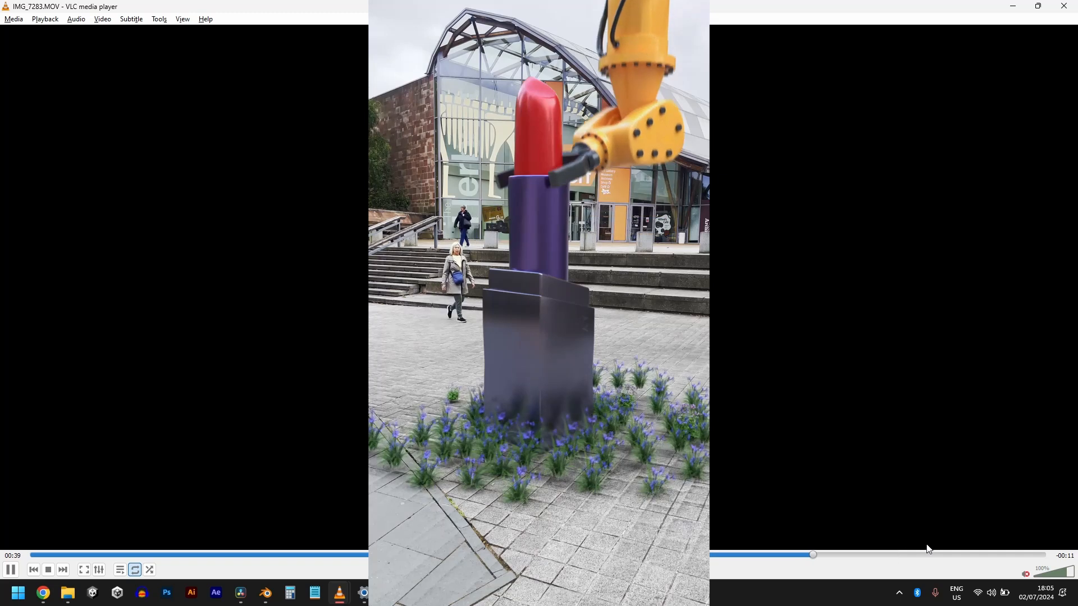
# Capture a screenshot of the plaza video at a frame without the lipstick sculpture, cropped to the portrait picture area.
pyautogui.moveTo(961, 555); pyautogui.dragTo(219, 556)
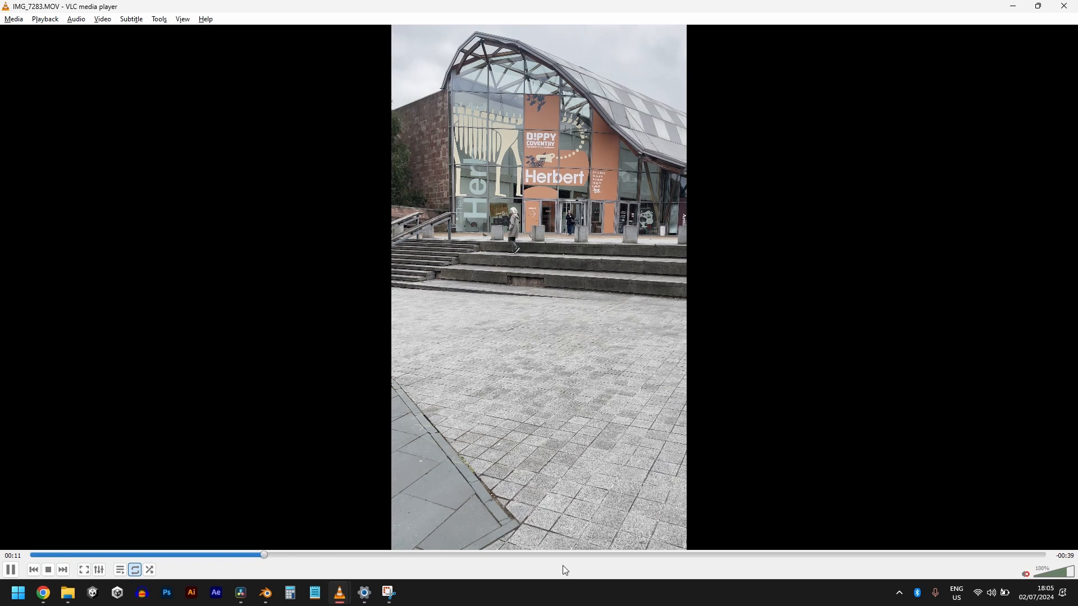
pyautogui.click(583, 556)
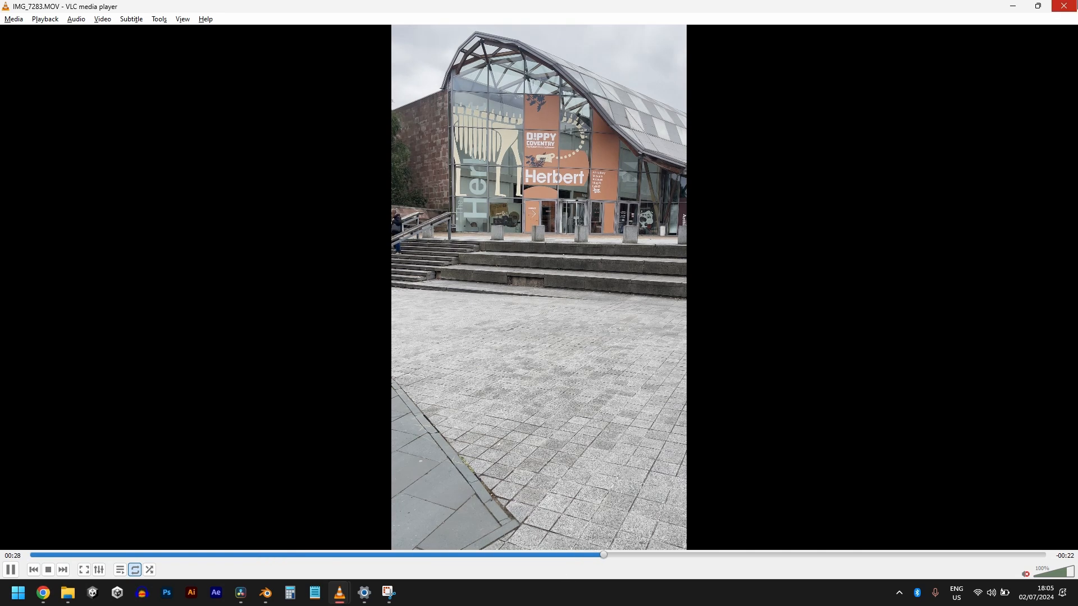
pyautogui.doubleClick(898, 281)
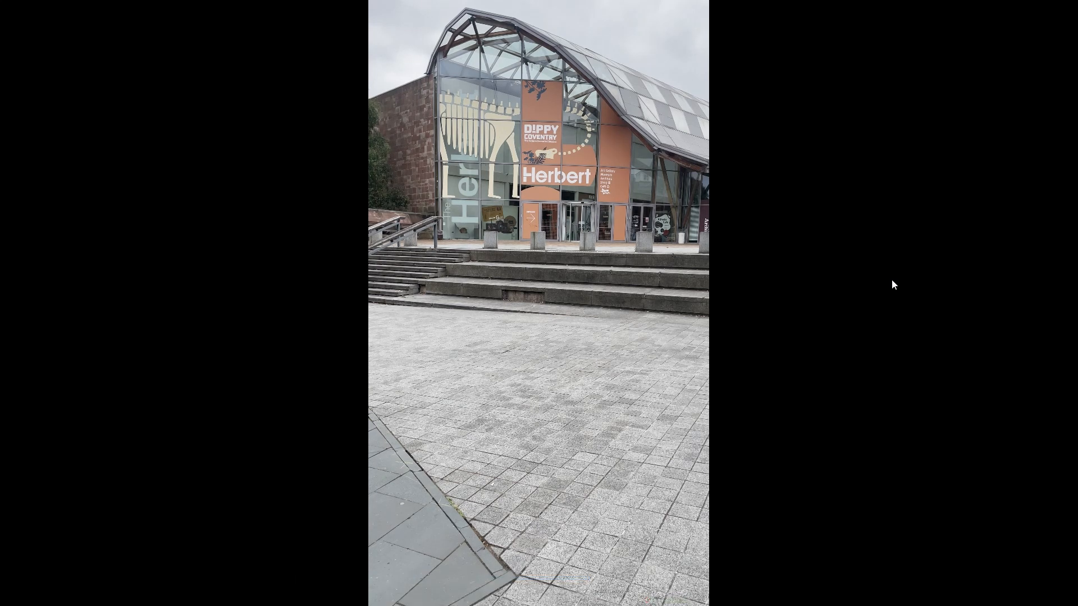
pyautogui.press('super+shift+s')
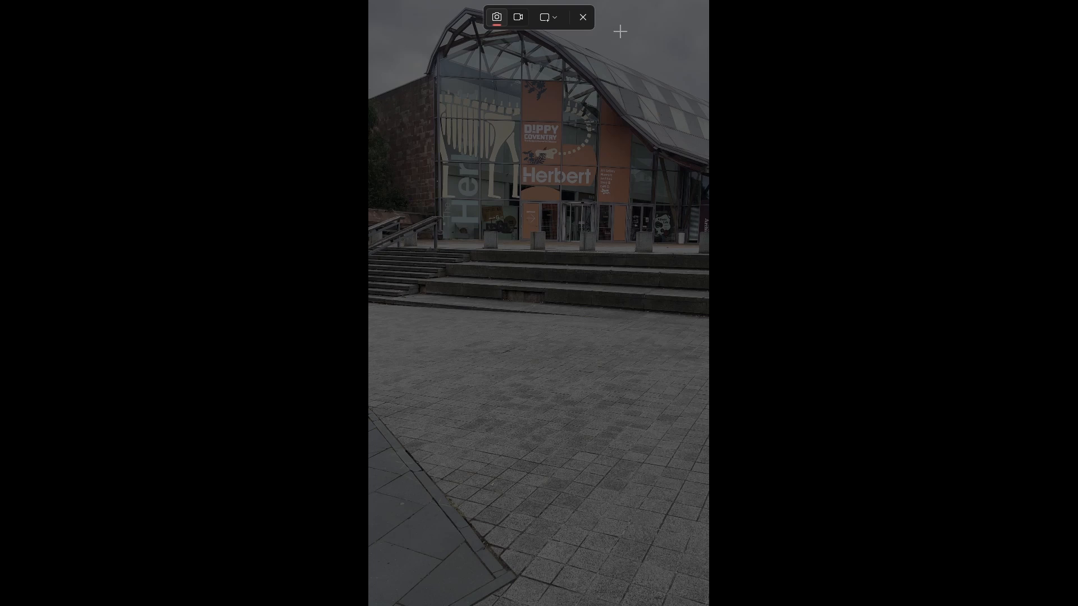
pyautogui.moveTo(368, 1); pyautogui.dragTo(708, 605)
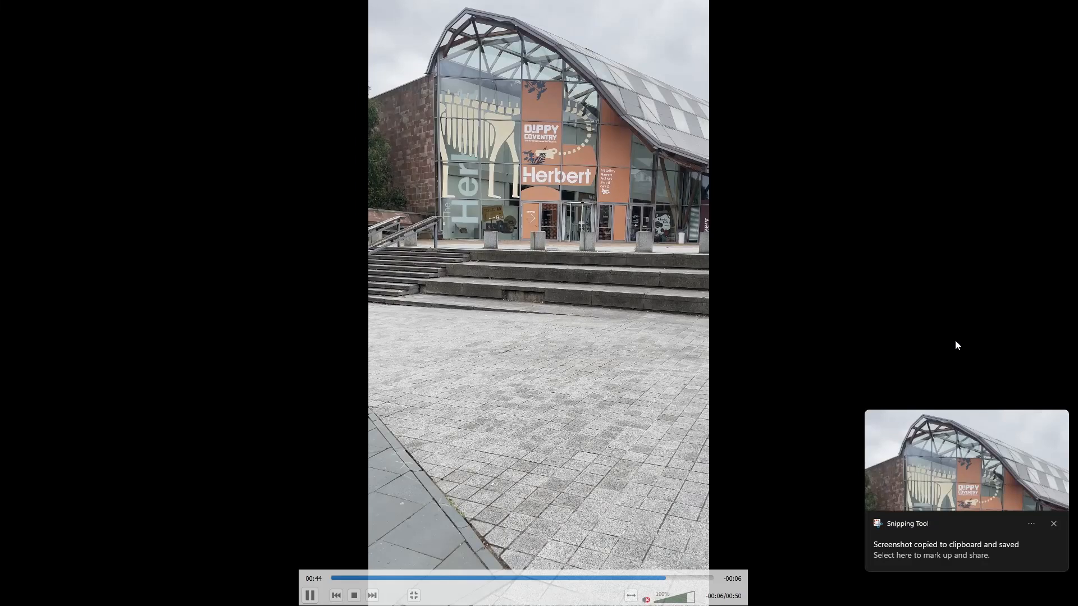
pyautogui.doubleClick(731, 363)
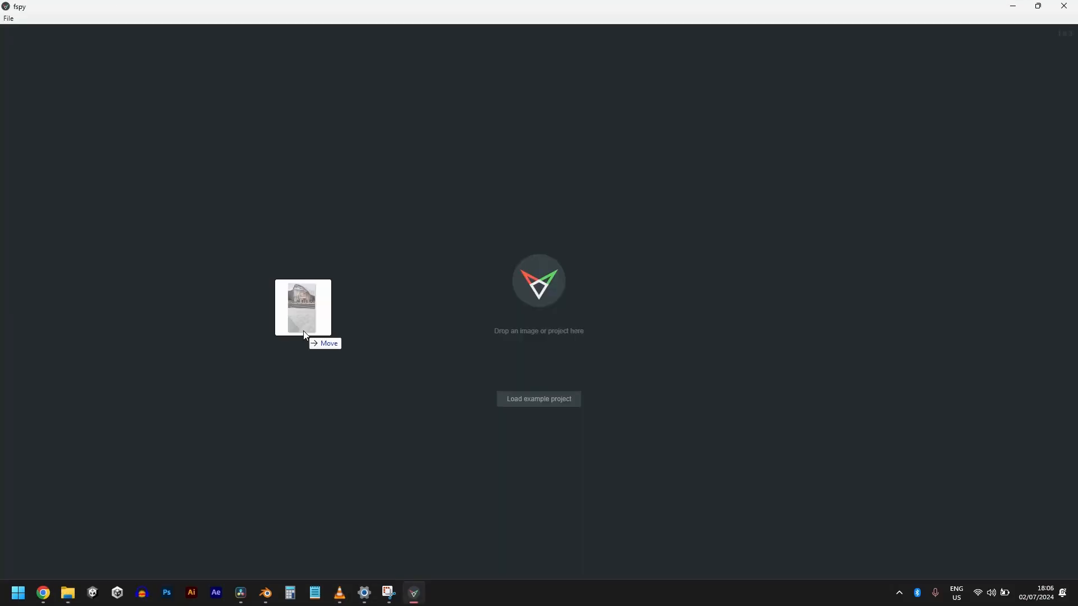
# Load the plaza screenshot into fSpy and turn off image dimming.
pyautogui.moveTo(303, 334); pyautogui.dragTo(694, 346)
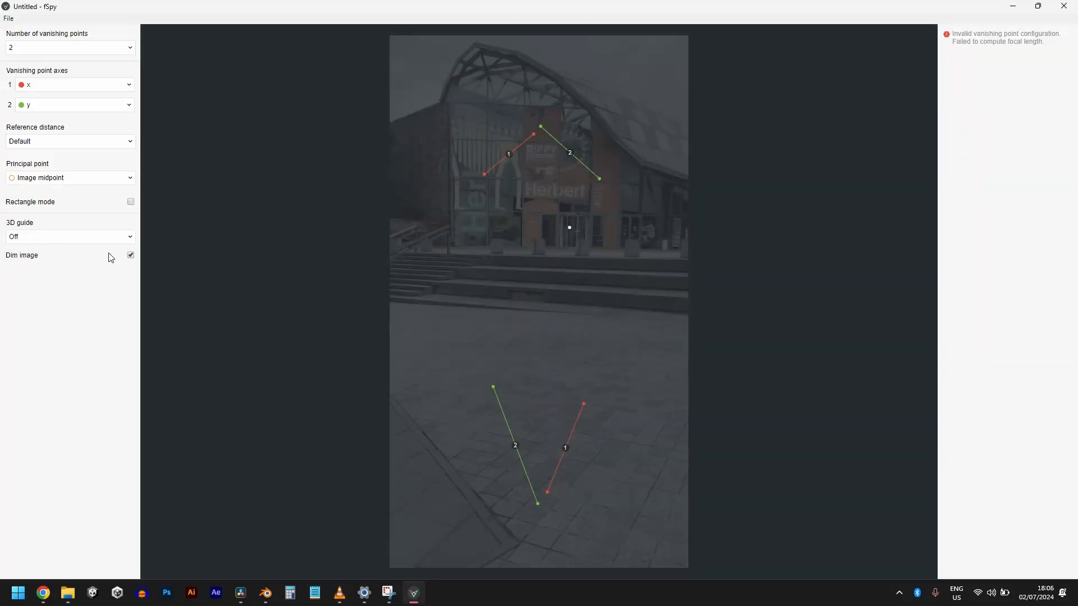
pyautogui.click(131, 255)
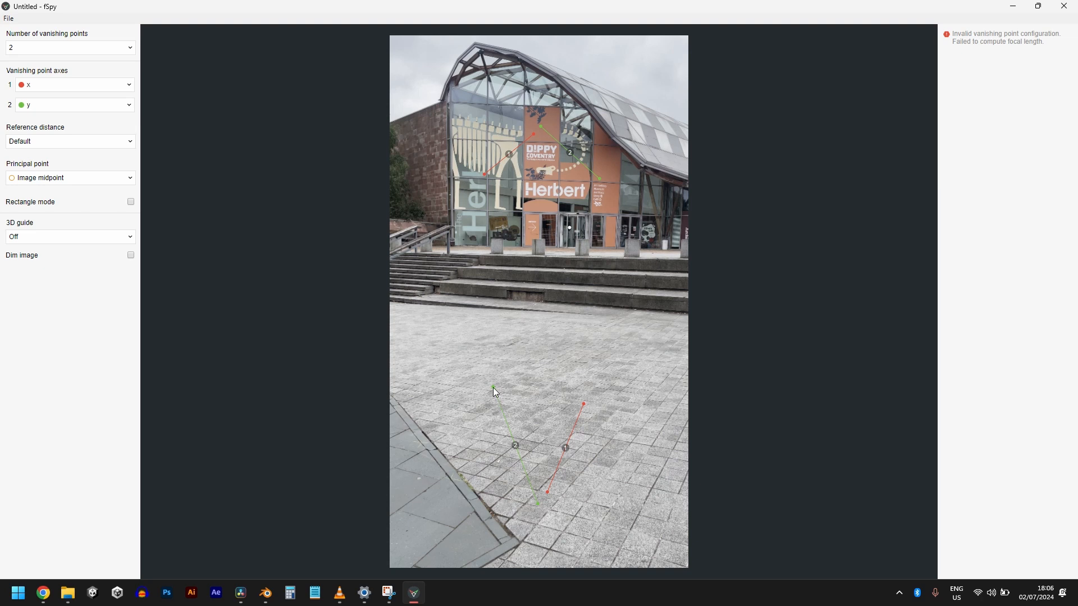
# Align both green y-axis vanishing lines with receding paving joints on the plaza floor.
pyautogui.moveTo(493, 387); pyautogui.dragTo(685, 393)
pyautogui.moveTo(536, 504); pyautogui.dragTo(586, 543)
pyautogui.moveTo(600, 180); pyautogui.dragTo(582, 344)
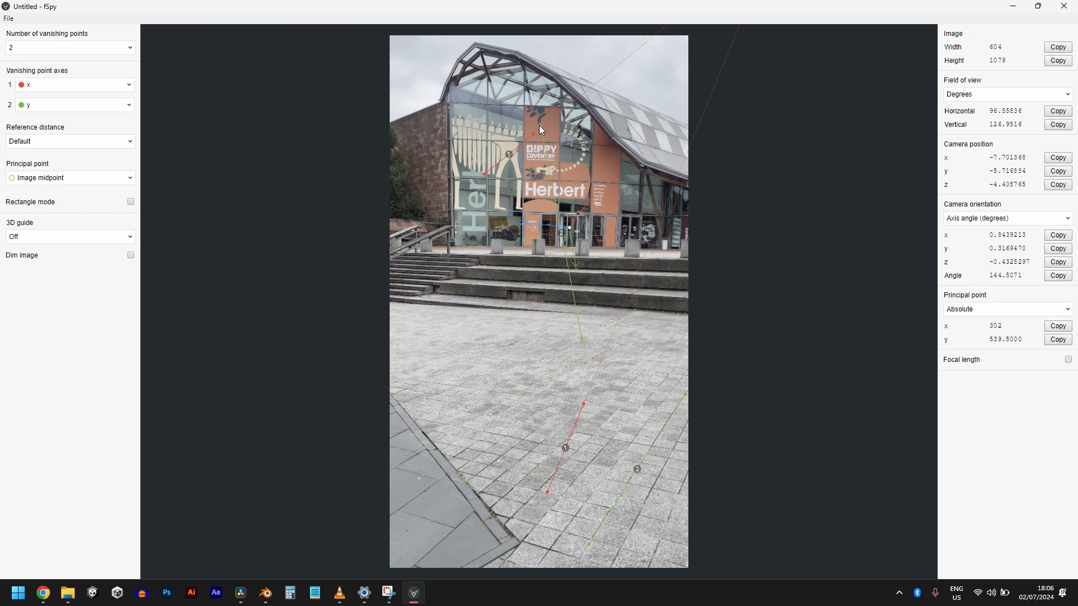
pyautogui.moveTo(570, 228); pyautogui.dragTo(427, 414)
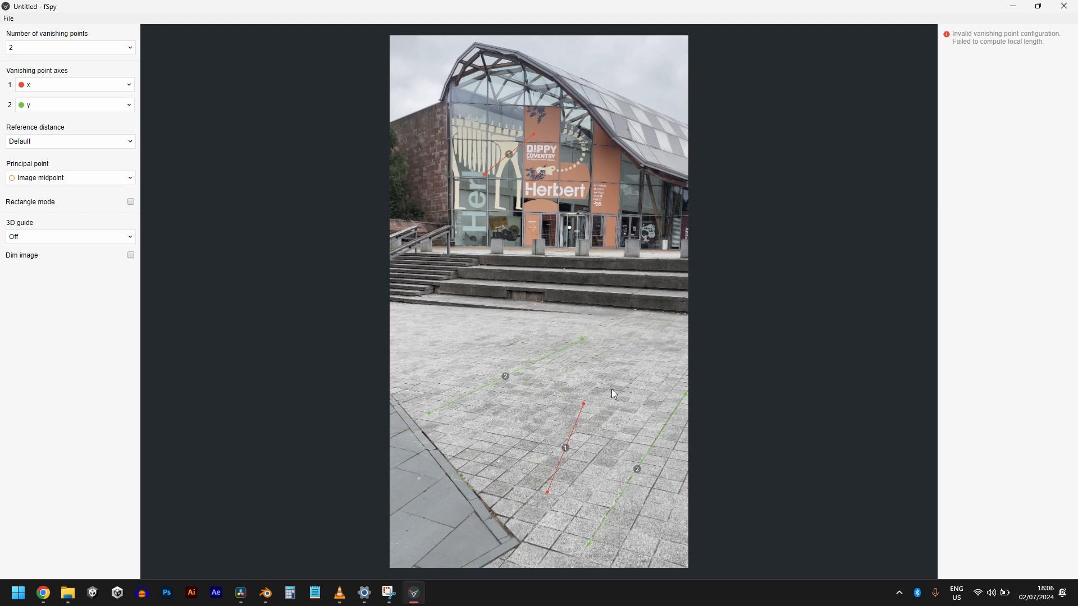
# Align both red x-axis vanishing lines with the edges of the stone steps and set the second vanishing point axis to -y.
pyautogui.moveTo(583, 404); pyautogui.dragTo(461, 281)
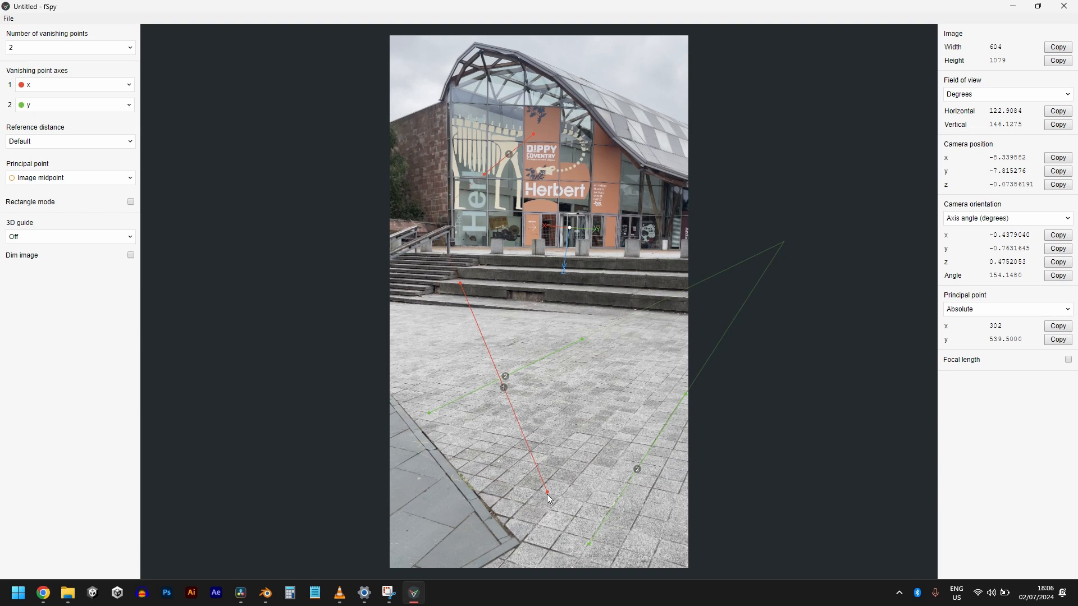
pyautogui.moveTo(548, 494); pyautogui.dragTo(648, 296)
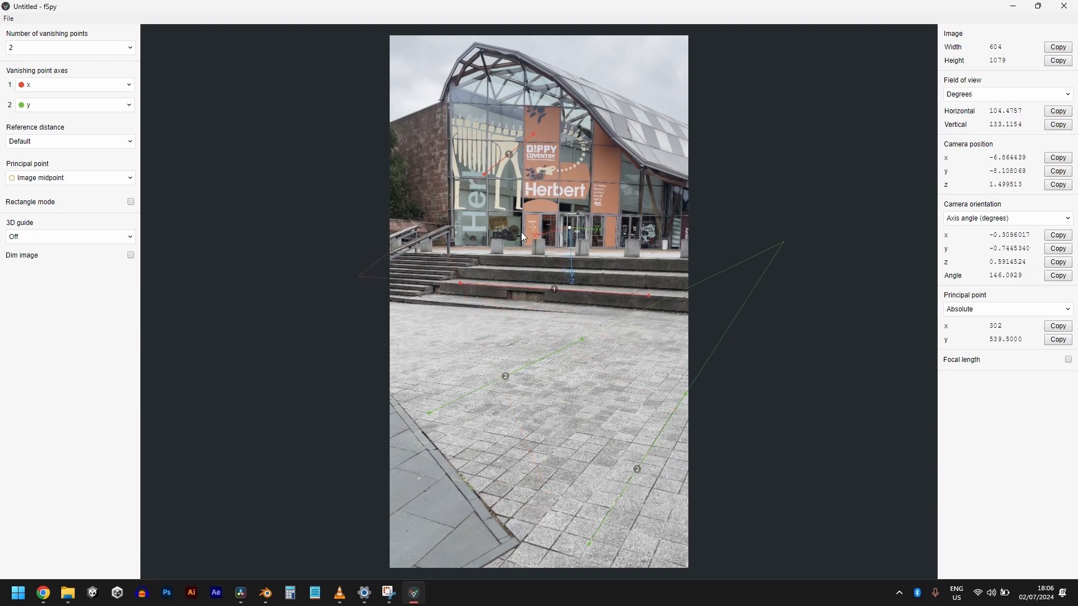
pyautogui.moveTo(483, 173); pyautogui.dragTo(497, 254)
pyautogui.moveTo(532, 133); pyautogui.dragTo(655, 264)
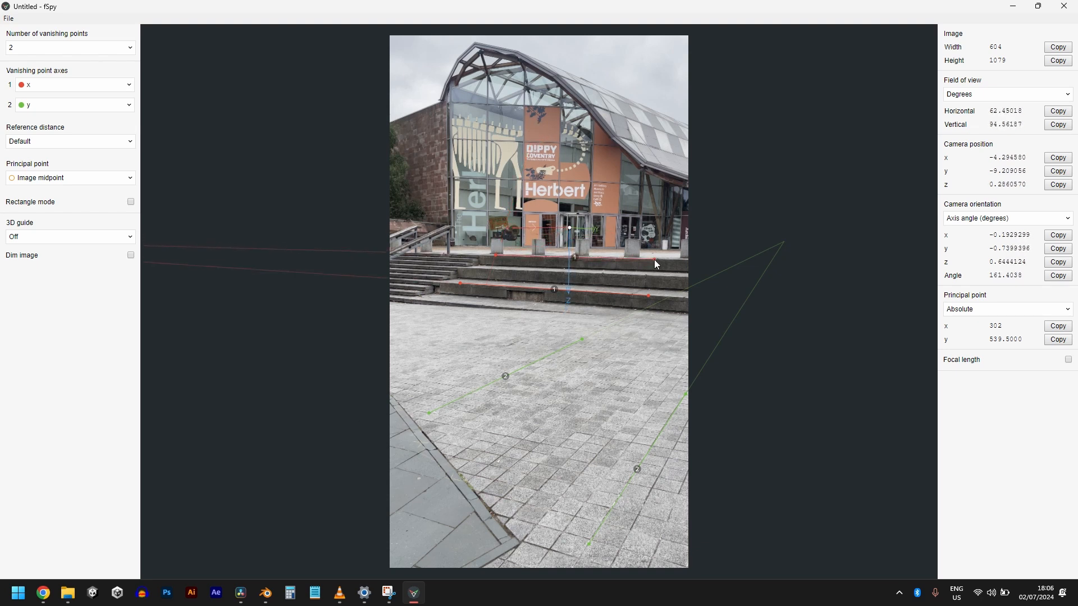
pyautogui.click(39, 105)
pyautogui.click(41, 148)
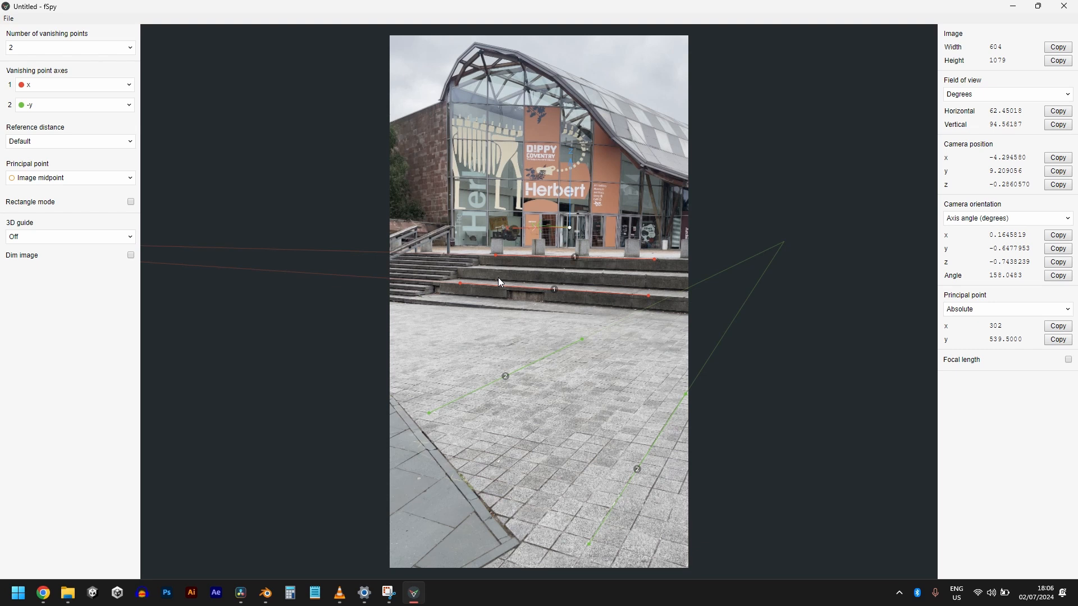
pyautogui.hotkey('ctrl', 's')
pyautogui.scroll(-10, 494, 271)
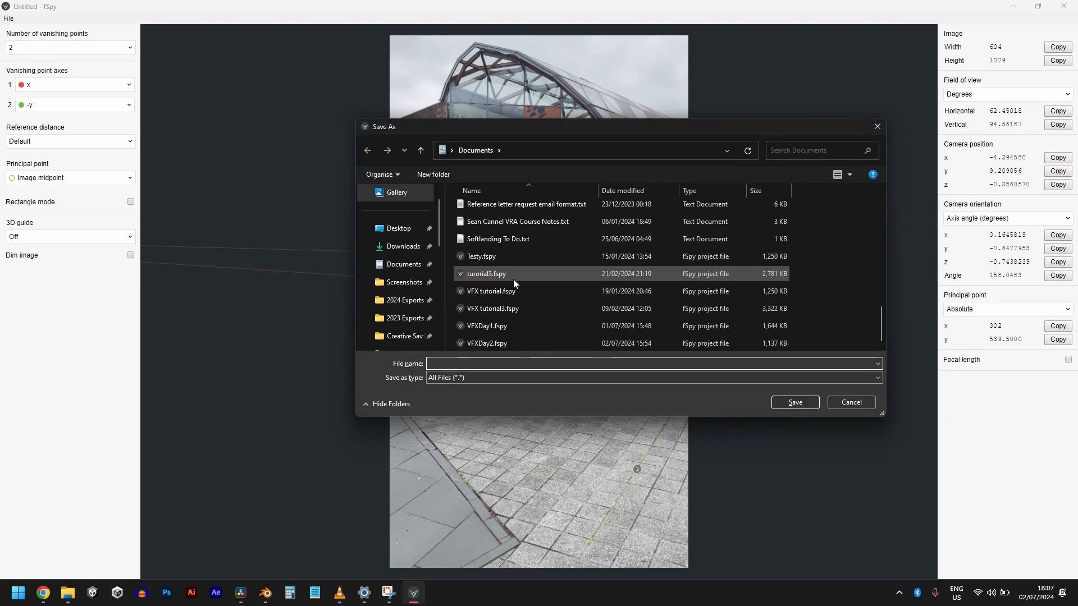
pyautogui.click(484, 343)
pyautogui.click(850, 402)
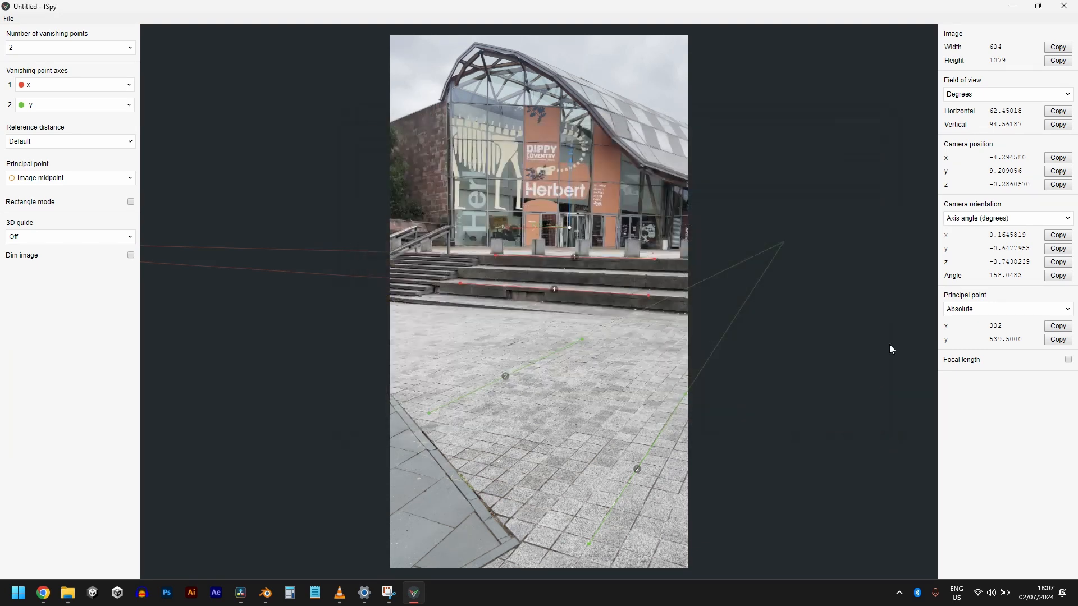
# Close fSpy and import the VFXDay2.fspy project from the Documents folder into Blender.
pyautogui.click(1063, 5)
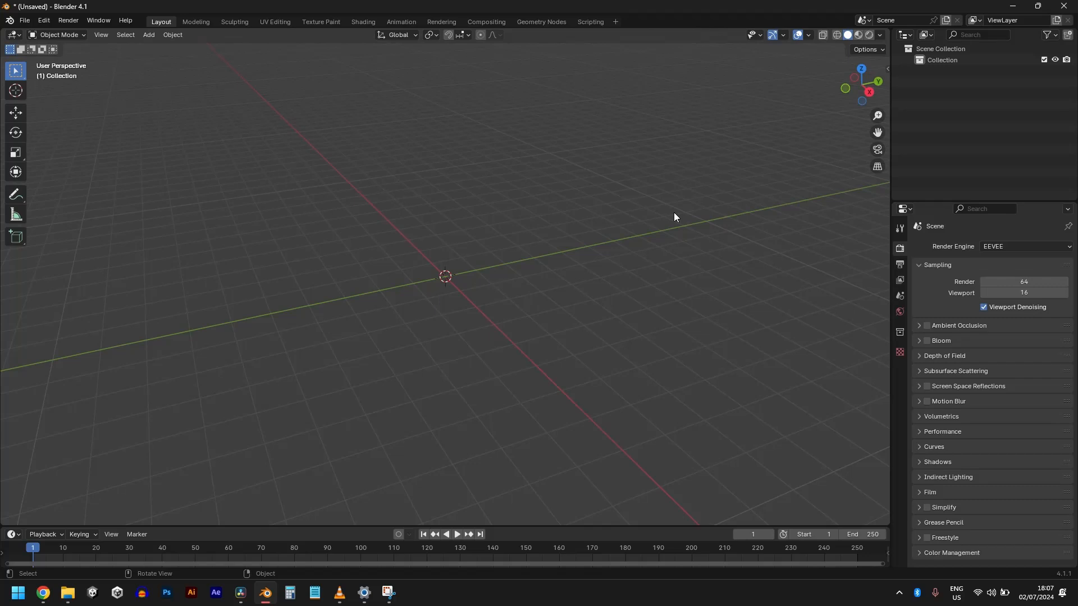
pyautogui.click(28, 20)
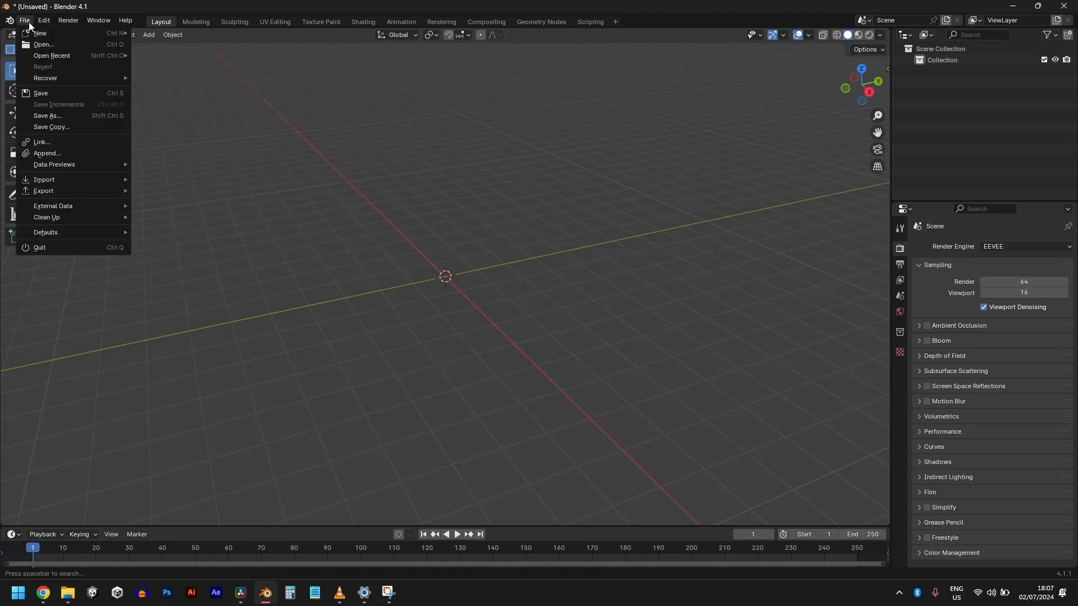
pyautogui.moveTo(53, 181)
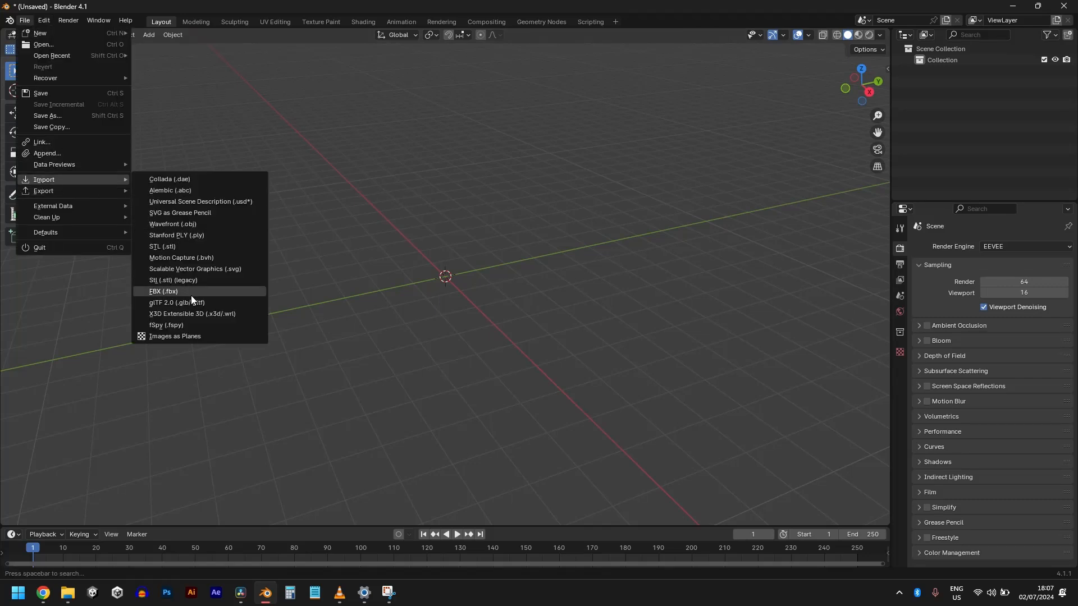
pyautogui.click(179, 326)
pyautogui.scroll(-6, 549, 361)
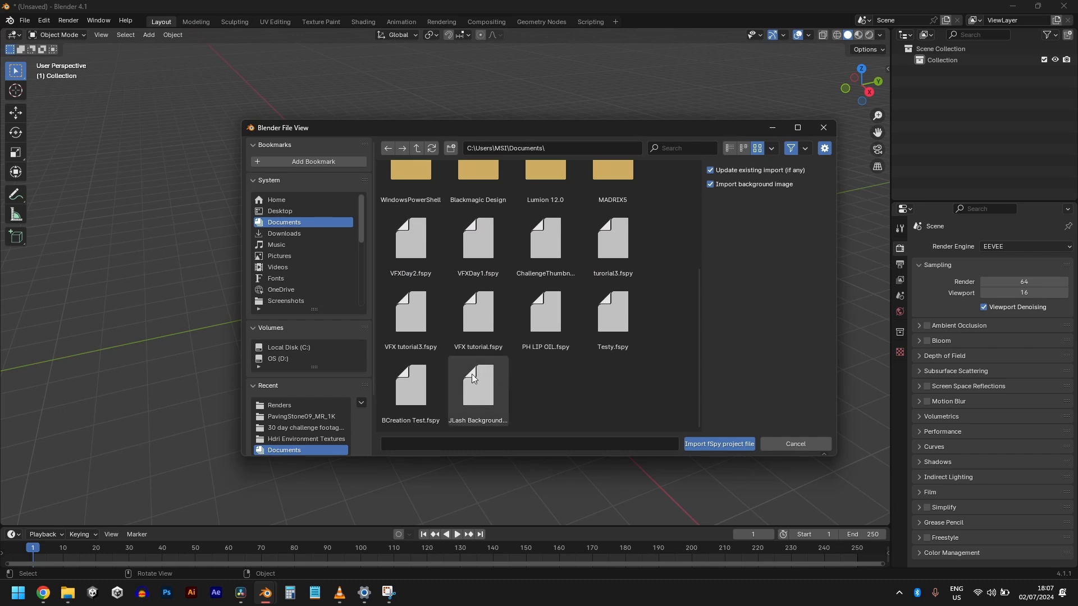
pyautogui.doubleClick(421, 258)
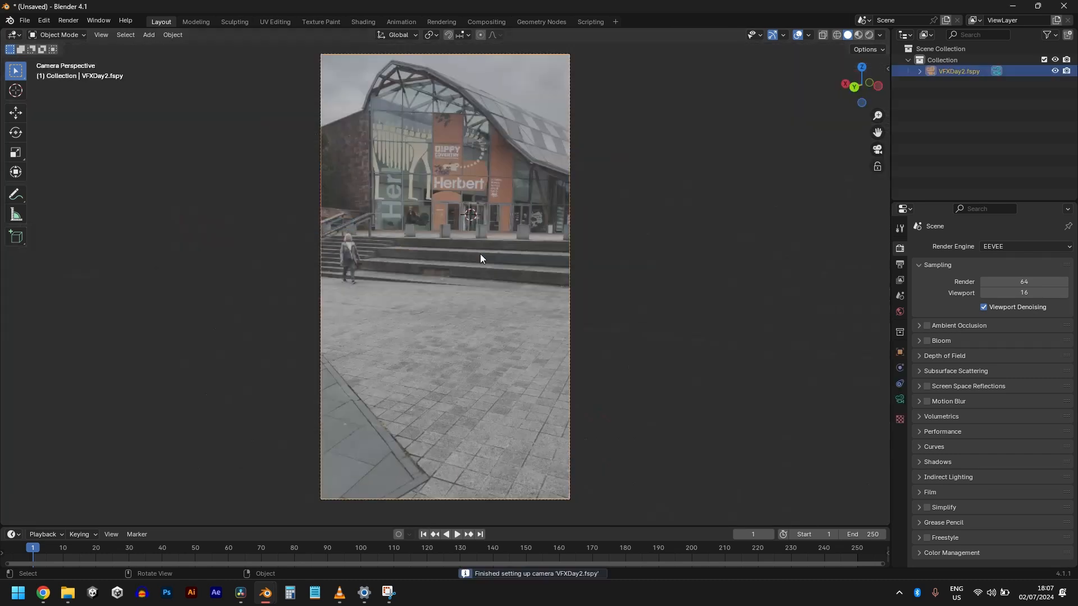
# Raise the imported camera along the Z axis so that it sits above the grid floor.
pyautogui.scroll(1, 438, 494)
pyautogui.scroll(-2, 508, 379)
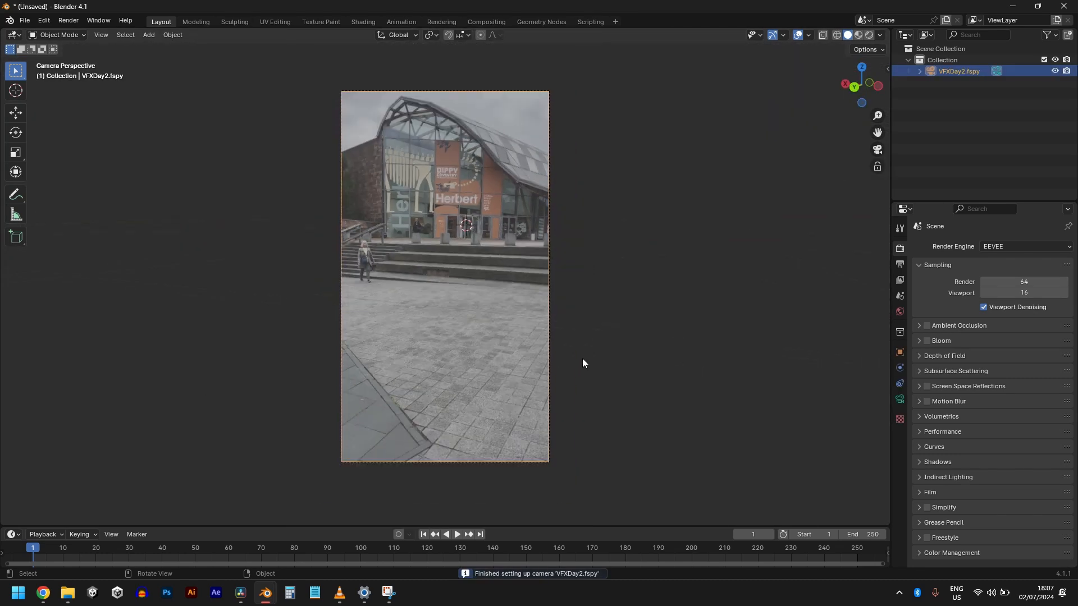
pyautogui.moveTo(583, 363); pyautogui.dragTo(446, 373, button='middle')
pyautogui.press('g')
pyautogui.press('z')
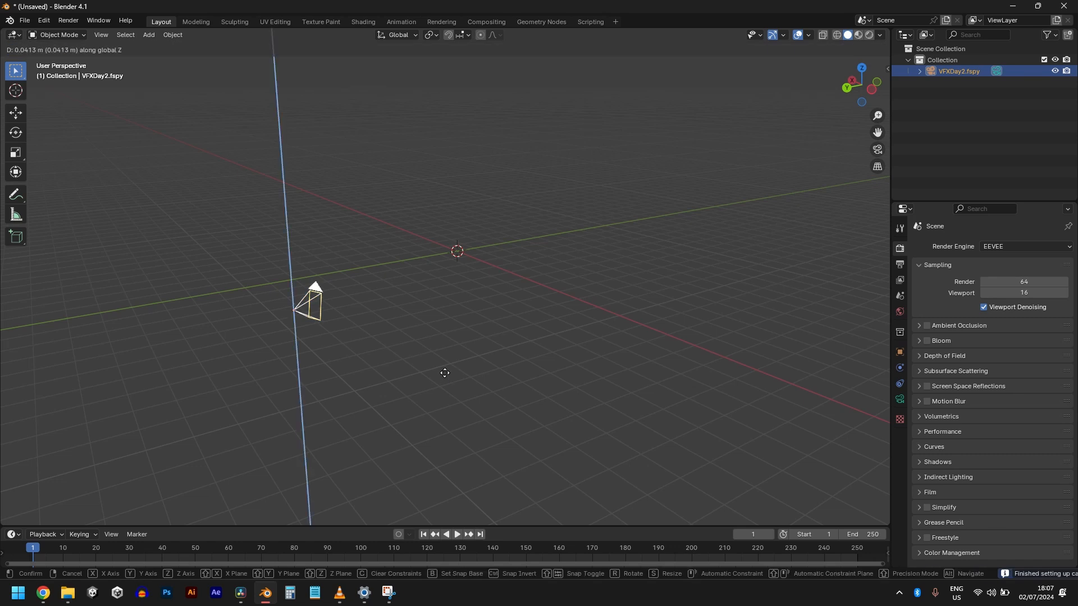
pyautogui.rightClick(430, 331)
pyautogui.moveTo(430, 331); pyautogui.dragTo(406, 332, button='middle')
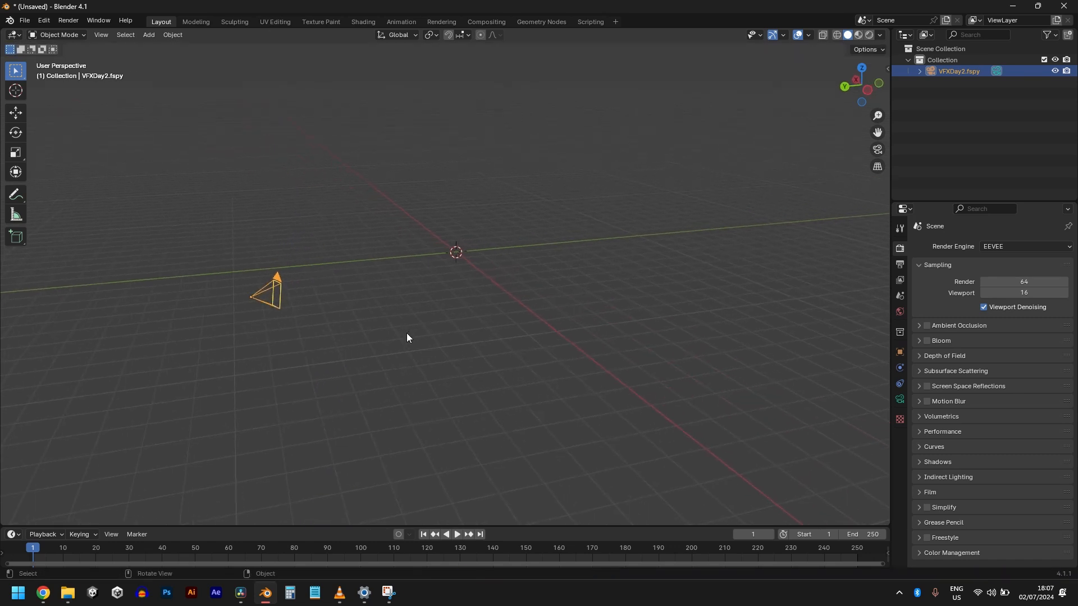
pyautogui.press('g')
pyautogui.press('z')
pyautogui.click(412, 241)
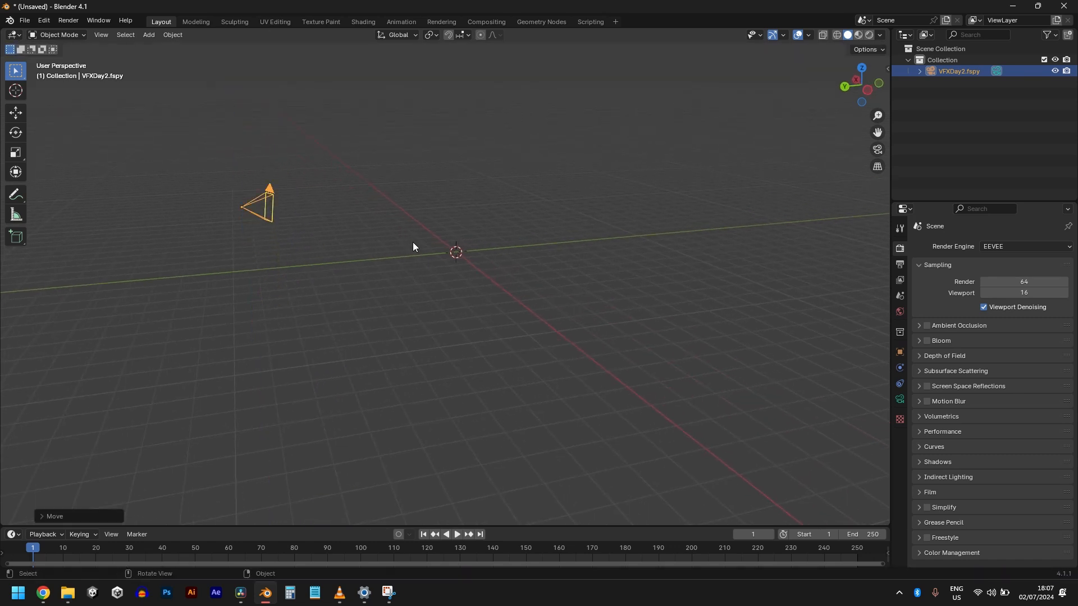
# In the camera view, raise the camera about 0.5 m more along Z to place the world origin on the foreground paving.
pyautogui.press('KP_0')
pyautogui.press('g')
pyautogui.press('z')
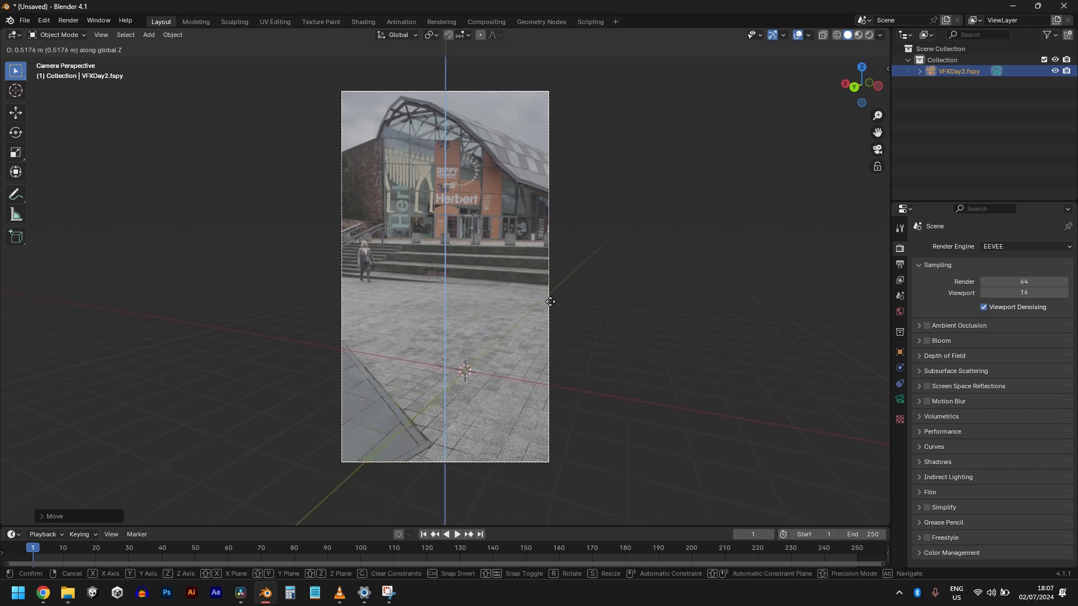
pyautogui.click(550, 300)
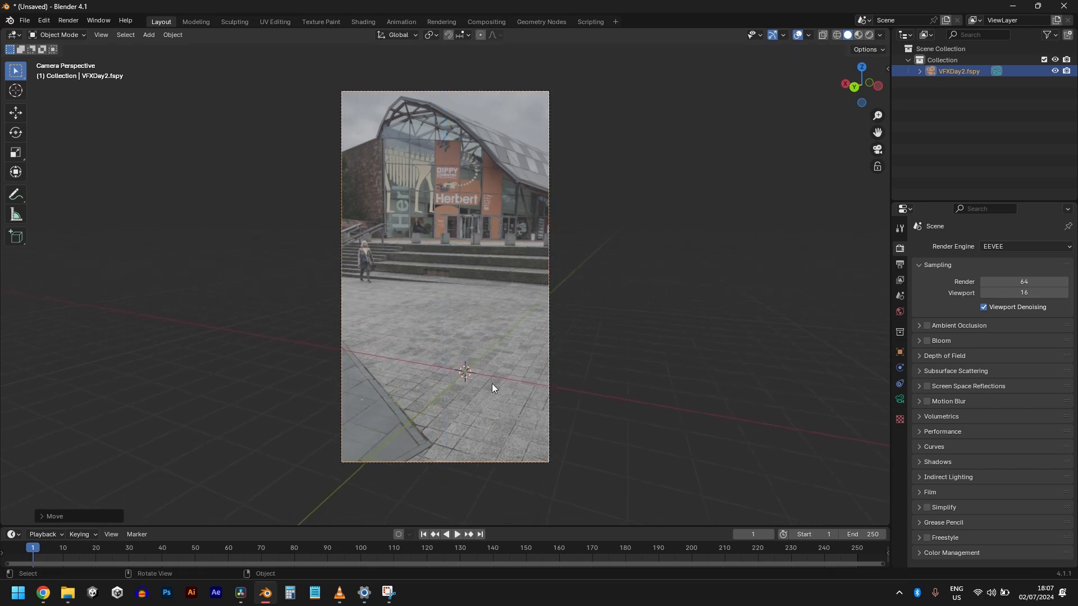
# Set the opacity of the camera's background image to 1.
pyautogui.click(901, 400)
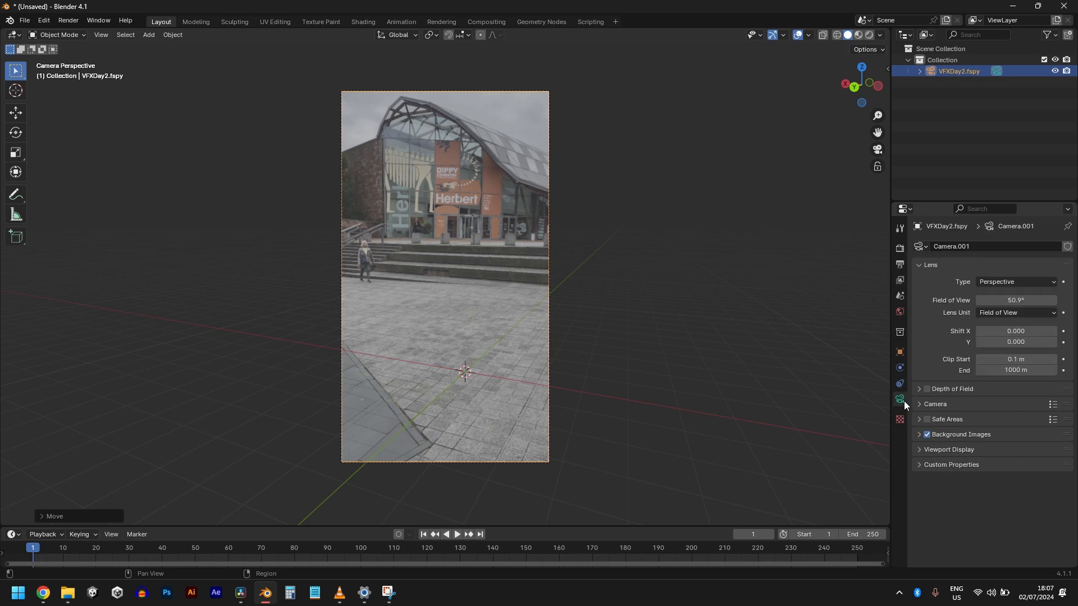
pyautogui.click(926, 435)
pyautogui.click(920, 439)
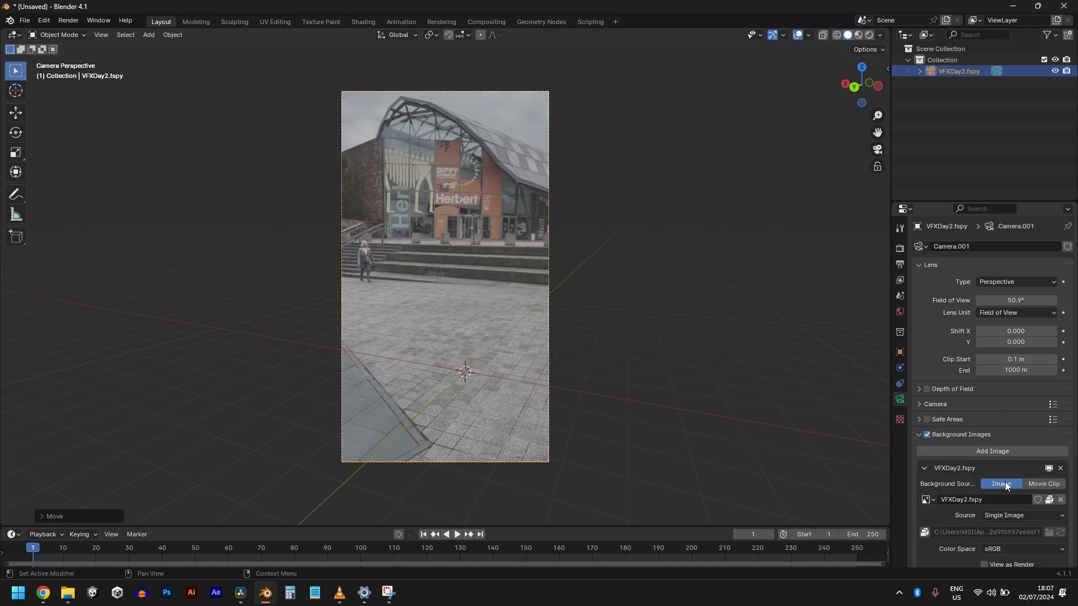
pyautogui.scroll(-3, 998, 519)
pyautogui.click(996, 514)
pyautogui.write('1')
pyautogui.press('Return')
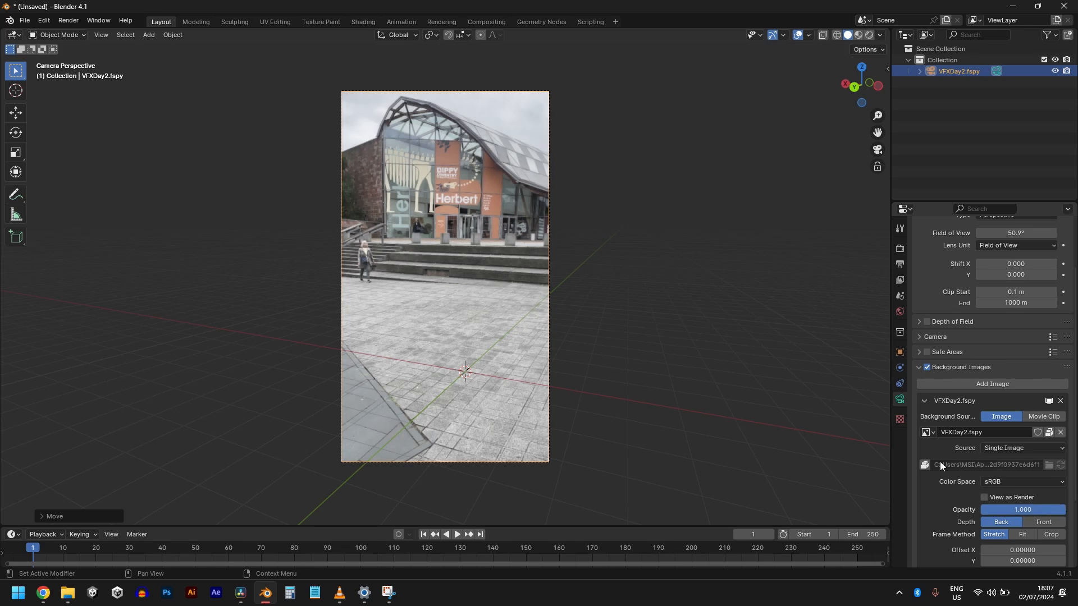
# Change the scene's color management view transform to Standard.
pyautogui.click(899, 251)
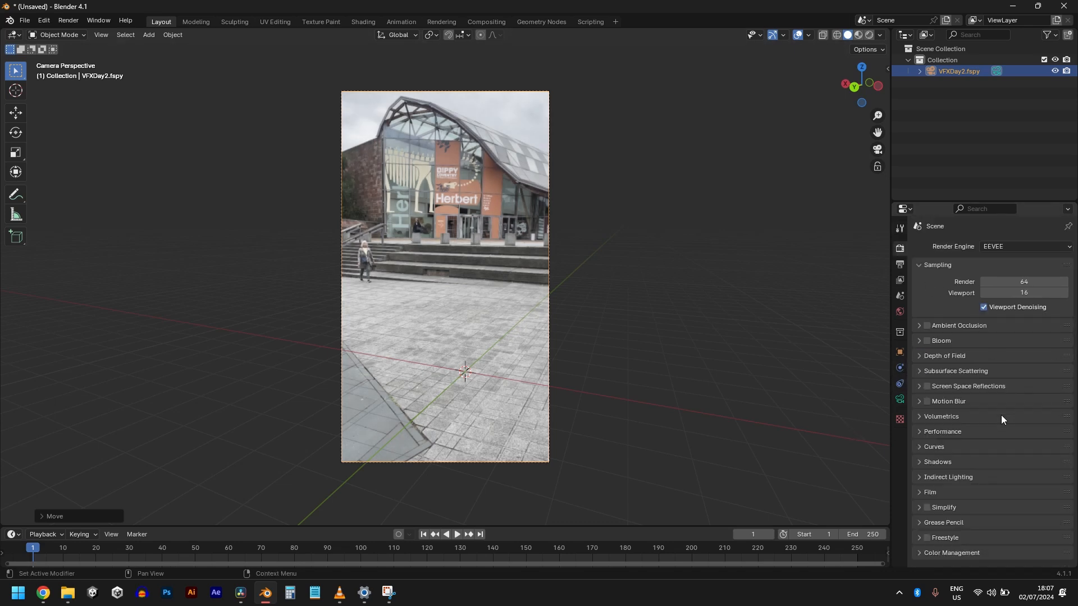
pyautogui.click(920, 552)
pyautogui.scroll(-5, 921, 552)
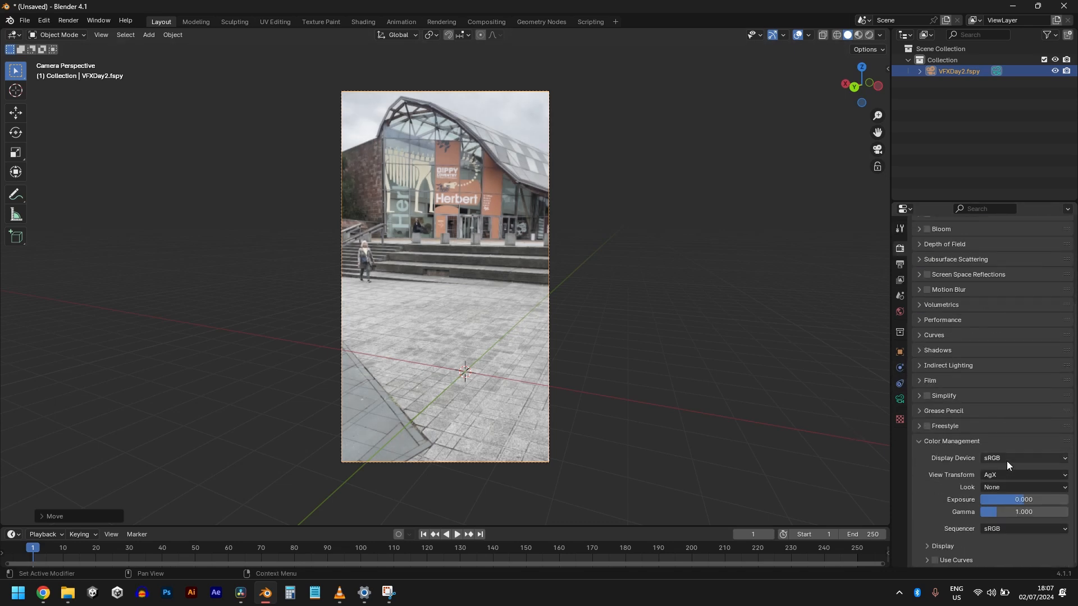
pyautogui.click(1006, 460)
pyautogui.click(1004, 475)
pyautogui.click(1005, 488)
# Add a mesh plane at the origin and scale it up to cover the foreground paving beyond both sides of the frame.
pyautogui.hotkey('shift', 'a')
pyautogui.moveTo(452, 359)
pyautogui.click(507, 358)
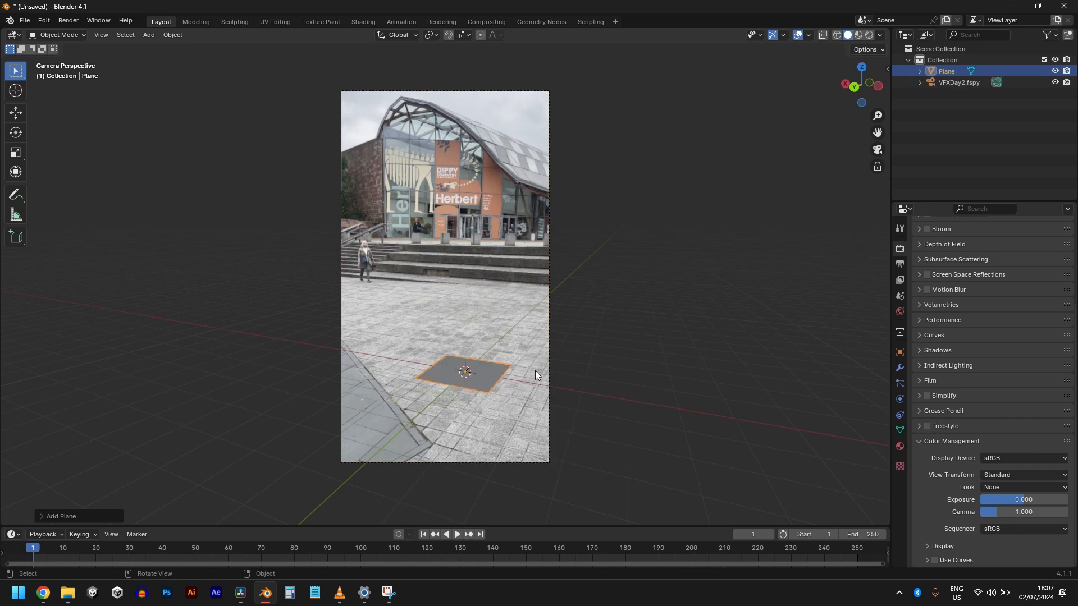
pyautogui.press('s')
pyautogui.click(863, 467)
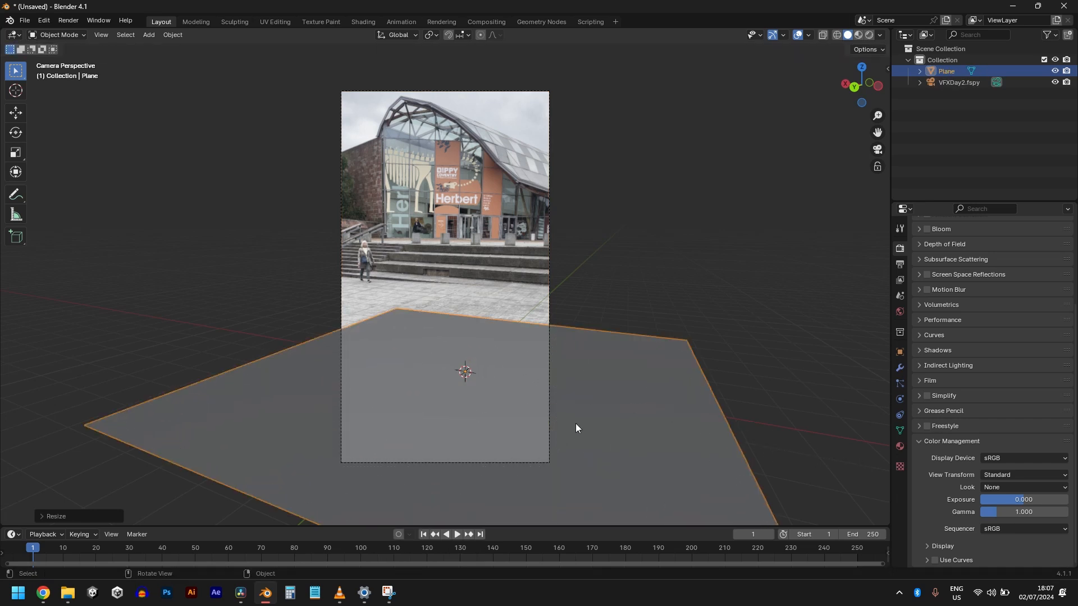
# Move the ground plane about 4.2 m along negative Y, away from the camera toward the steps.
pyautogui.press('g')
pyautogui.press('x')
pyautogui.press('z')
pyautogui.press('y')
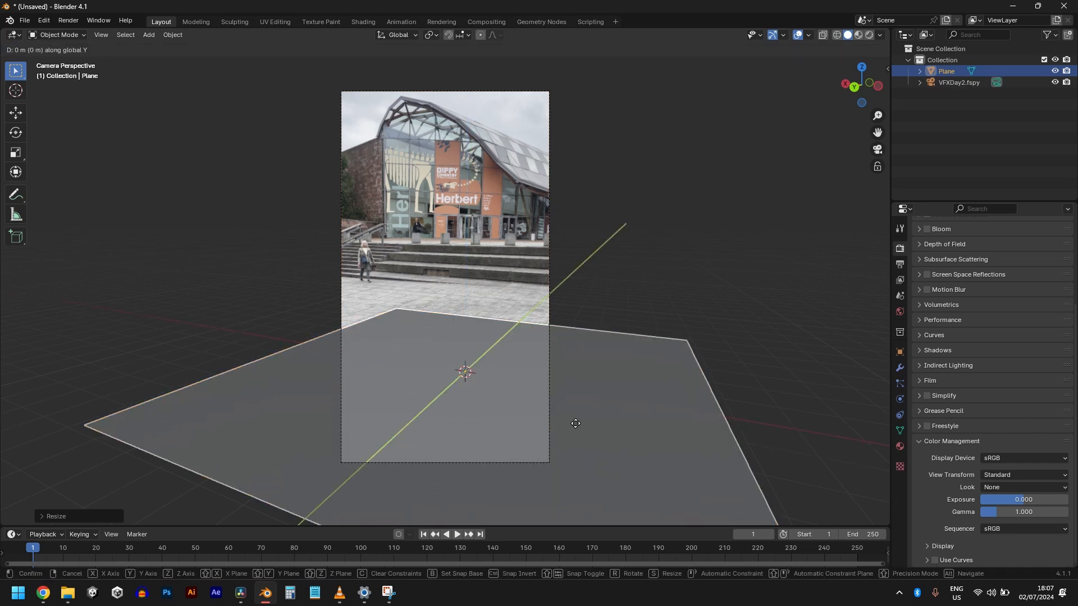
pyautogui.click(591, 359)
# Stretch the ground plane along X and Y to about 22.7 by 19.7 m so it covers the paving up to the steps.
pyautogui.press('s')
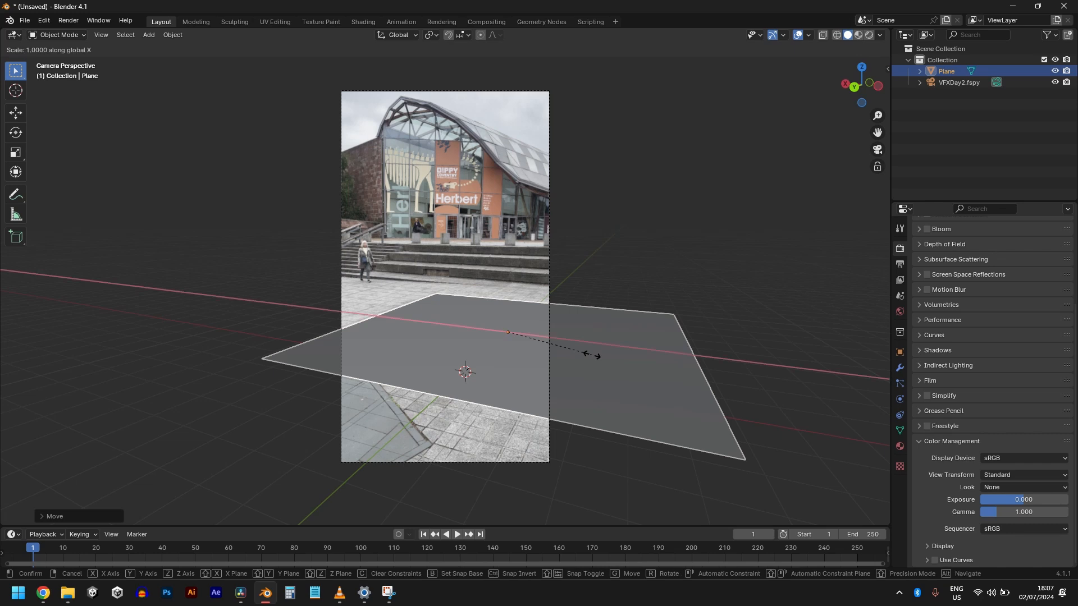
pyautogui.click(668, 385)
pyautogui.click(15, 112)
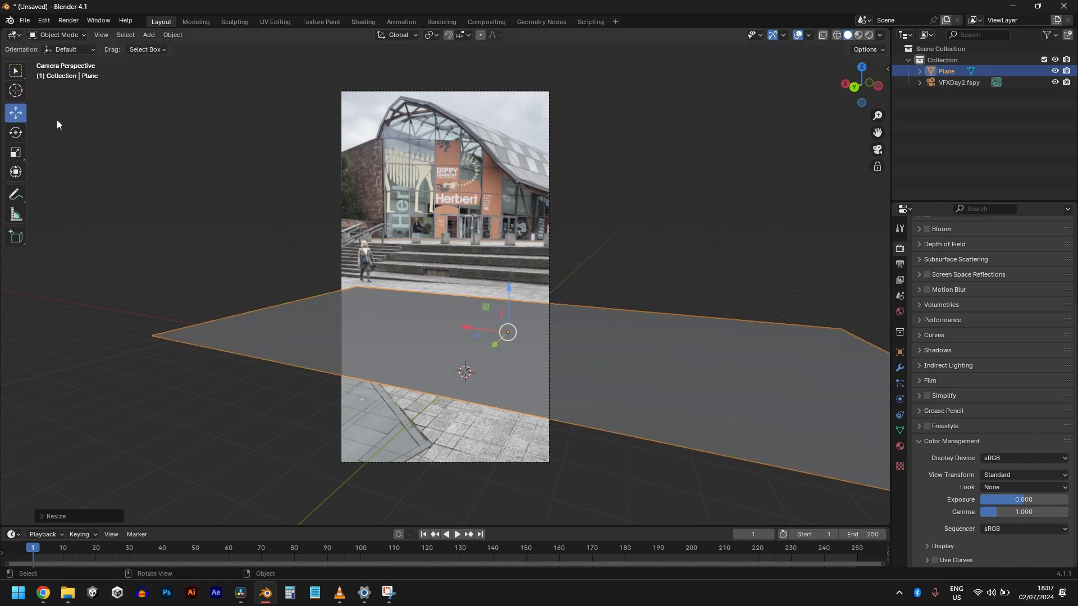
pyautogui.press('s')
pyautogui.press('y')
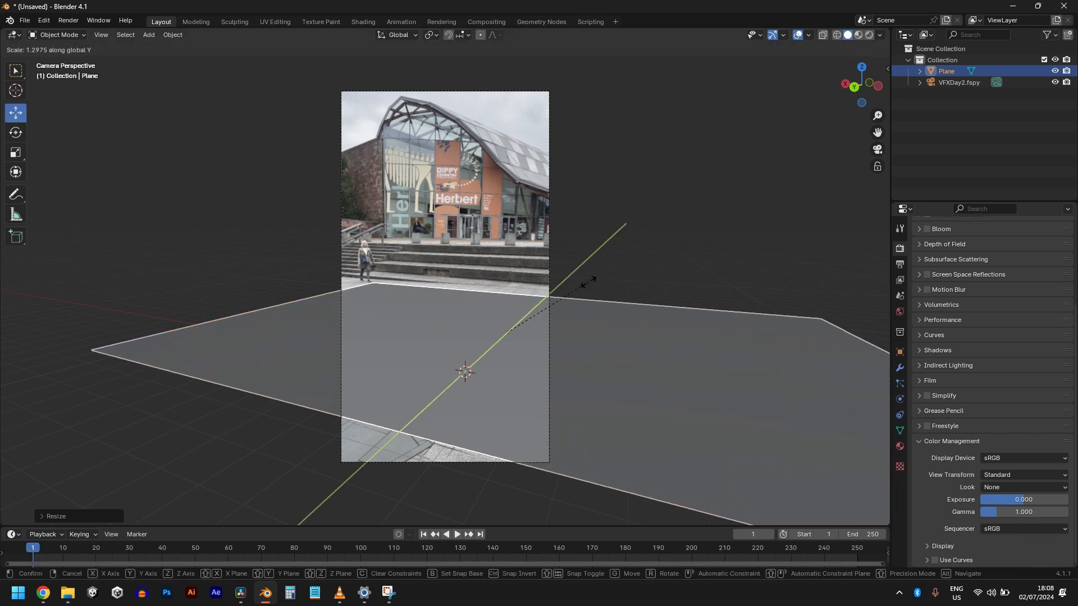
pyautogui.click(605, 254)
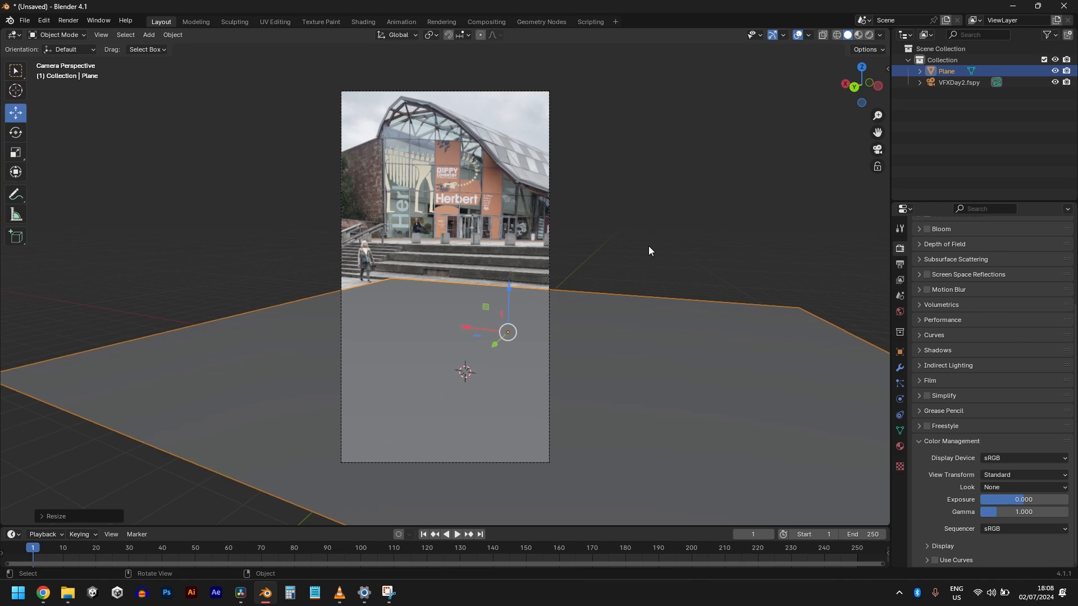
# Examine the lipstick model on the ground plane from several angles outside the camera view.
pyautogui.click(671, 226)
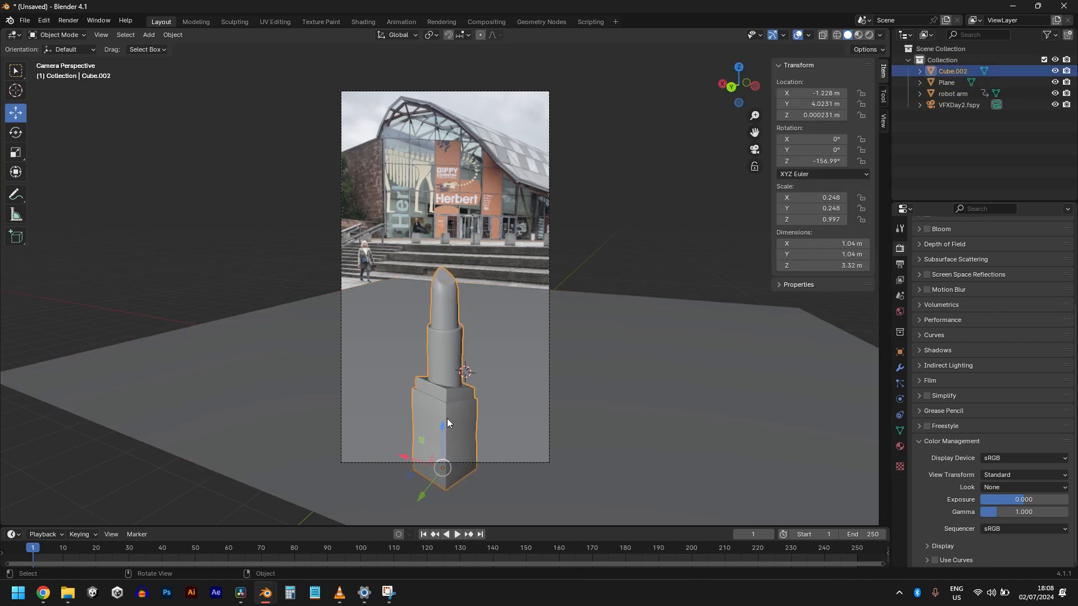
pyautogui.moveTo(447, 402); pyautogui.dragTo(466, 381, button='middle')
pyautogui.scroll(-2, 570, 359)
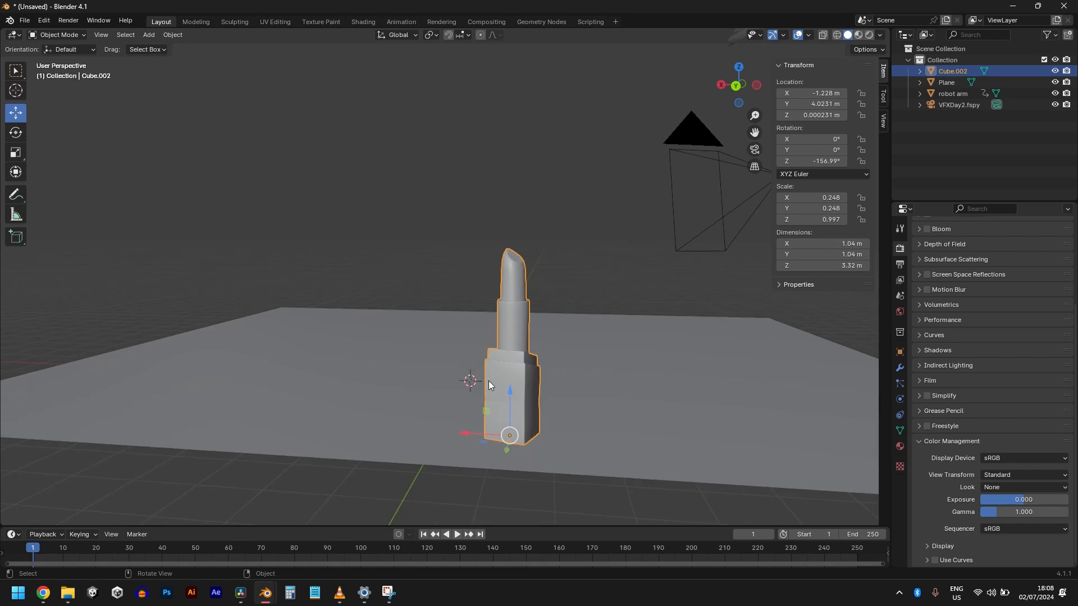
pyautogui.scroll(3, 496, 373)
pyautogui.moveTo(574, 383); pyautogui.dragTo(398, 380, button='middle')
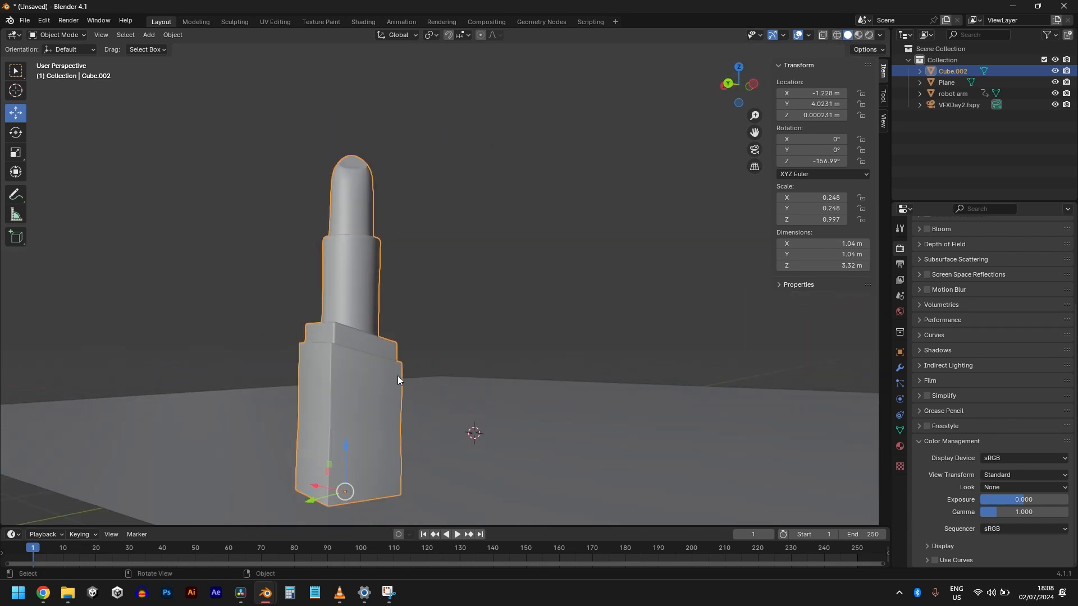
pyautogui.press('Tab')
pyautogui.press('Tab')
pyautogui.scroll(2, 361, 281)
pyautogui.moveTo(362, 281); pyautogui.dragTo(423, 304, button='middle')
pyautogui.scroll(-5, 488, 321)
pyautogui.scroll(2, 516, 335)
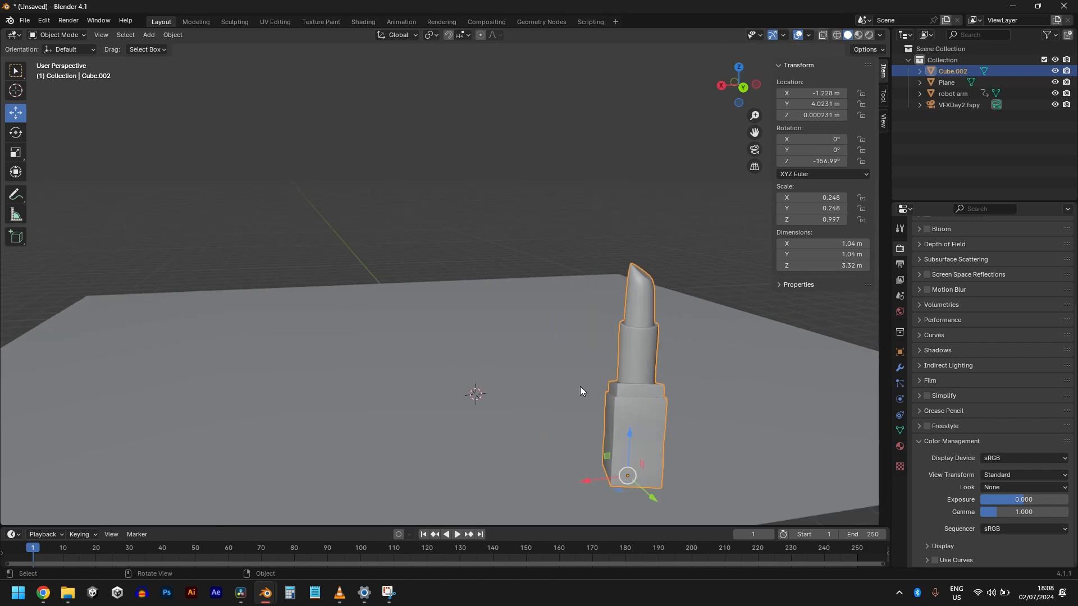
# In the camera view, move the lipstick to about X 0.96 m, Y -0.71 m and scale it up to about 5.9 m tall.
pyautogui.press('KP_0')
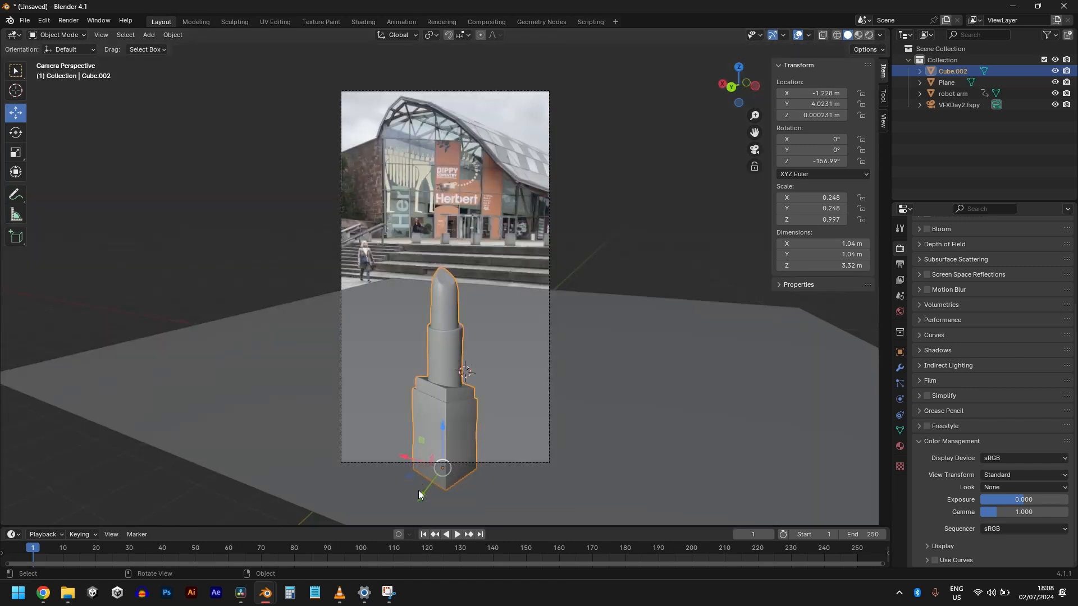
pyautogui.moveTo(419, 490); pyautogui.dragTo(436, 352)
pyautogui.press('s')
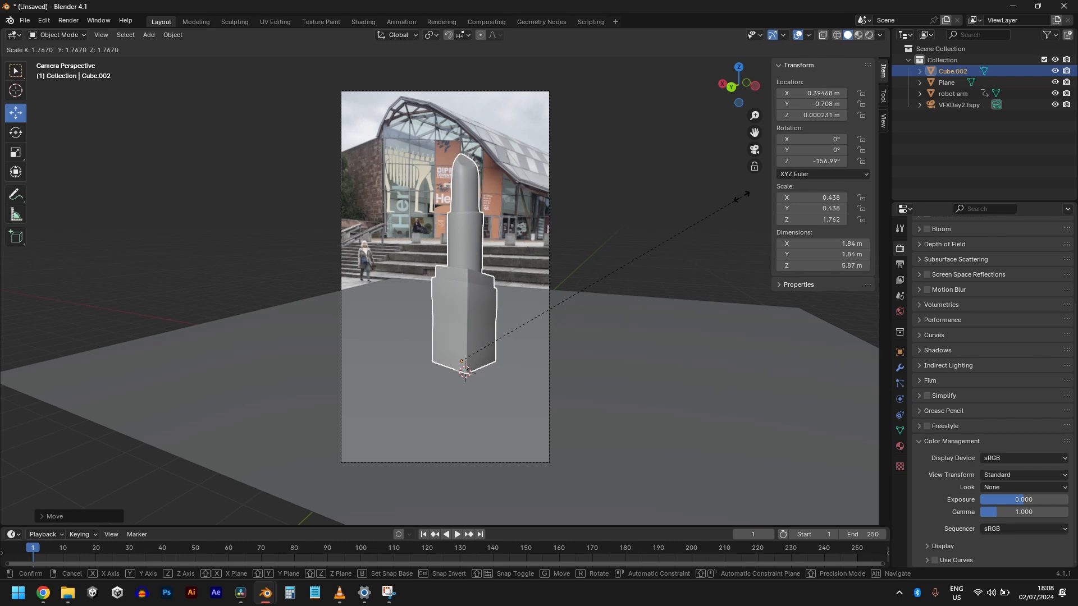
pyautogui.click(742, 196)
pyautogui.moveTo(440, 358); pyautogui.dragTo(423, 354)
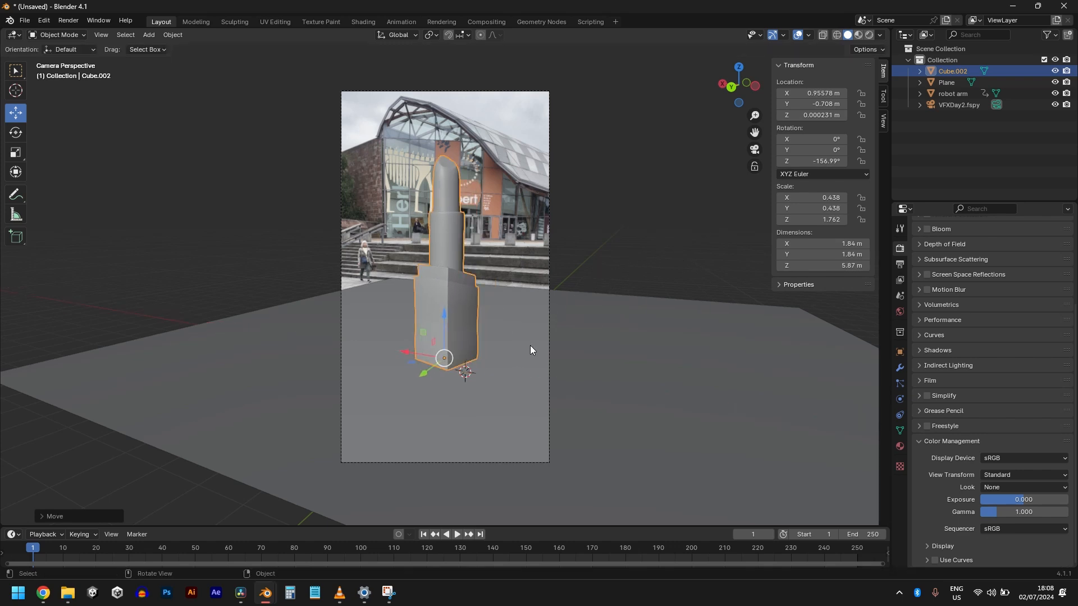
# Turn on the Thirds composition guide for the fSpy camera and set its passepartout to 1.
pyautogui.click(466, 460)
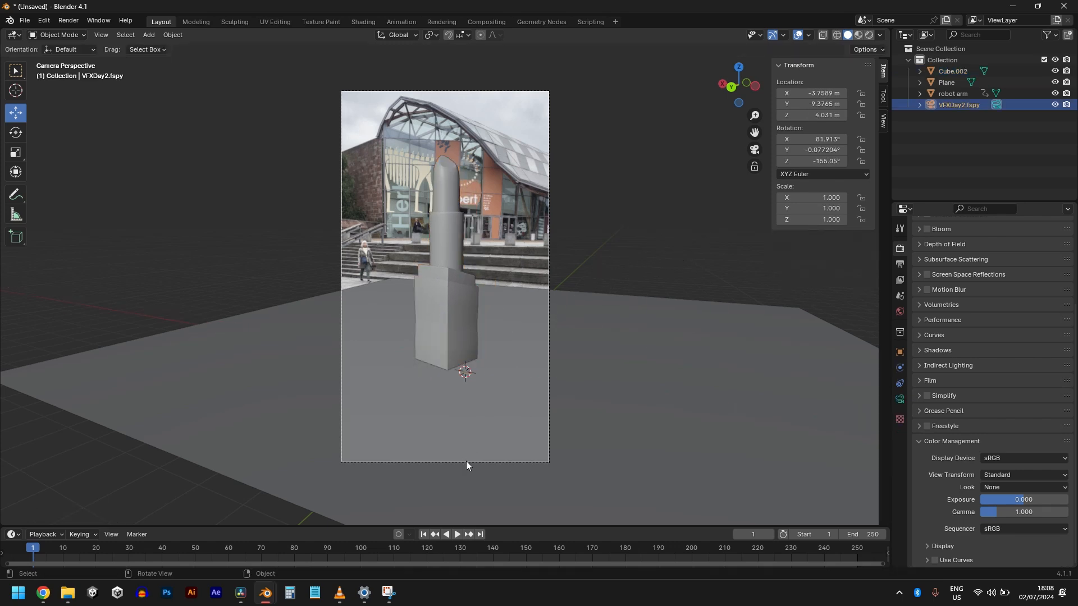
pyautogui.click(899, 399)
pyautogui.scroll(-2, 946, 513)
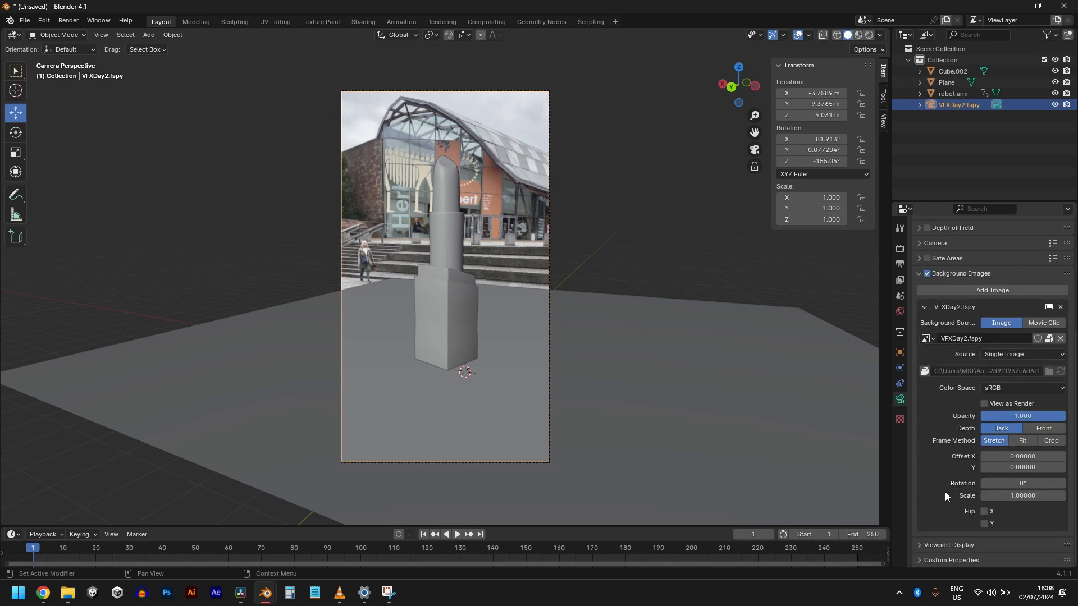
pyautogui.click(919, 544)
pyautogui.scroll(-4, 928, 530)
pyautogui.click(928, 544)
pyautogui.scroll(-4, 948, 500)
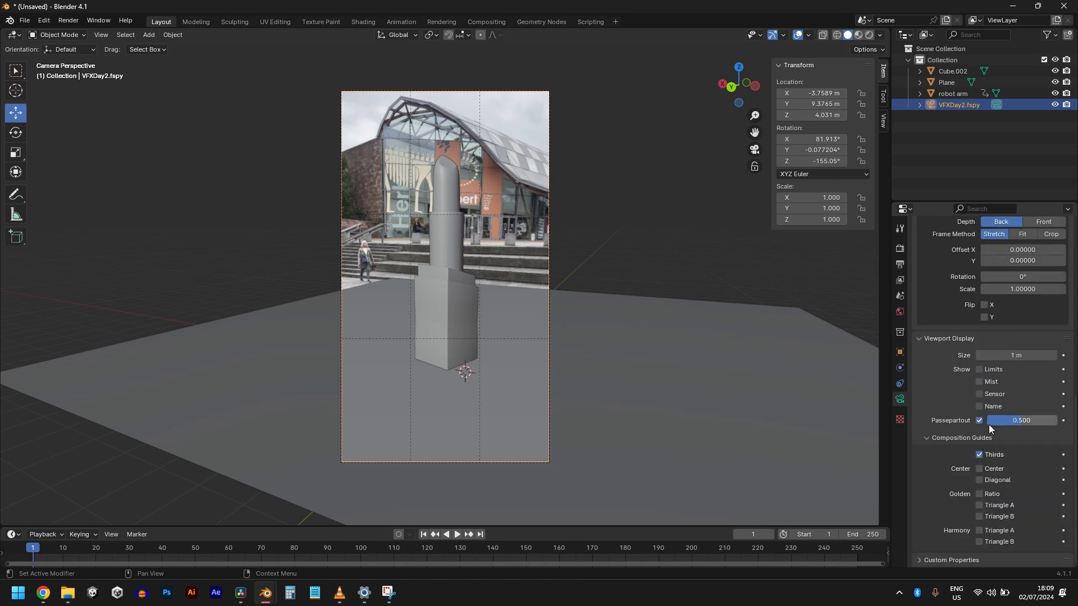
pyautogui.moveTo(1005, 421); pyautogui.dragTo(1044, 420)
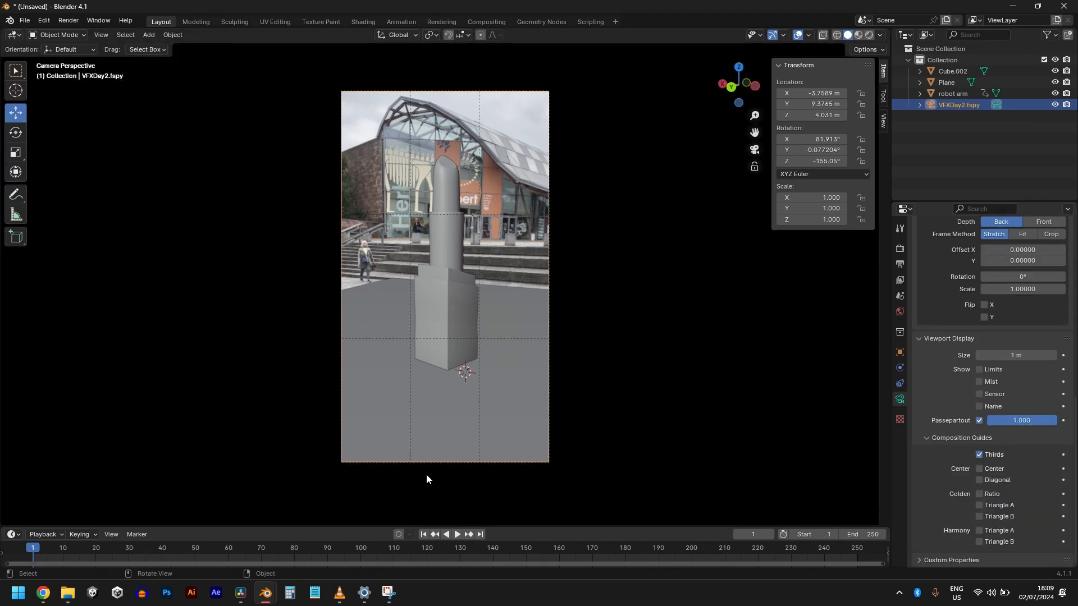
pyautogui.scroll(-2, 506, 284)
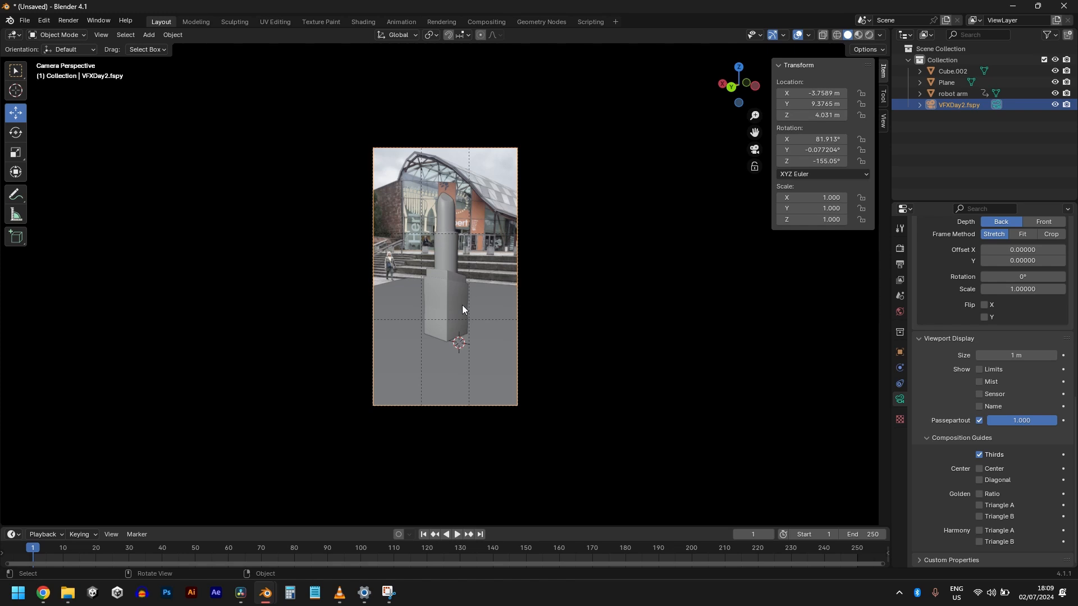
pyautogui.scroll(2, 463, 304)
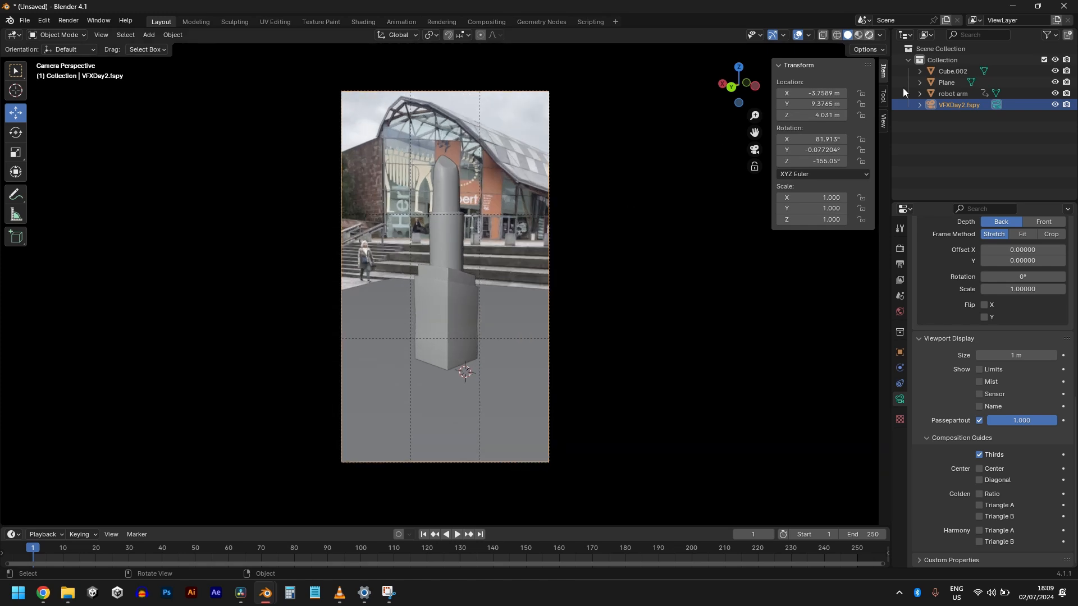
# Show the viewport in rendered shading and set the render engine to Cycles with GPU Compute as the device.
pyautogui.click(869, 34)
pyautogui.click(899, 248)
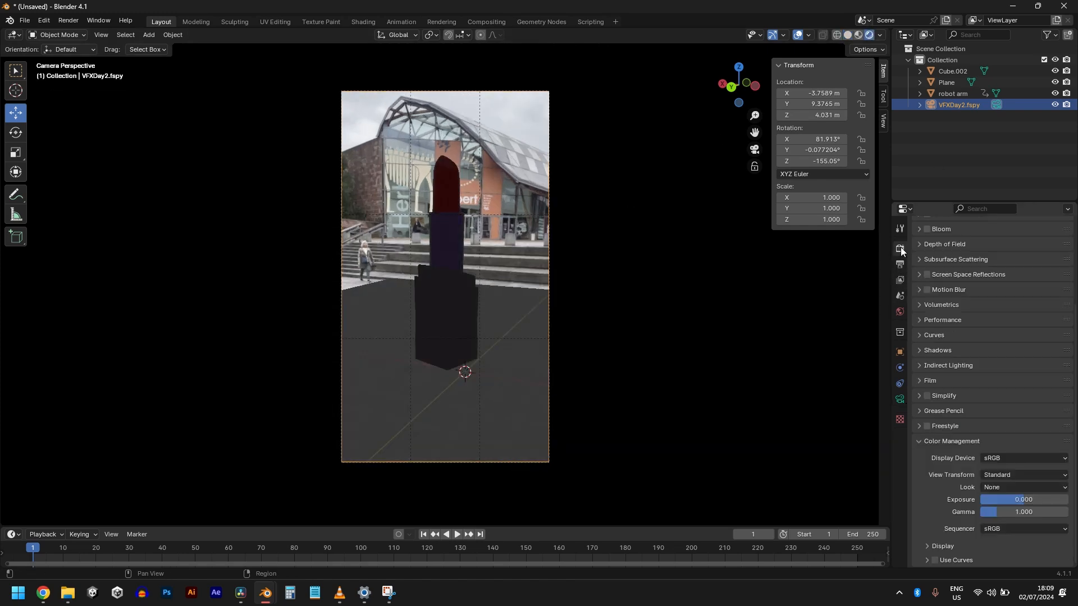
pyautogui.scroll(5, 948, 259)
pyautogui.click(1001, 248)
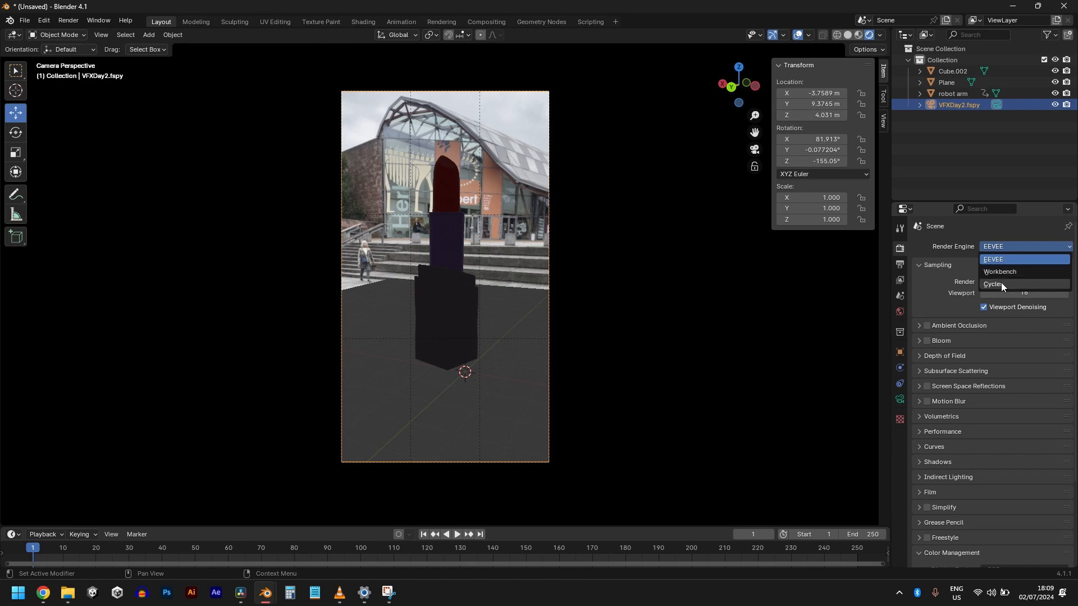
pyautogui.click(1001, 284)
pyautogui.click(1003, 273)
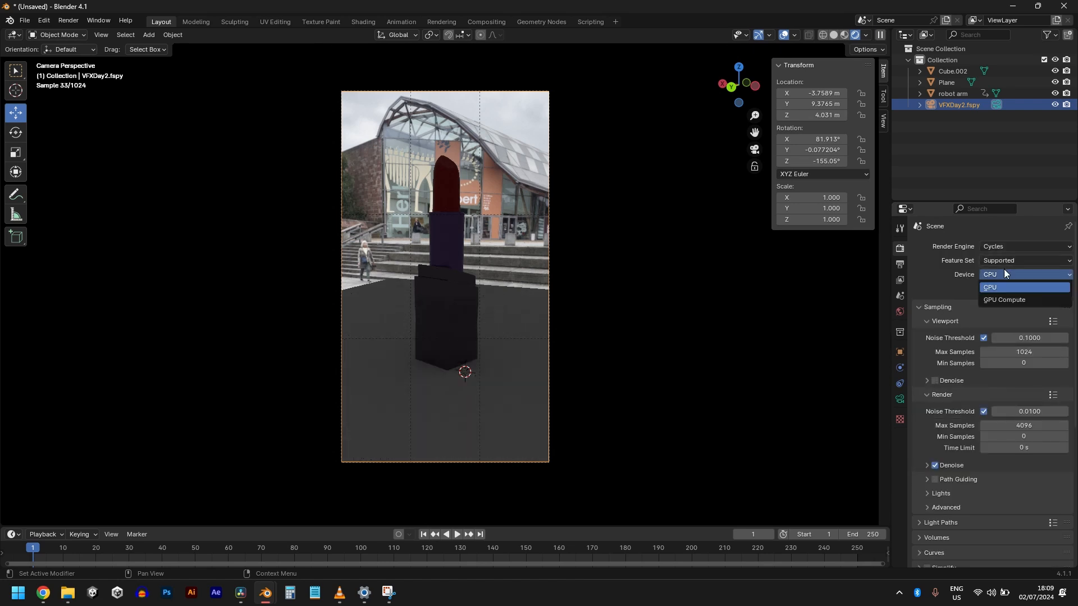
pyautogui.click(996, 299)
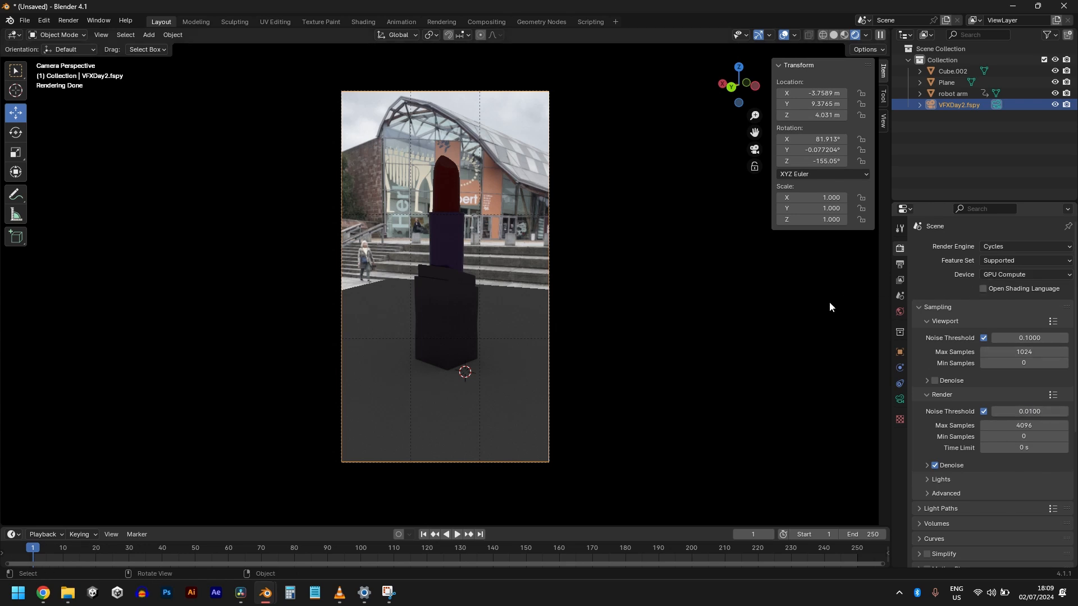
# Use an Environment Texture for the world color and load urban_street_03_2k.exr into it.
pyautogui.click(899, 312)
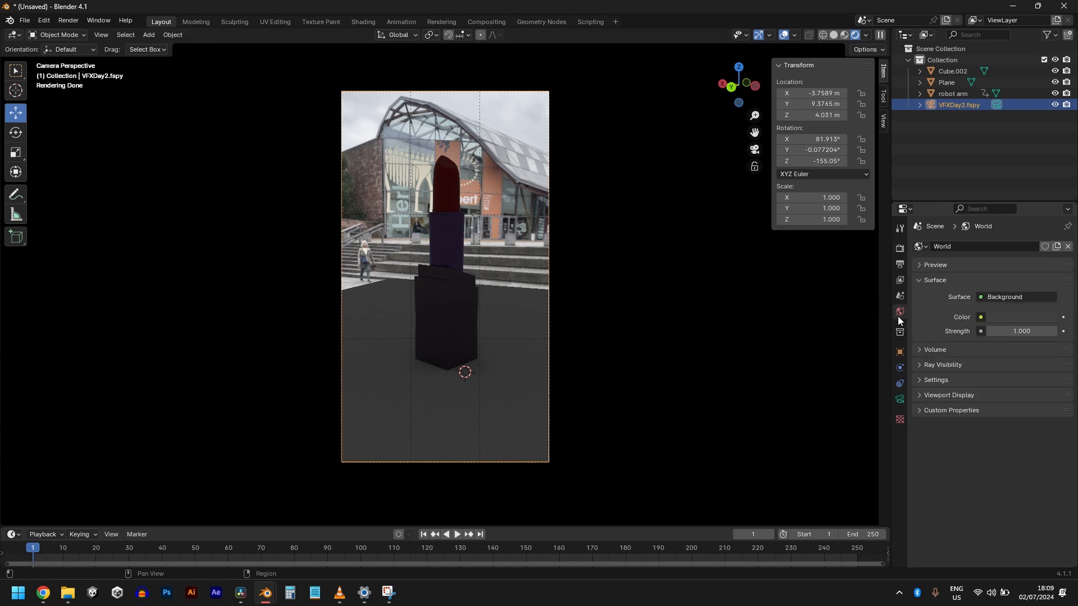
pyautogui.click(981, 318)
pyautogui.click(762, 366)
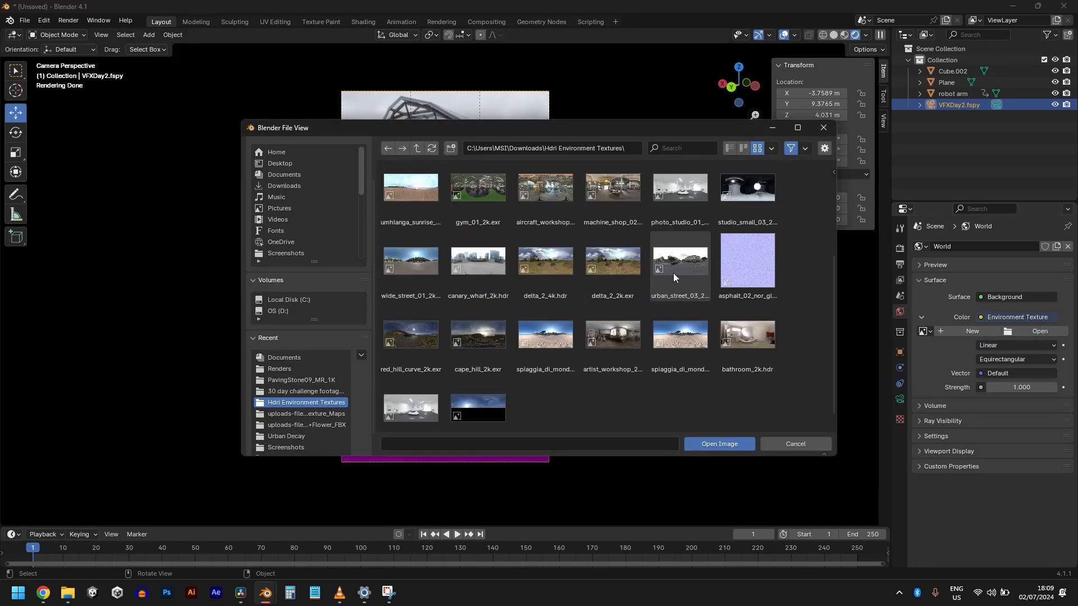
pyautogui.doubleClick(673, 273)
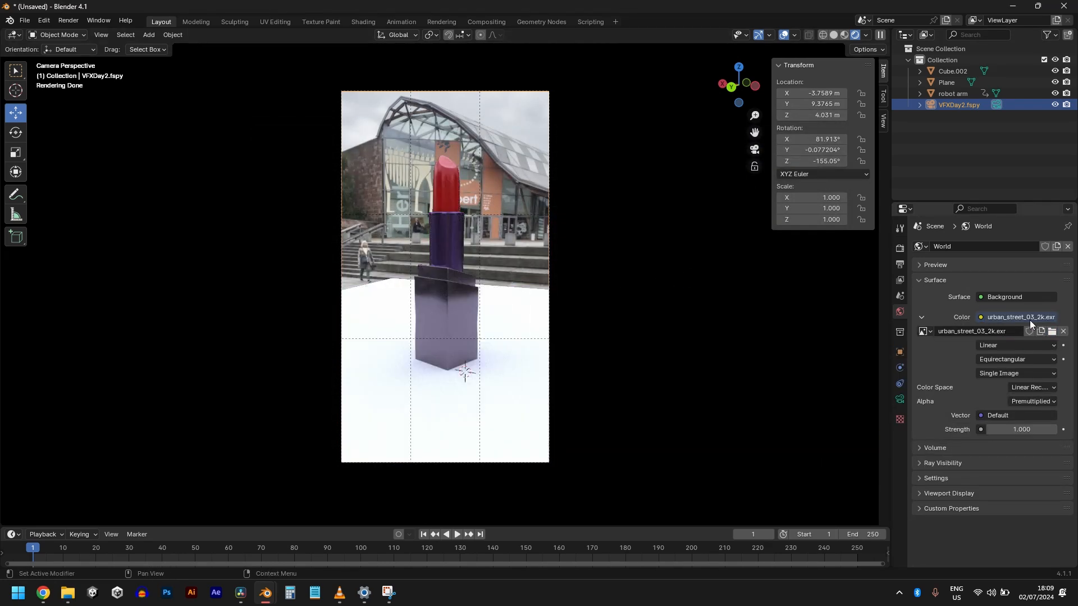
# Replace the world's environment image with canary_wharf_2k.hdr.
pyautogui.click(1051, 332)
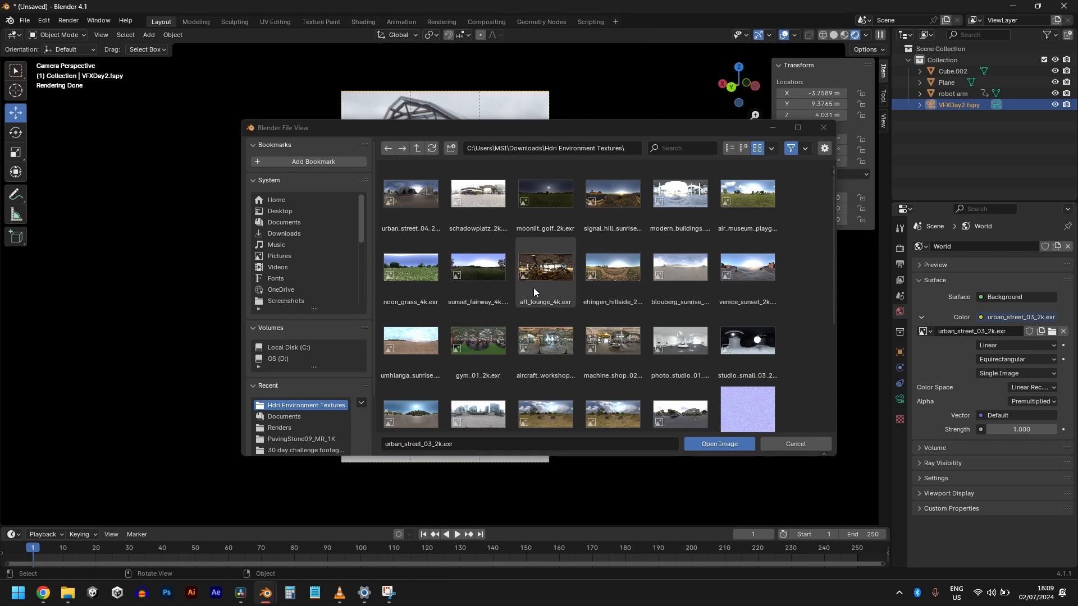
pyautogui.scroll(-3, 749, 317)
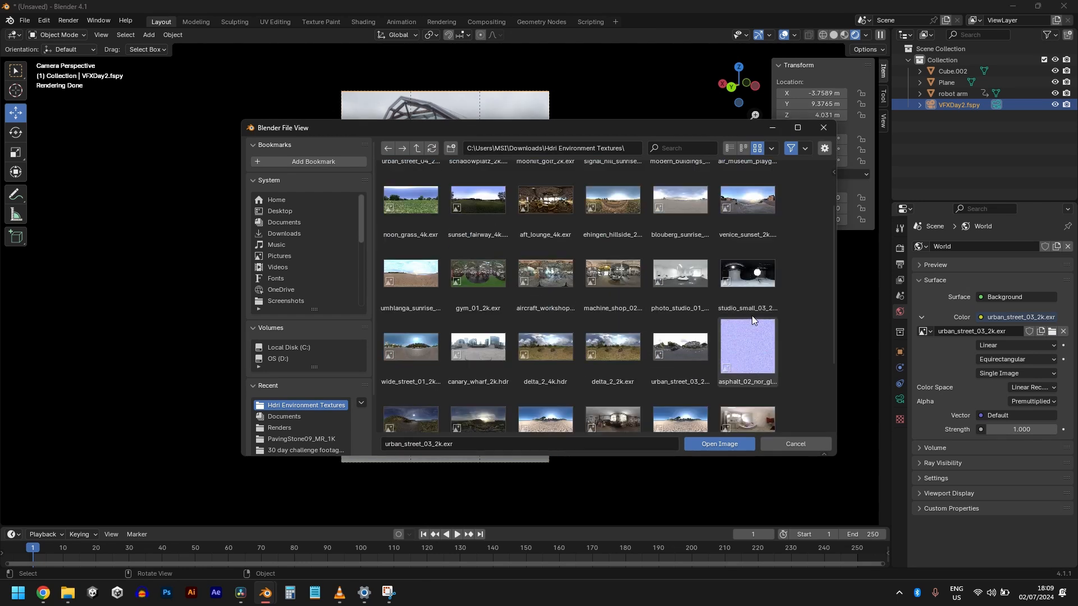
pyautogui.doubleClick(482, 359)
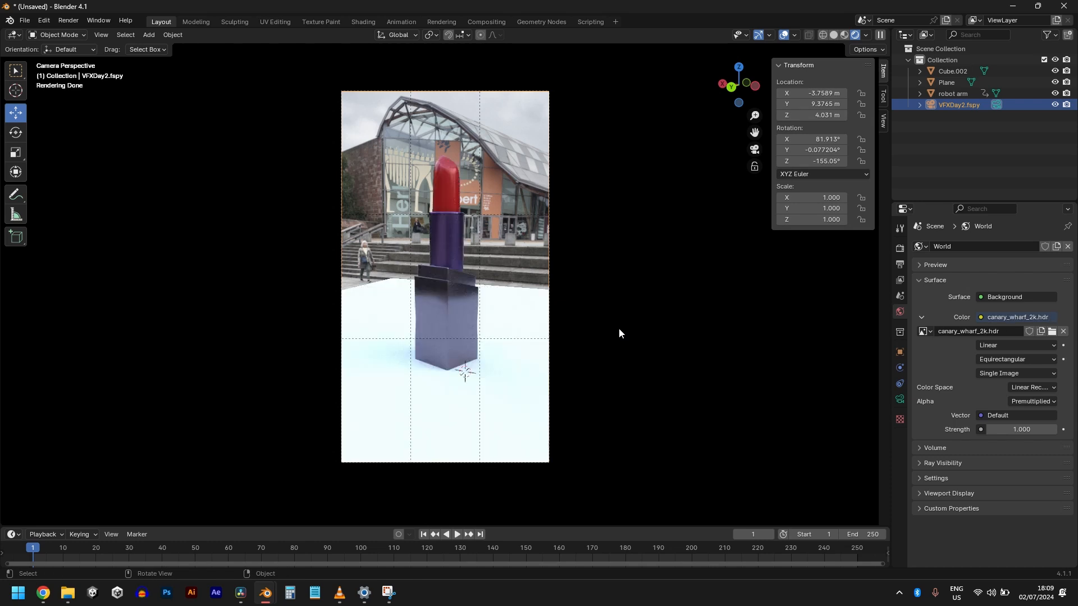
# Select the ground plane and preview the lipstick through the fSpy camera with the plane temporarily moved away.
pyautogui.click(489, 385)
pyautogui.moveTo(485, 385); pyautogui.dragTo(495, 386, button='middle')
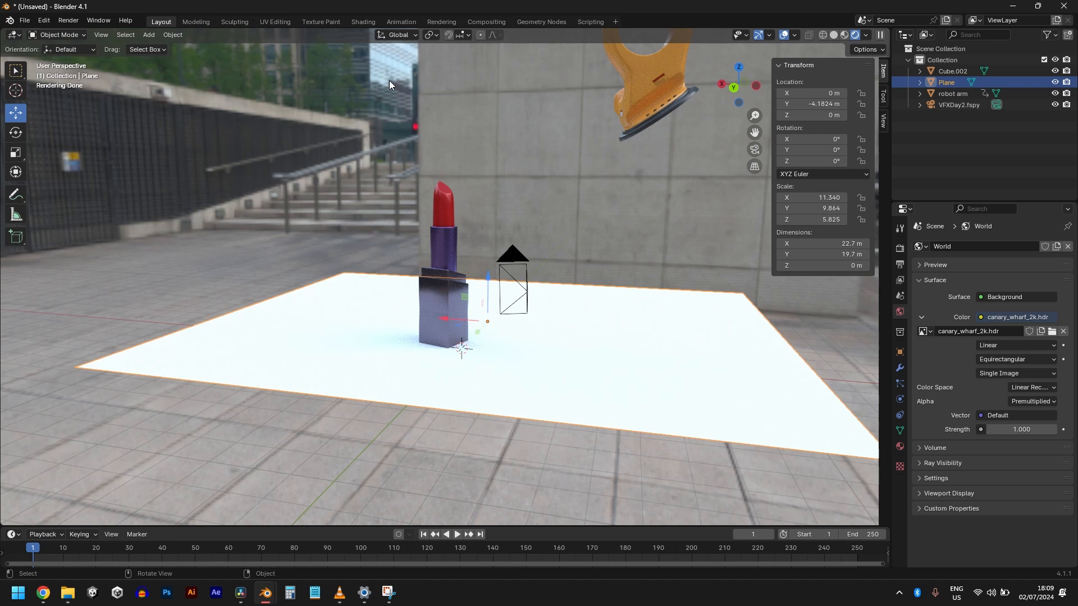
pyautogui.press('KP_0')
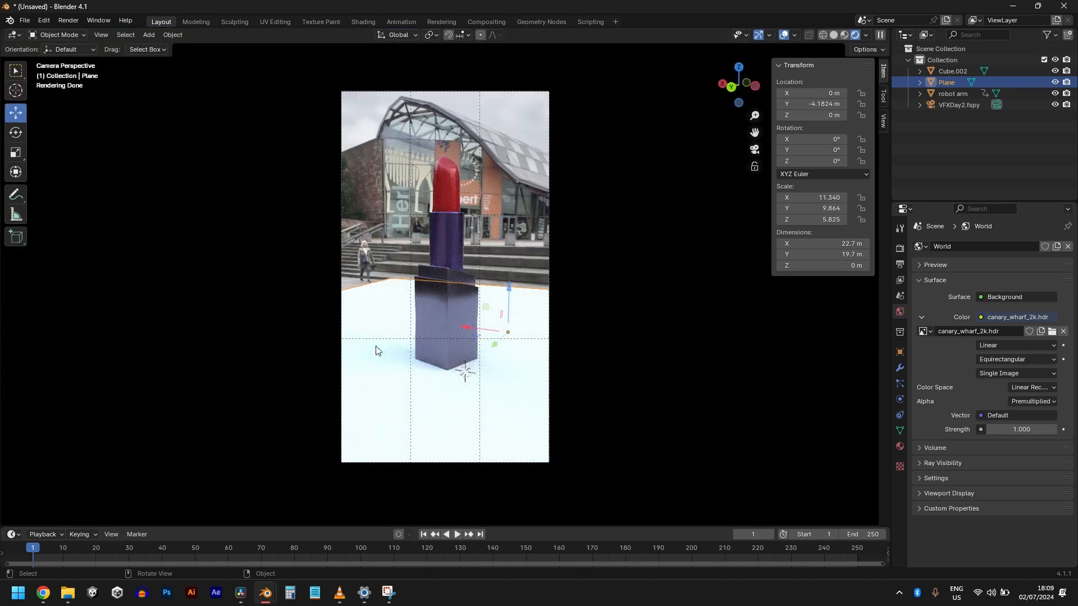
pyautogui.press('g')
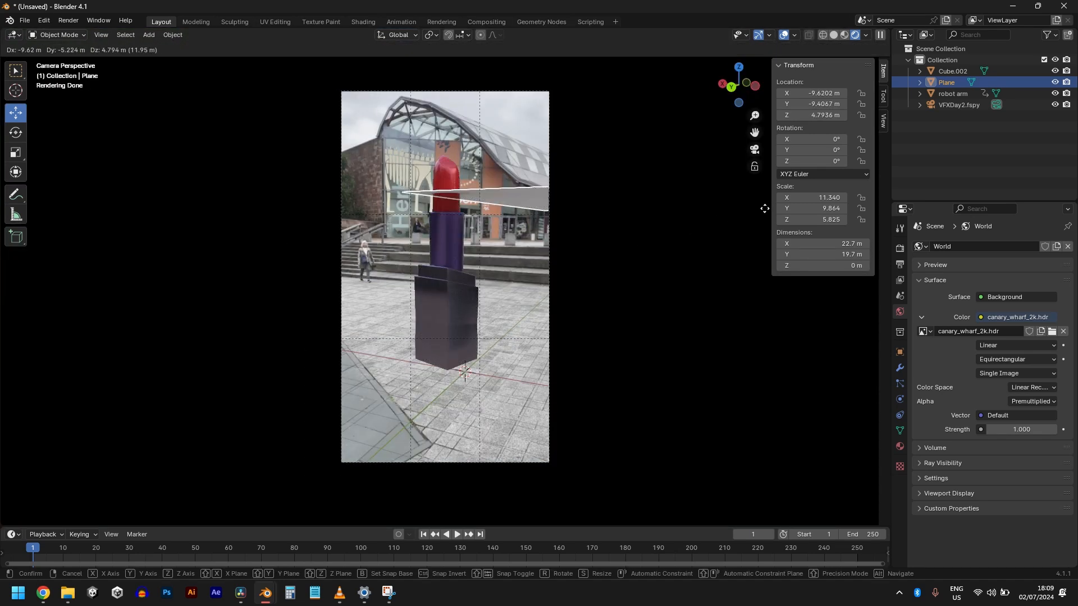
pyautogui.press('Escape')
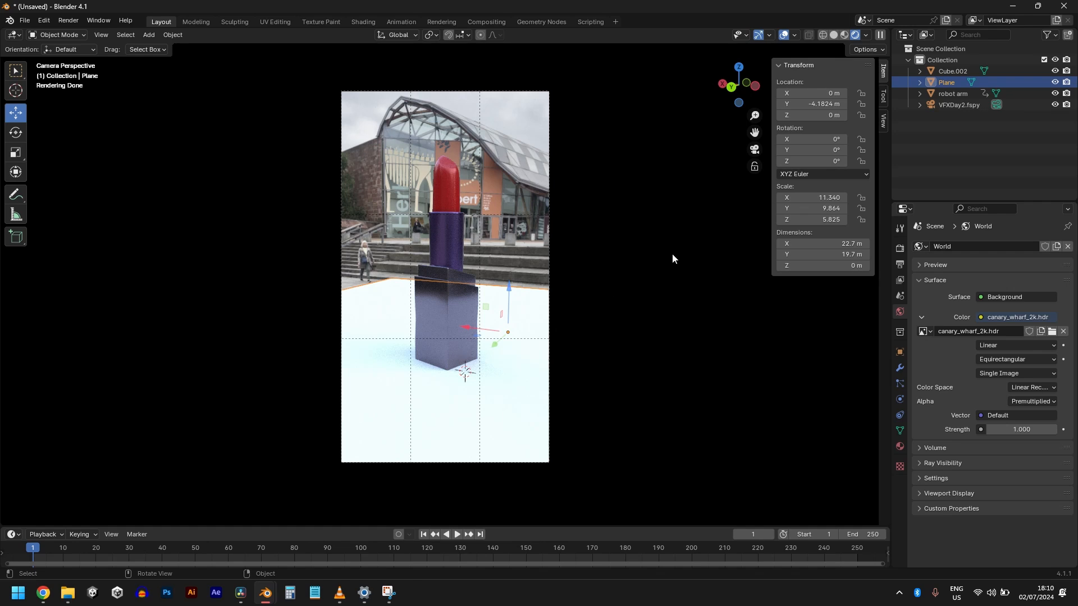
# Create a new material for the ground plane.
pyautogui.scroll(2, 448, 323)
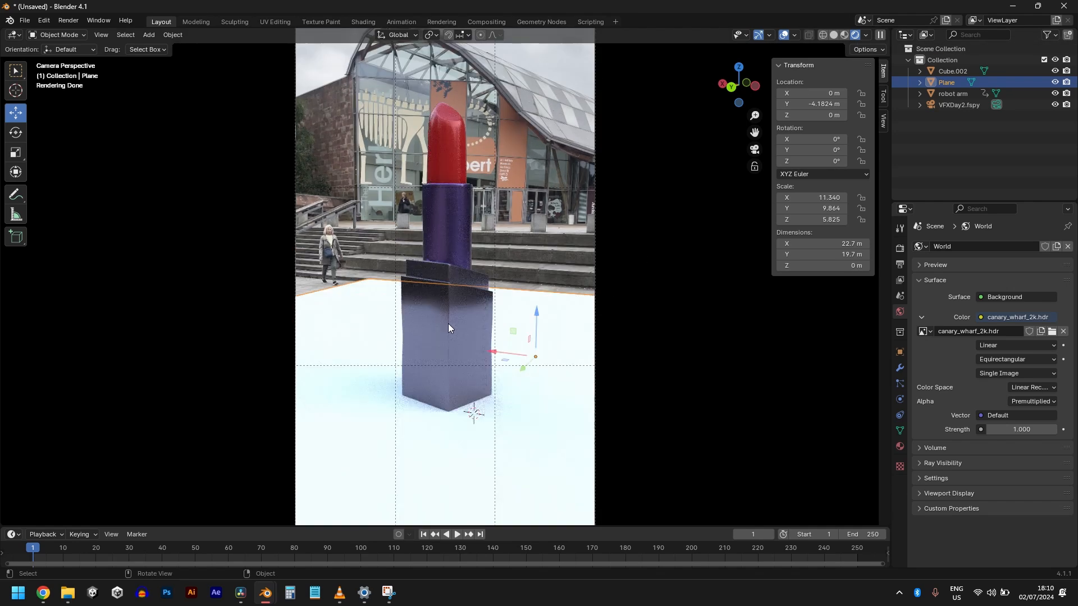
pyautogui.scroll(3, 456, 391)
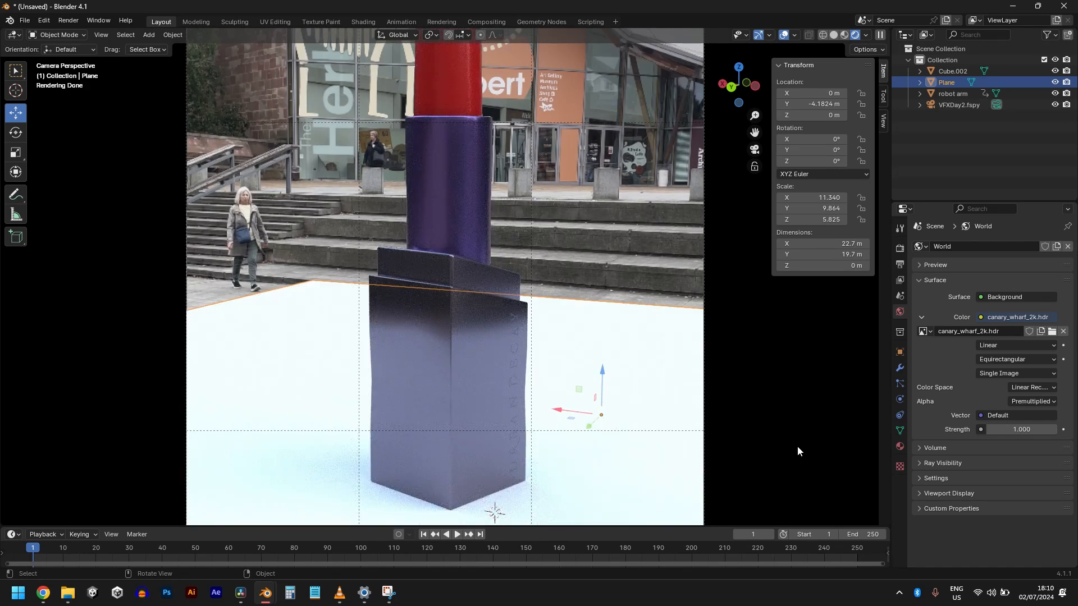
pyautogui.click(900, 446)
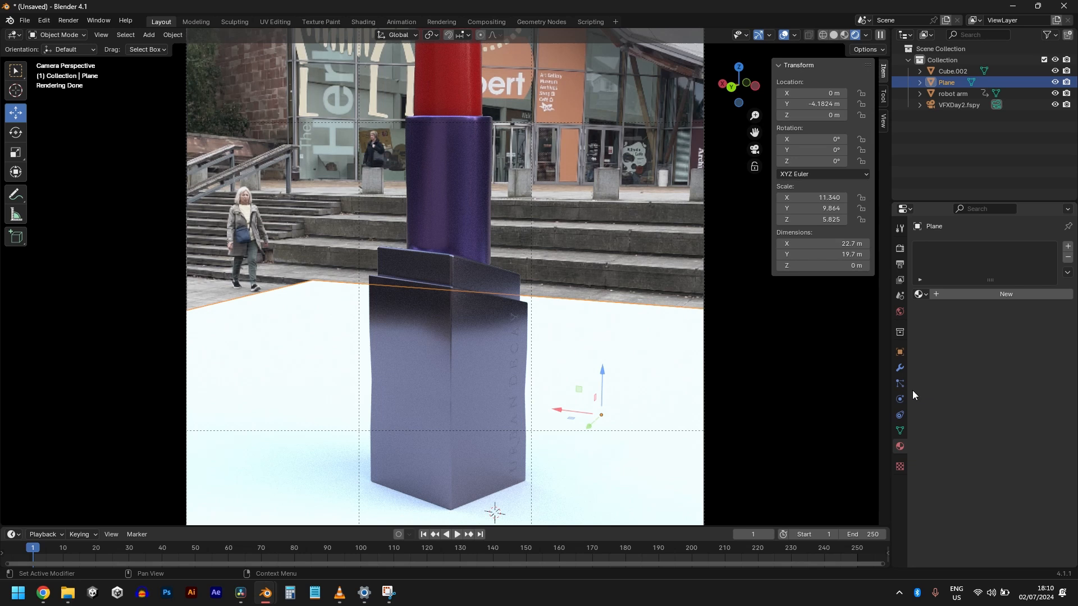
pyautogui.click(966, 298)
# Try a bright green base color on the ground plane's material to test its reflection on the lipstick, and undo it.
pyautogui.click(1041, 365)
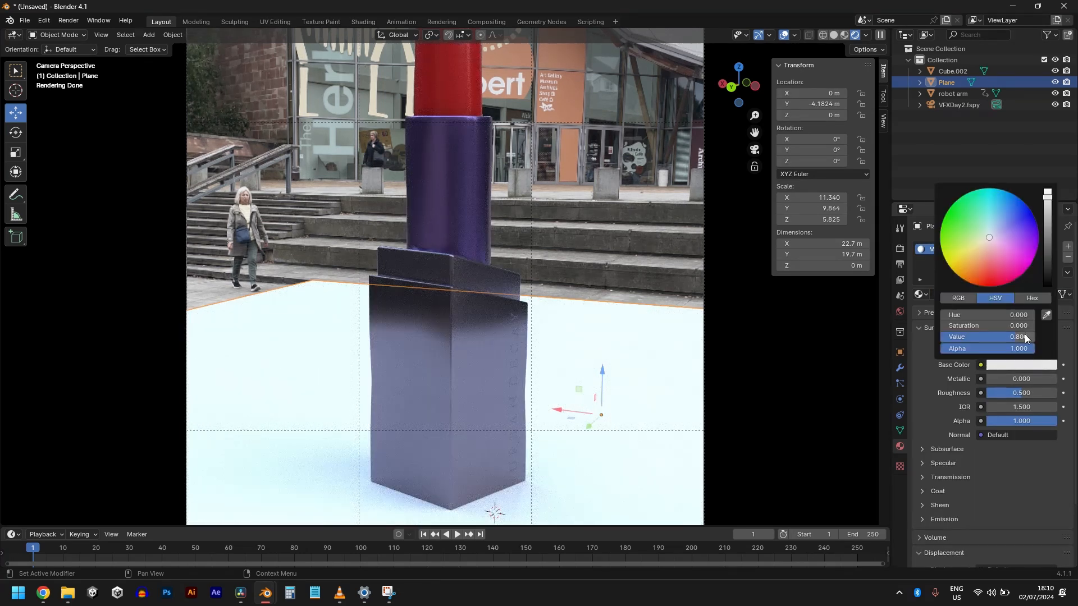
pyautogui.click(998, 270)
pyautogui.hotkey('ctrl', 'z')
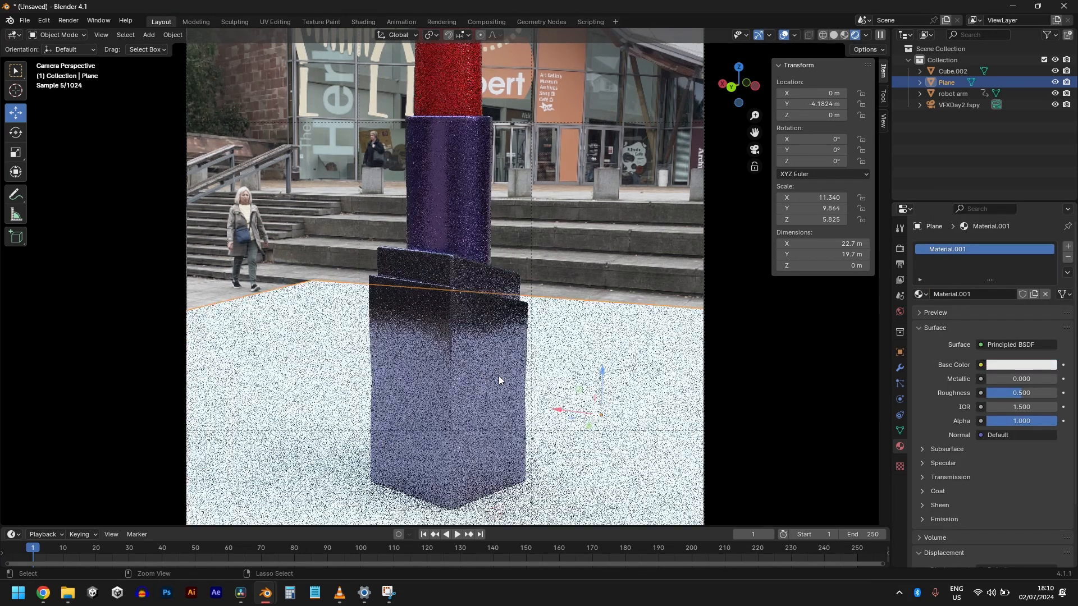
pyautogui.click(1022, 365)
pyautogui.moveTo(973, 231); pyautogui.dragTo(962, 221)
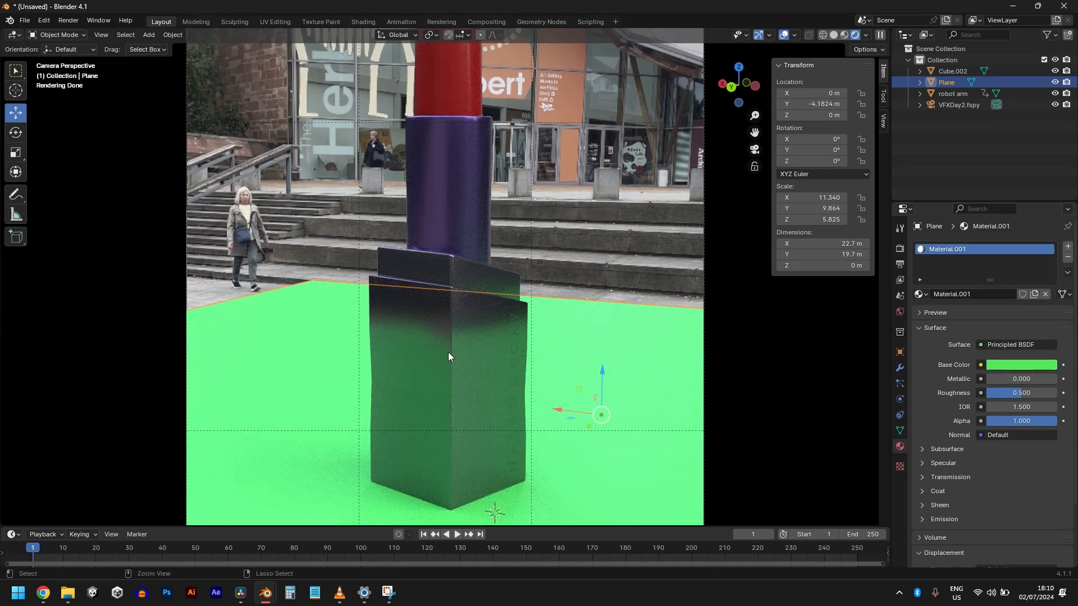
pyautogui.hotkey('ctrl', 'z')
# Try moving the ground plane freely under the lipstick in the camera view, and cancel the move.
pyautogui.scroll(-4, 514, 369)
pyautogui.scroll(1, 433, 429)
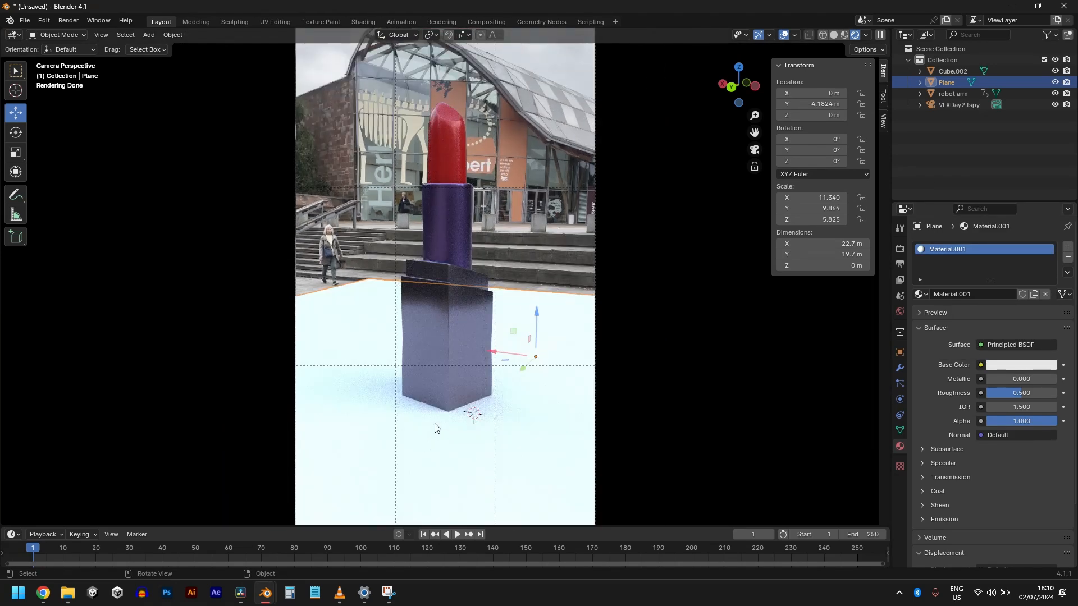
pyautogui.press('g')
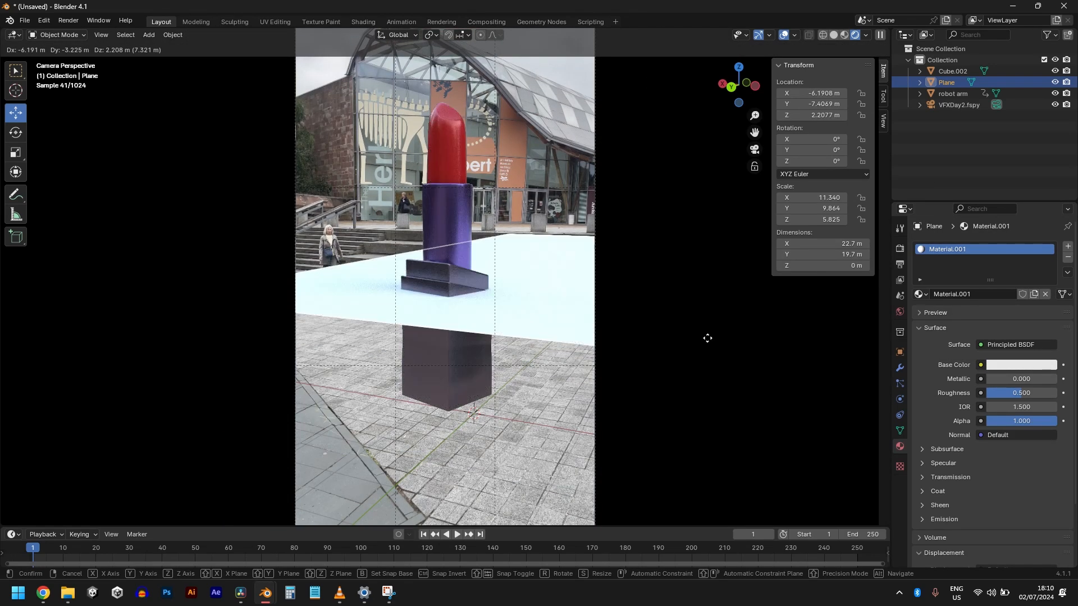
pyautogui.click(604, 271)
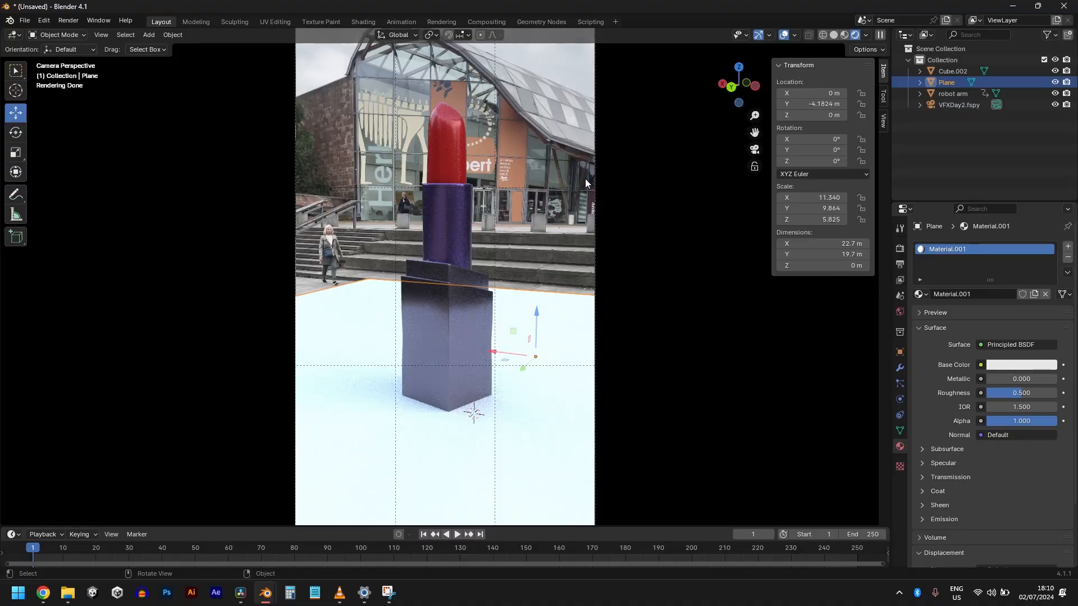
# Switch to cgbookcase.com in Chrome, search its textures for "floor" and look through the results for matching paving.
pyautogui.hotkey('alt', 'Tab')
pyautogui.click(354, 121)
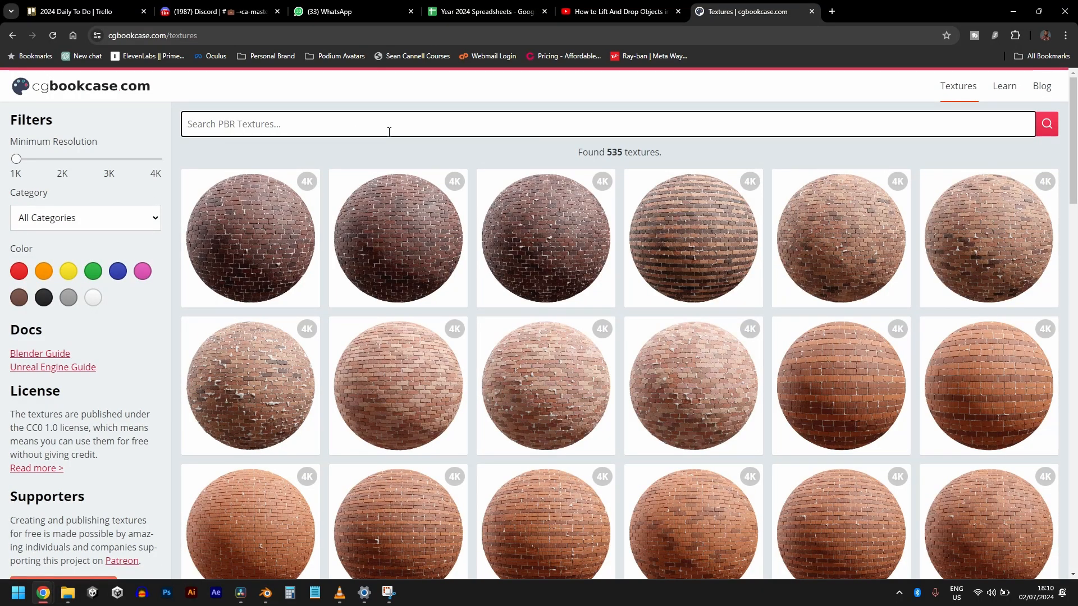
pyautogui.write('floor')
pyautogui.press('Return')
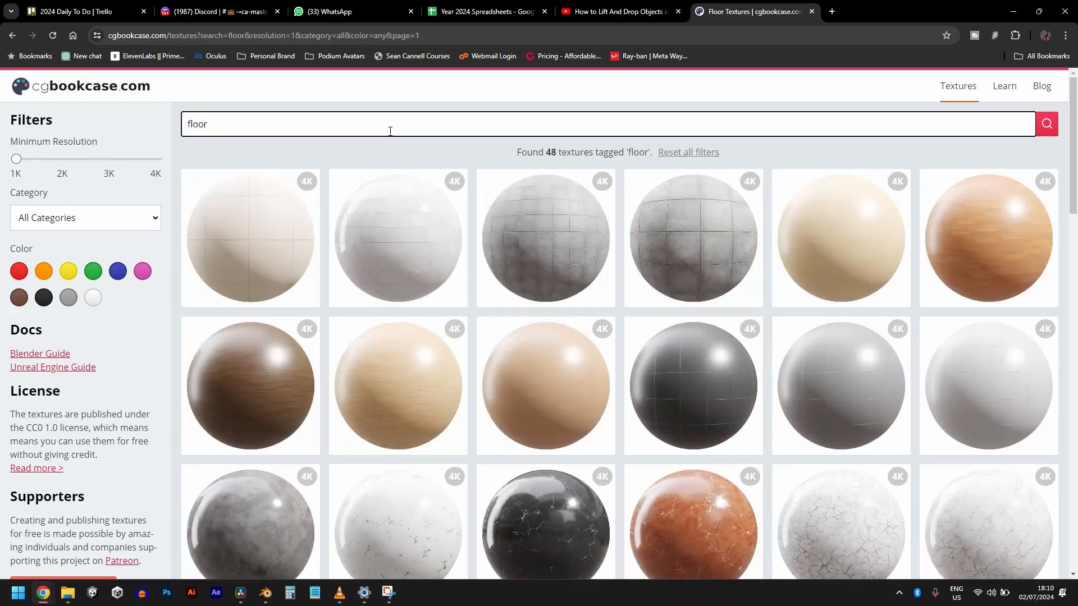
pyautogui.scroll(-3, 635, 258)
pyautogui.scroll(-15, 635, 258)
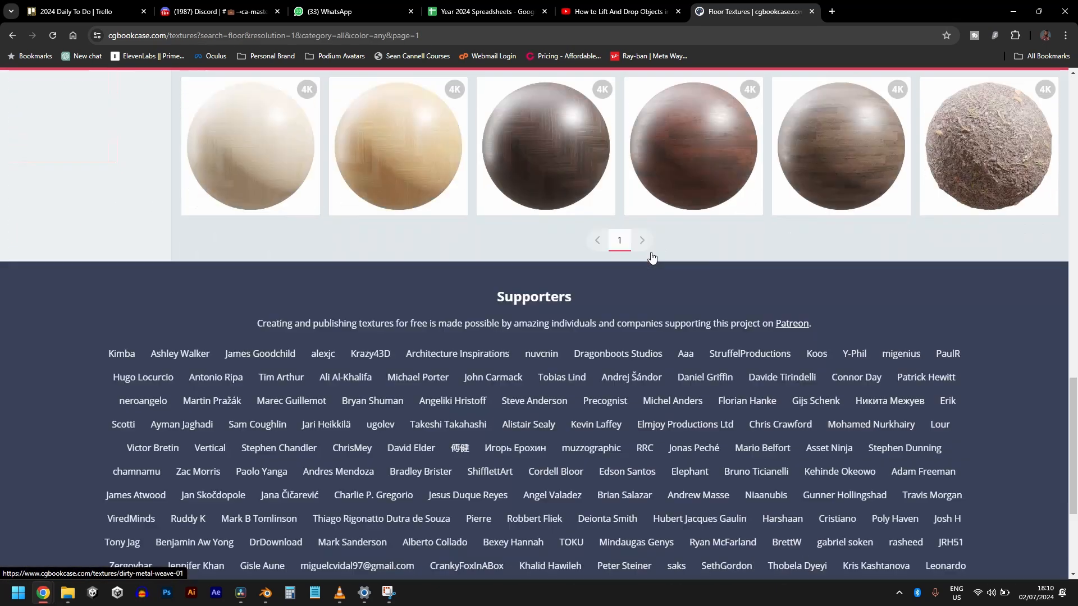
pyautogui.scroll(12, 651, 268)
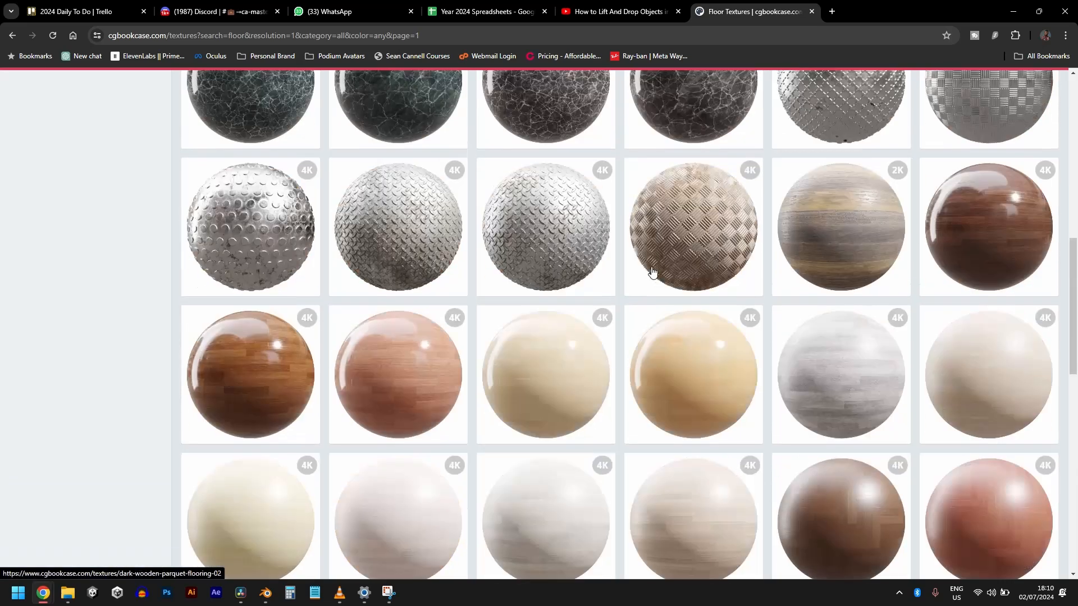
pyautogui.scroll(7, 716, 277)
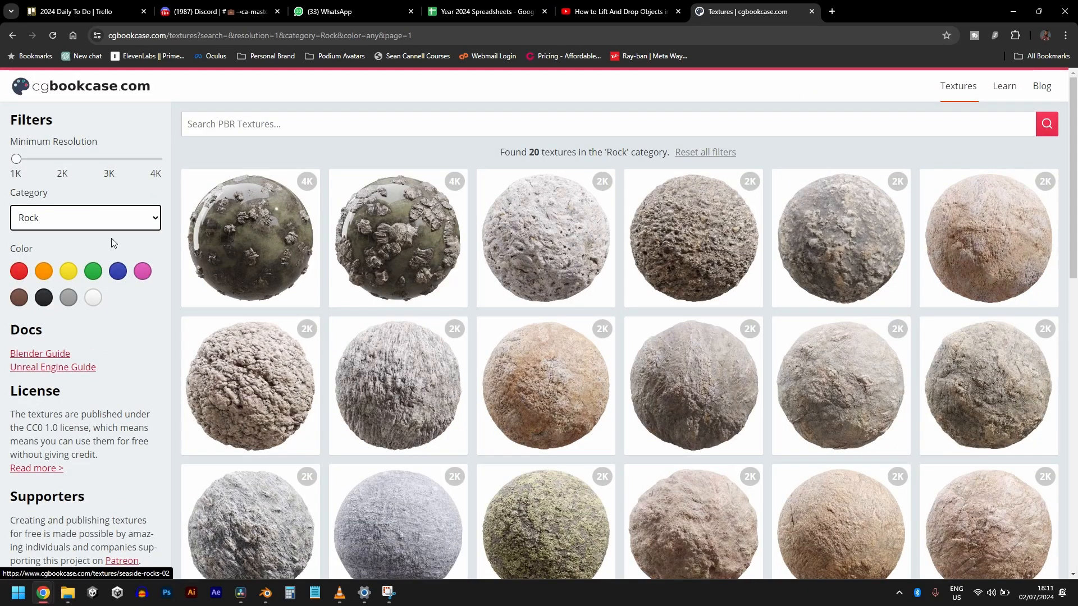
# Filter the textures by the Concrete category and reset the filter to All Categories.
pyautogui.click(111, 221)
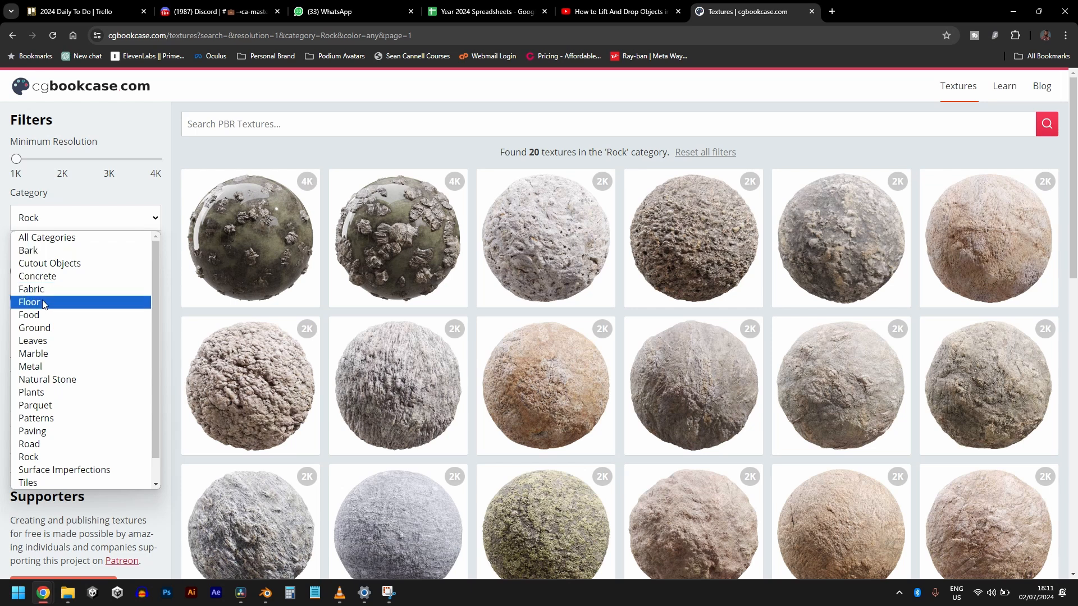
pyautogui.click(37, 276)
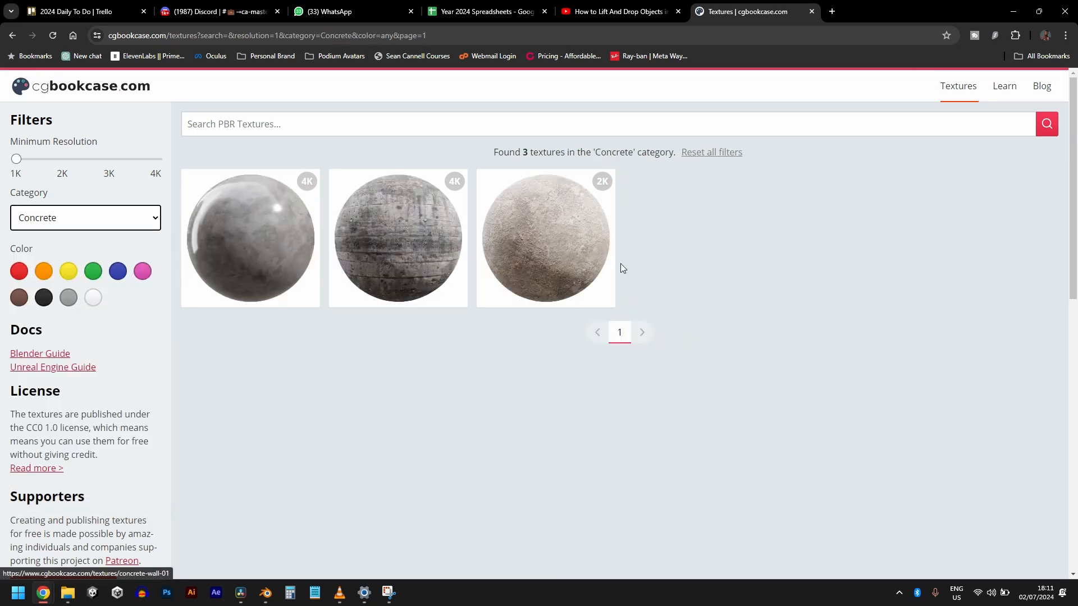
pyautogui.click(64, 221)
pyautogui.click(56, 239)
# Filter the textures by the Paving category and look through the paving stones for one that matches the plaza.
pyautogui.click(133, 218)
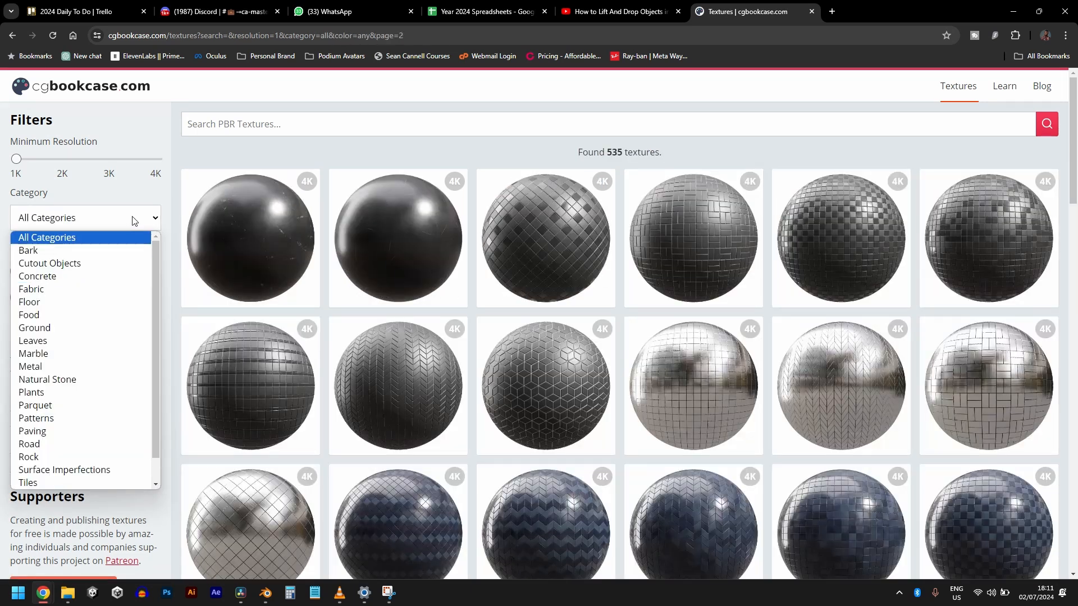
pyautogui.click(47, 435)
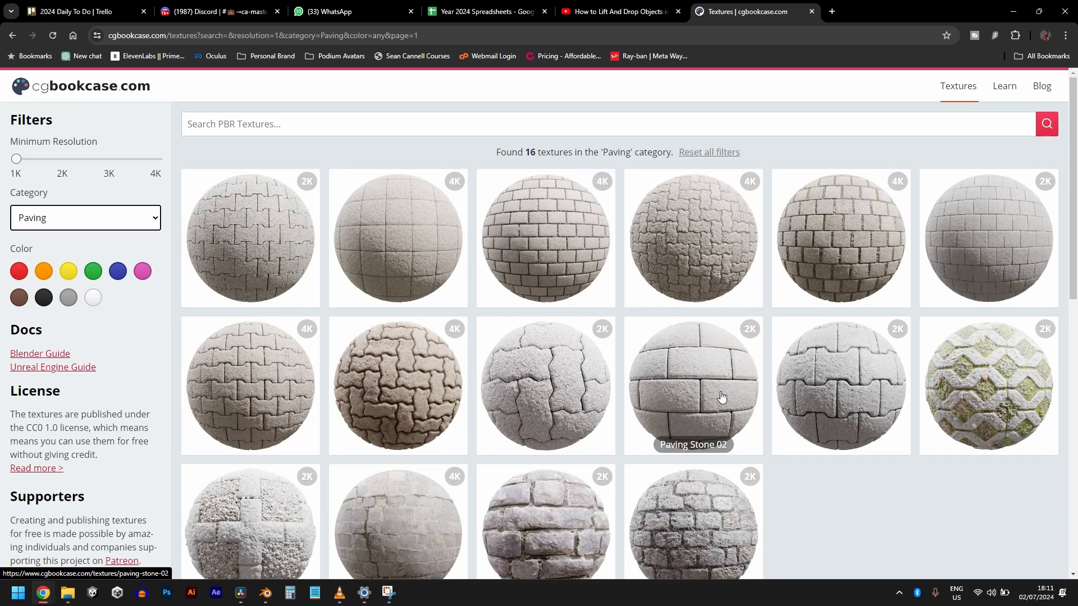
pyautogui.scroll(-2, 519, 287)
pyautogui.scroll(2, 522, 269)
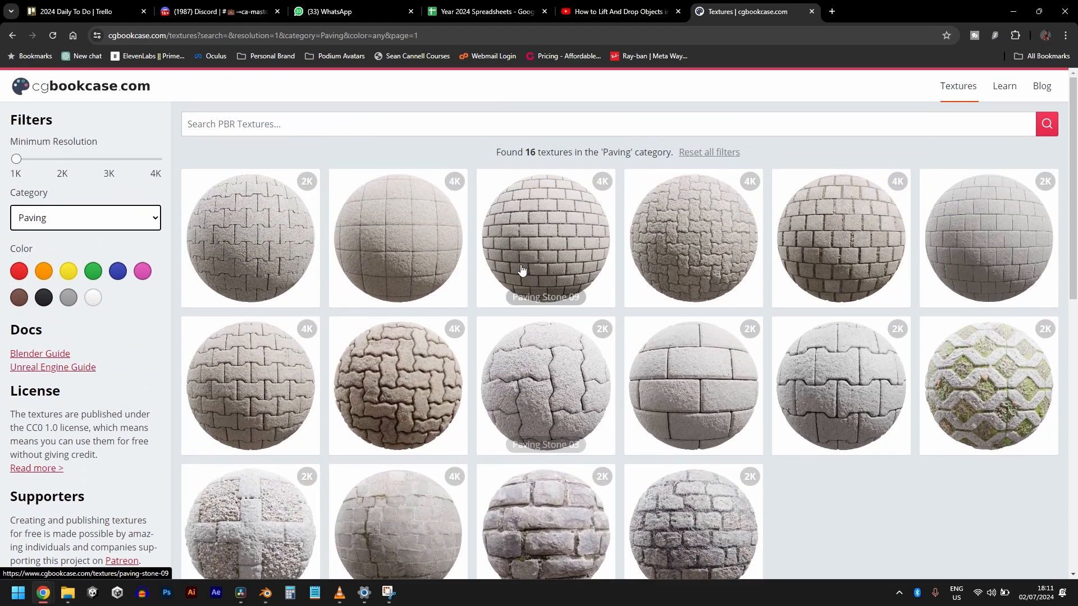
pyautogui.scroll(-2, 521, 271)
pyautogui.scroll(1, 561, 277)
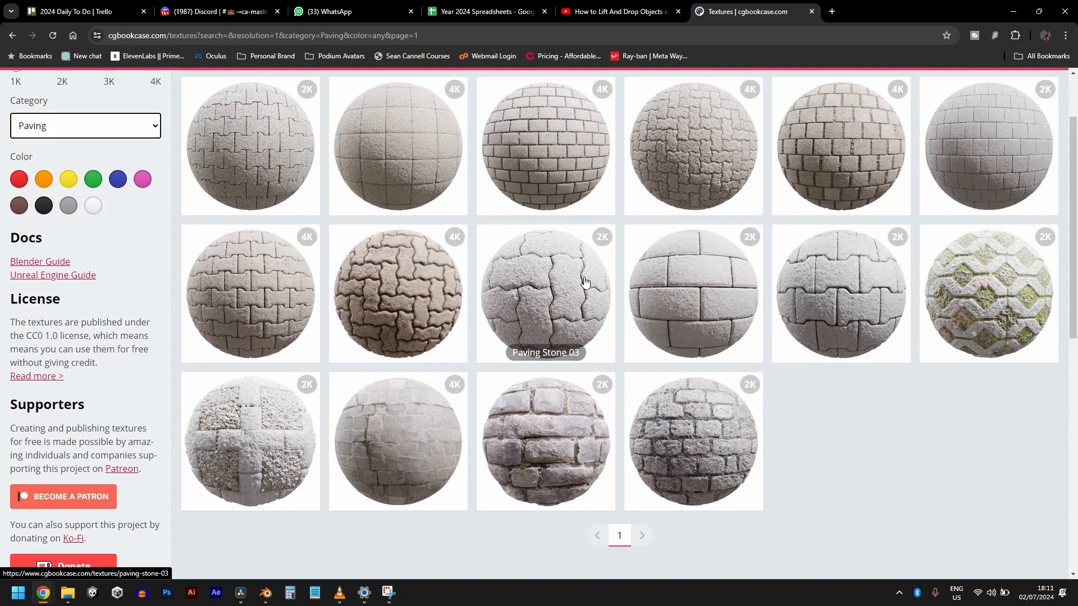
pyautogui.scroll(1, 584, 281)
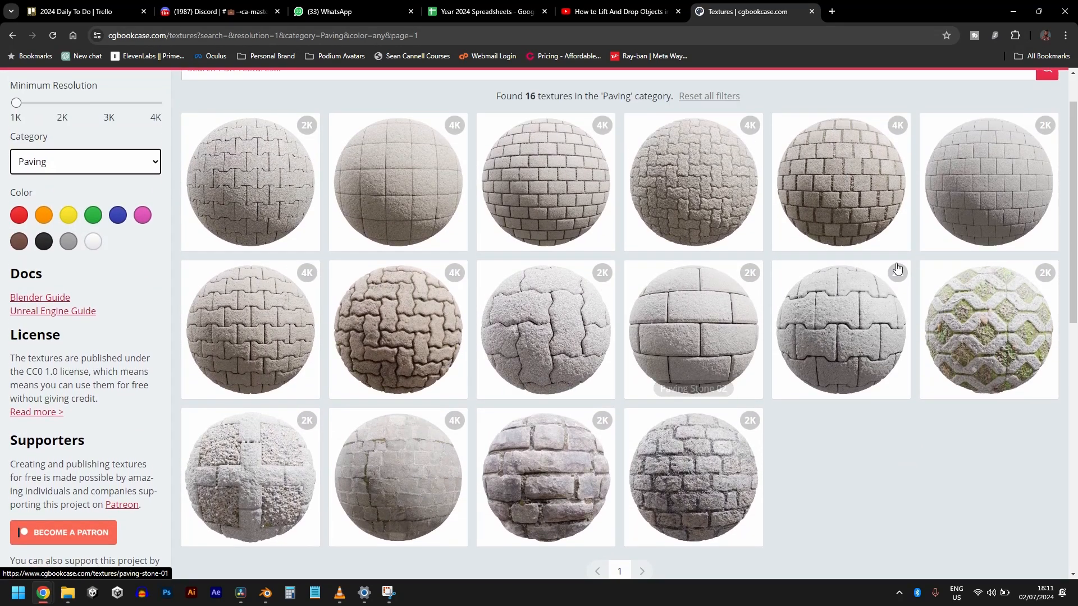
# Open the Paving Stone 09 texture page and examine its tiling preview.
pyautogui.click(998, 197)
pyautogui.click(8, 37)
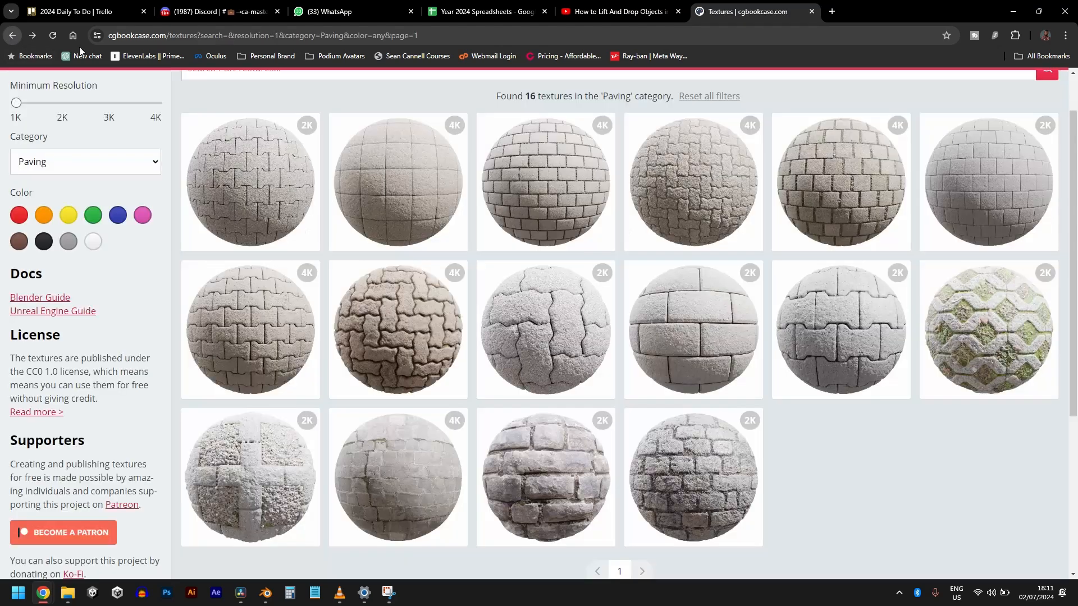
pyautogui.click(542, 220)
pyautogui.scroll(-4, 362, 310)
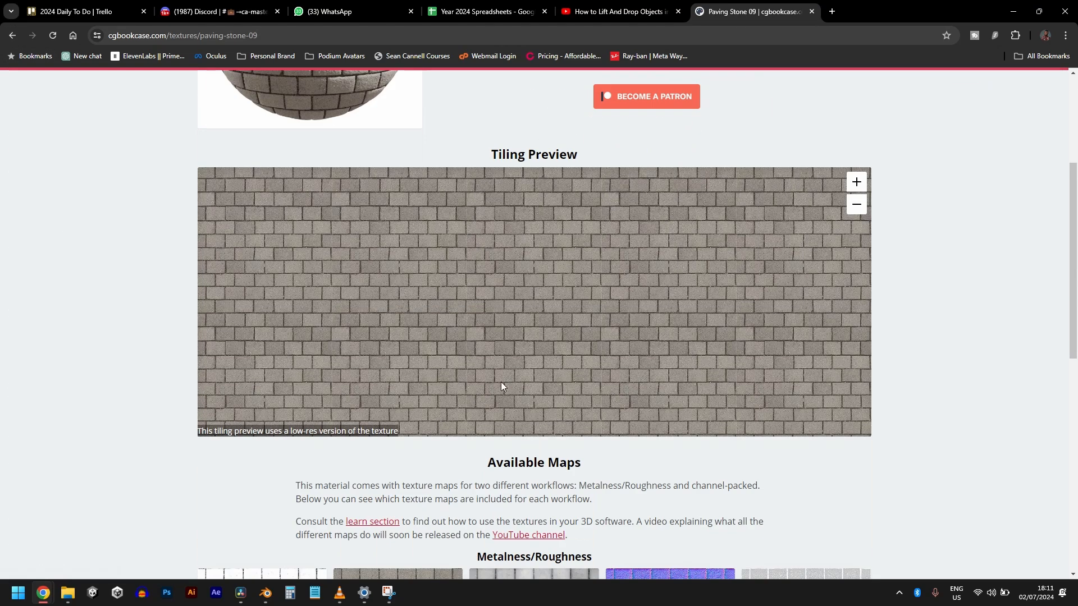
# Switch to Blender's Shading workspace and hide the ground plane in camera view to examine the footage's paving pattern.
pyautogui.hotkey('alt', 'Tab')
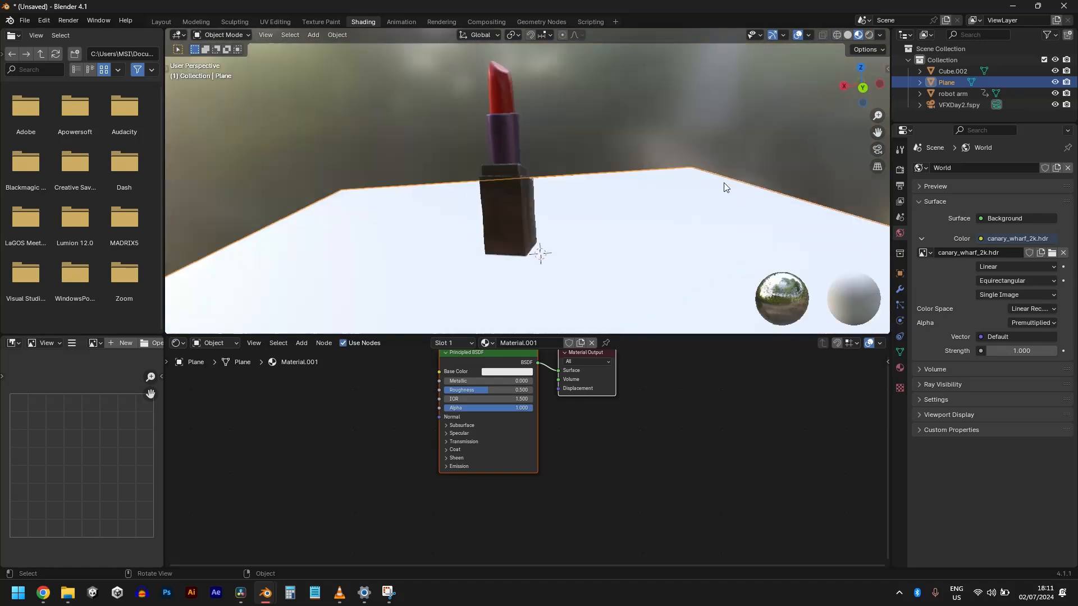
pyautogui.press('KP_0')
pyautogui.click(1055, 83)
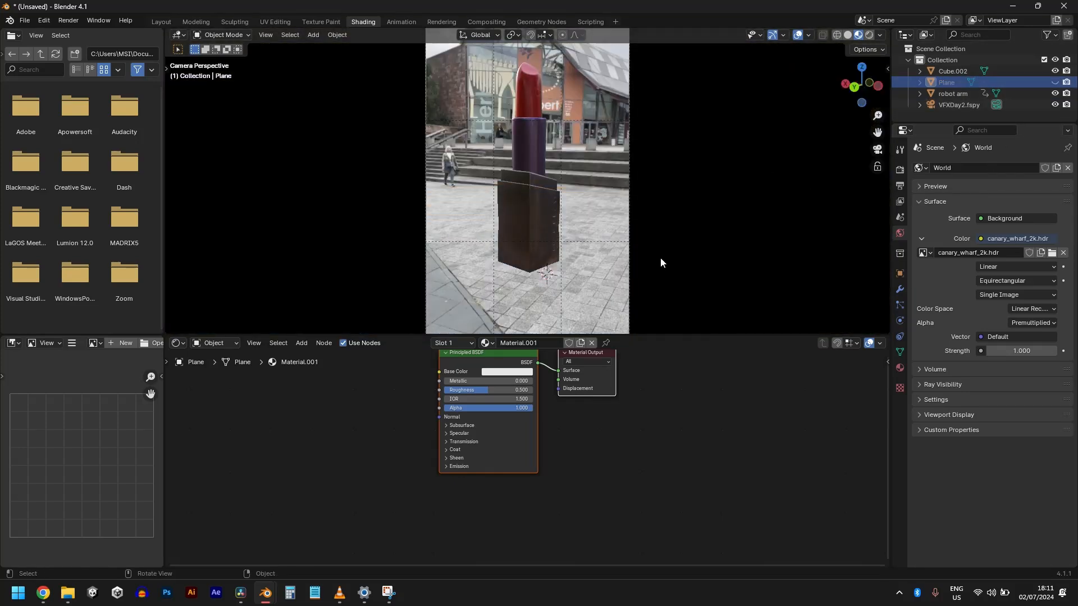
pyautogui.scroll(4, 531, 309)
pyautogui.scroll(-3, 654, 256)
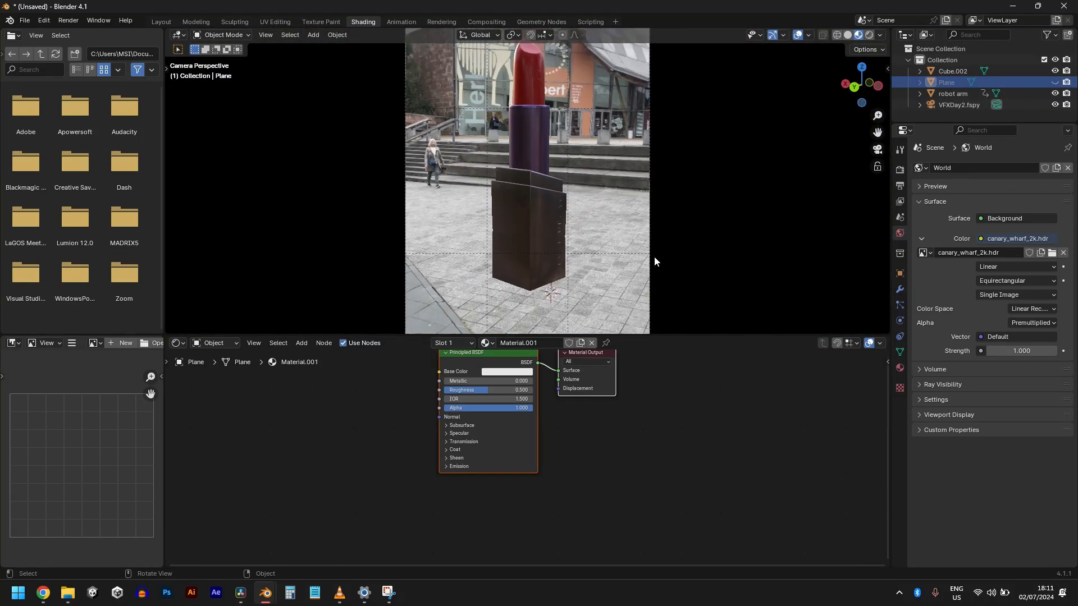
# Return to the Paving Stone 09 page in Chrome and set the texture's download resolution to 1K.
pyautogui.hotkey('alt', 'Tab')
pyautogui.hotkey('alt', 'Tab')
pyautogui.hotkey('alt', 'Tab')
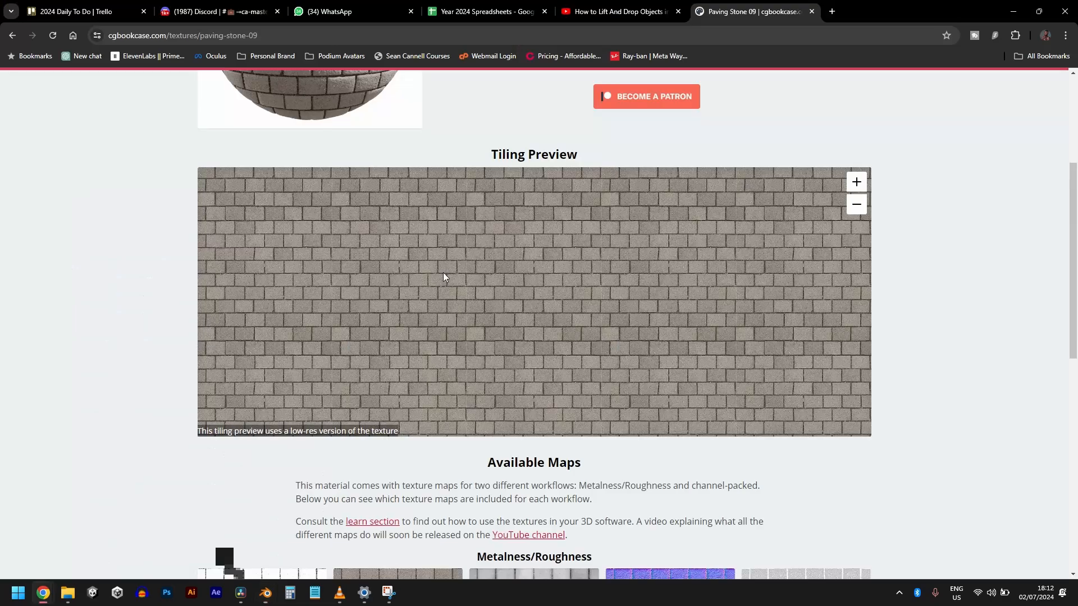
pyautogui.scroll(-2, 416, 297)
pyautogui.scroll(6, 570, 354)
pyautogui.click(712, 188)
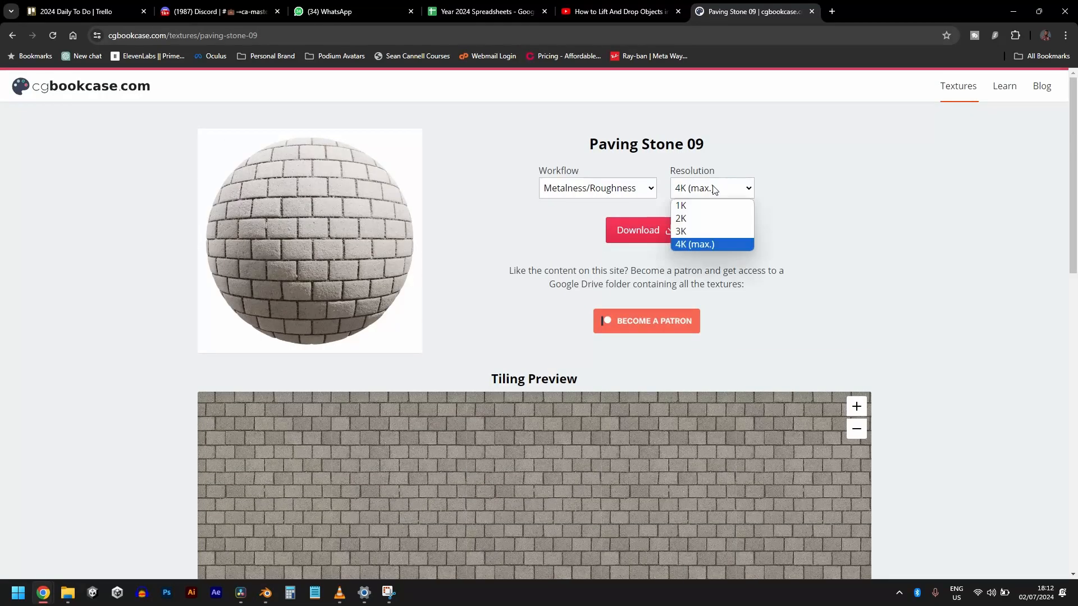
pyautogui.click(703, 206)
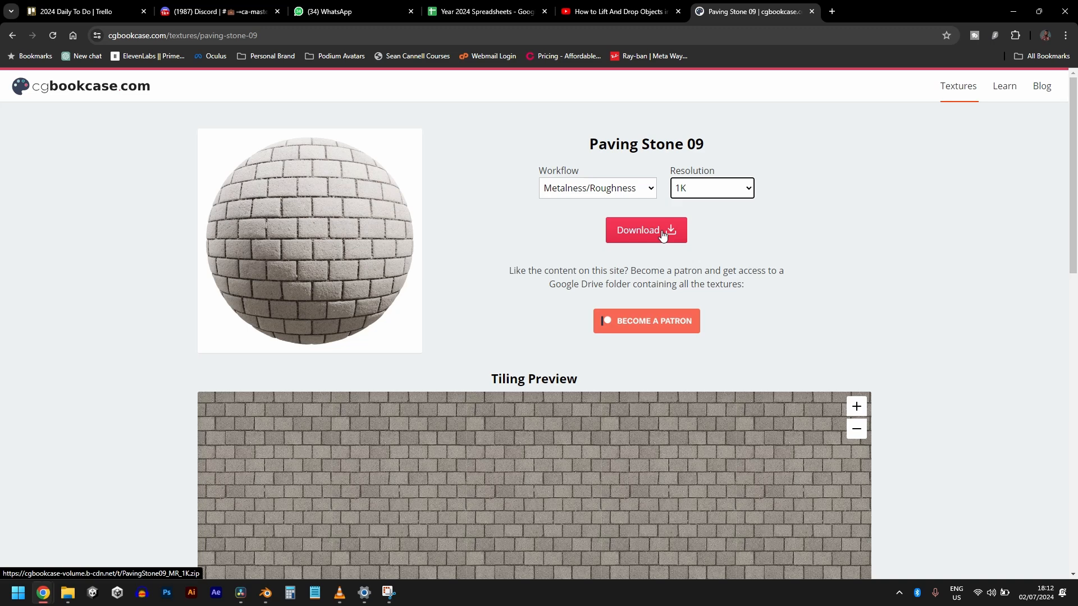
# Switch to Blender and search the add-ons in Preferences for "wr" to check for the Node Wrangler add-on.
pyautogui.hotkey('alt', 'Tab')
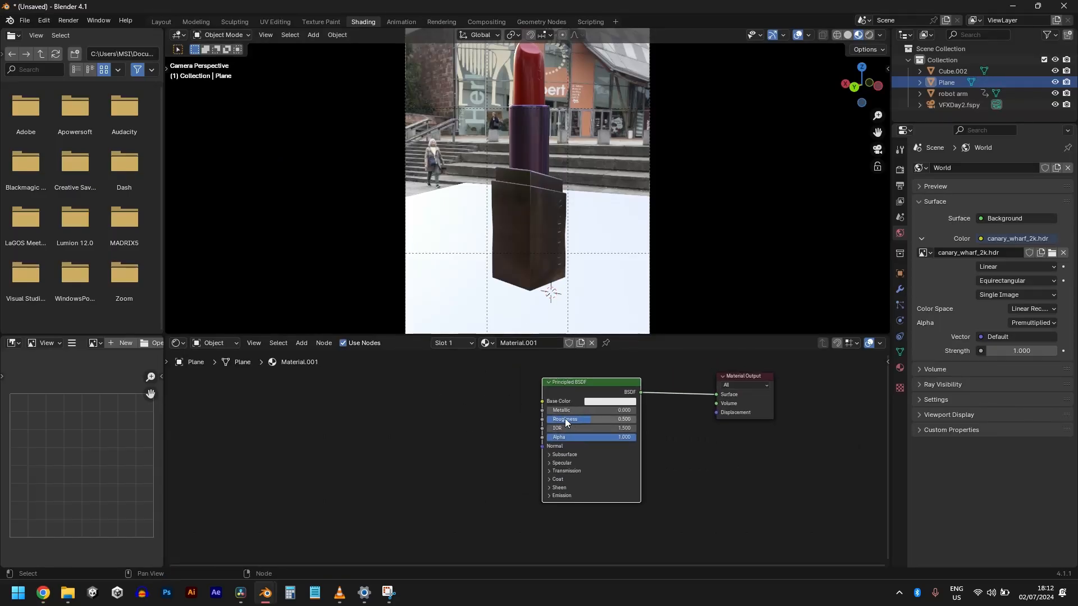
pyautogui.click(45, 26)
pyautogui.click(45, 26)
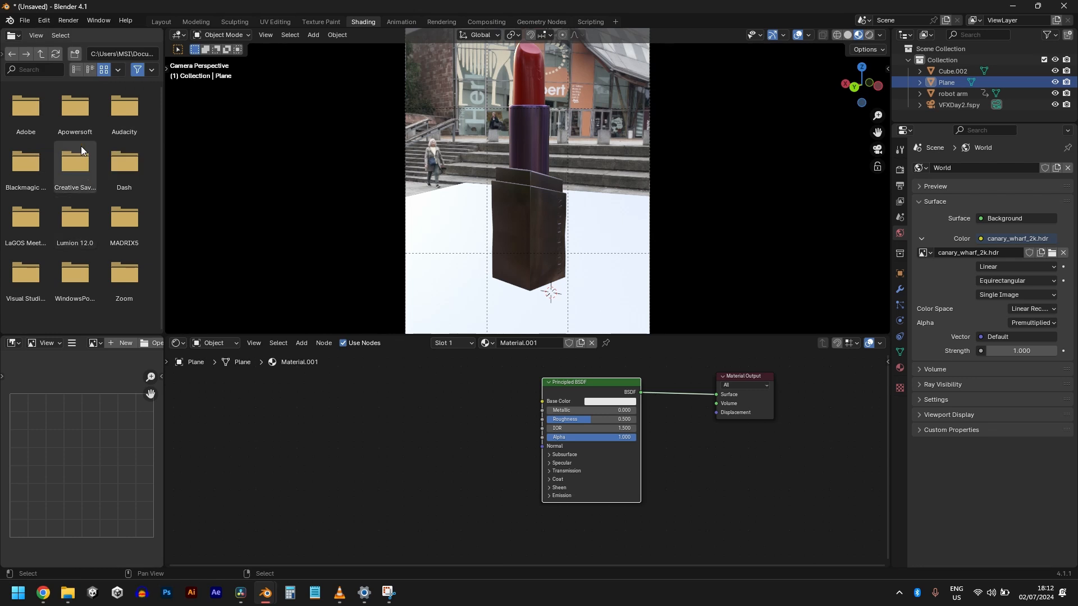
pyautogui.click(44, 21)
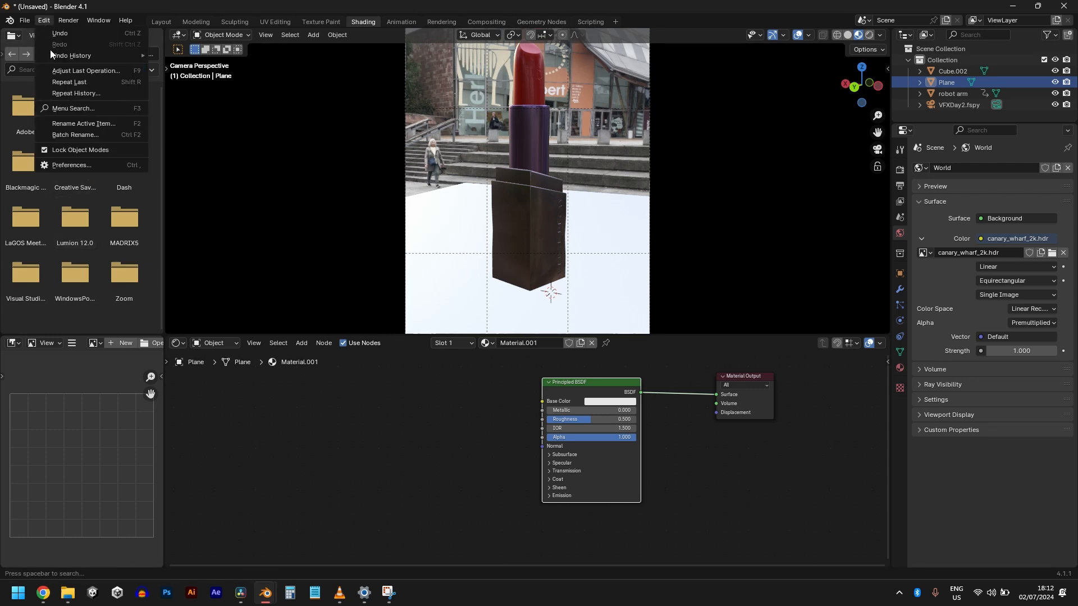
pyautogui.click(81, 167)
pyautogui.click(323, 47)
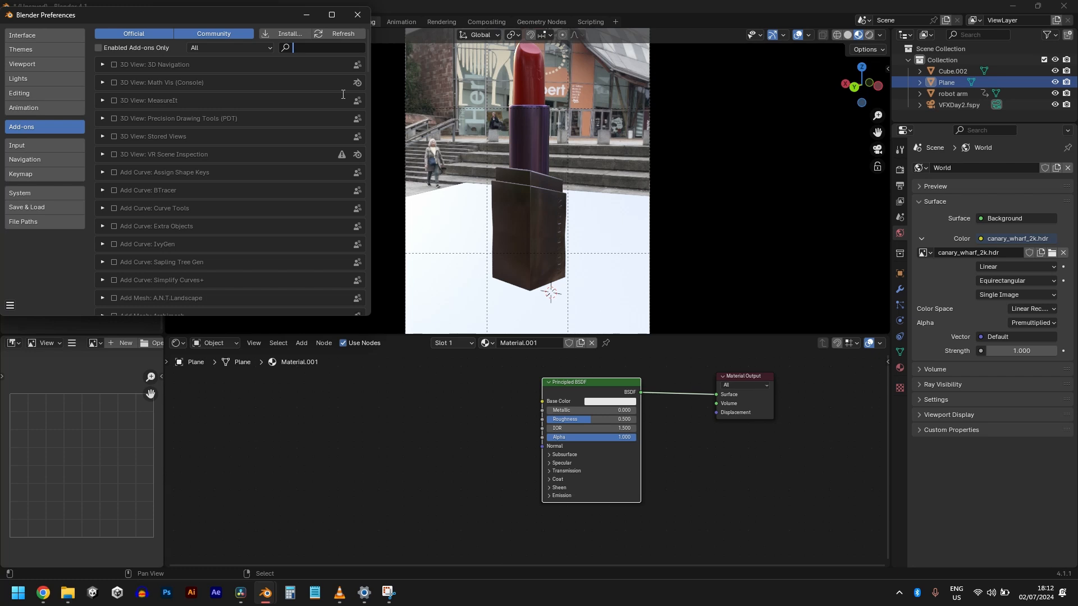
pyautogui.write('wr')
pyautogui.click(358, 14)
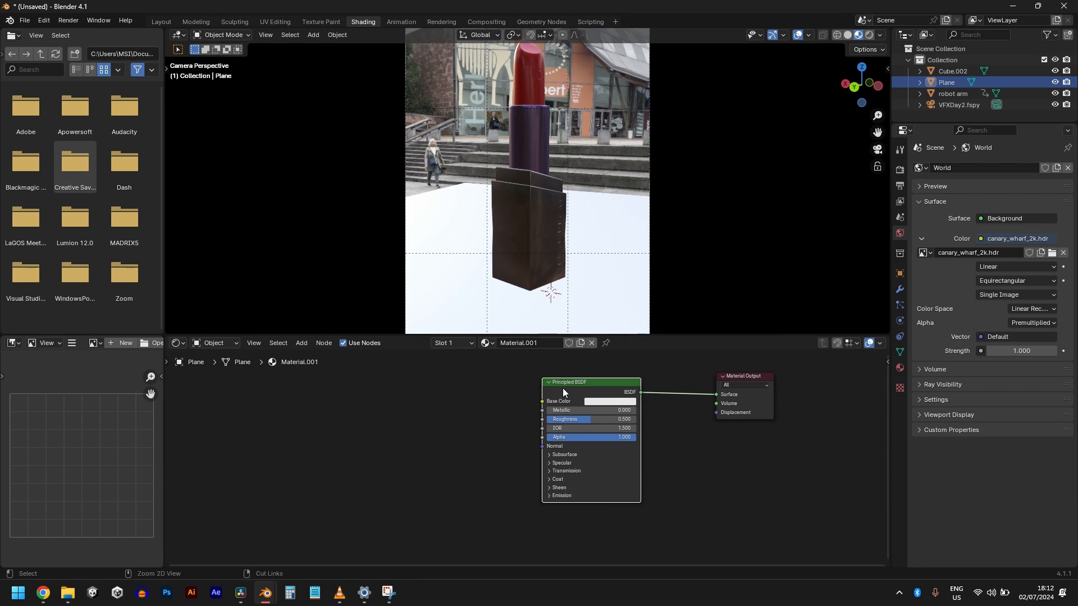
# Apply Principled Texture Setup to the plane's Principled BSDF with all five maps in the PavingStone09_MR_1K folder.
pyautogui.hotkey('ctrl', 'shift', 't')
pyautogui.click(302, 438)
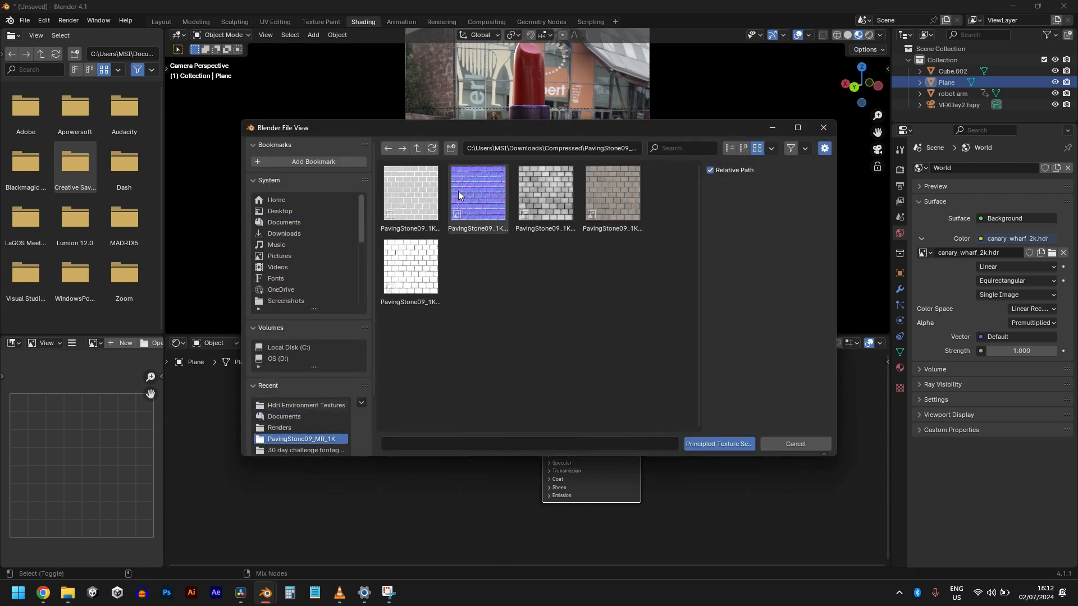
pyautogui.moveTo(644, 345); pyautogui.dragTo(395, 172)
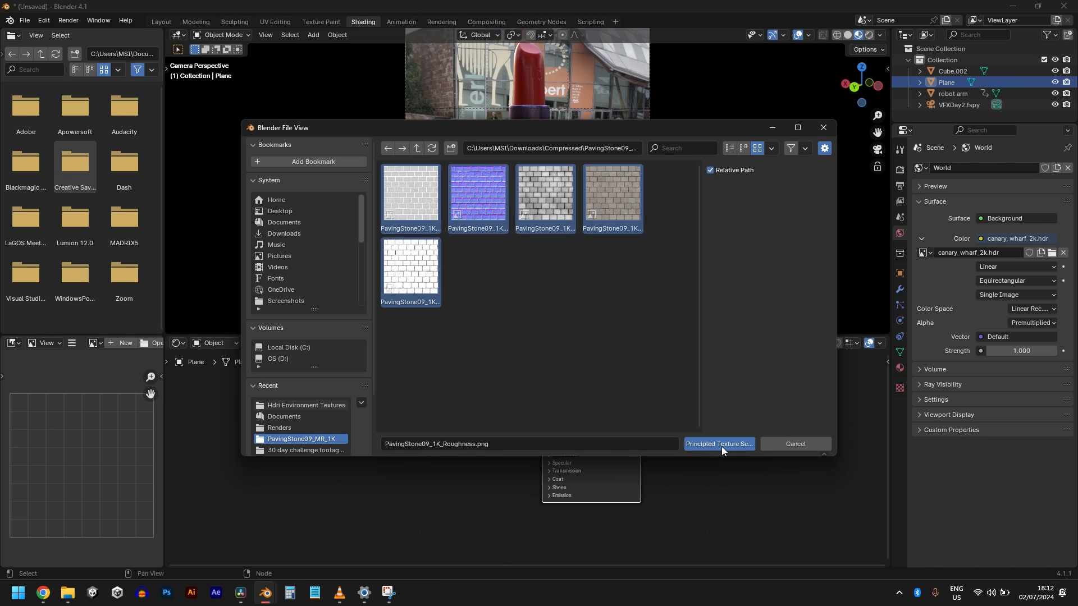
pyautogui.click(719, 444)
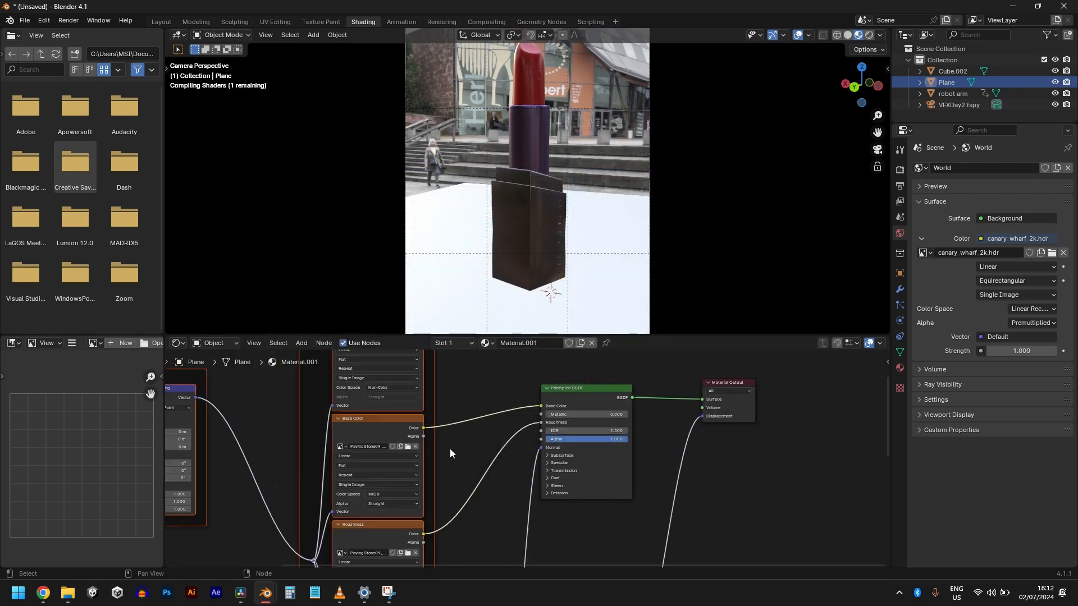
pyautogui.scroll(-2, 450, 449)
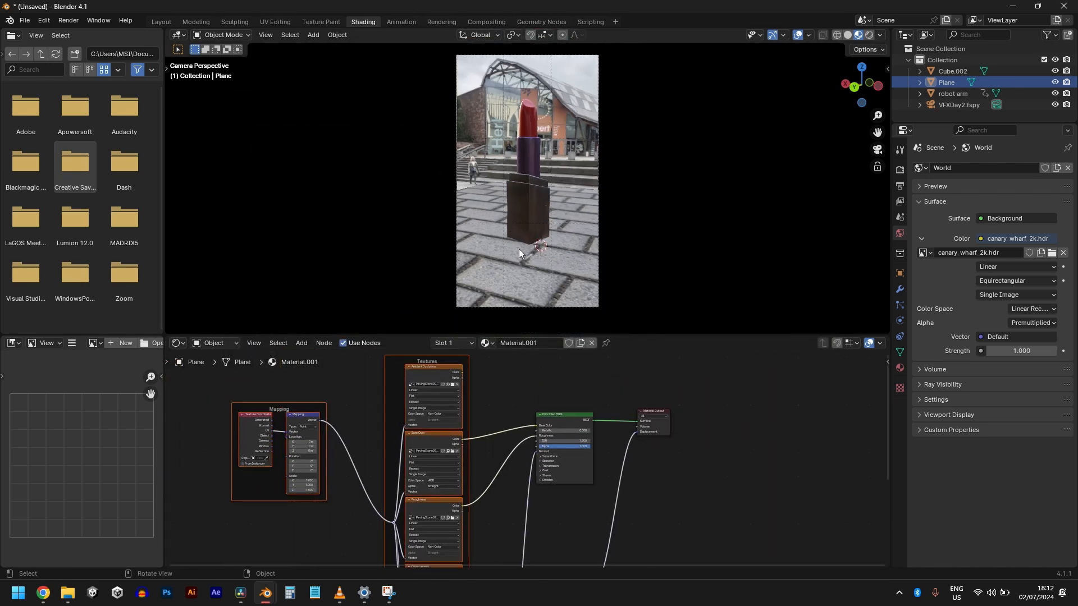
# Move the ground plane along the Y axis until its front edge reaches the base of the lipstick.
pyautogui.scroll(-2, 588, 248)
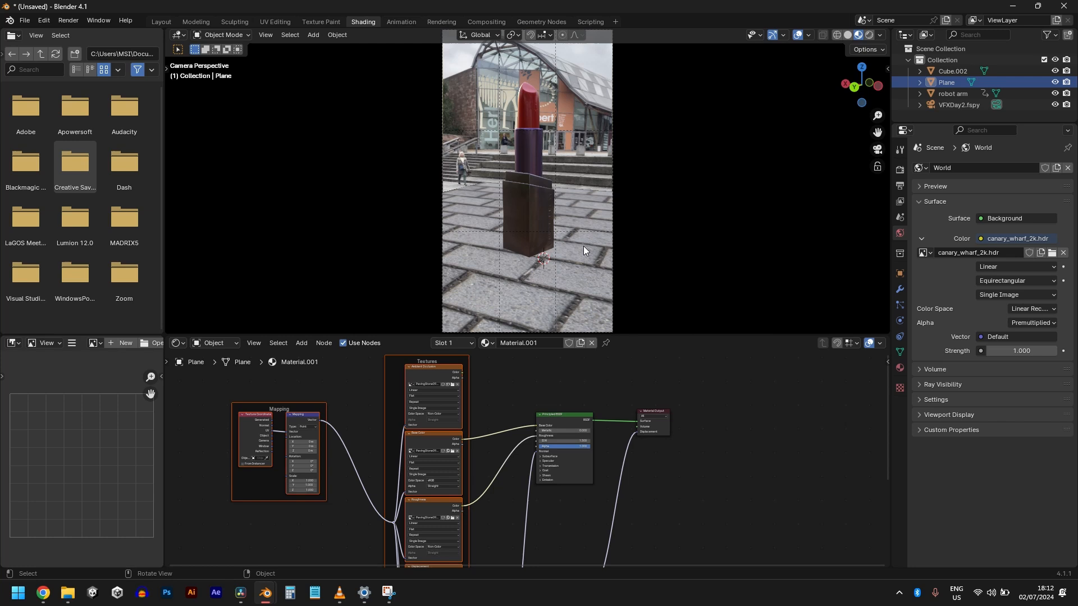
pyautogui.click(549, 295)
pyautogui.press('g')
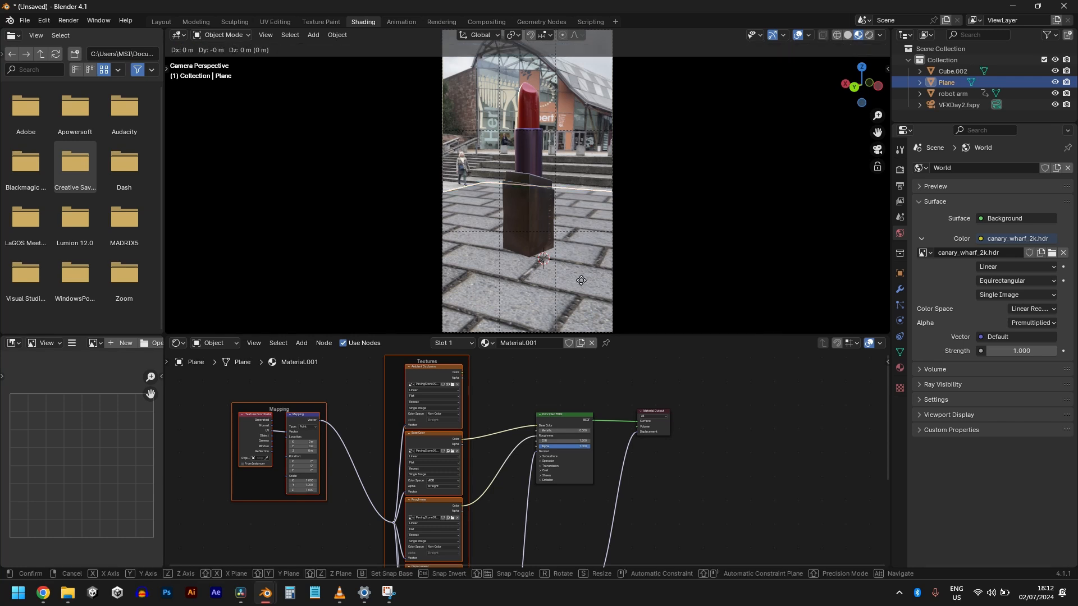
pyautogui.press('x')
pyautogui.press('y')
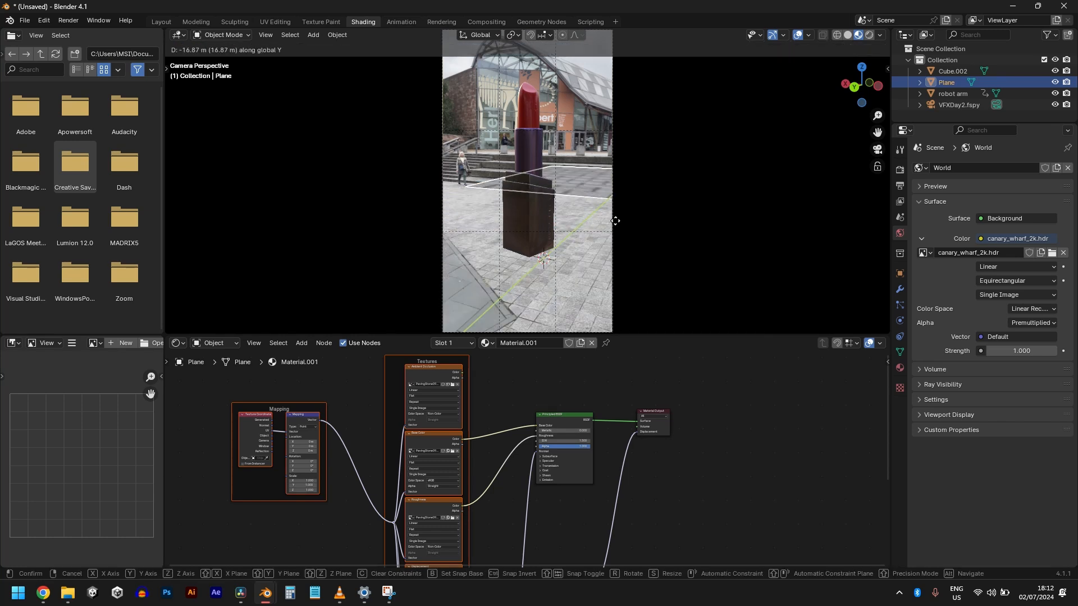
pyautogui.click(597, 245)
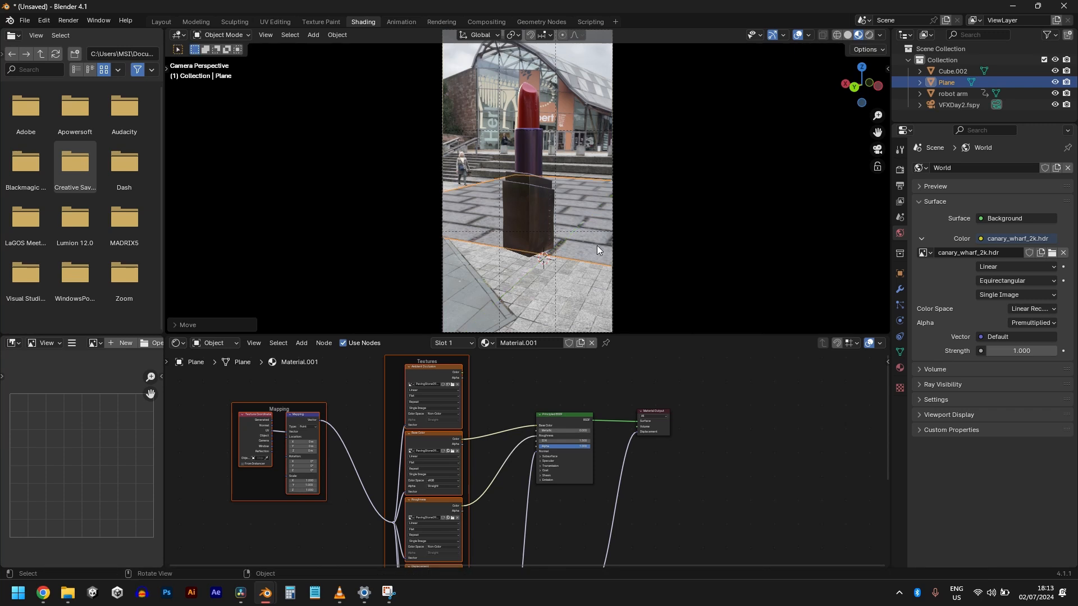
pyautogui.scroll(2, 598, 245)
pyautogui.scroll(-1, 597, 248)
pyautogui.scroll(-1, 426, 405)
pyautogui.scroll(7, 398, 465)
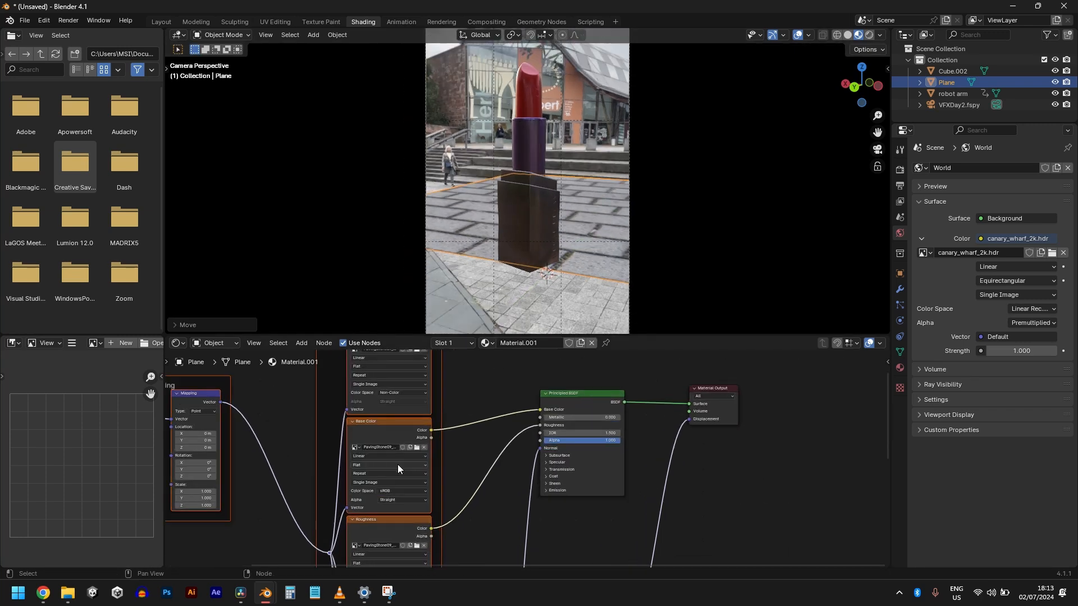
pyautogui.moveTo(292, 453); pyautogui.dragTo(672, 421, button='middle')
pyautogui.scroll(1, 617, 437)
pyautogui.scroll(3, 582, 449)
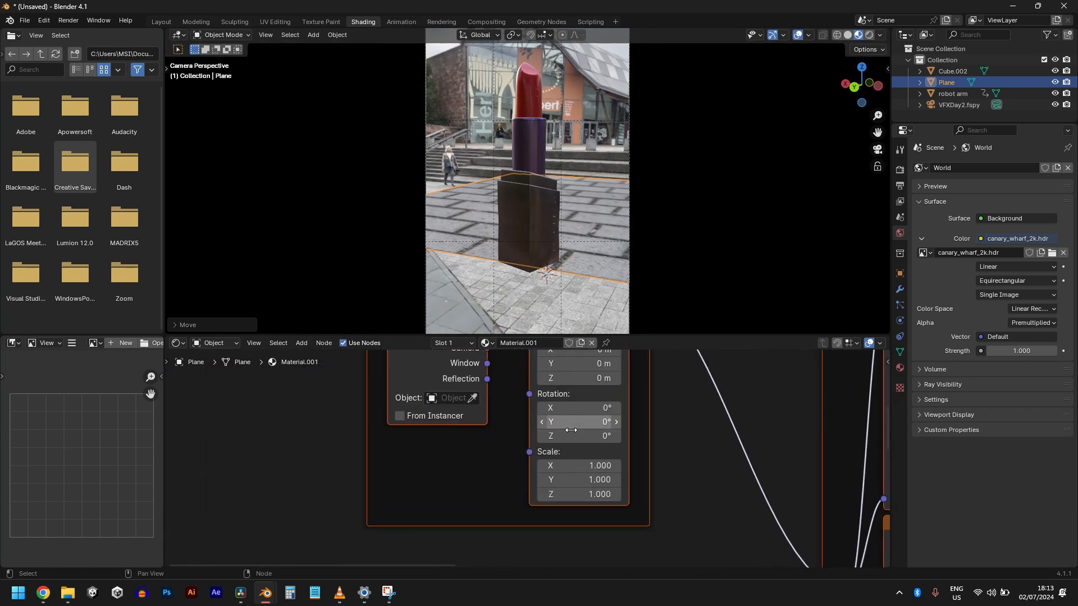
pyautogui.scroll(1, 547, 282)
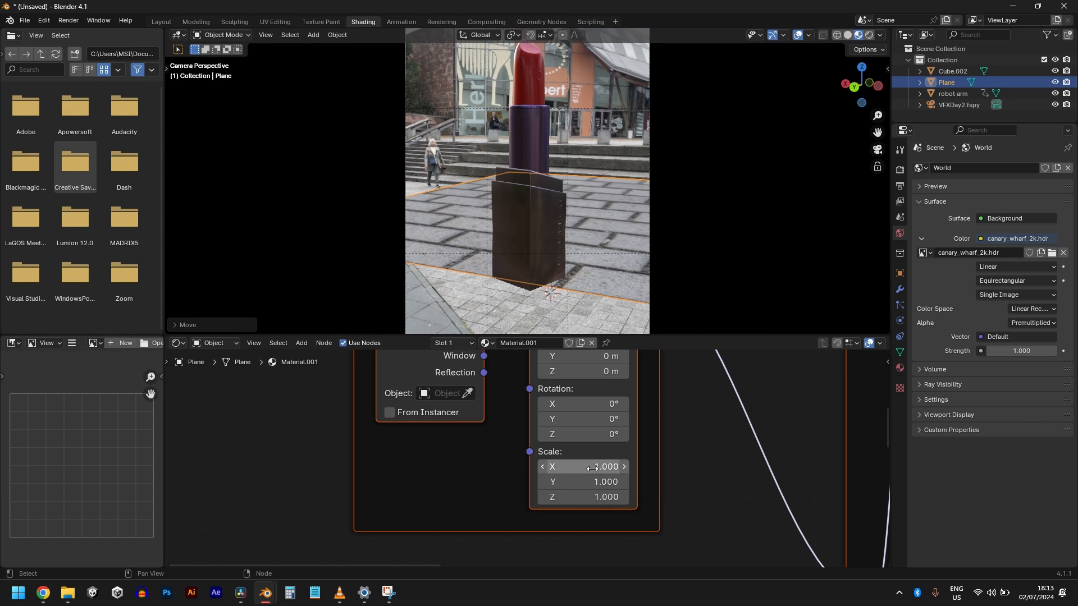
pyautogui.moveTo(606, 467); pyautogui.dragTo(584, 497)
pyautogui.click(687, 445)
pyautogui.click(724, 444)
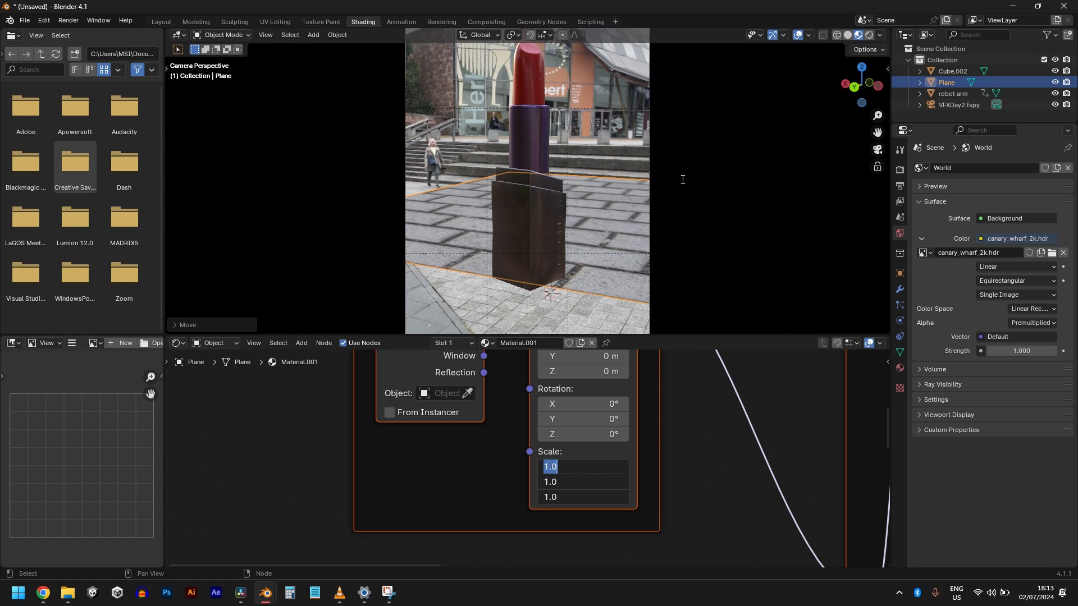
pyautogui.click(721, 520)
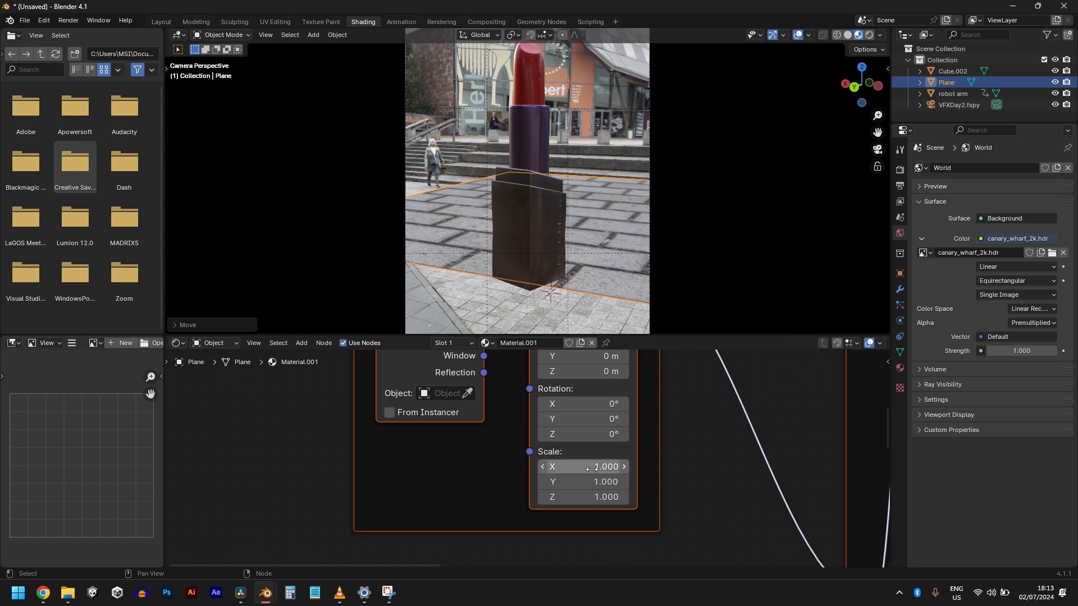
# Set the Mapping node's scale to 5 on all axes and its Z rotation to 90°.
pyautogui.moveTo(591, 469); pyautogui.dragTo(592, 497)
pyautogui.write('5')
pyautogui.press('Return')
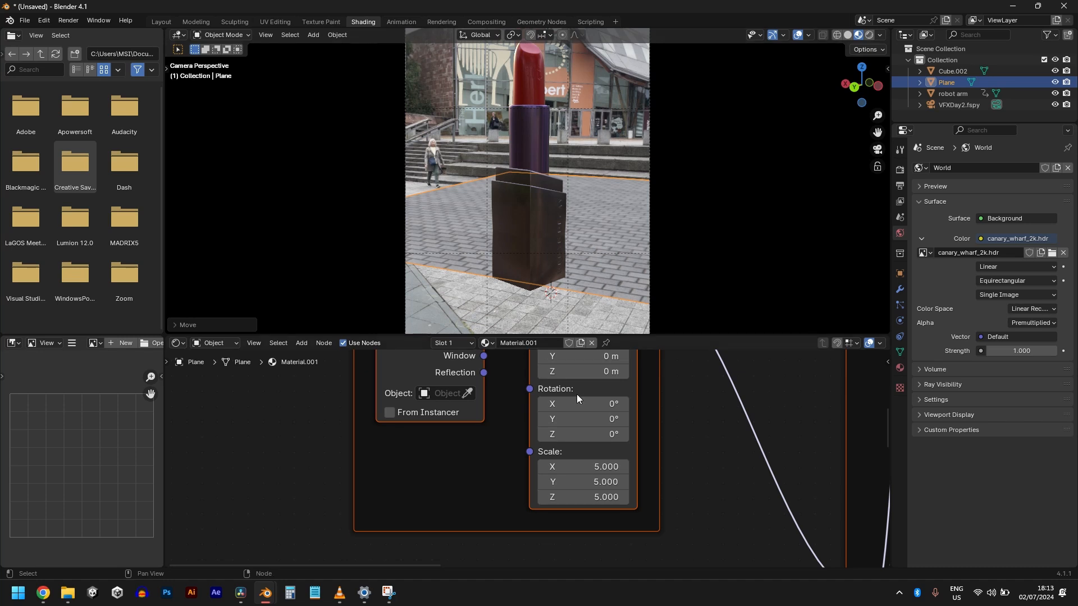
pyautogui.click(583, 435)
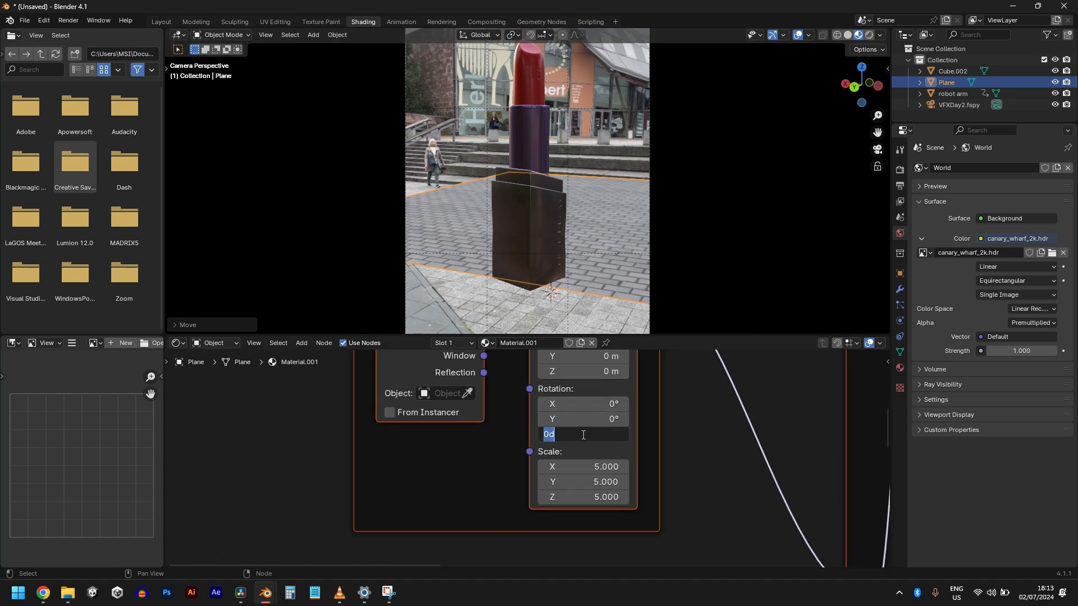
pyautogui.write('90')
pyautogui.press('Return')
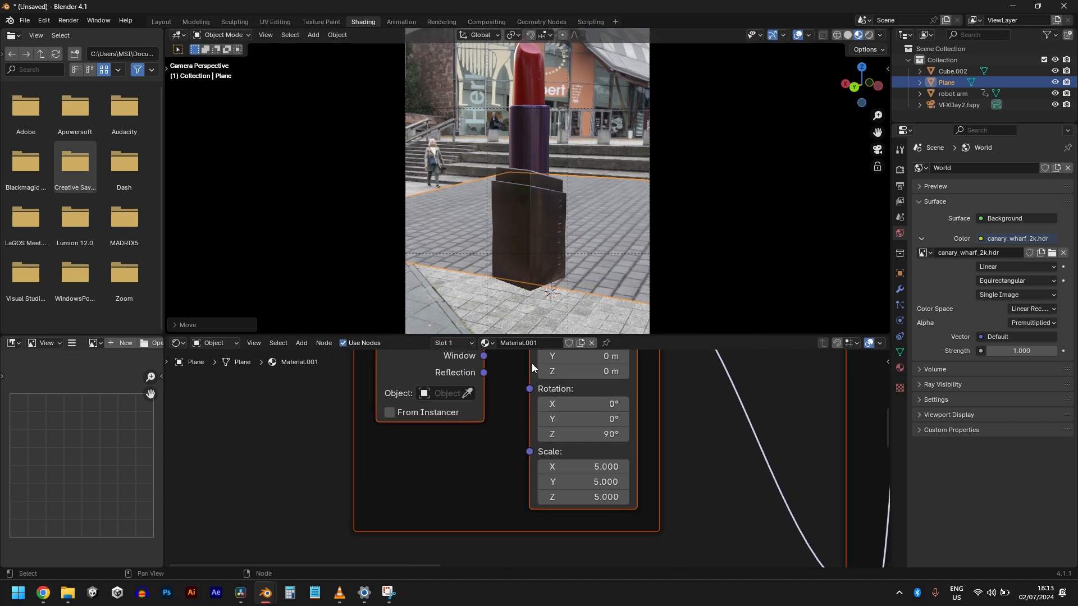
# Scale the ground plane down slightly and move it along the Y axis so the paving extends in front of the lipstick.
pyautogui.scroll(2, 608, 287)
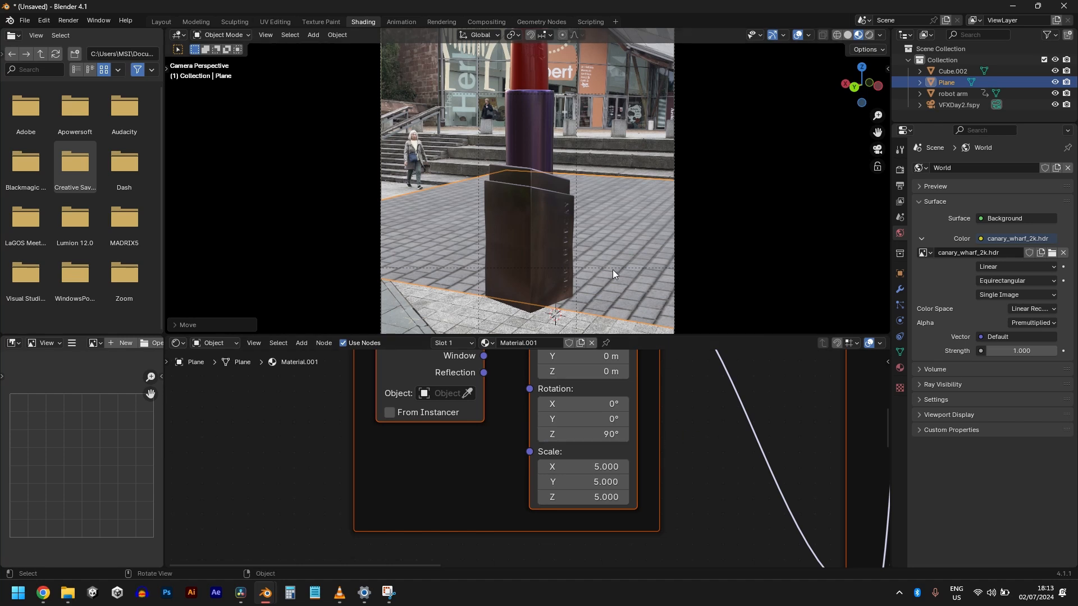
pyautogui.press('g')
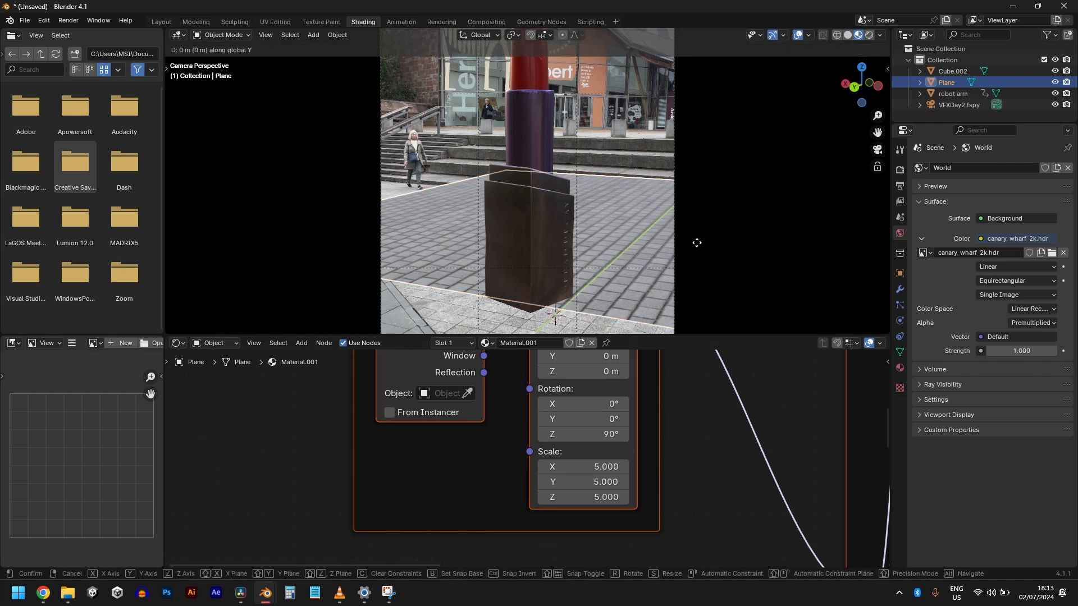
pyautogui.press('x')
pyautogui.click(696, 248)
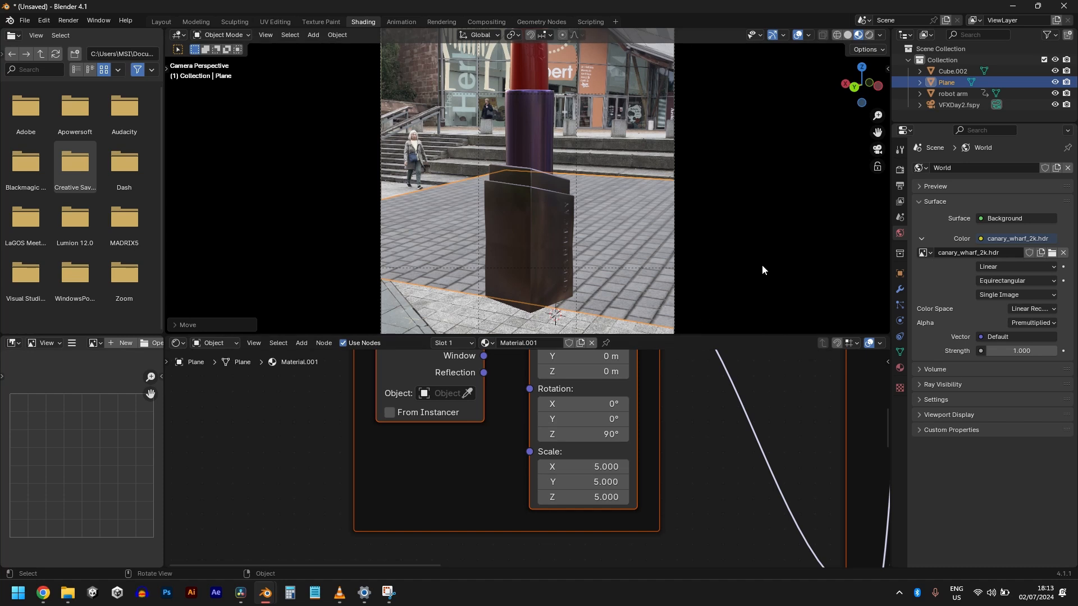
pyautogui.press('s')
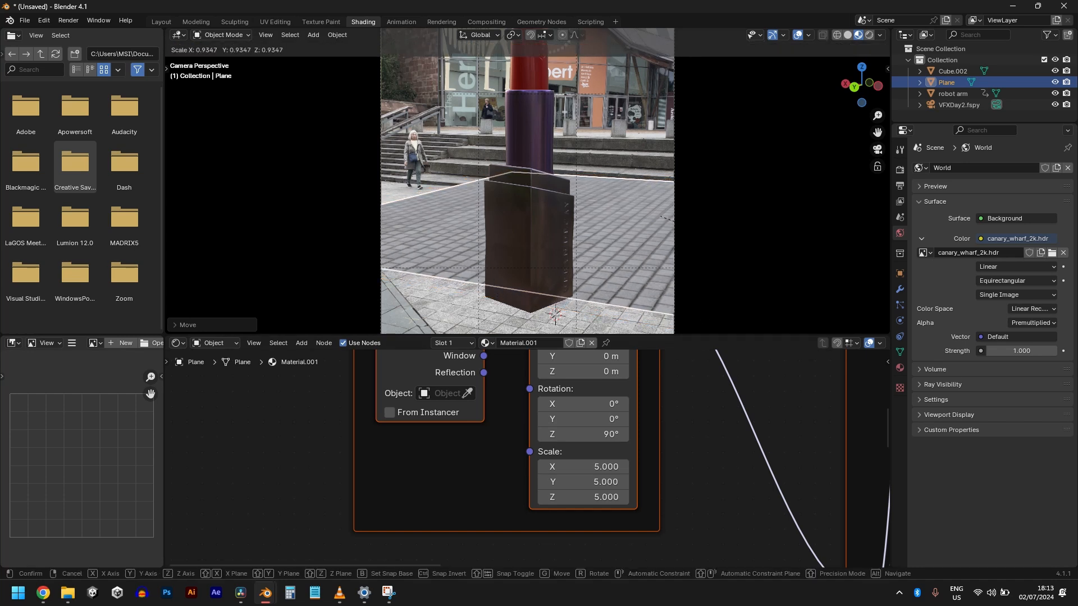
pyautogui.click(765, 263)
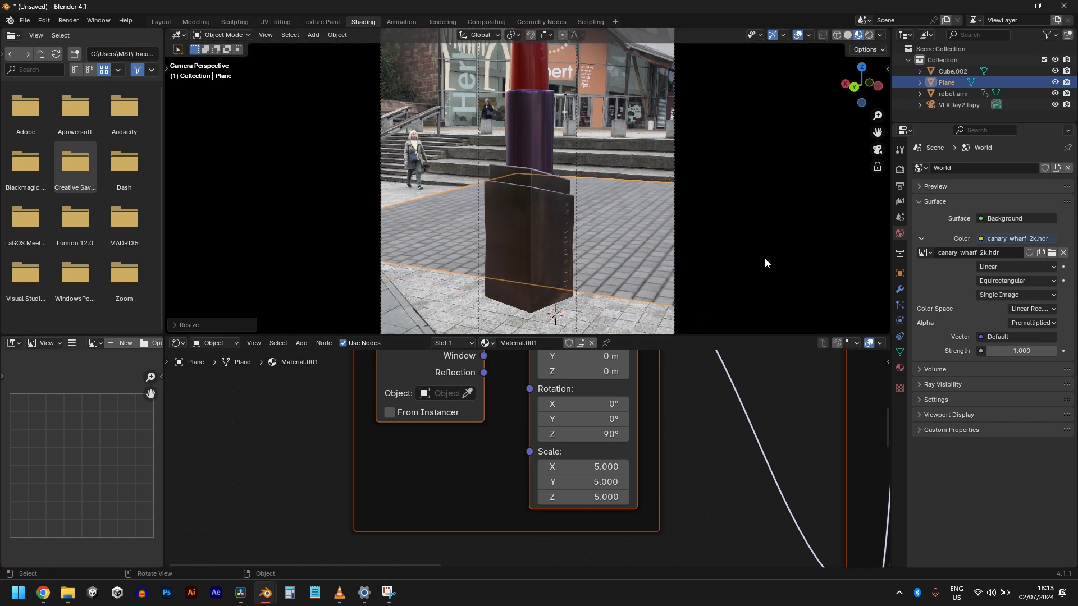
pyautogui.press('g')
pyautogui.press('y')
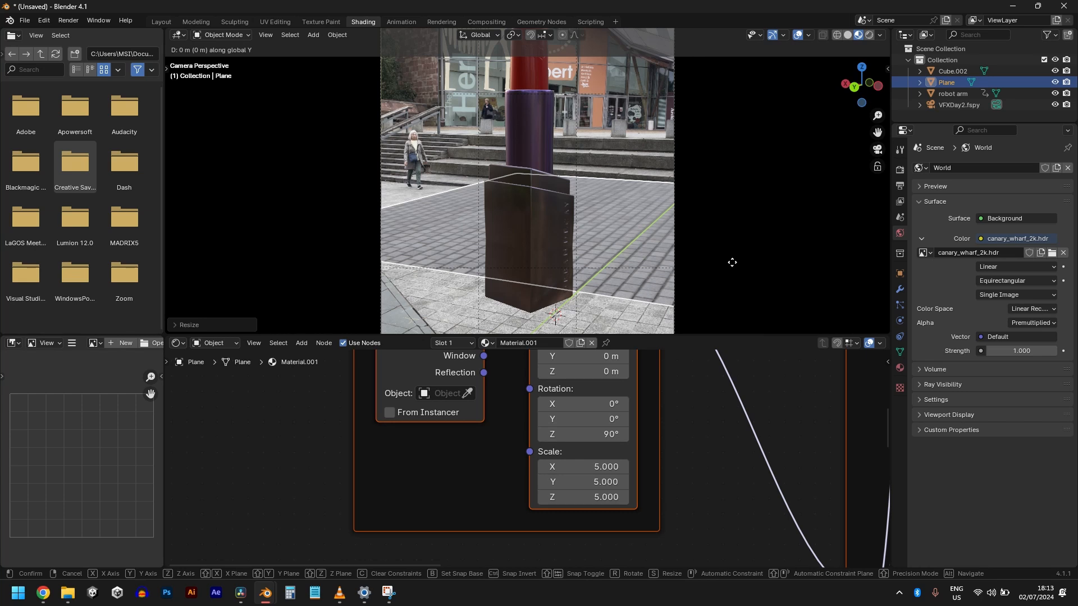
pyautogui.click(710, 289)
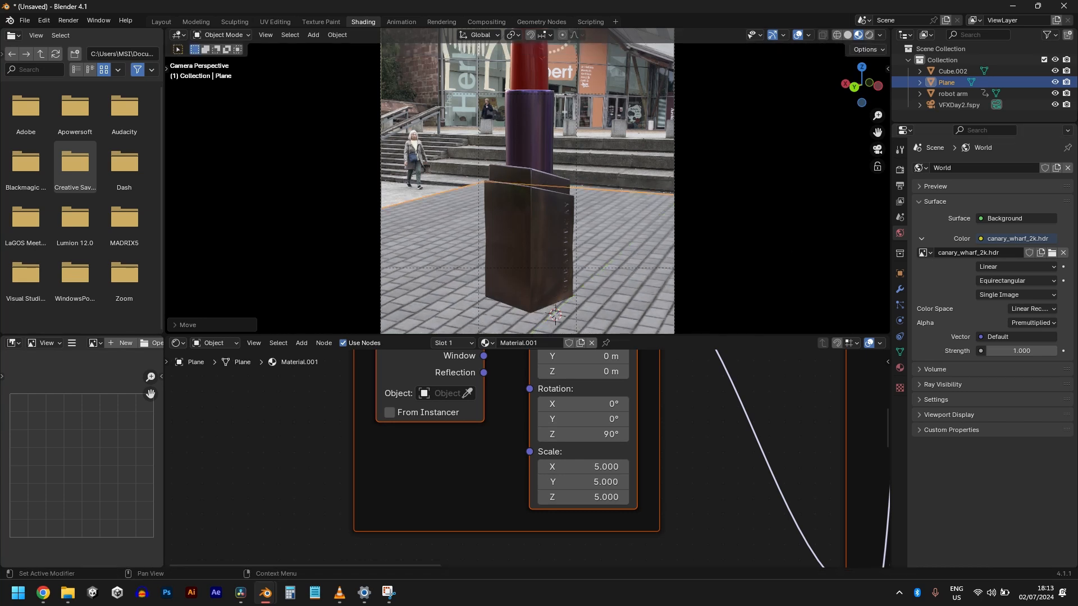
# Toggle the ground plane's visibility repeatedly to compare its paving pattern with the stones in the footage.
pyautogui.click(1054, 82)
pyautogui.click(1055, 82)
pyautogui.click(1054, 82)
pyautogui.click(1055, 82)
pyautogui.click(1055, 82)
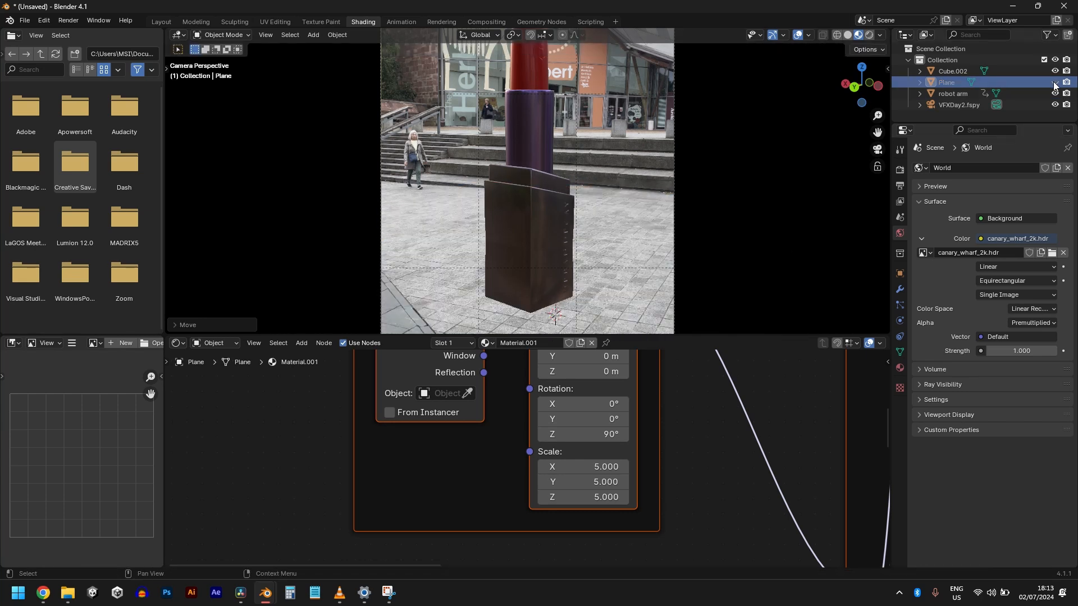
pyautogui.click(1054, 82)
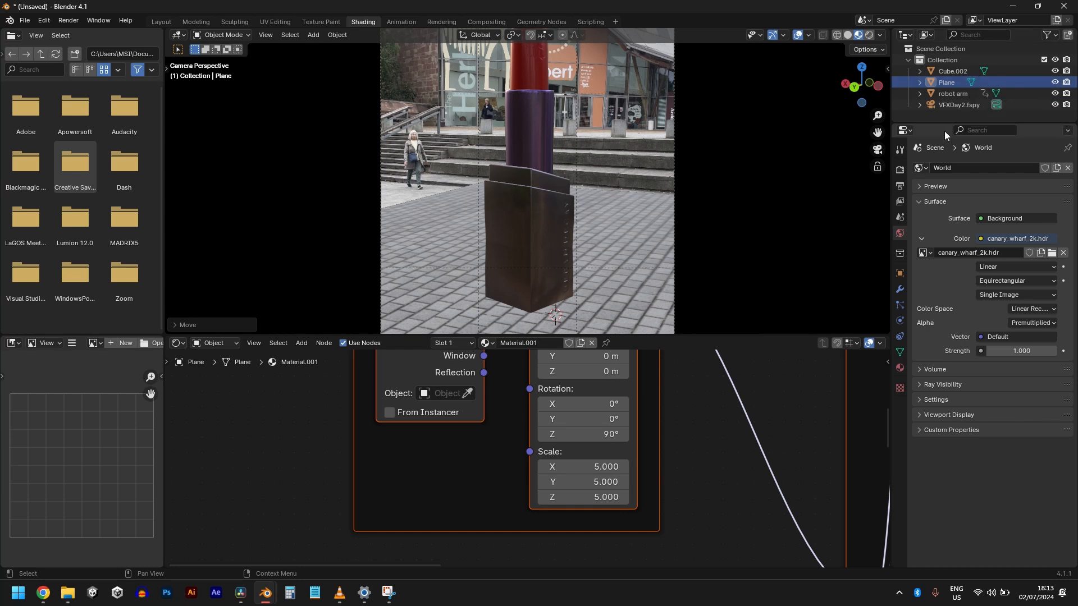
pyautogui.scroll(-2, 647, 308)
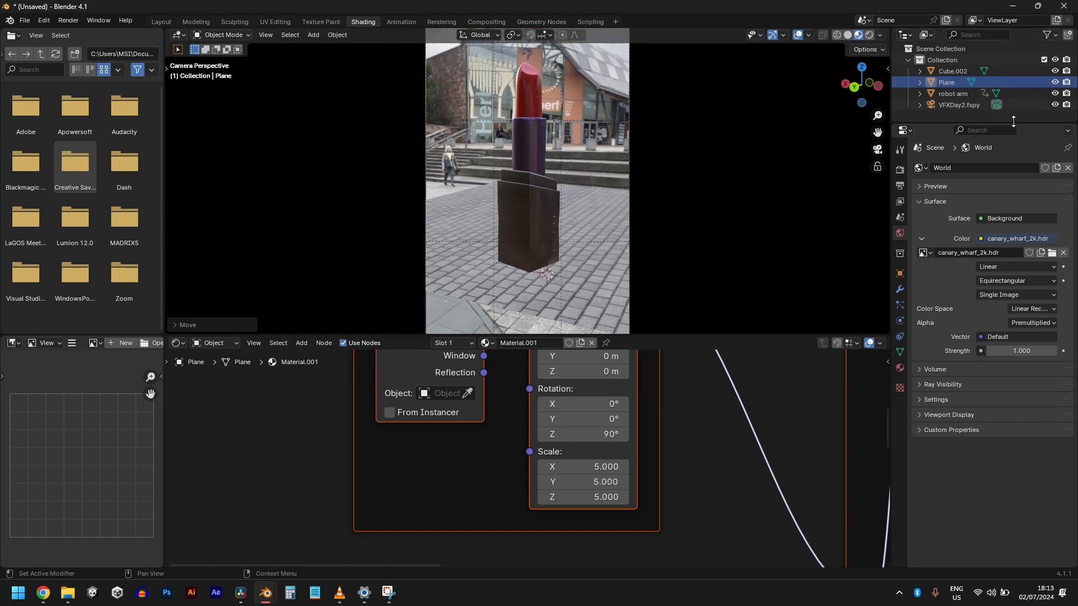
pyautogui.click(1055, 82)
pyautogui.click(1054, 83)
# Rescale the ground plane to about 20.1 × 20.6 m so its paving better fits the plaza.
pyautogui.click(623, 267)
pyautogui.press('s')
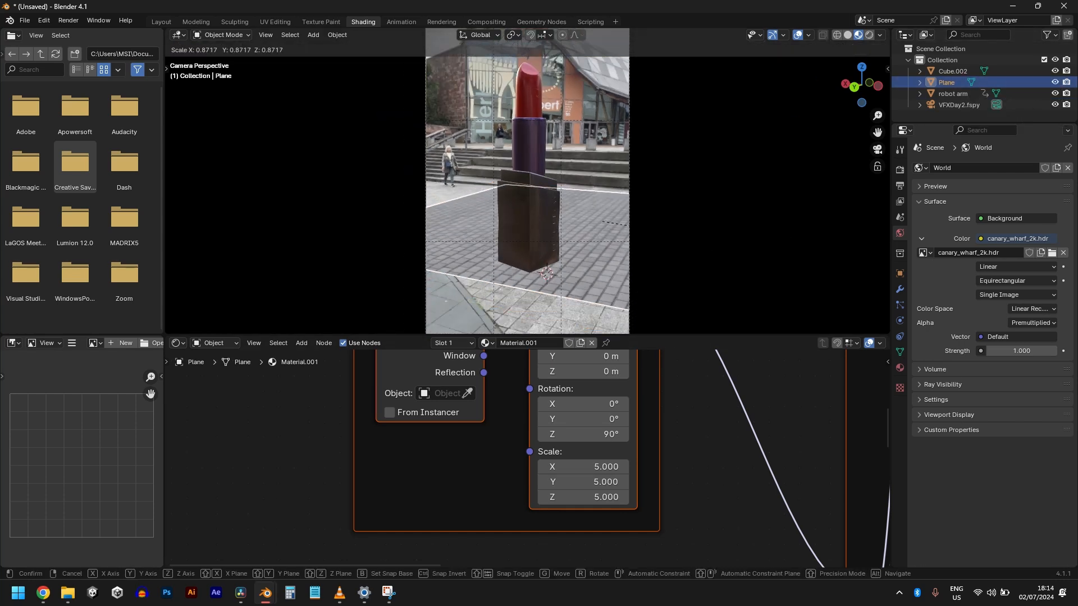
pyautogui.press('Return')
# Switch to the Layout workspace and make the ground plane a shadow catcher in its object visibility settings.
pyautogui.click(161, 22)
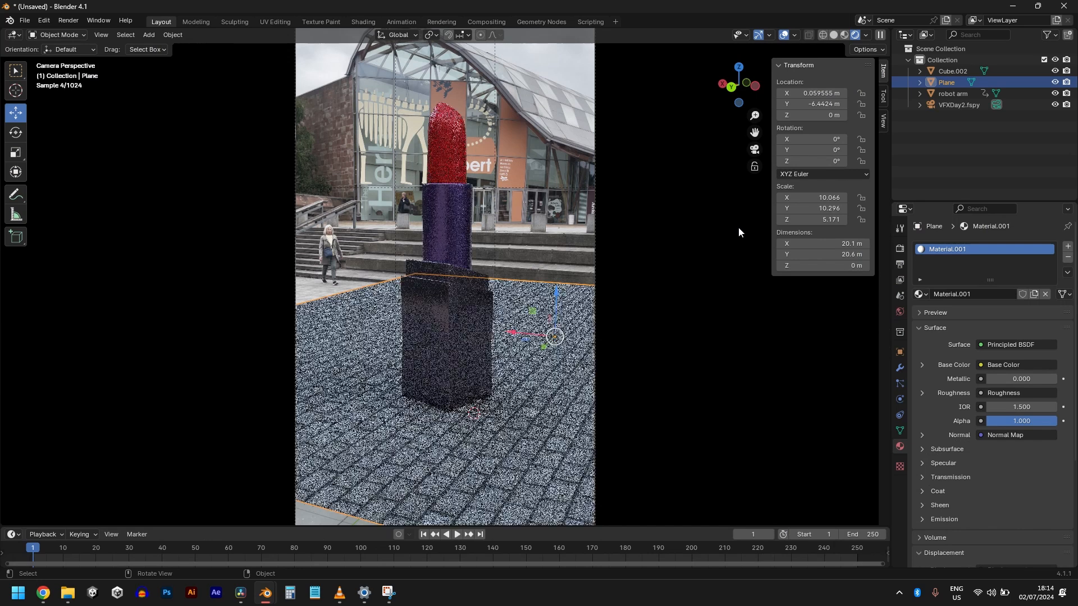
pyautogui.scroll(-1, 519, 417)
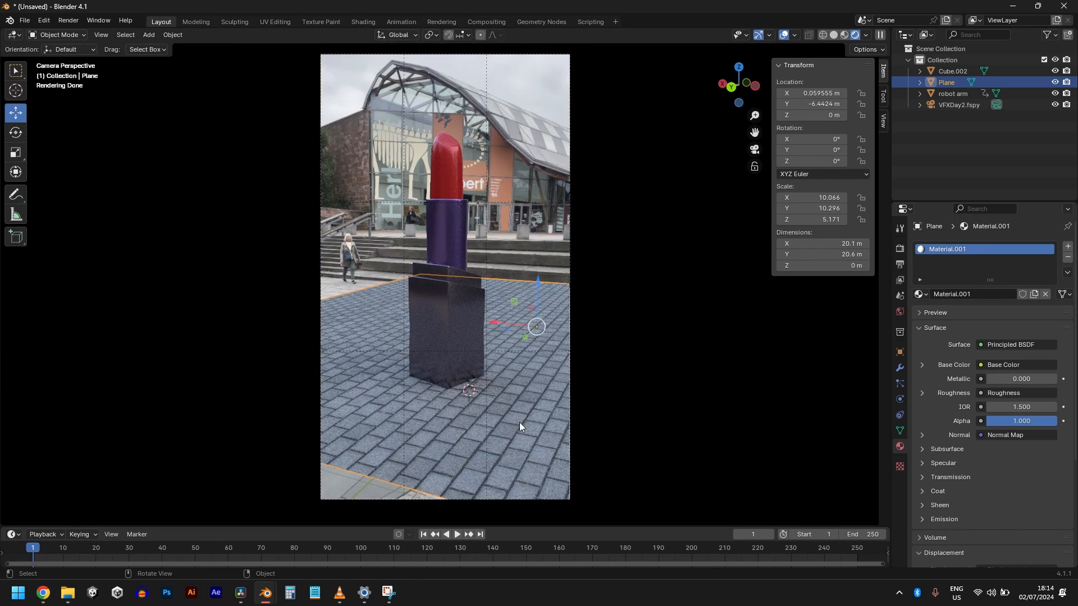
pyautogui.click(900, 352)
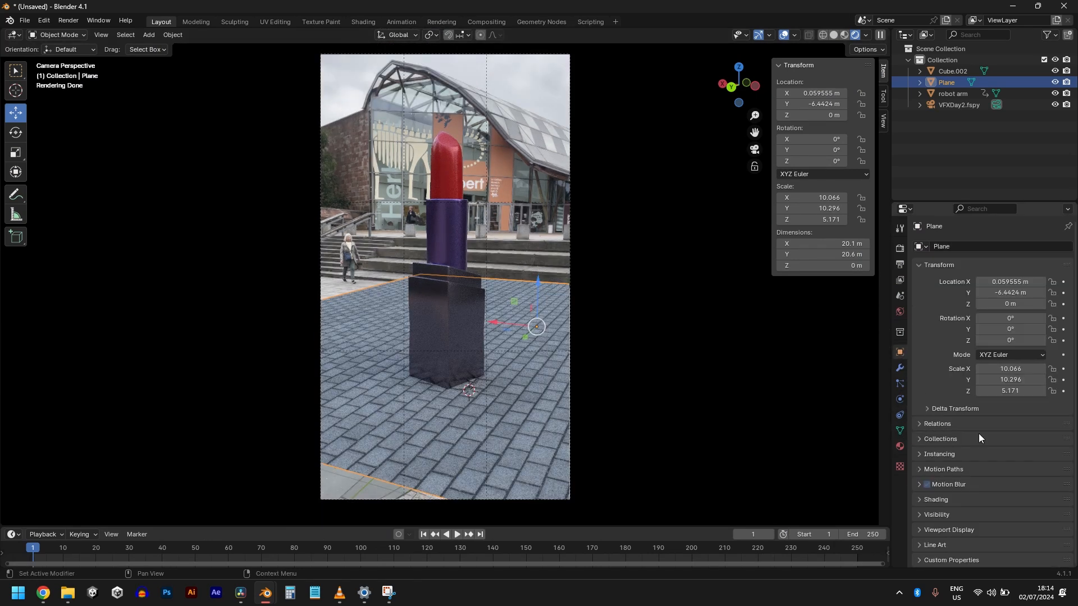
pyautogui.click(936, 515)
pyautogui.scroll(-5, 985, 500)
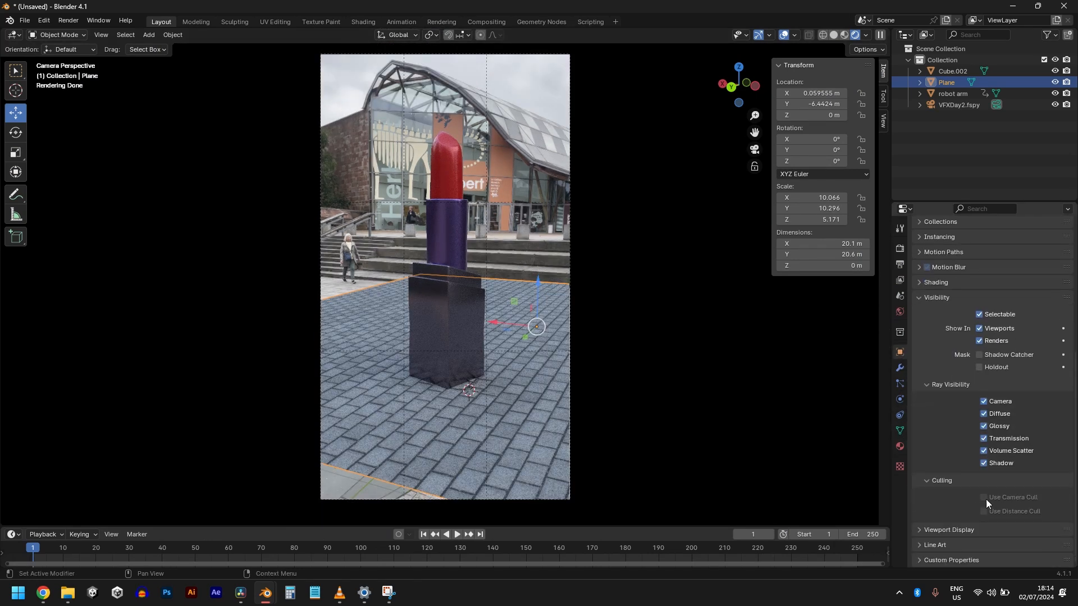
pyautogui.click(980, 355)
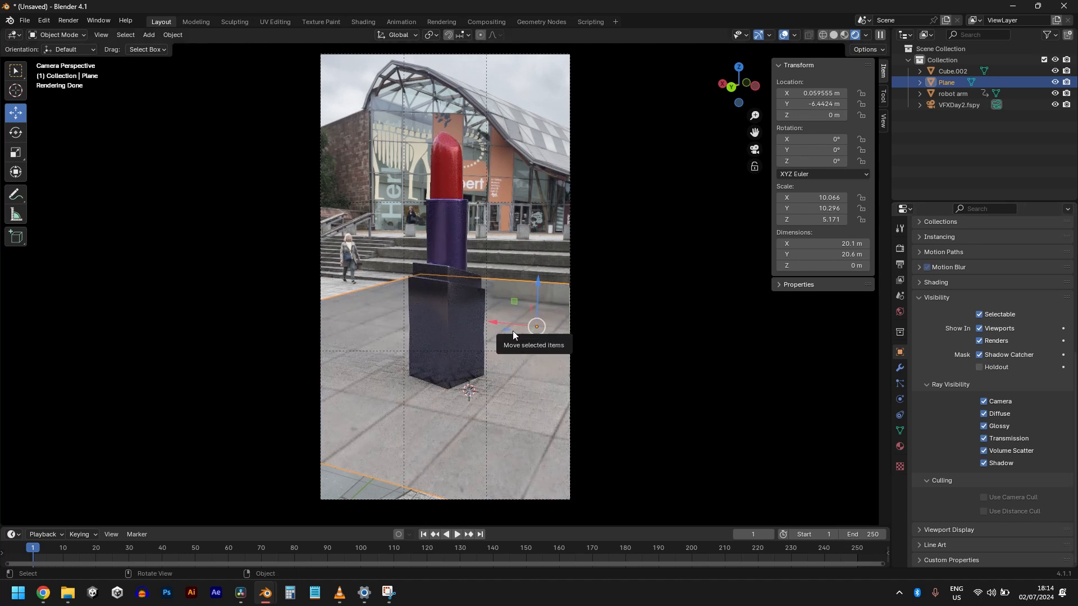
pyautogui.click(515, 184)
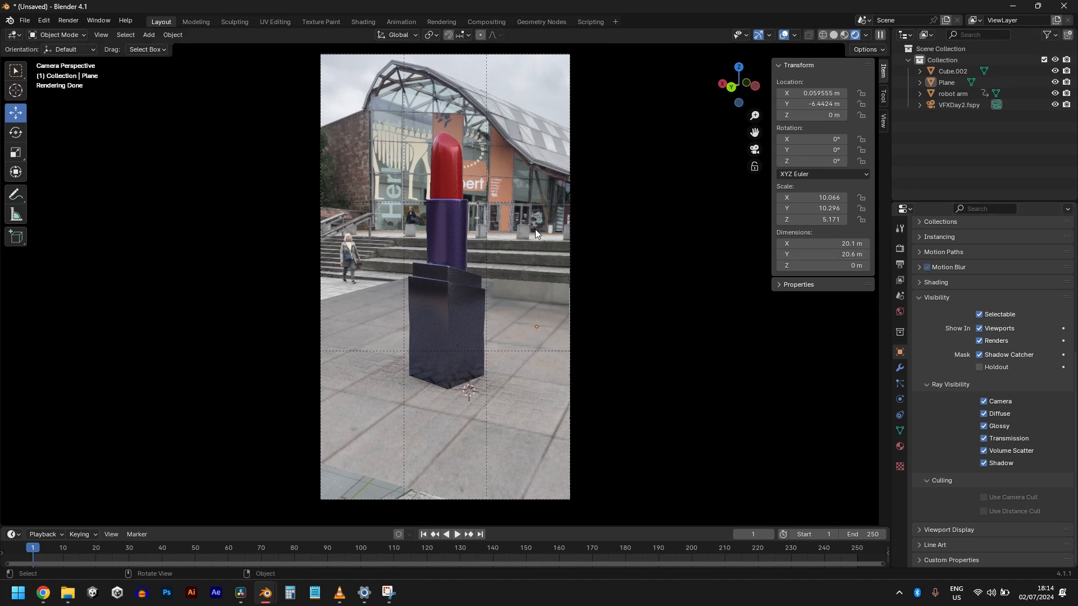
# Turn on the transparent film in the render settings.
pyautogui.click(900, 249)
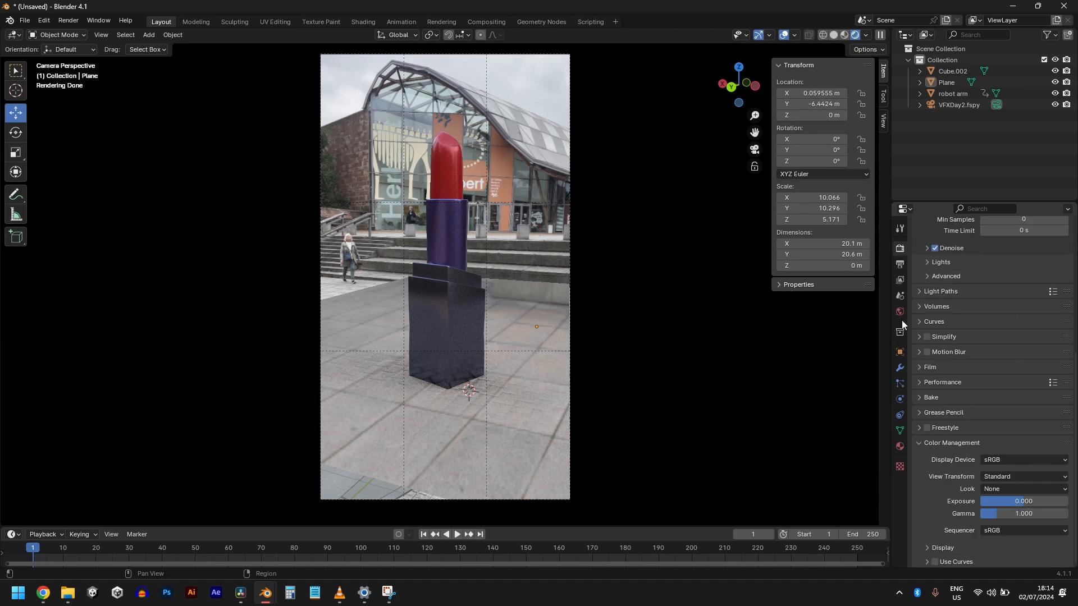
pyautogui.click(916, 366)
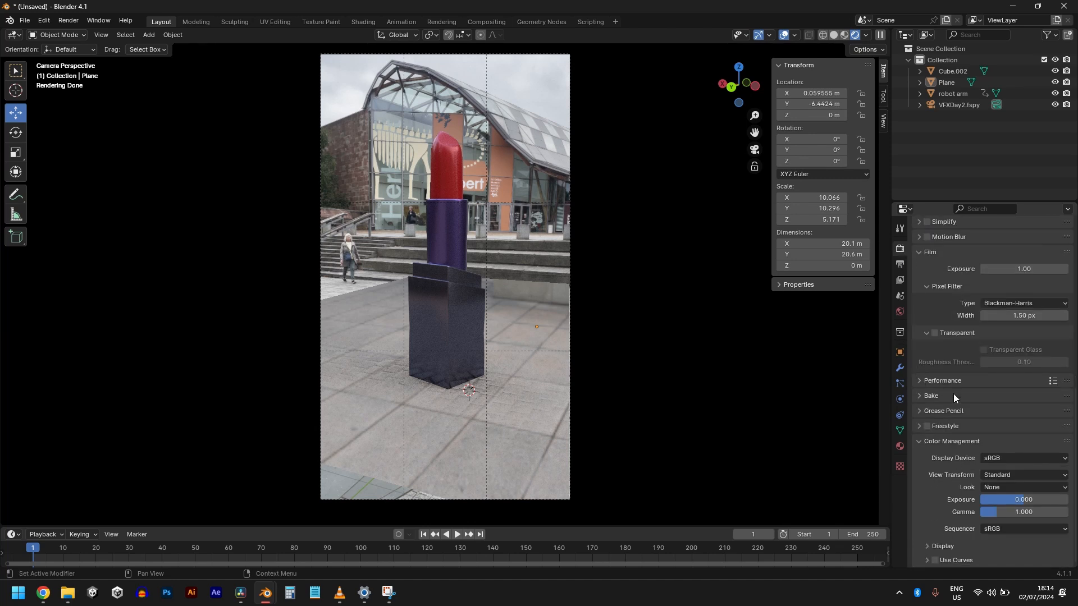
pyautogui.click(936, 333)
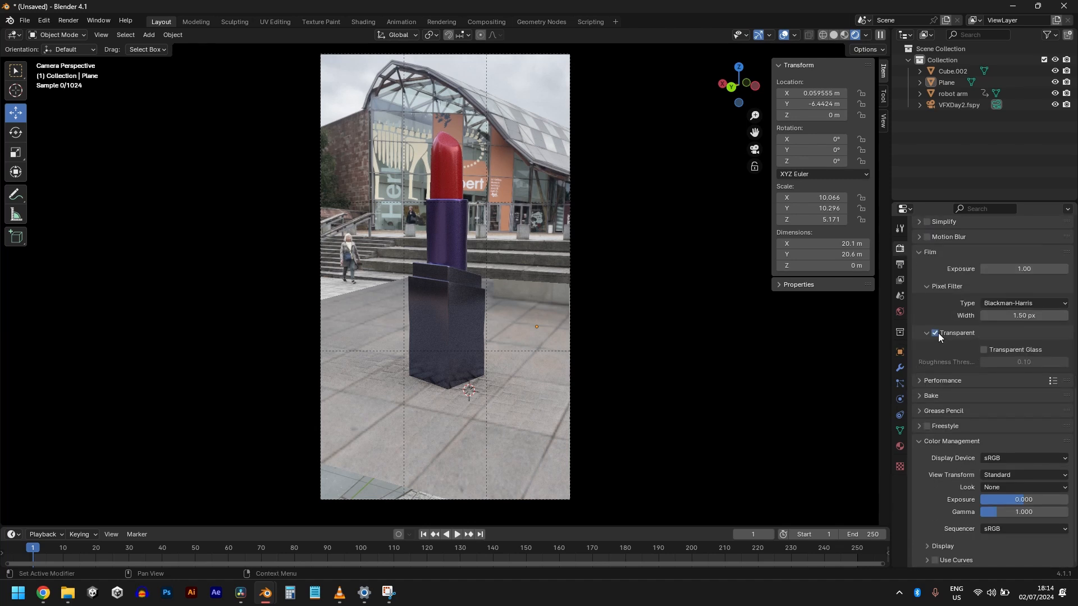
# Raise the lipstick about 0.39 m above the ground to test its contact with the plaza, and undo the move.
pyautogui.click(447, 408)
pyautogui.click(455, 303)
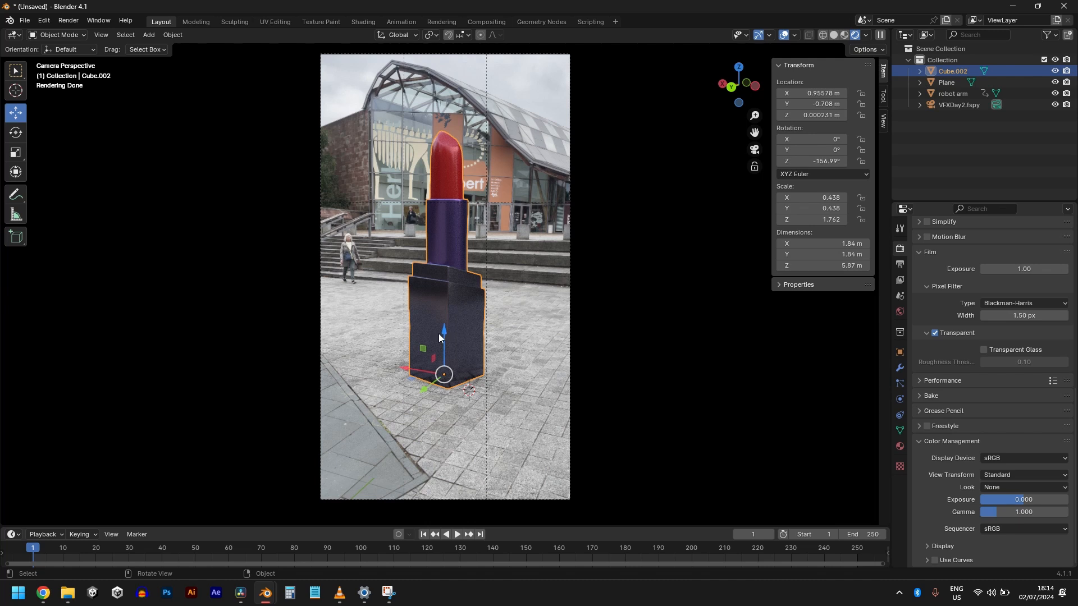
pyautogui.moveTo(440, 334); pyautogui.dragTo(442, 317)
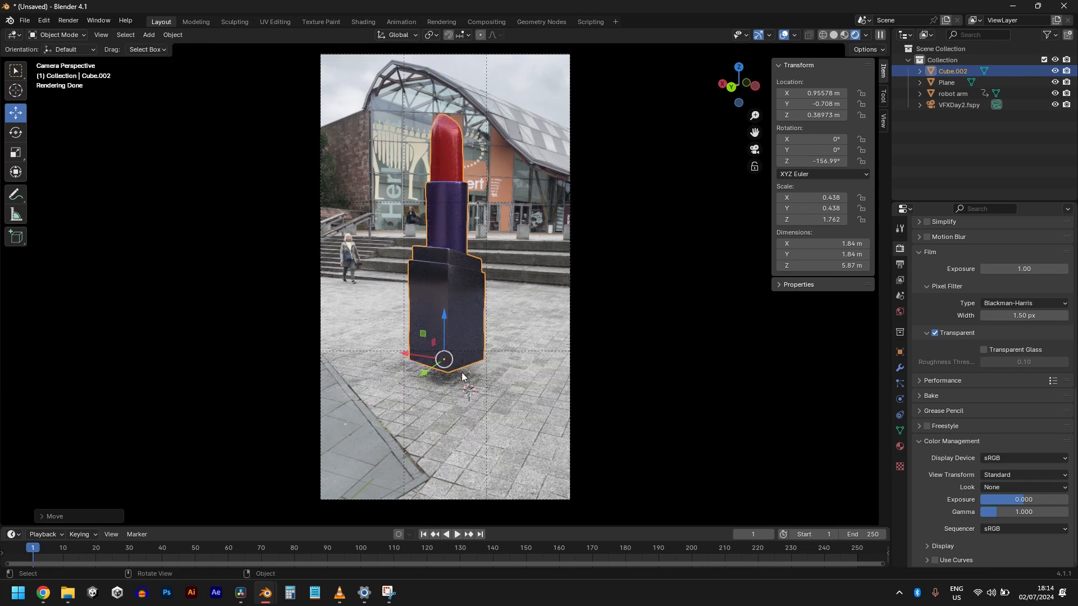
pyautogui.hotkey('ctrl', 'z')
# Switch to the browser and look over the free Industrial robot arm model page on CGTrader.
pyautogui.hotkey('alt', 'Tab')
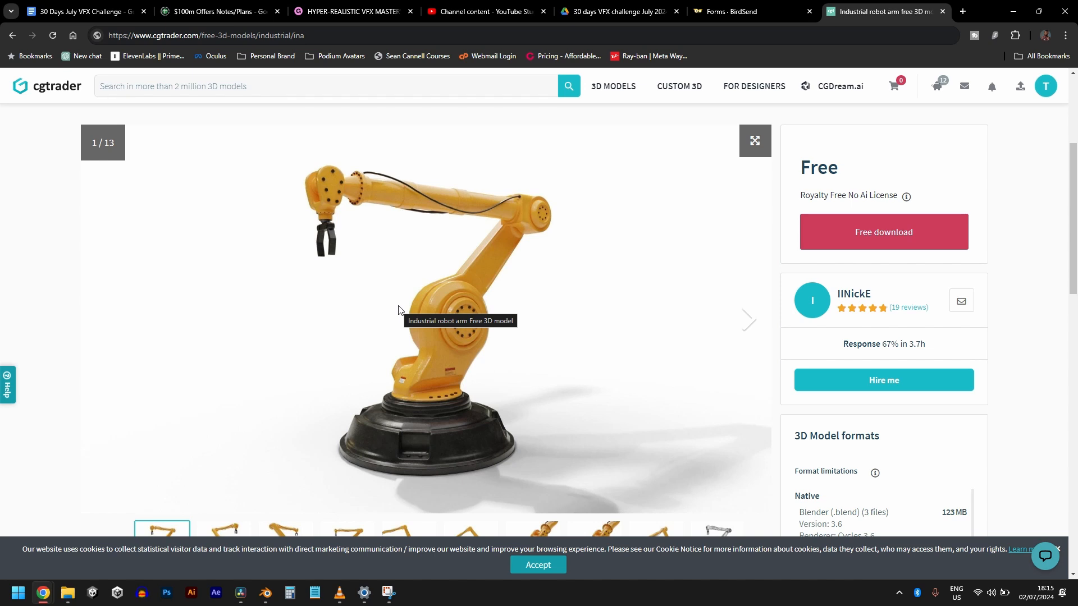
pyautogui.scroll(-3, 437, 353)
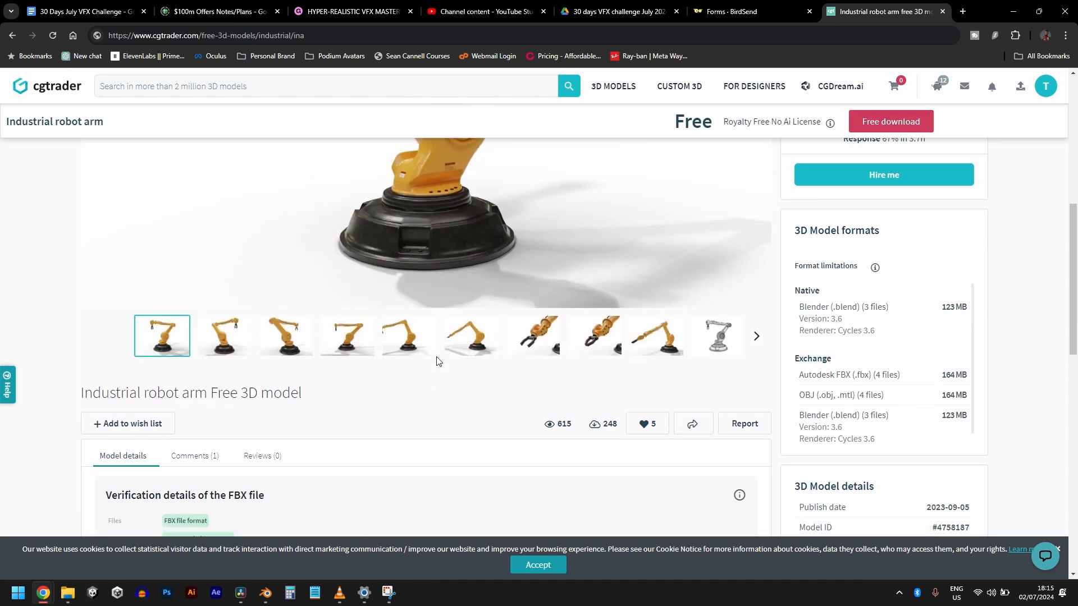
pyautogui.scroll(5, 416, 348)
pyautogui.scroll(-2, 730, 306)
pyautogui.scroll(1, 758, 326)
pyautogui.scroll(-3, 814, 368)
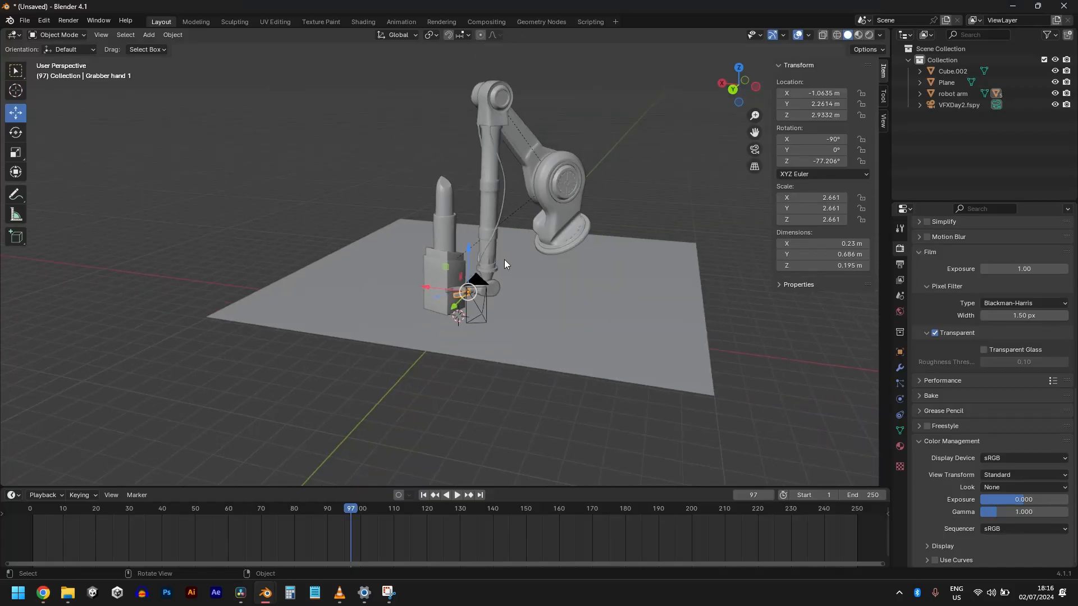
# Return to Blender and examine the robot arm's large segment and its placement beside the lipstick.
pyautogui.moveTo(504, 259); pyautogui.dragTo(517, 162, button='middle')
pyautogui.click(551, 161)
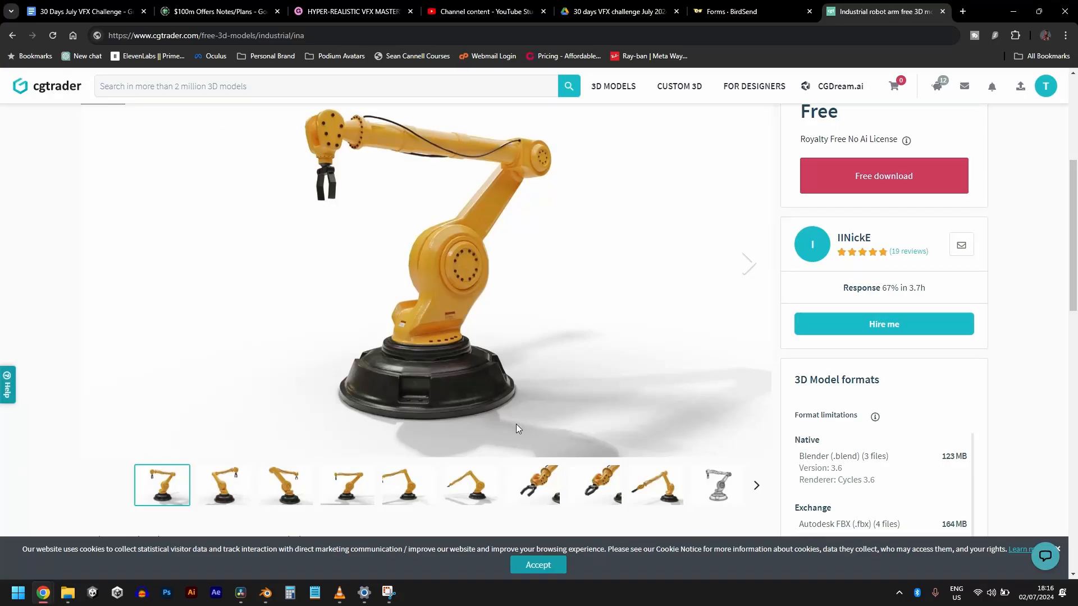
pyautogui.hotkey('alt', 'Tab')
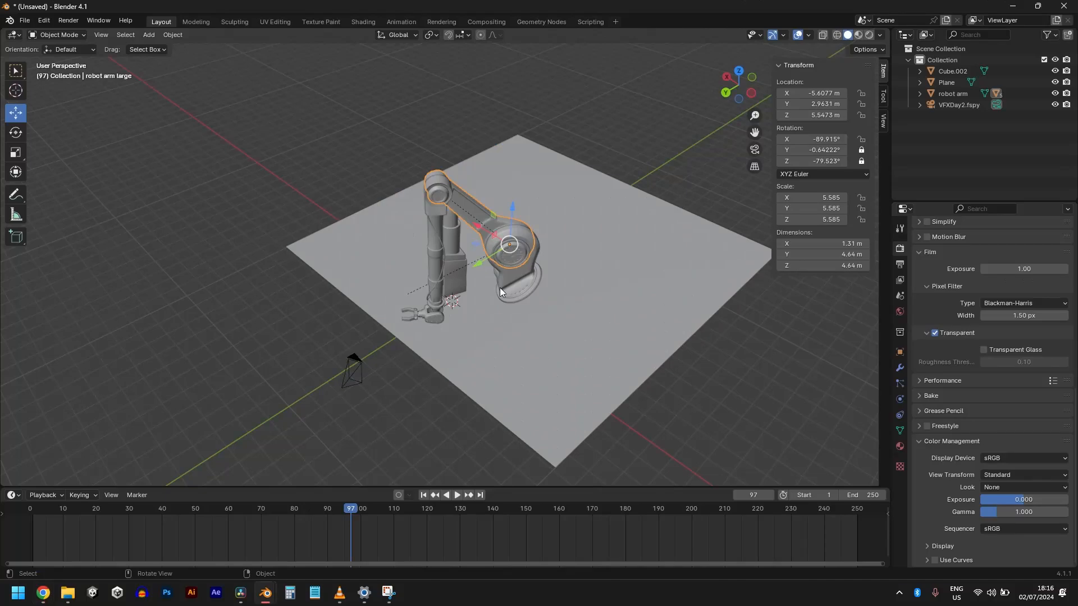
pyautogui.moveTo(499, 288); pyautogui.dragTo(583, 153, button='middle')
pyautogui.scroll(5, 582, 275)
pyautogui.scroll(-3, 583, 153)
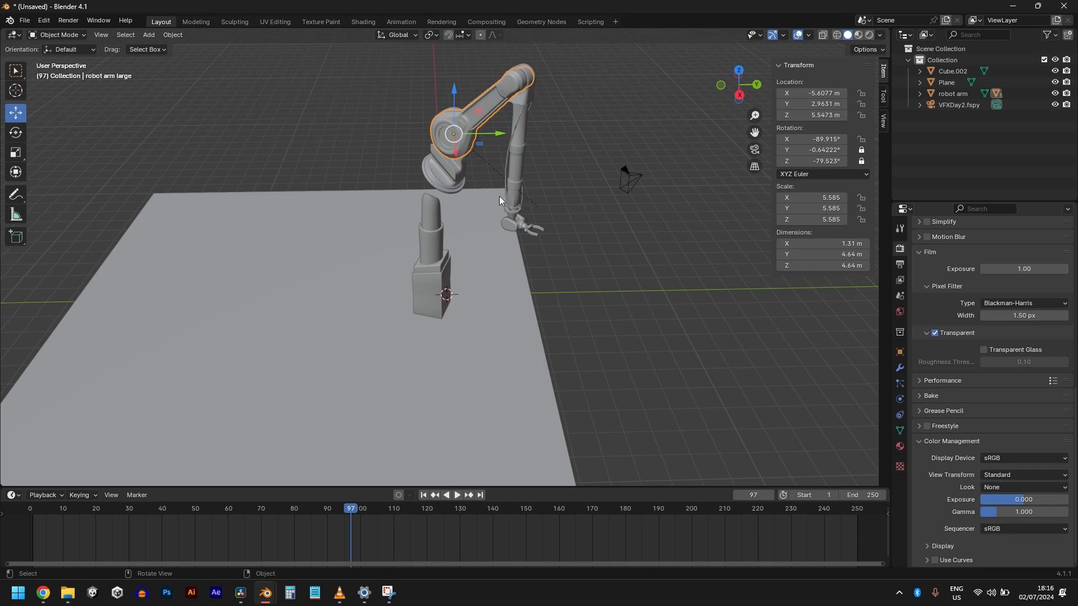
pyautogui.moveTo(590, 244); pyautogui.dragTo(455, 210, button='middle')
pyautogui.scroll(4, 454, 210)
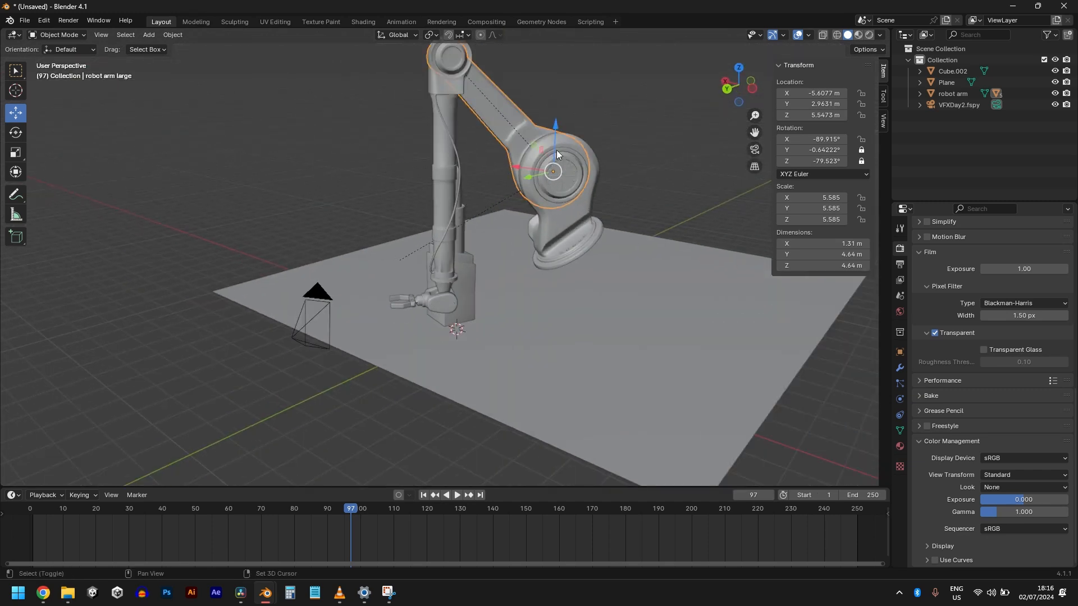
pyautogui.keyDown('shift'); pyautogui.moveTo(557, 150); pyautogui.dragTo(588, 220, button='middle'); pyautogui.keyUp('shift')
# Test the rotation of the large arm segment and of Robot arm 2 about their joints, cancelling both rotations.
pyautogui.press('r')
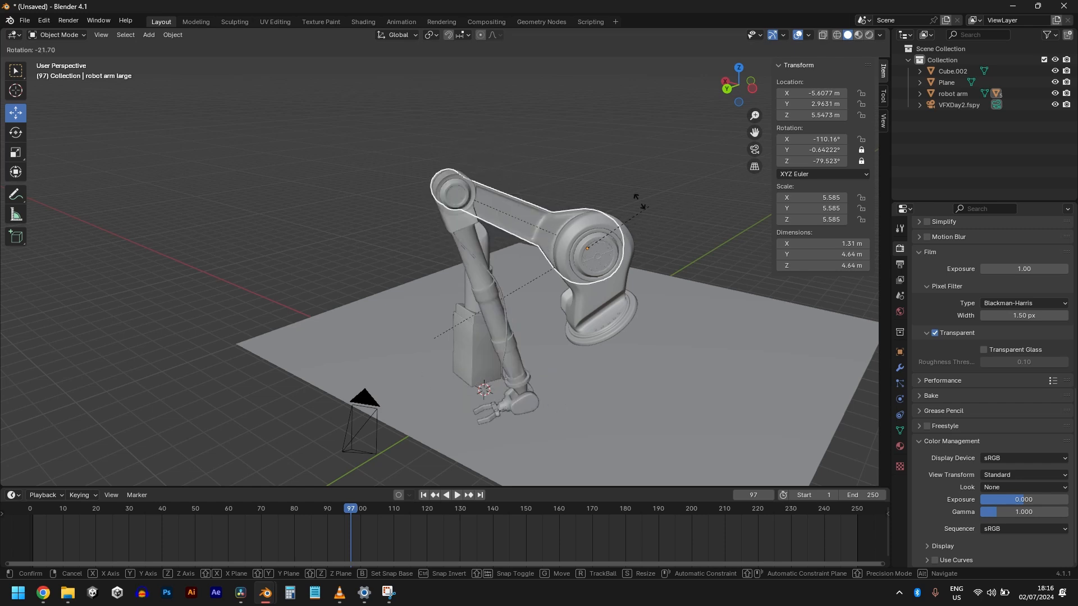
pyautogui.press('Escape')
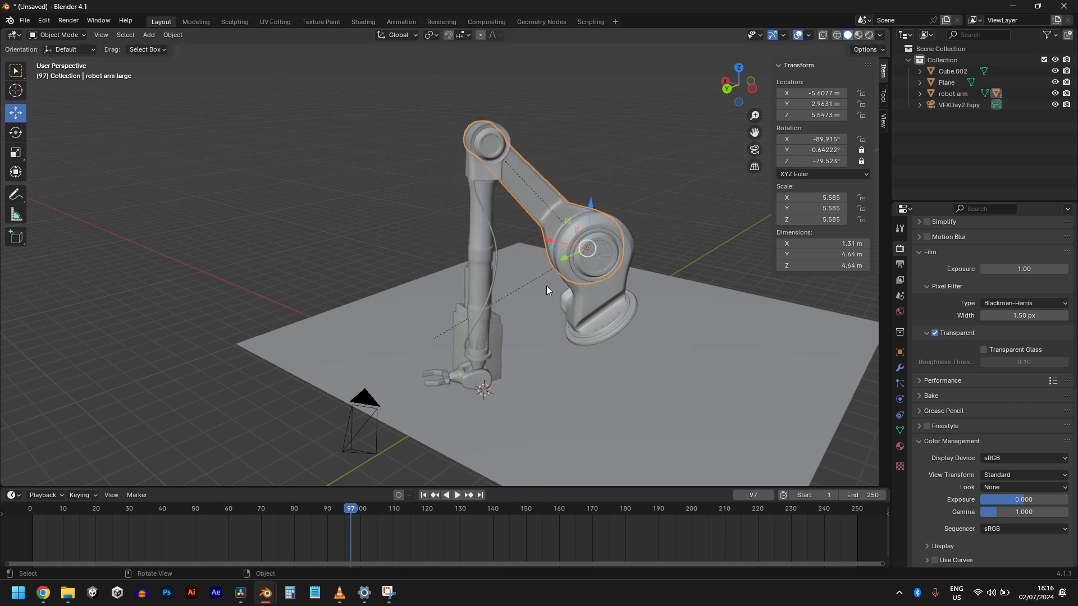
pyautogui.click(607, 277)
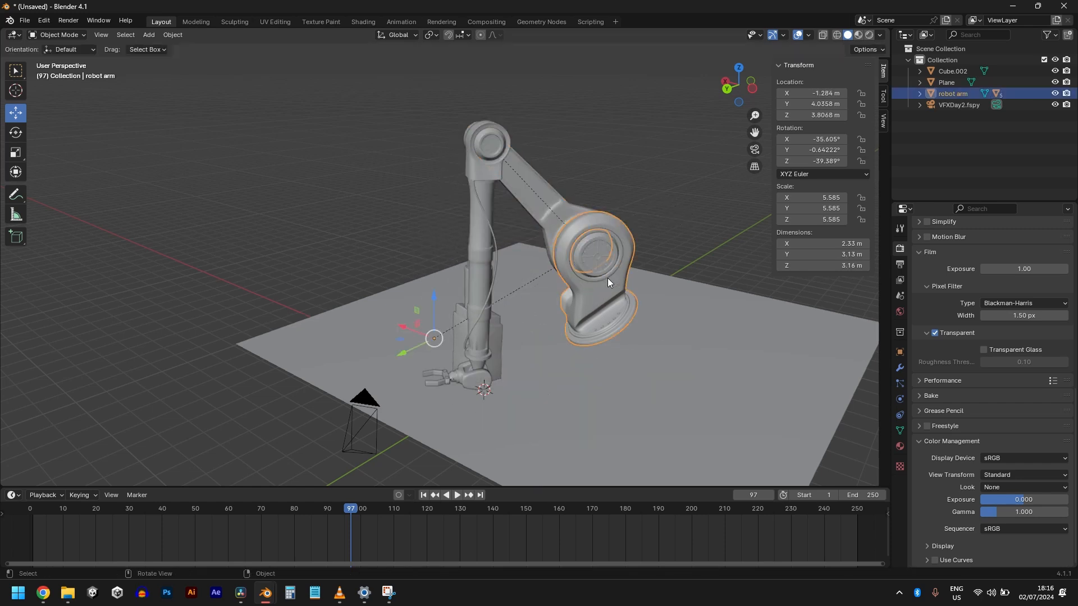
pyautogui.click(486, 266)
pyautogui.press('r')
pyautogui.press('Escape')
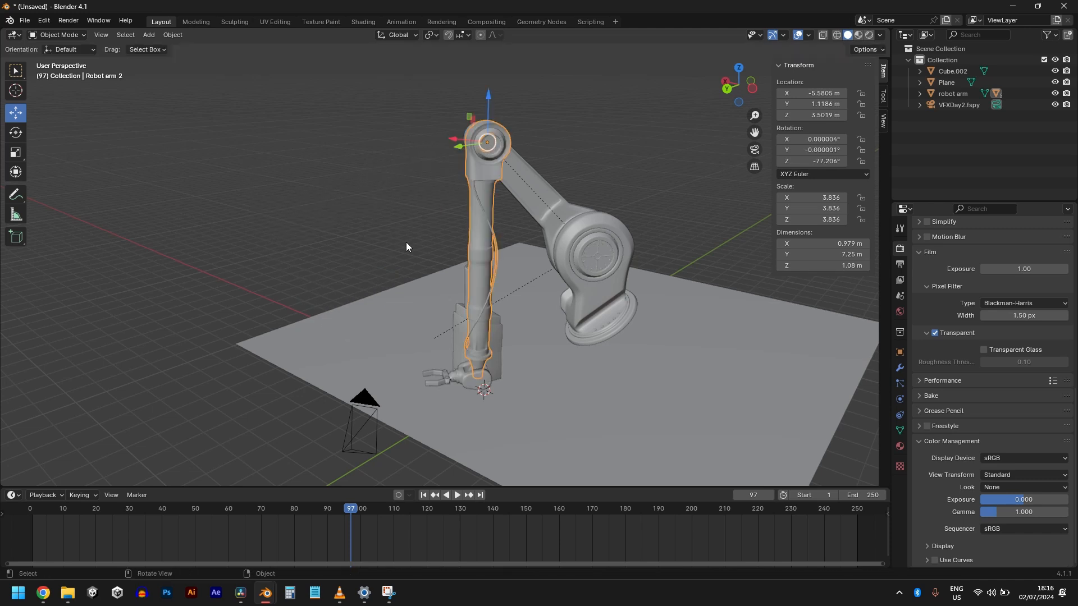
# Check the arm end and the two grabber hands as separate parts, and their framing against the lipstick through the camera.
pyautogui.click(469, 387)
pyautogui.click(454, 373)
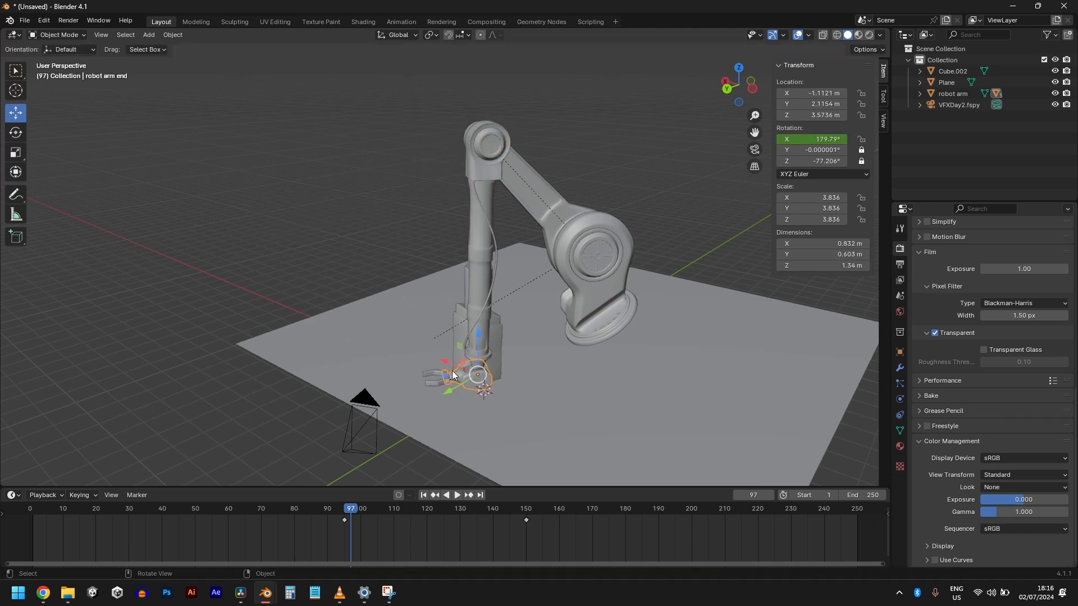
pyautogui.click(439, 376)
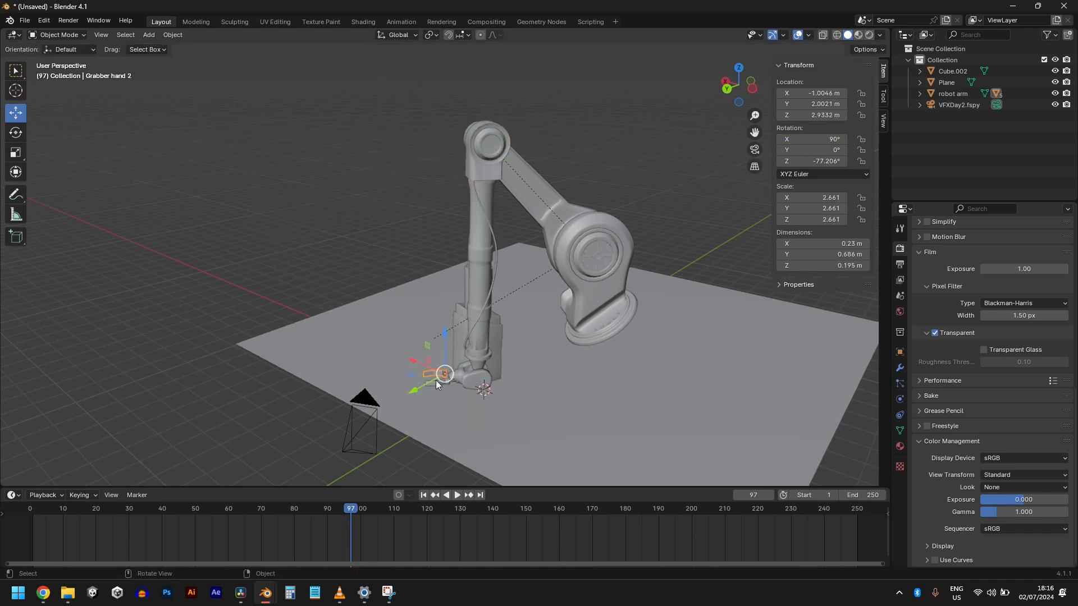
pyautogui.click(436, 379)
pyautogui.click(437, 379)
pyautogui.moveTo(500, 267); pyautogui.dragTo(522, 306, button='middle')
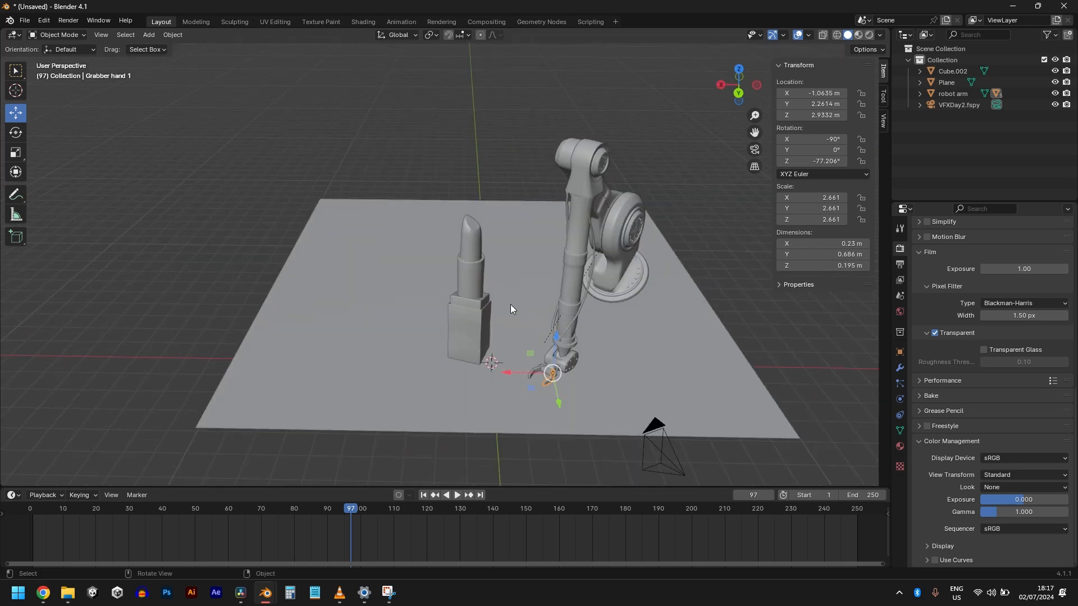
pyautogui.press('KP_0')
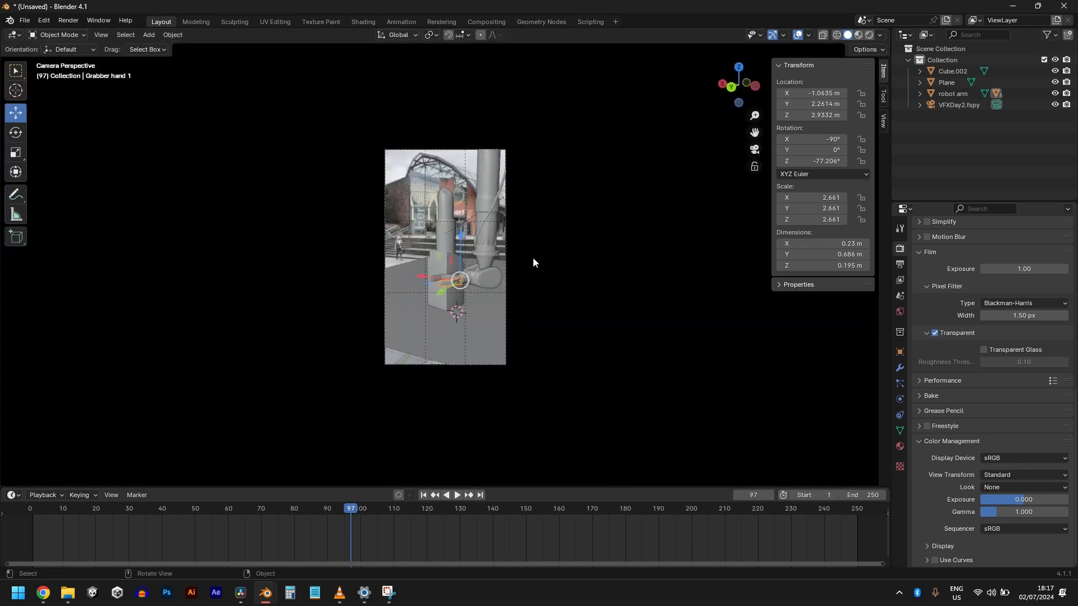
pyautogui.press('KP_0')
pyautogui.press('KP_0')
pyautogui.scroll(4, 449, 223)
pyautogui.scroll(3, 449, 240)
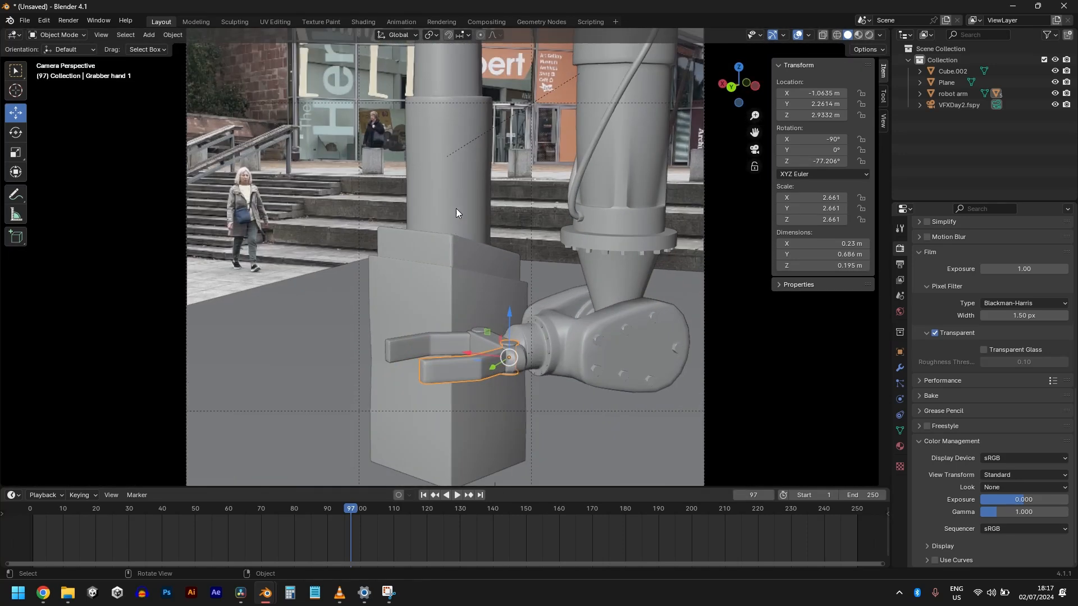
# Move the whole robot arm horizontally to about X 0.63 m, Y -0.81 m, bringing its gripper to the lipstick.
pyautogui.moveTo(483, 152); pyautogui.dragTo(572, 288, button='middle')
pyautogui.click(618, 291)
pyautogui.press('KP_7')
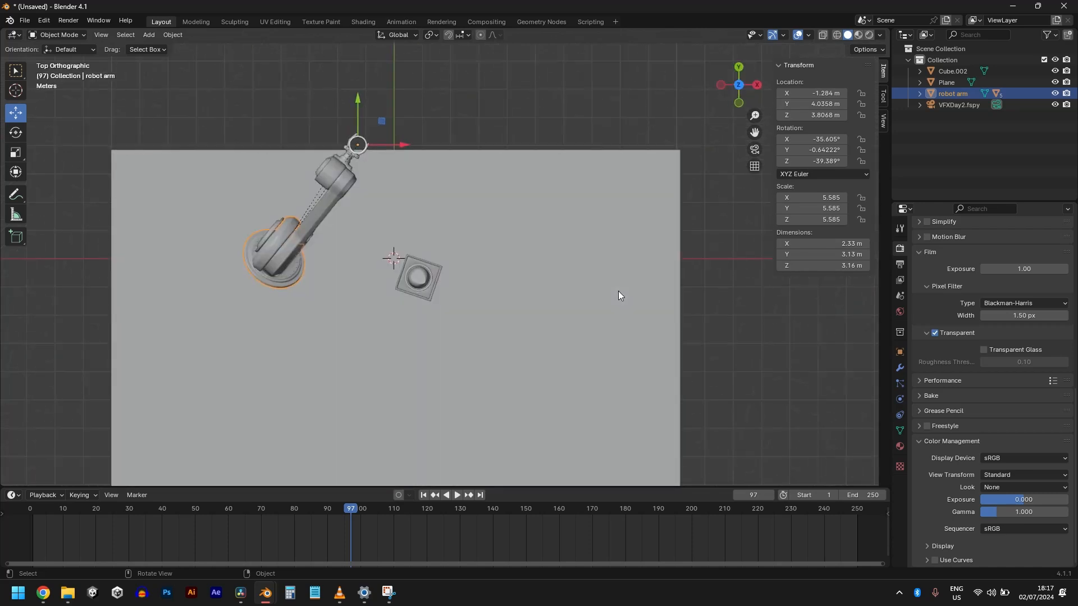
pyautogui.press('g')
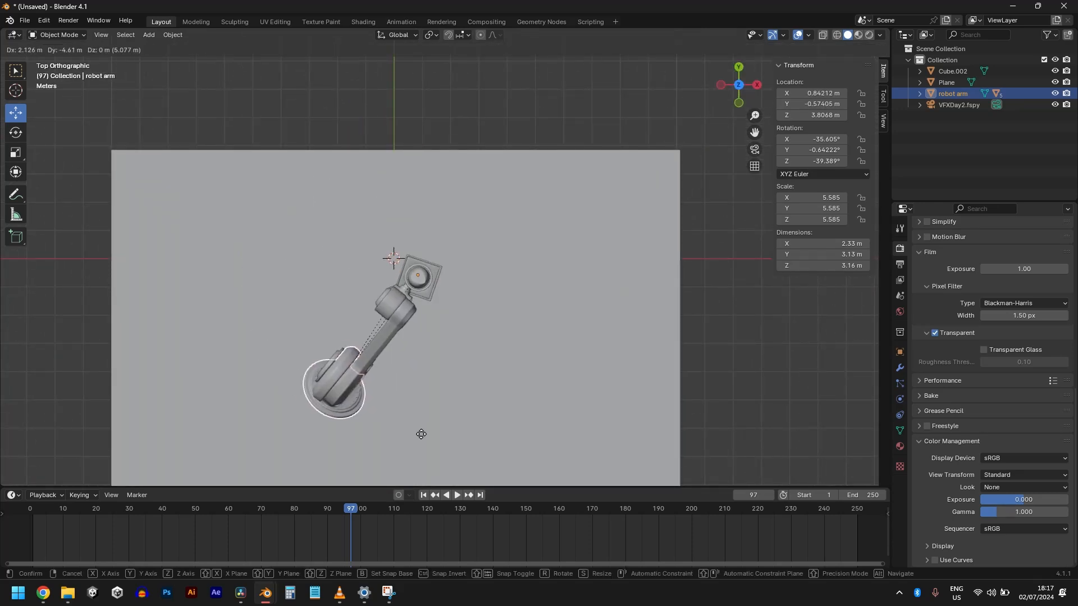
pyautogui.click(423, 434)
pyautogui.scroll(4, 425, 383)
pyautogui.press('g')
pyautogui.click(369, 330)
# Scale the robot arm up uniformly to 8.912 and raise it to about Z 7.91 m, level with the lipstick's top.
pyautogui.scroll(3, 372, 325)
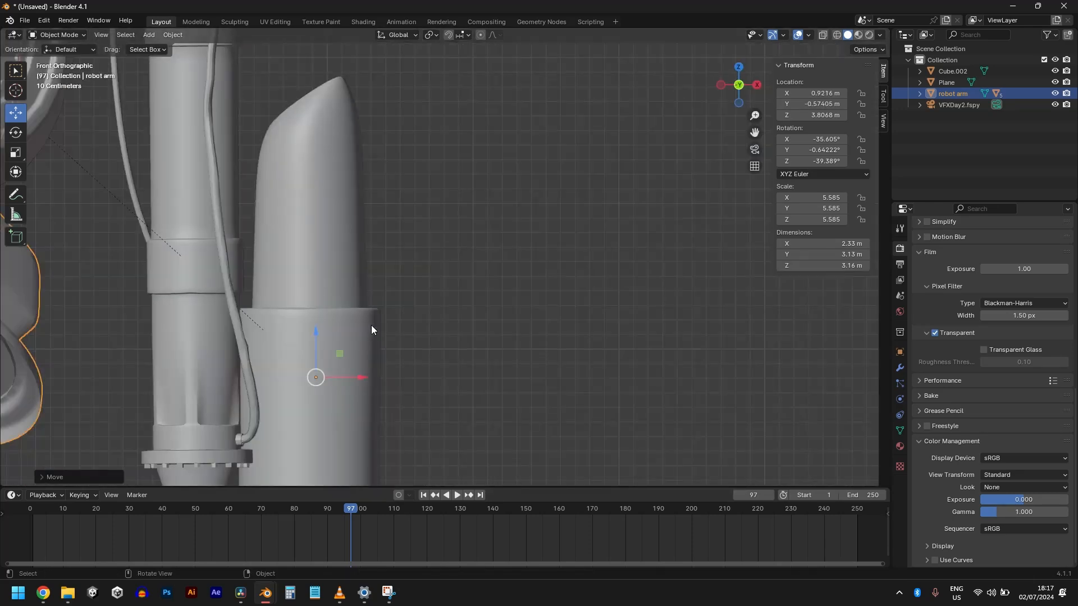
pyautogui.scroll(-3, 390, 332)
pyautogui.moveTo(389, 332); pyautogui.dragTo(464, 171, button='middle')
pyautogui.press('s')
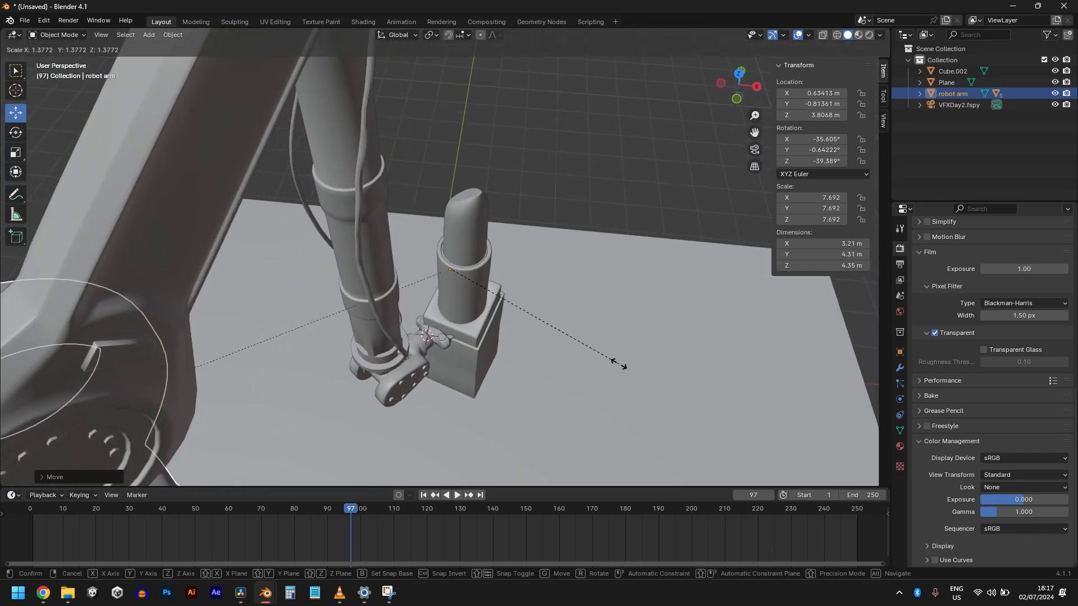
pyautogui.click(649, 373)
pyautogui.scroll(-4, 452, 301)
pyautogui.scroll(4, 434, 298)
pyautogui.scroll(-2, 433, 299)
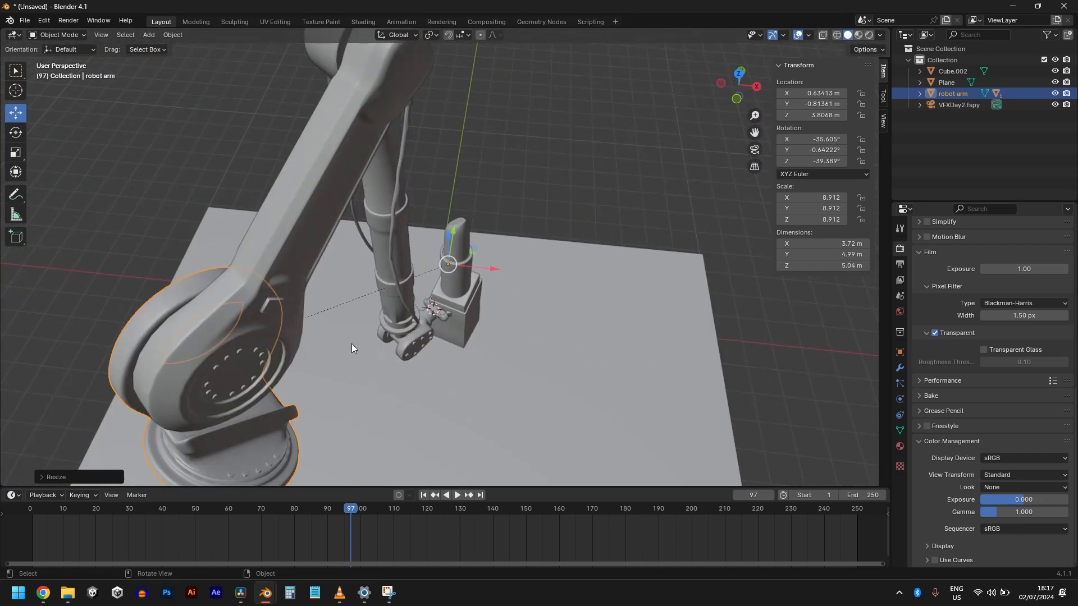
pyautogui.moveTo(449, 232); pyautogui.dragTo(484, 281)
pyautogui.scroll(-5, 444, 289)
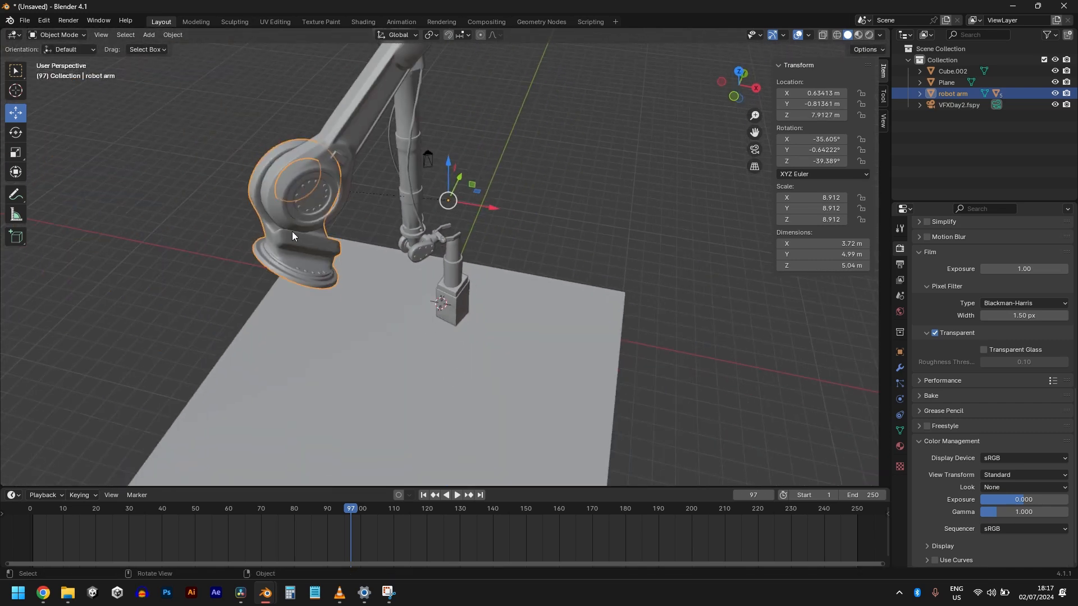
pyautogui.press('g')
pyautogui.press('Escape')
pyautogui.click(386, 236)
pyautogui.click(307, 258)
pyautogui.press('s')
pyautogui.press('Escape')
# Place the 3D cursor at the centre of the lipstick's top and check the gripper's position around it.
pyautogui.scroll(4, 471, 256)
pyautogui.press('KP_7')
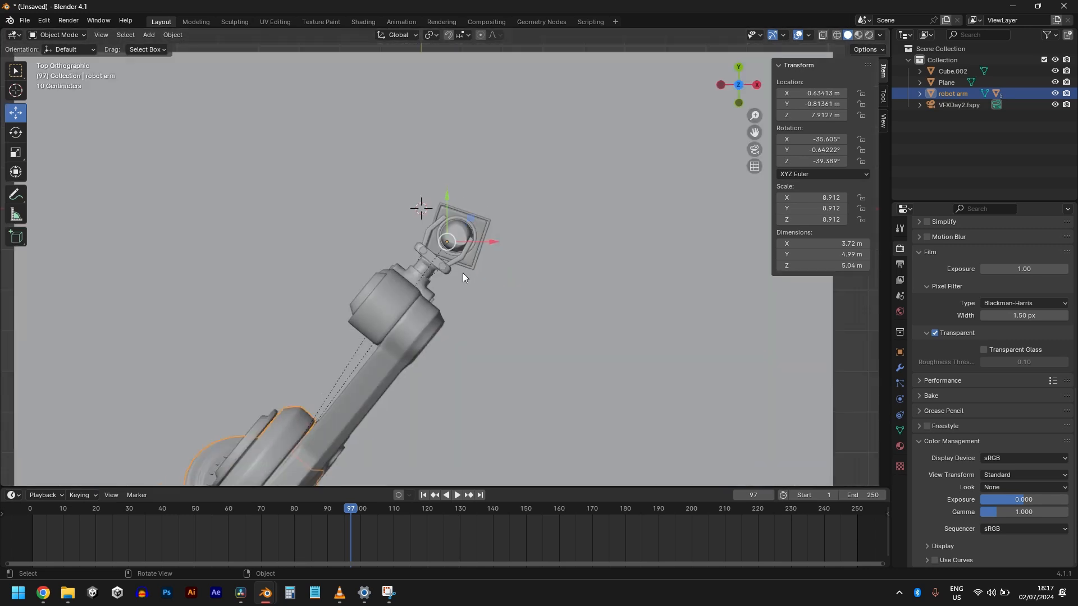
pyautogui.scroll(6, 458, 249)
pyautogui.scroll(1, 457, 248)
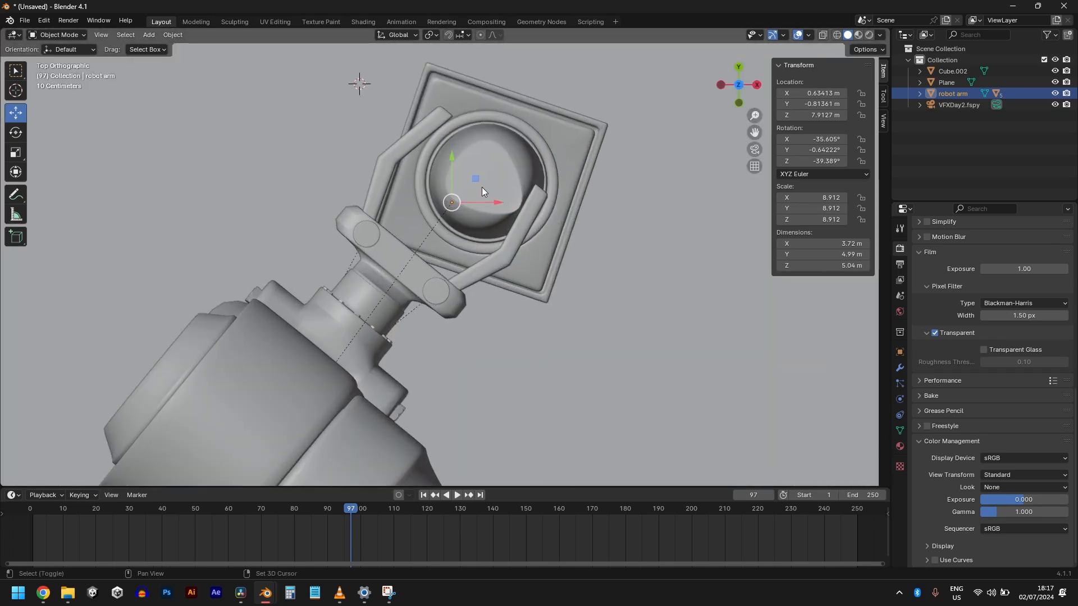
pyautogui.moveTo(503, 234); pyautogui.dragTo(450, 154, button='middle')
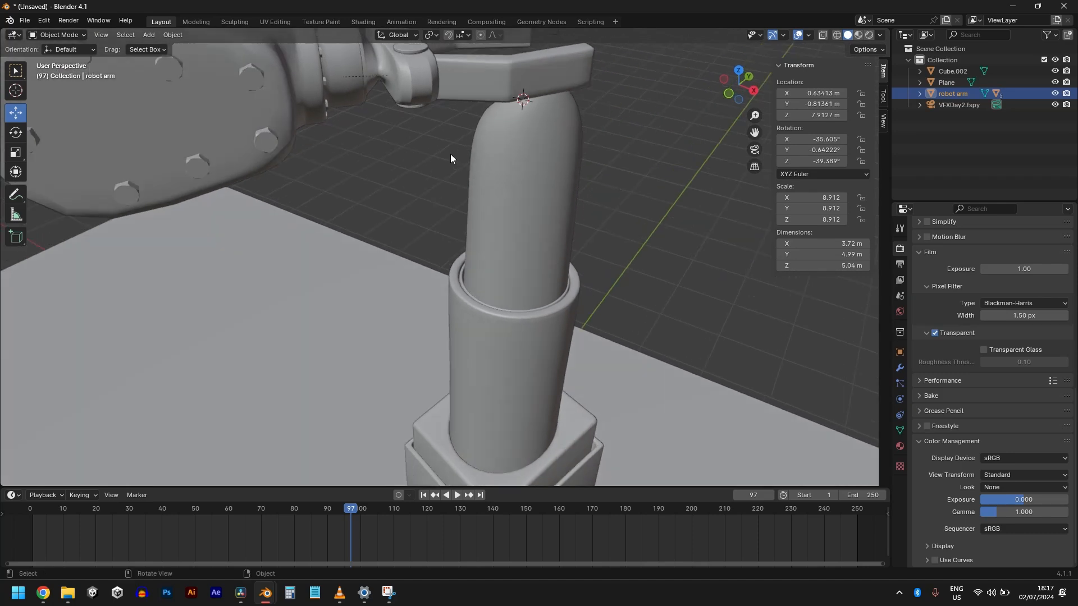
pyautogui.scroll(-3, 451, 154)
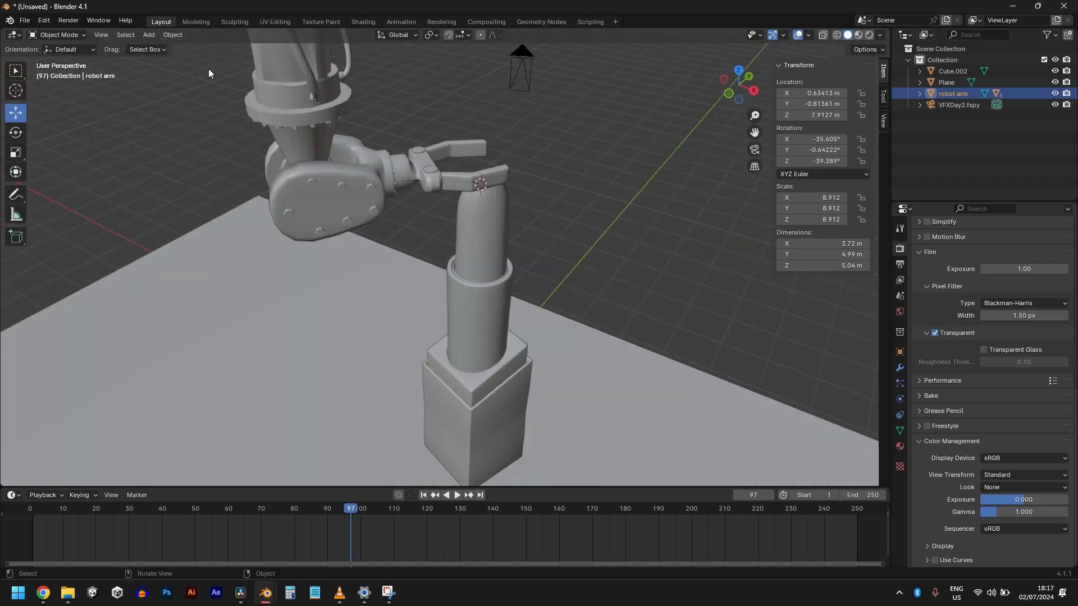
pyautogui.scroll(-2, 183, 185)
pyautogui.scroll(1, 110, 183)
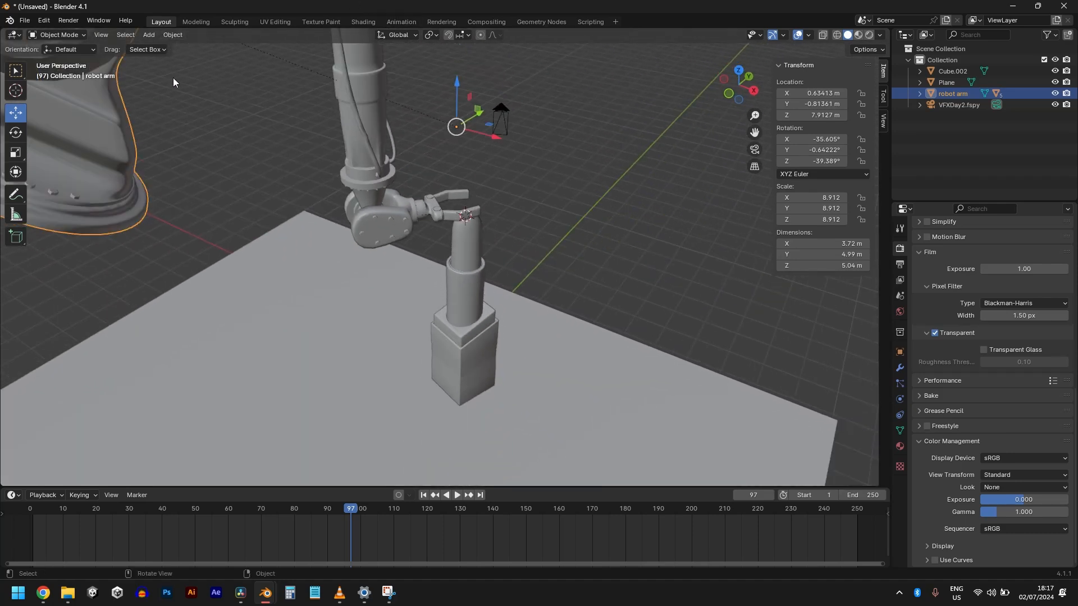
pyautogui.click(172, 35)
pyautogui.moveTo(197, 82)
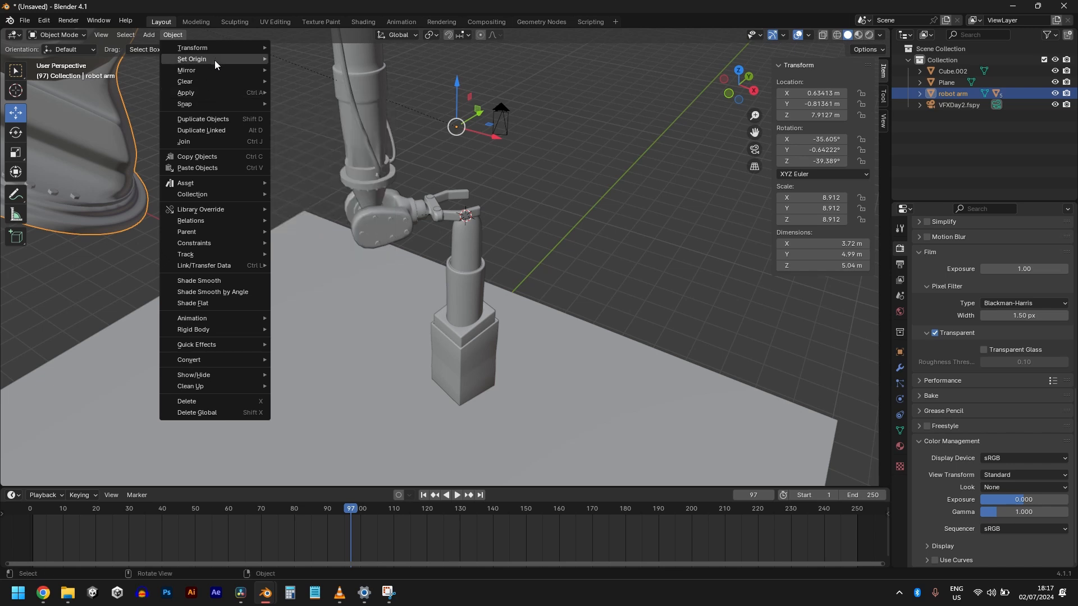
pyautogui.moveTo(214, 60)
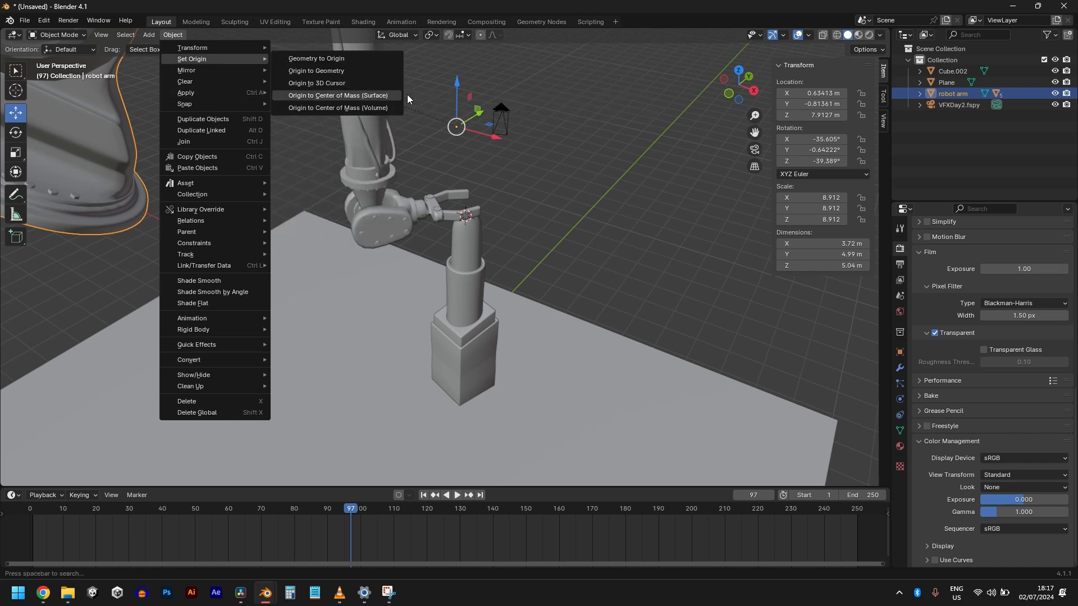
pyautogui.click(590, 230)
# Select the robot arm and scale it up uniformly to 11.331 so its gripper widens around the lipstick.
pyautogui.scroll(-5, 415, 214)
pyautogui.moveTo(406, 215)
pyautogui.mouseDown(button='middle')
pyautogui.moveTo(468, 239)
pyautogui.moveTo(516, 242)
pyautogui.moveTo(391, 228)
pyautogui.mouseUp(button='middle')
pyautogui.press('KP_7')
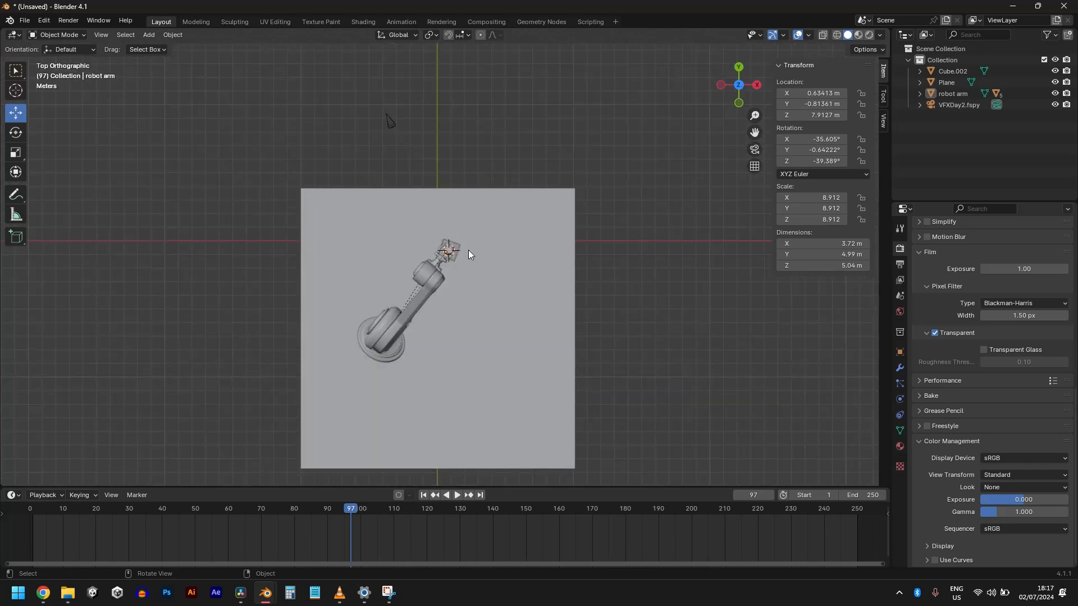
pyautogui.scroll(8, 468, 250)
pyautogui.press('KP_0')
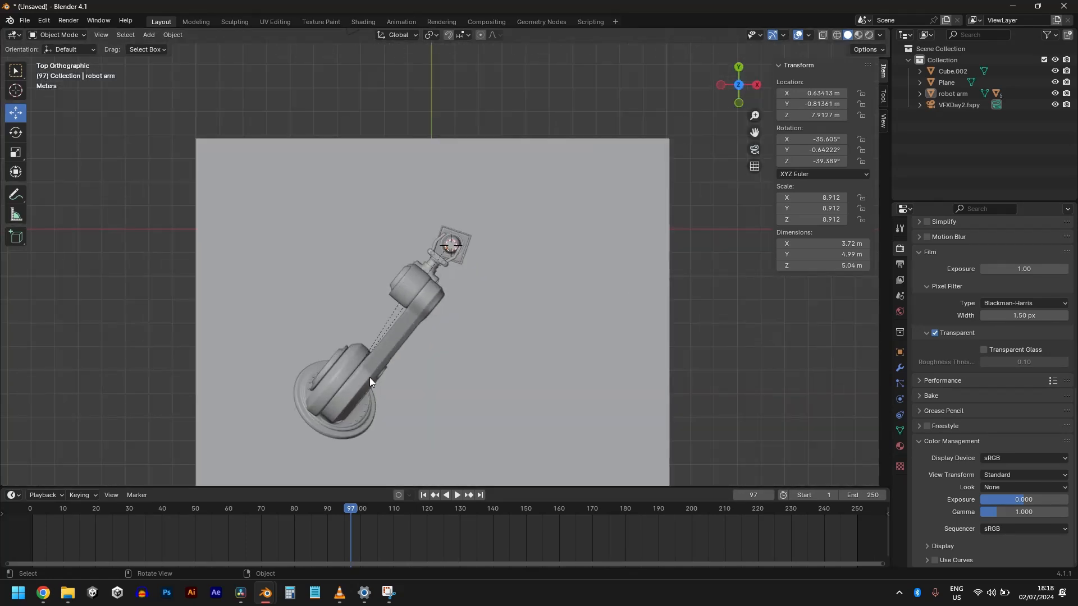
pyautogui.click(370, 416)
pyautogui.press('KP_0')
pyautogui.scroll(4, 483, 317)
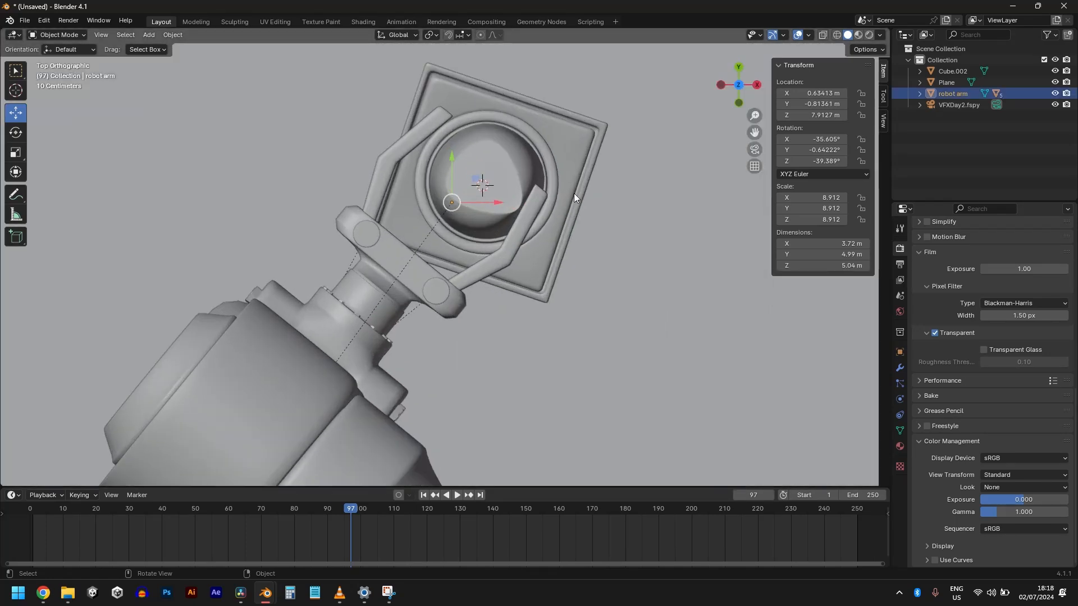
pyautogui.keyDown('shift'); pyautogui.moveTo(573, 193); pyautogui.dragTo(539, 252, button='middle'); pyautogui.keyUp('shift')
pyautogui.press('s')
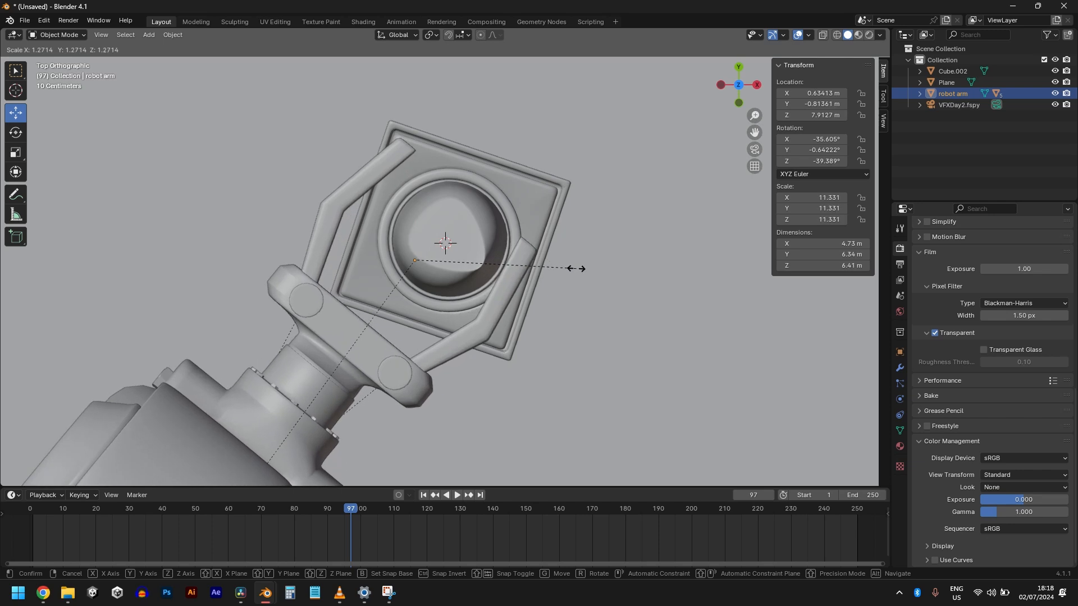
pyautogui.click(575, 269)
# Centre the gripper on the lipstick at about X 0.89 m, Y -0.66 m and scale the arm to 10.212.
pyautogui.press('g')
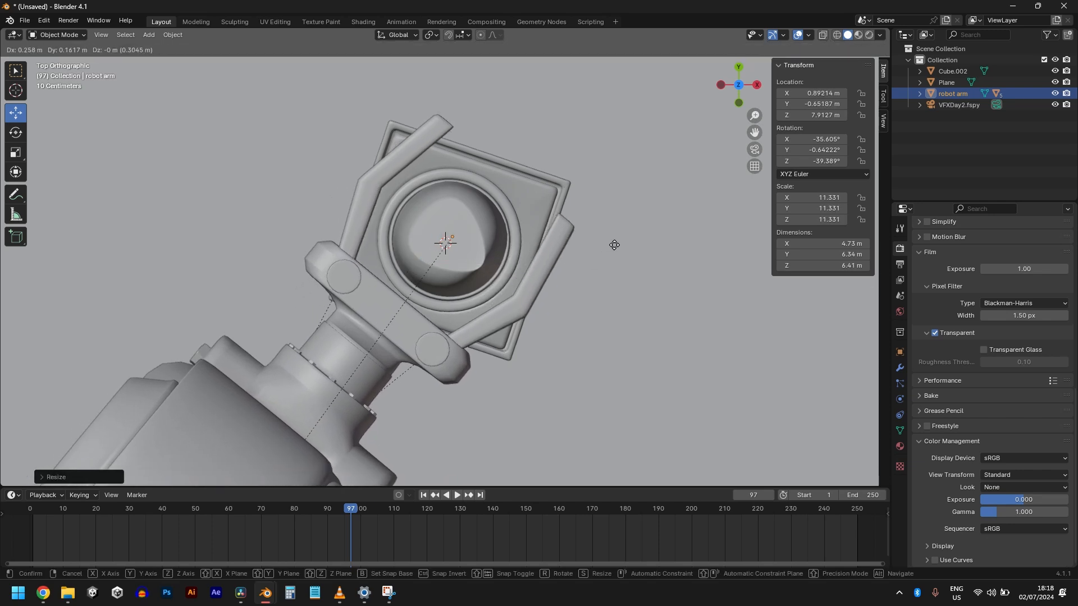
pyautogui.click(614, 245)
pyautogui.press('s')
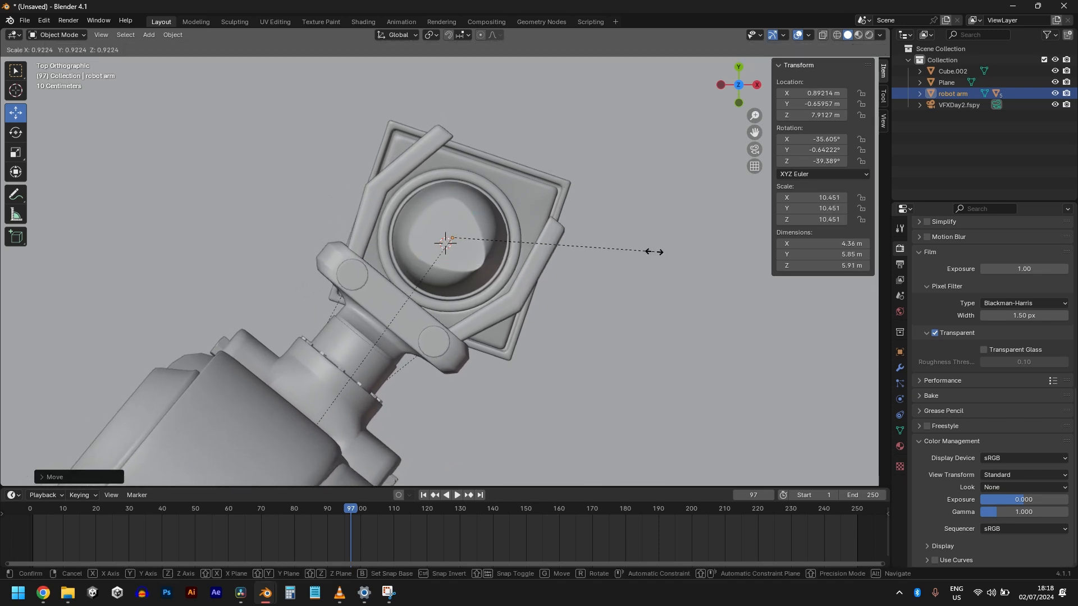
pyautogui.click(648, 249)
# Lower the robot arm vertically to about Z 5.68 m and check its grip on the lipstick through the camera.
pyautogui.press('KP_1')
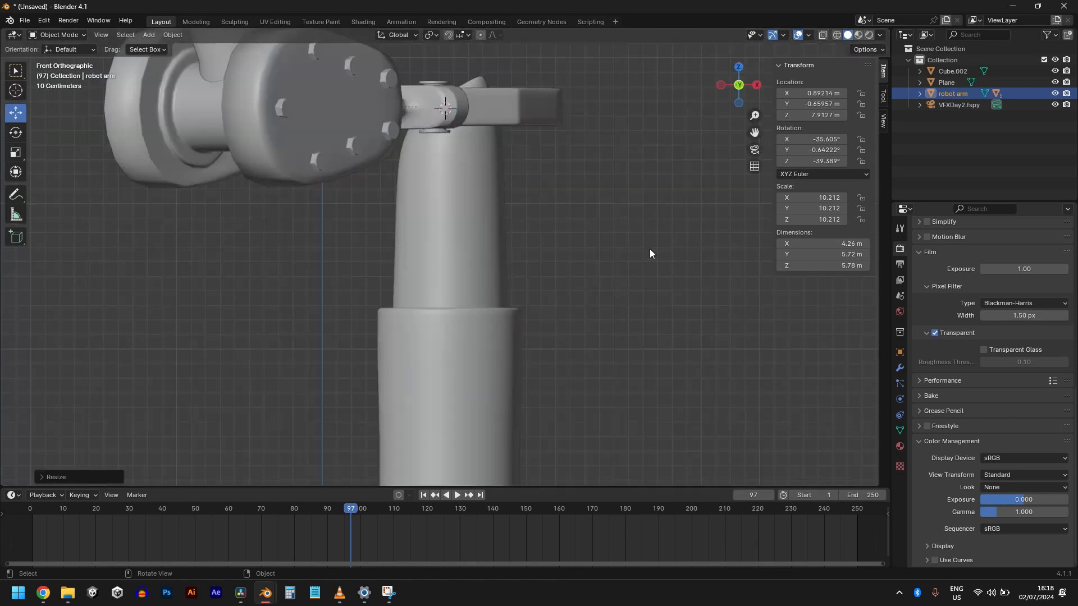
pyautogui.scroll(-5, 488, 197)
pyautogui.press('g')
pyautogui.press('z')
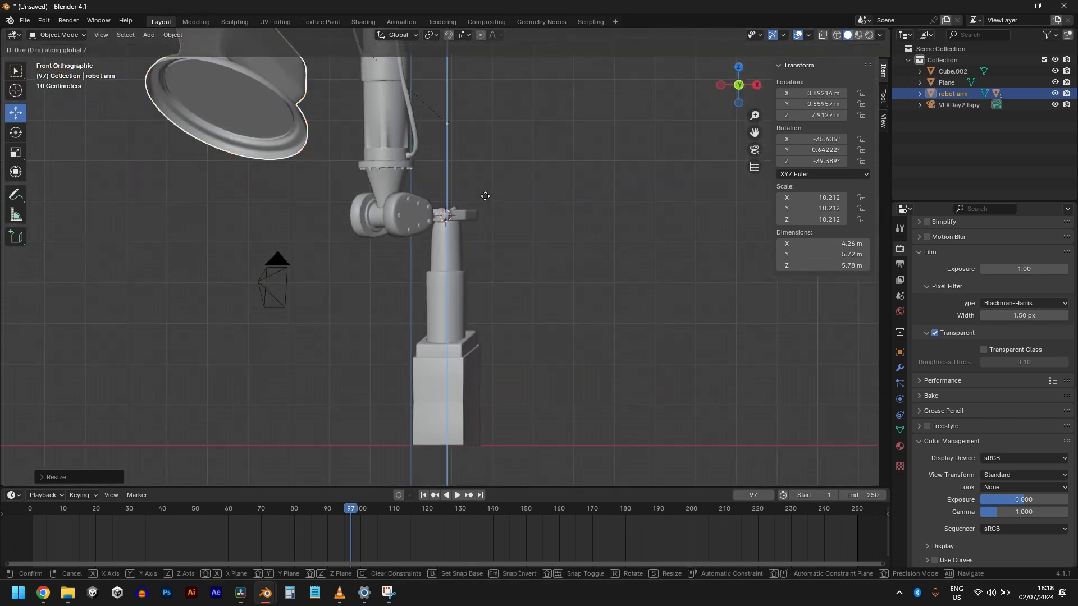
pyautogui.click(473, 288)
pyautogui.moveTo(474, 287); pyautogui.dragTo(482, 239, button='middle')
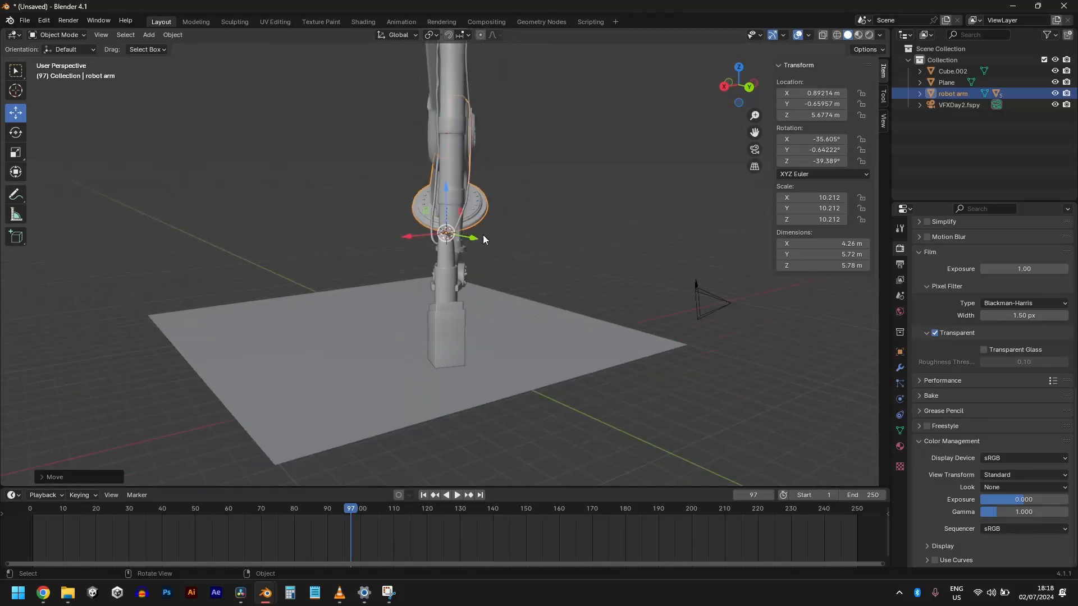
pyautogui.press('KP_0')
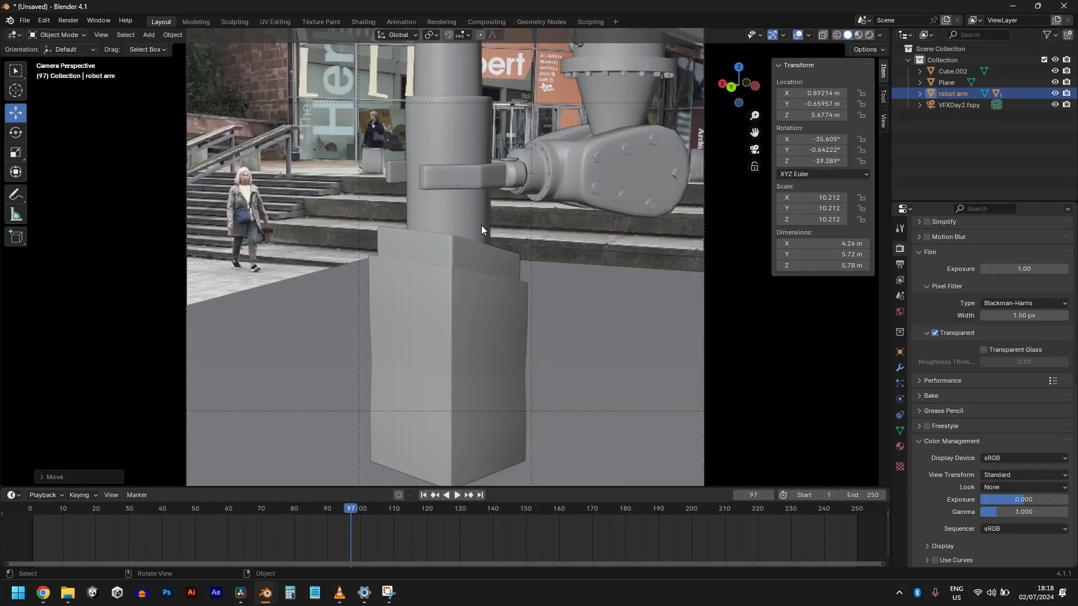
pyautogui.scroll(-5, 481, 226)
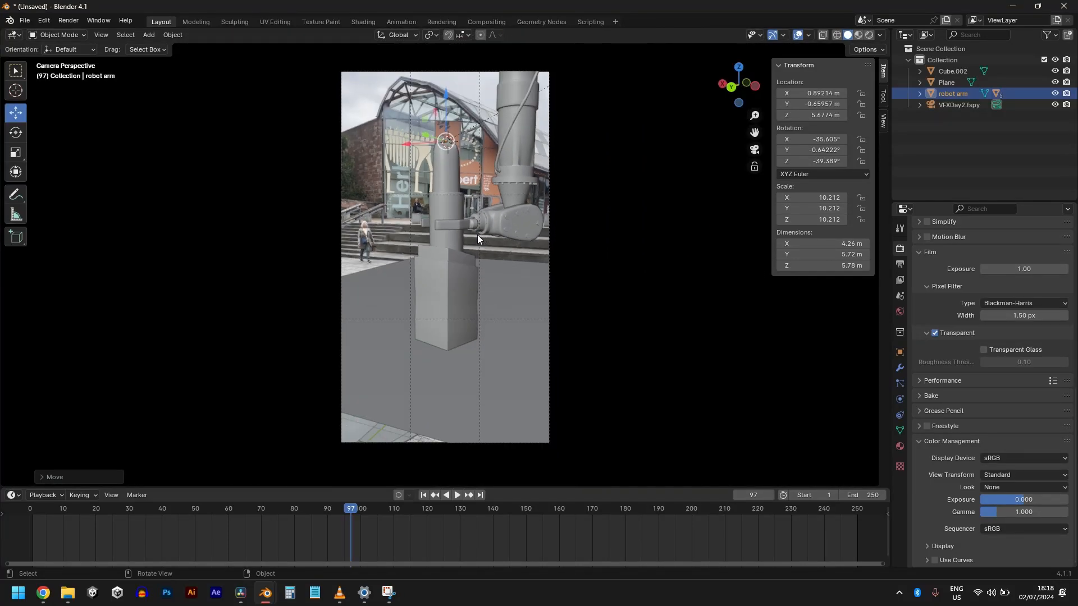
pyautogui.scroll(1, 476, 234)
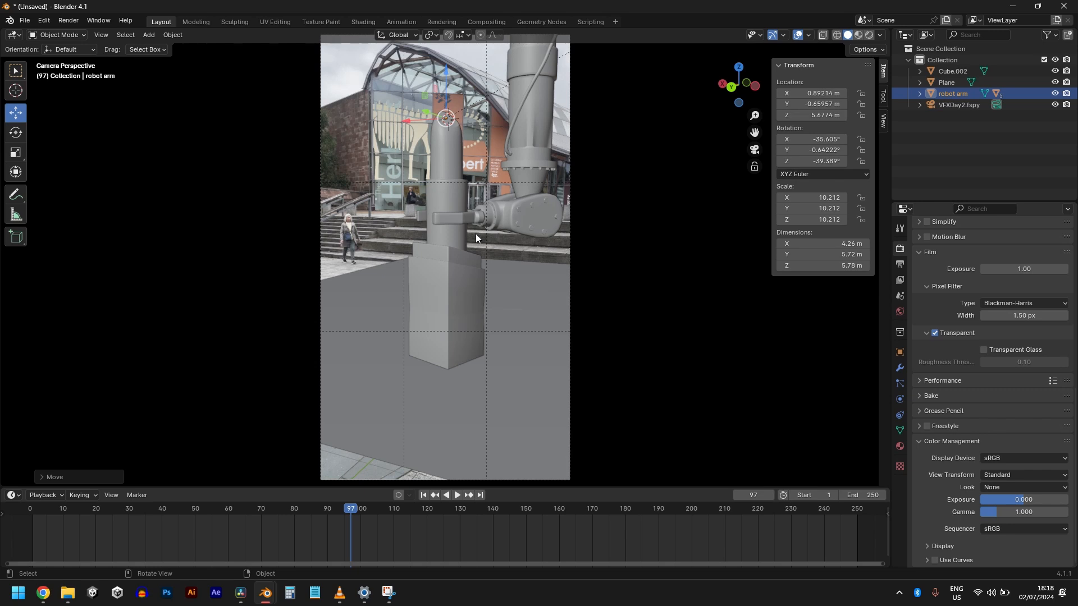
# Parent the lipstick to the robot arm with Object (Keep Transform).
pyautogui.moveTo(473, 197); pyautogui.dragTo(529, 221, button='middle')
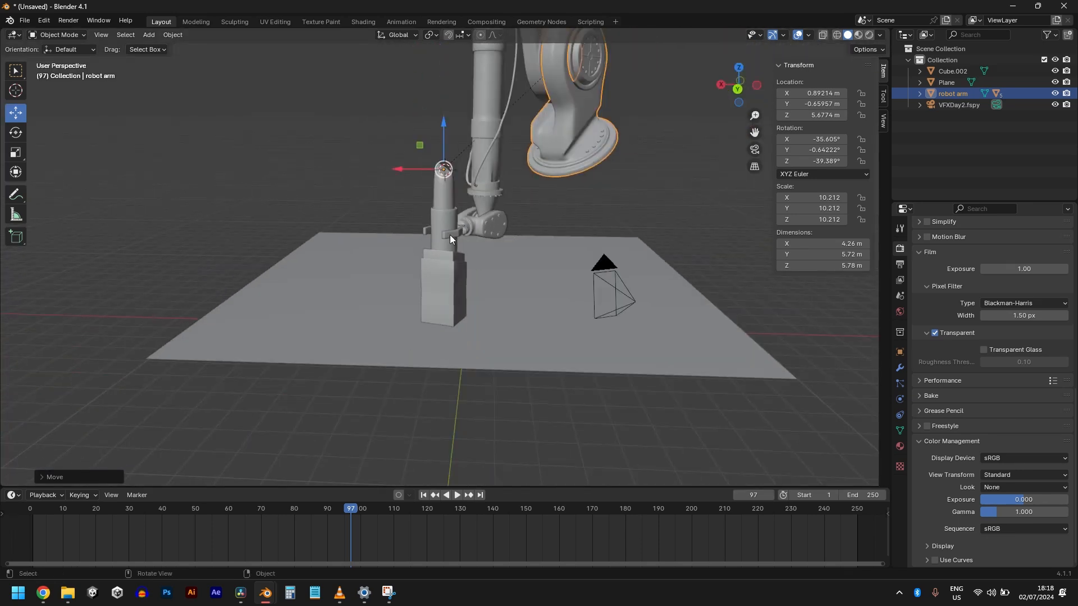
pyautogui.scroll(-3, 534, 186)
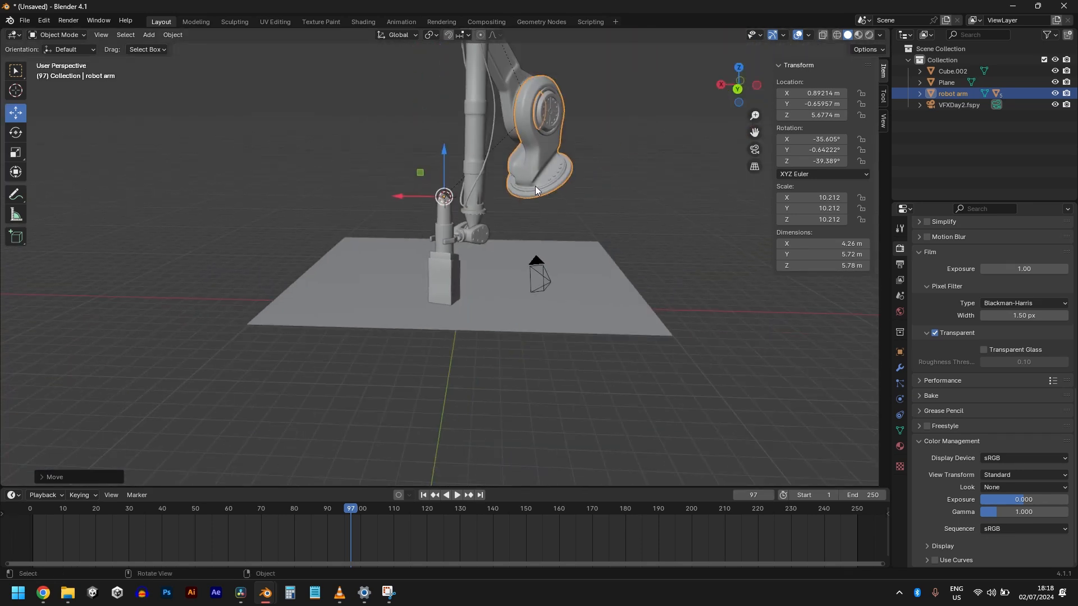
pyautogui.click(445, 274)
pyautogui.scroll(3, 460, 242)
pyautogui.scroll(-1, 529, 206)
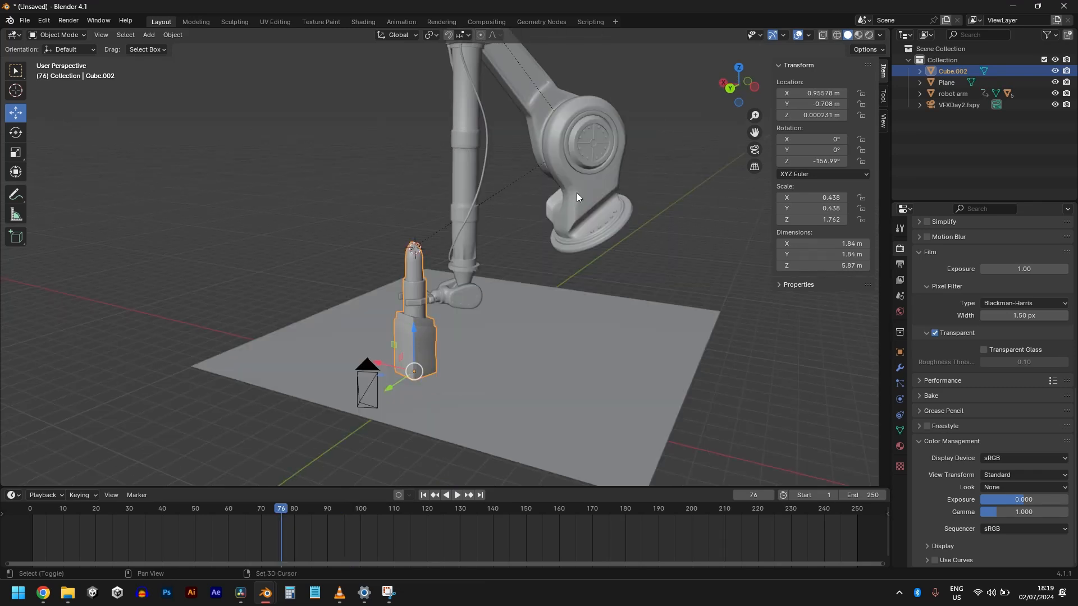
pyautogui.keyDown('shift'); pyautogui.click(590, 199); pyautogui.keyUp('shift')
pyautogui.hotkey('ctrl', 'p')
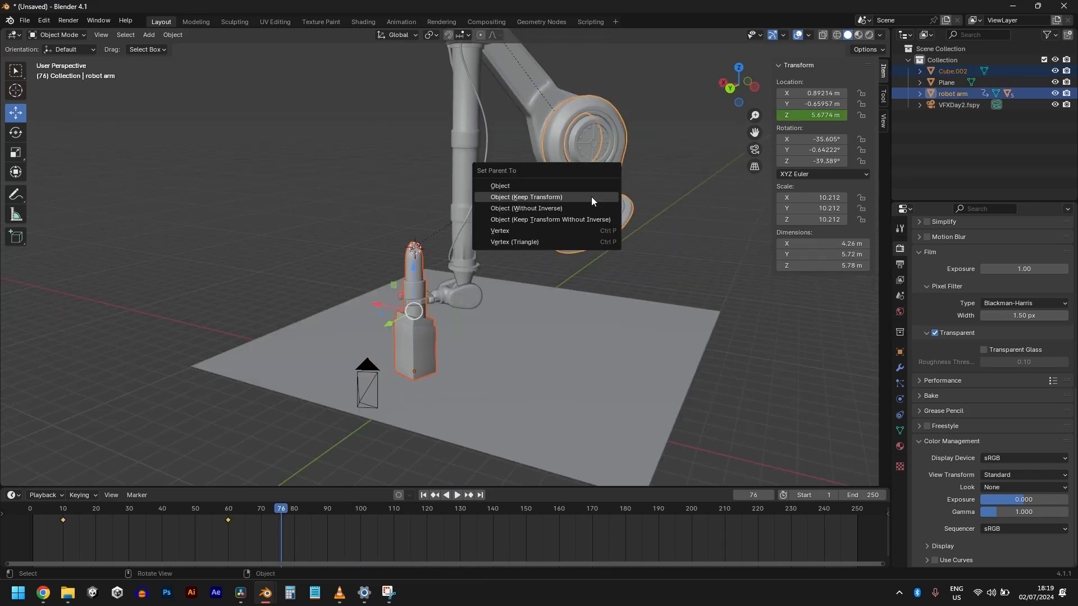
pyautogui.click(587, 196)
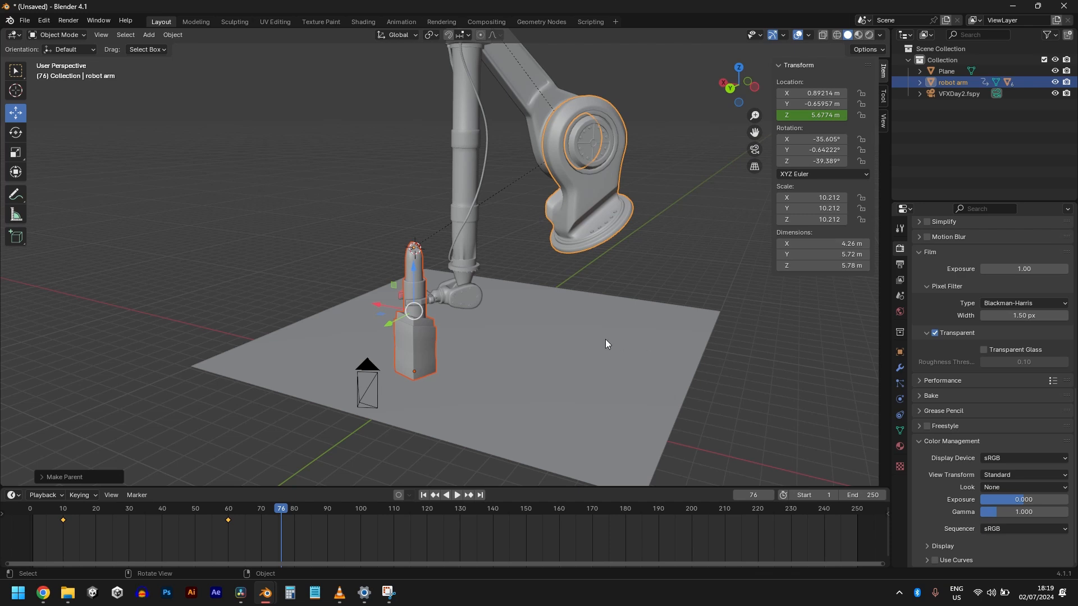
# Test-move the robot arm with the parented lipstick, cancelling every move.
pyautogui.press('g')
pyautogui.rightClick(582, 220)
pyautogui.press('g')
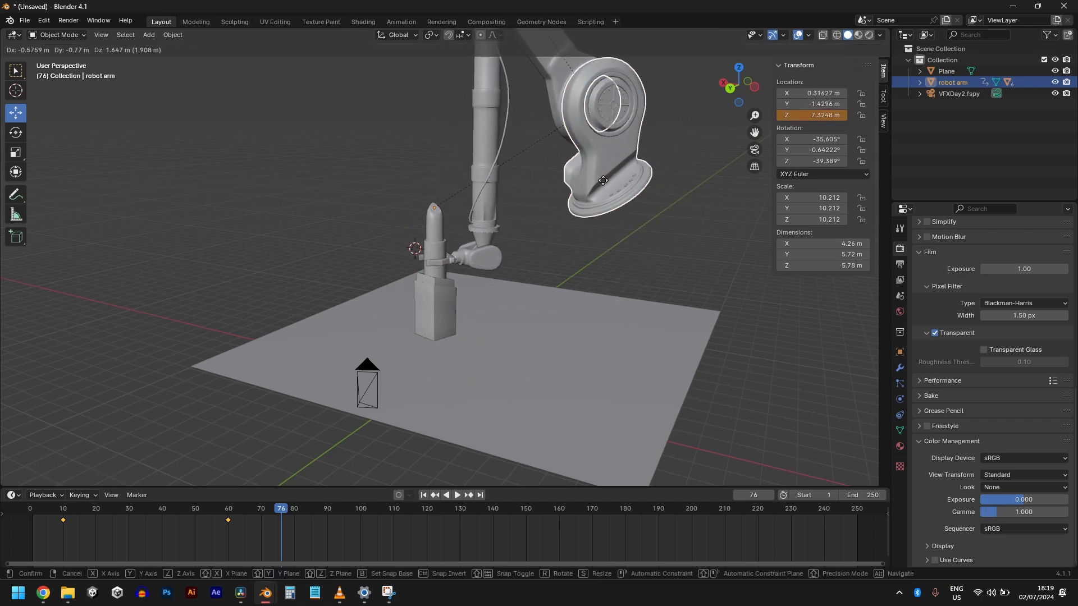
pyautogui.rightClick(624, 179)
pyautogui.press('g')
pyautogui.rightClick(654, 140)
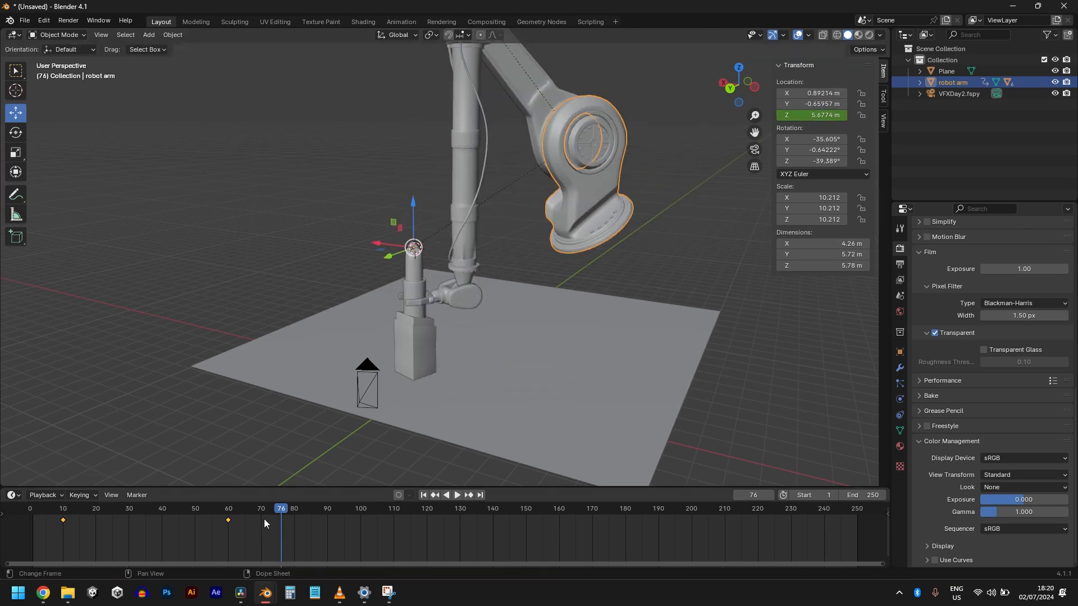
# At frame 10, raise the robot arm's Z location to 13.545 m, replace that single keyframe and preview the animation.
pyautogui.moveTo(240, 510); pyautogui.dragTo(65, 509)
pyautogui.press('KP_0')
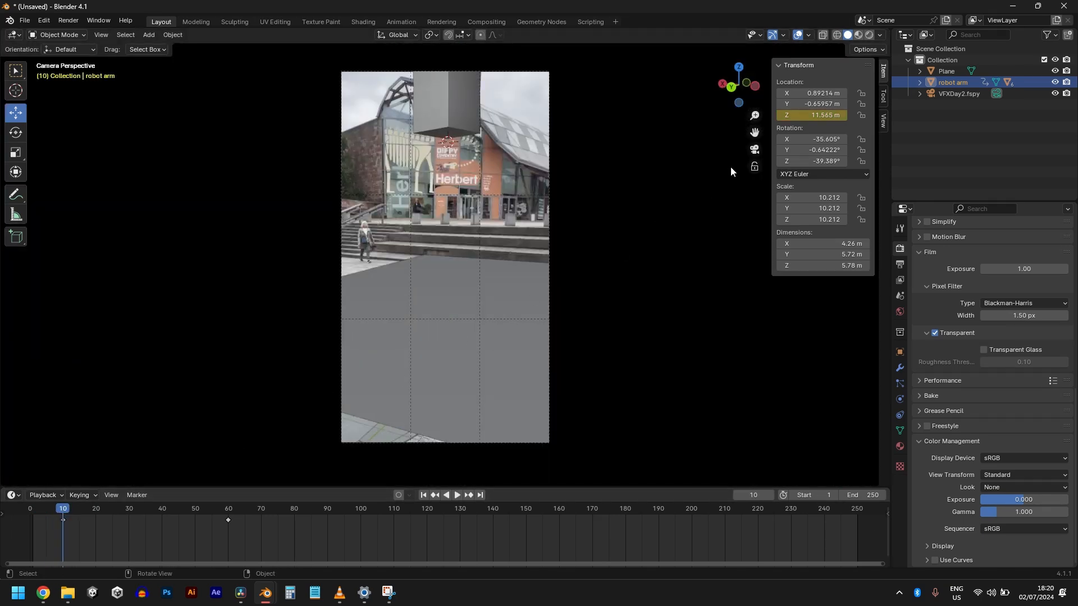
pyautogui.moveTo(816, 117); pyautogui.dragTo(816, 119)
pyautogui.rightClick(815, 119)
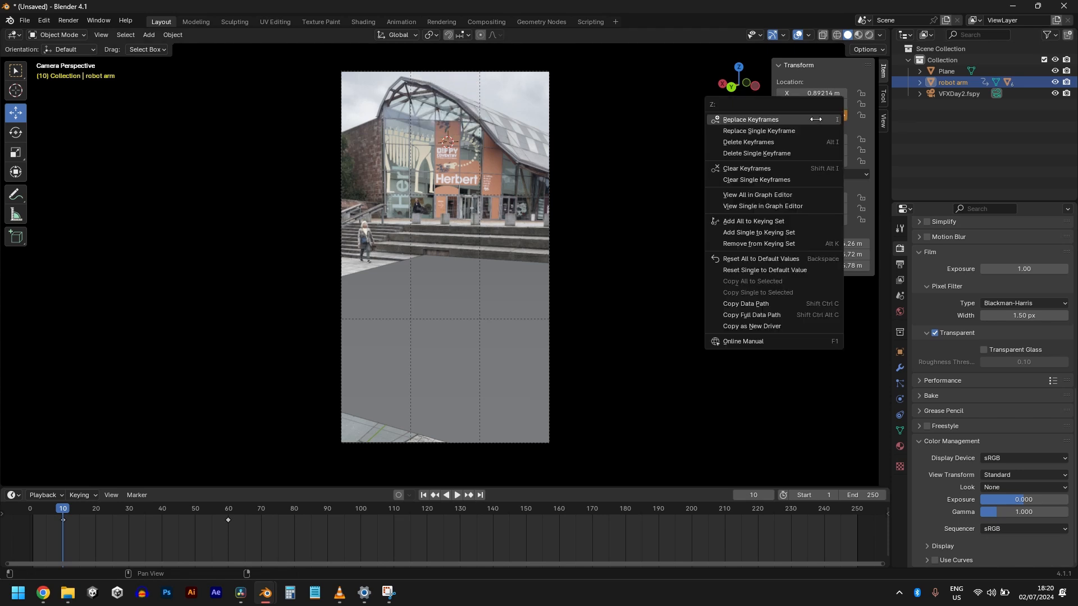
pyautogui.click(758, 131)
pyautogui.press('space')
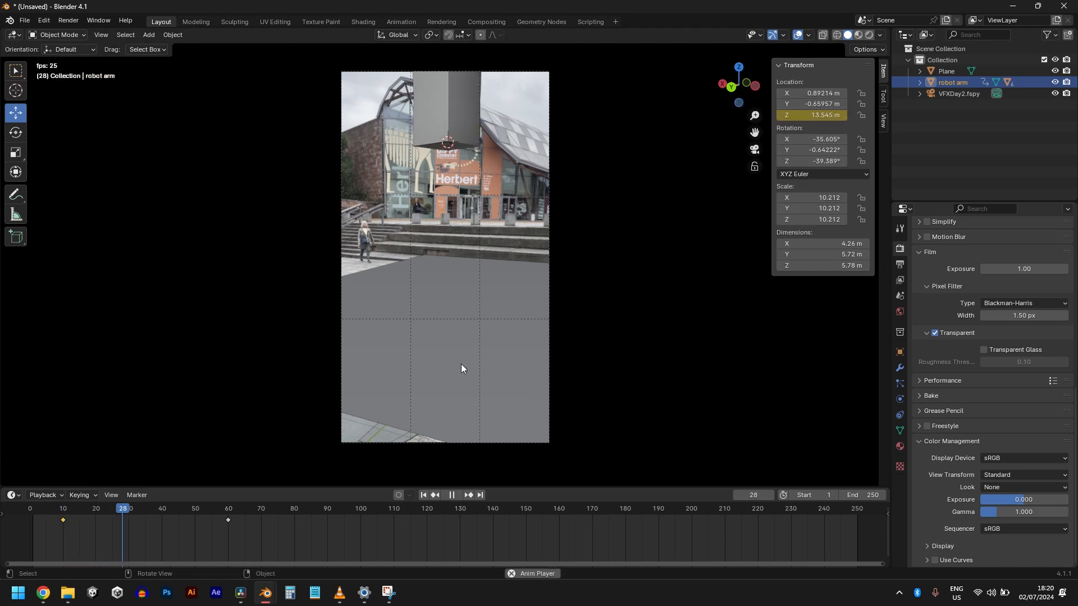
pyautogui.press('space')
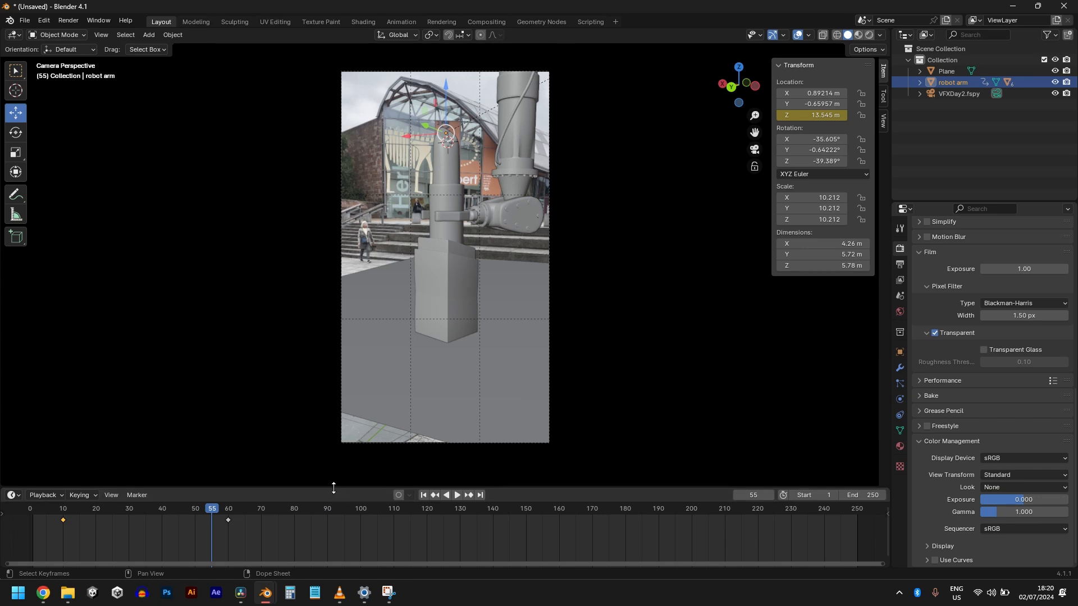
# Enlarge the timeline area, switch it to the Graph Editor and frame the robot arm's whole Z location curve.
pyautogui.moveTo(334, 489); pyautogui.dragTo(356, 418)
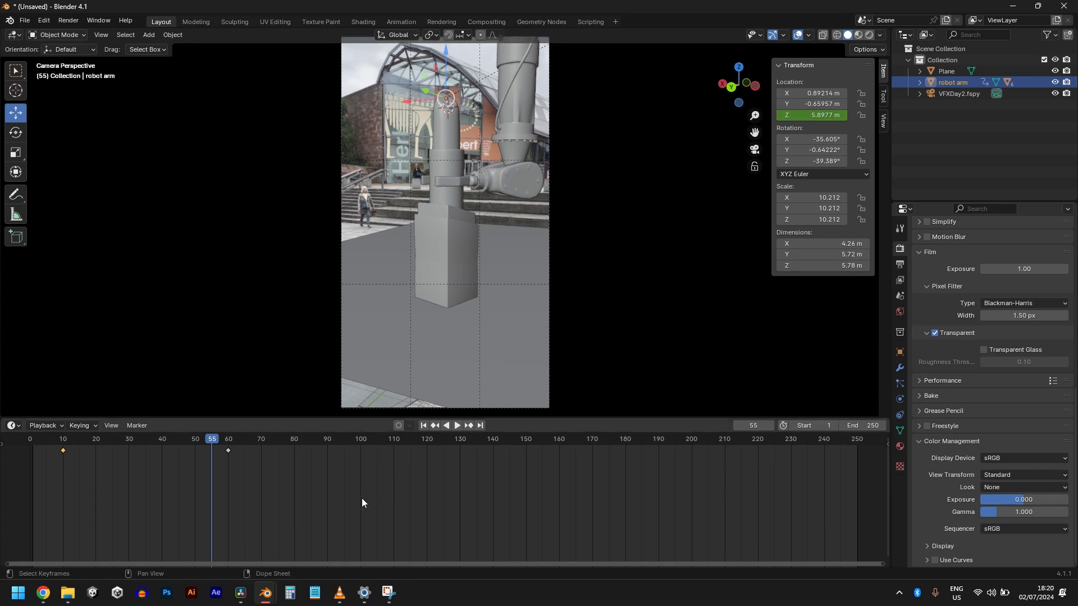
pyautogui.hotkey('ctrl', 'Tab')
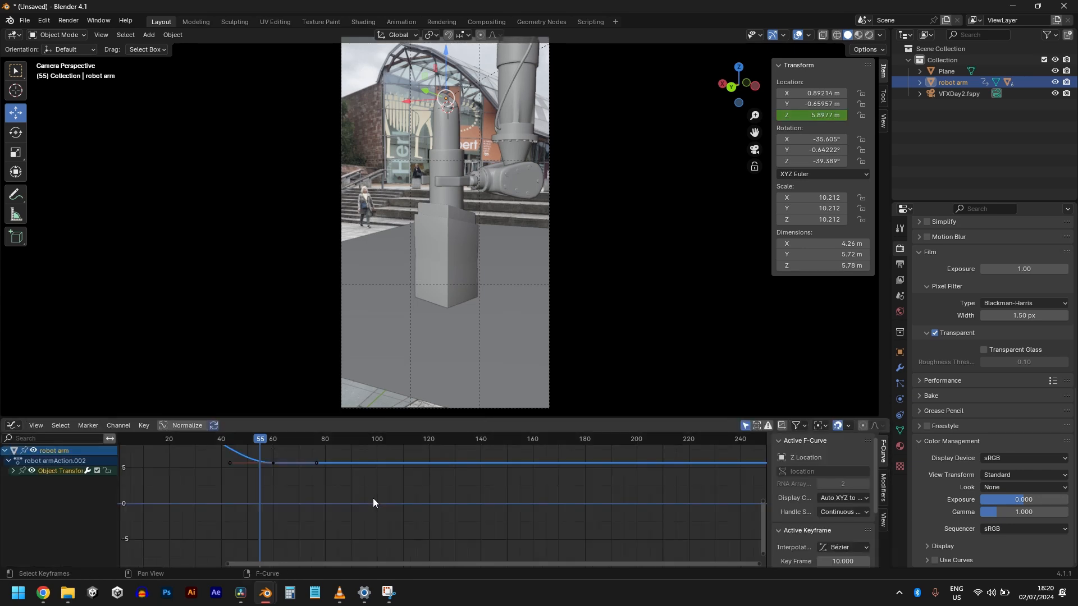
pyautogui.press('Home')
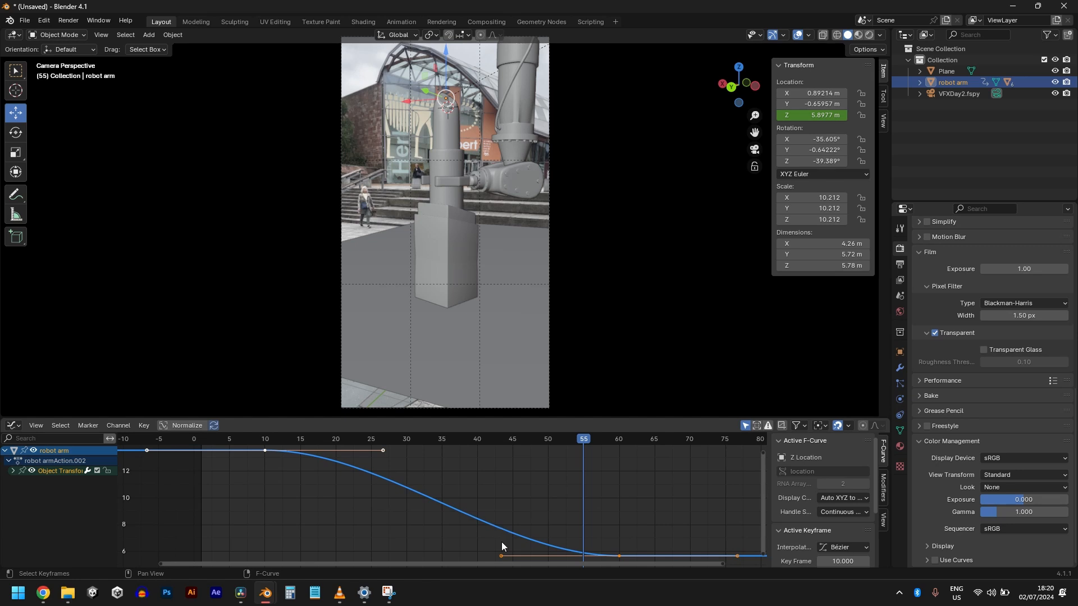
# Slide the incoming handle of the frame 60 keyframe along the time axis only, back to about frame 13.
pyautogui.click(501, 555)
pyautogui.scroll(-2, 527, 530)
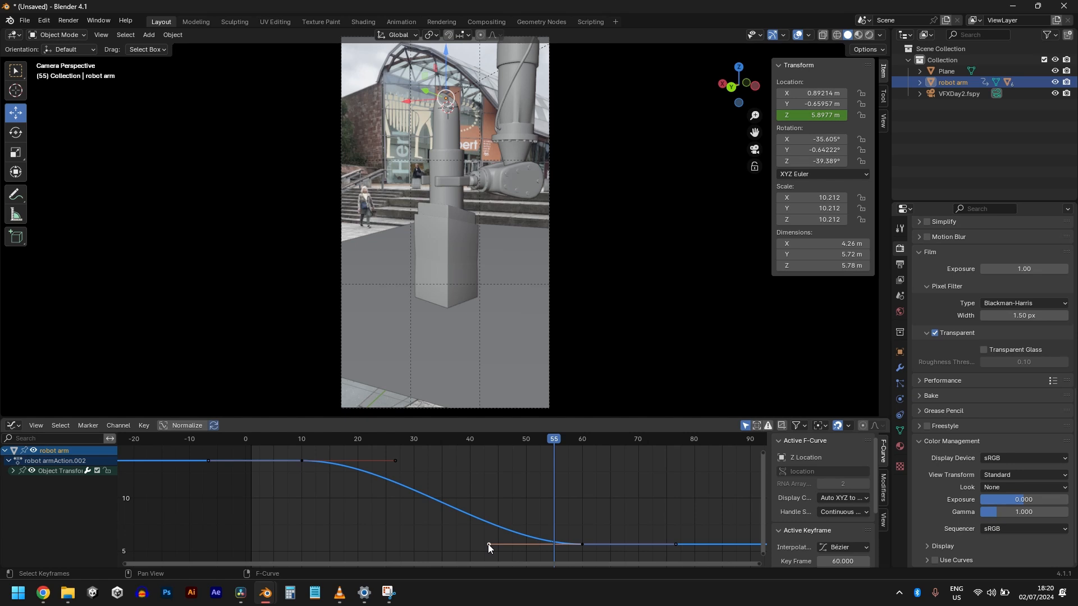
pyautogui.press('g')
pyautogui.press('x')
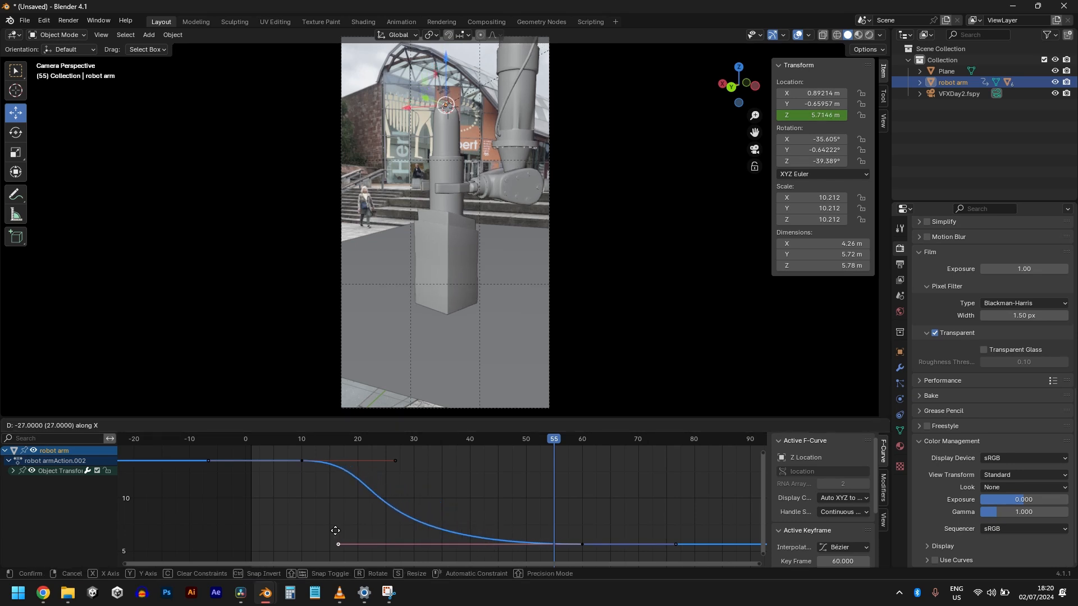
pyautogui.click(315, 524)
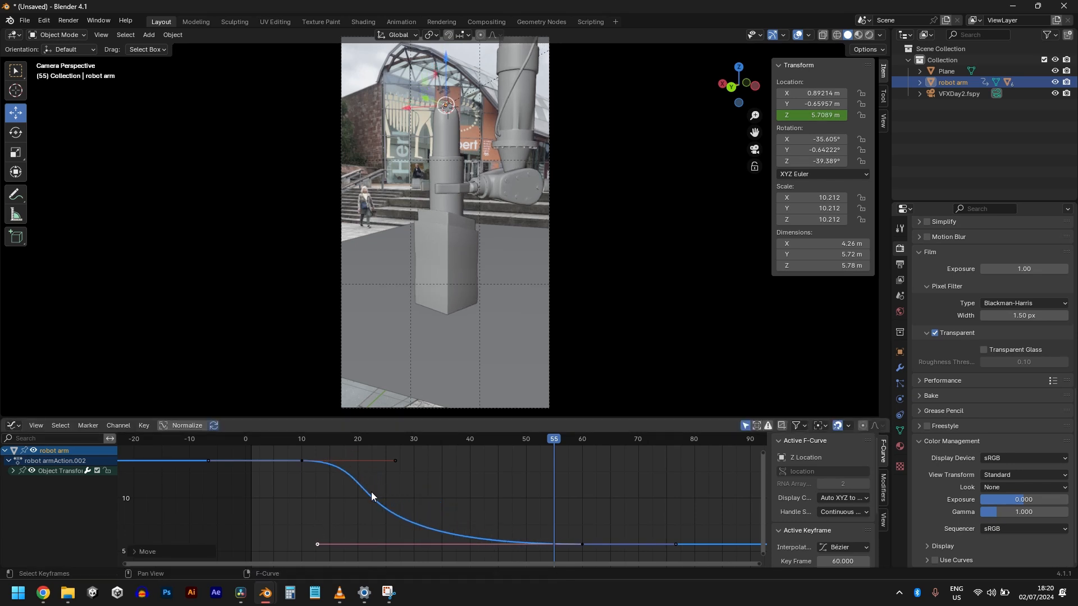
# Play the robot arm's descent from around frames 10 to 13 to check its easing.
pyautogui.press('space')
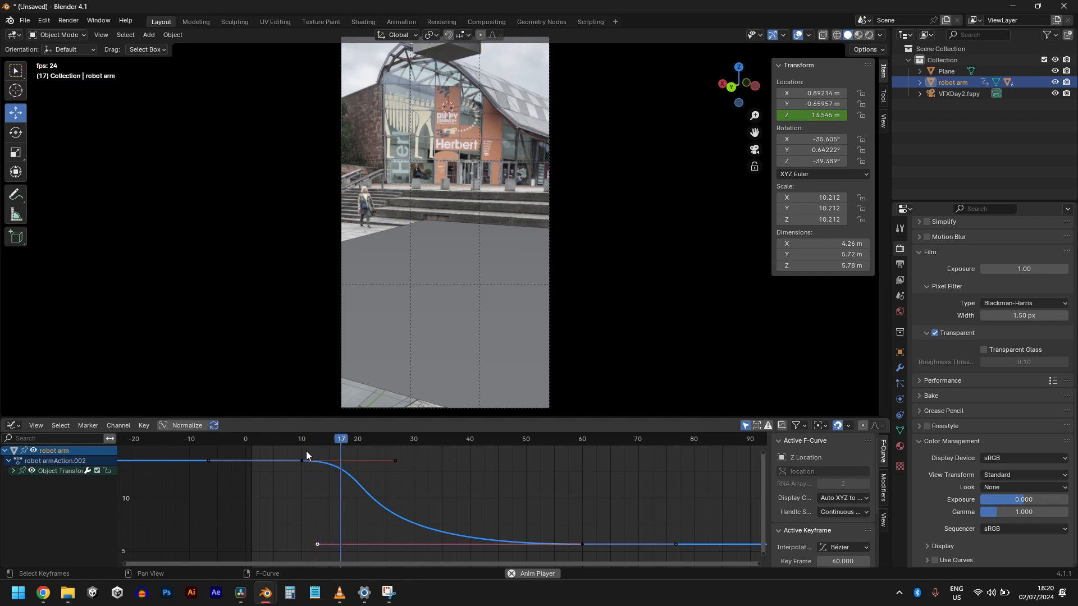
pyautogui.click(299, 436)
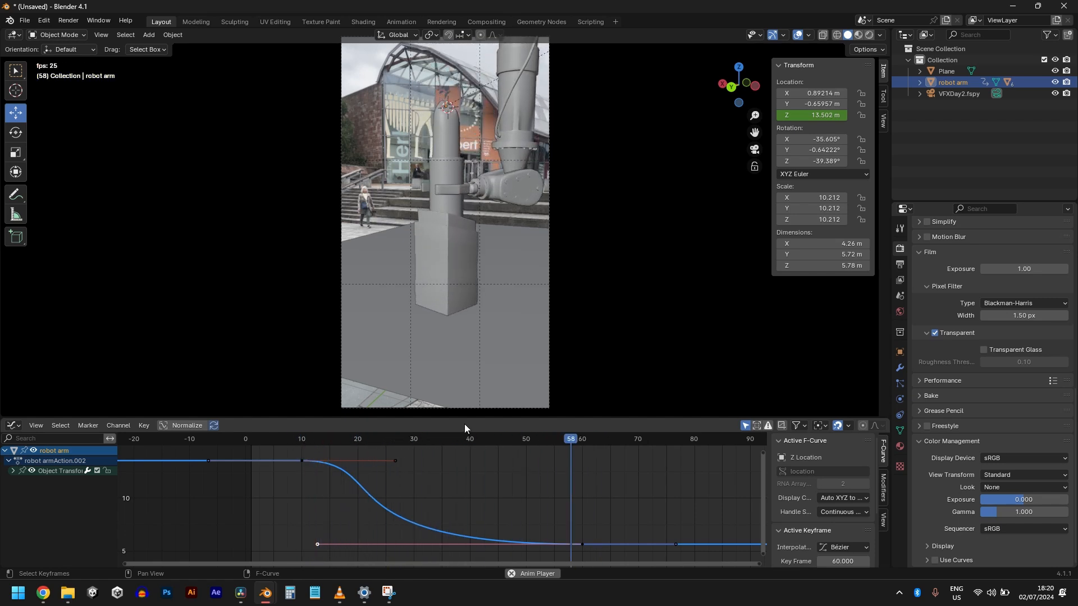
pyautogui.press('space')
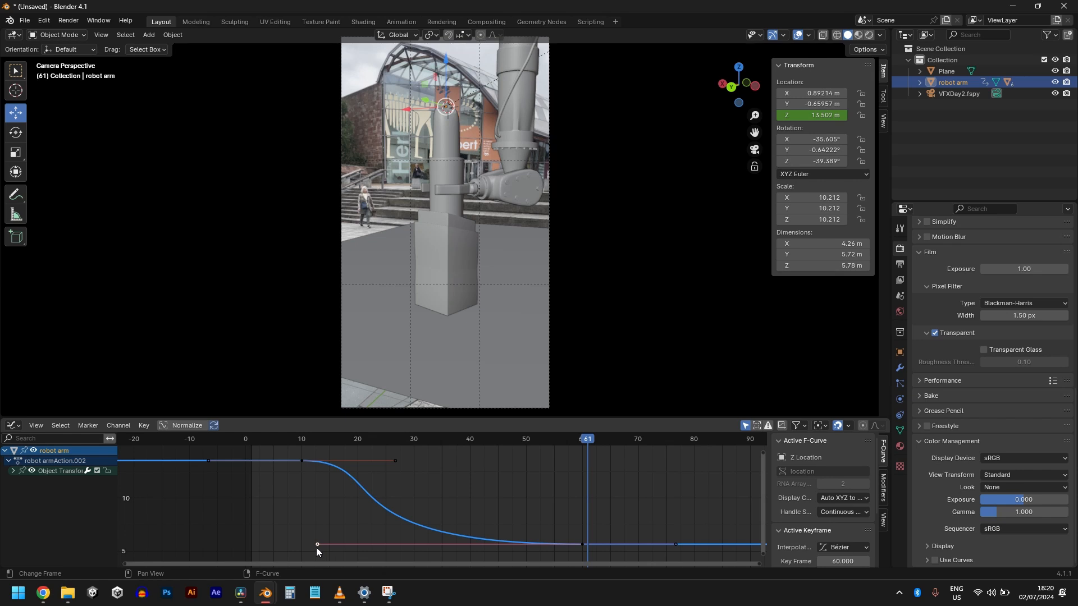
pyautogui.click(318, 440)
pyautogui.press('space')
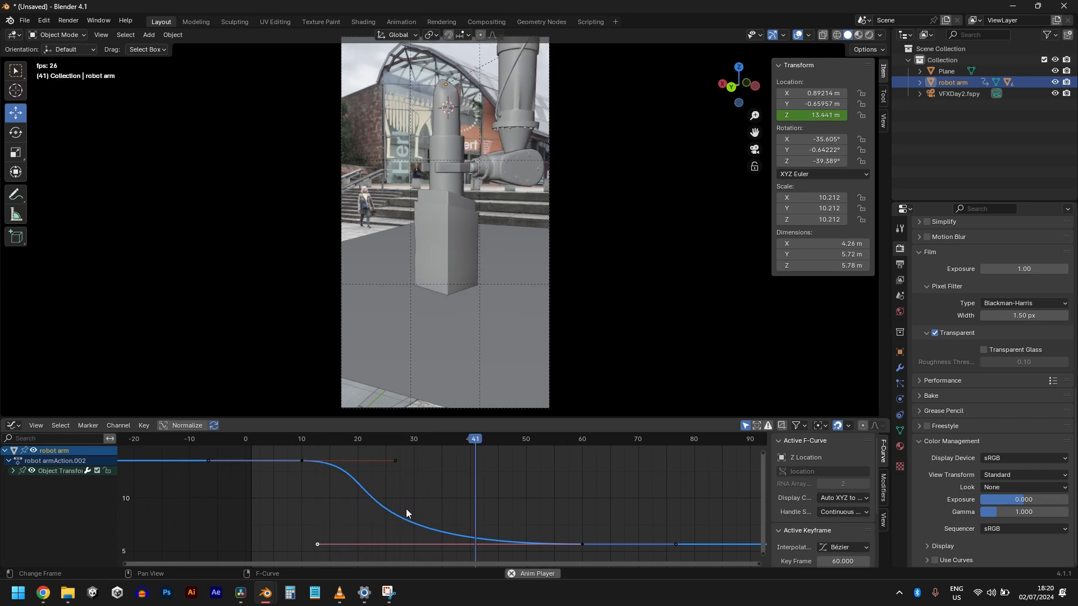
pyautogui.press('space')
# Slide the frame 60 keyframe's incoming handle along the time axis to about frame 28.
pyautogui.press('g')
pyautogui.press('x')
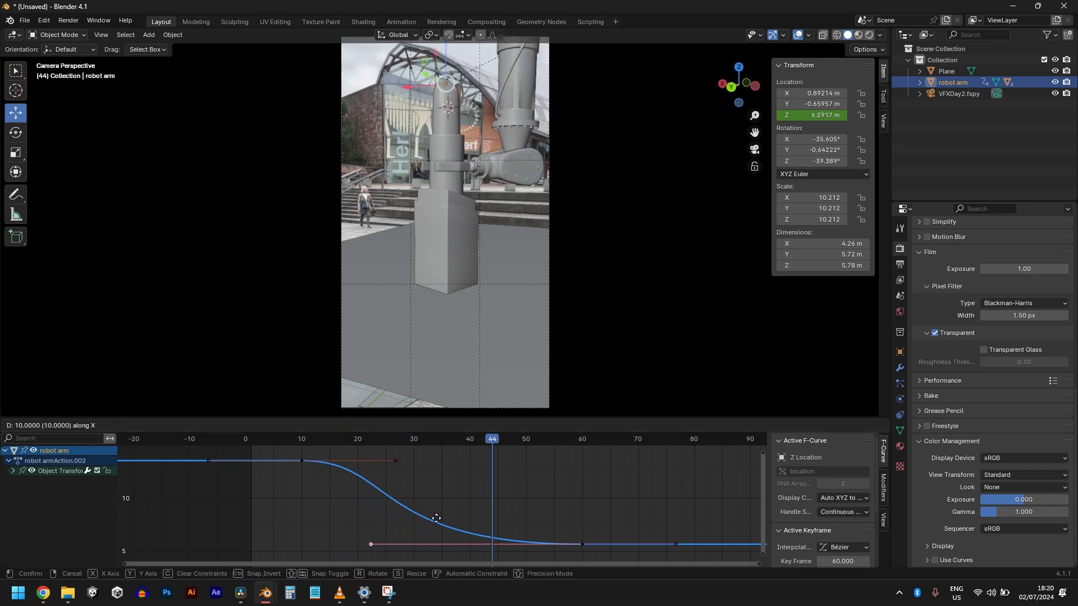
pyautogui.click(467, 510)
# Set the frame 10 keyframe's handle type to Vector and play the descent from about frame 10.
pyautogui.click(302, 460)
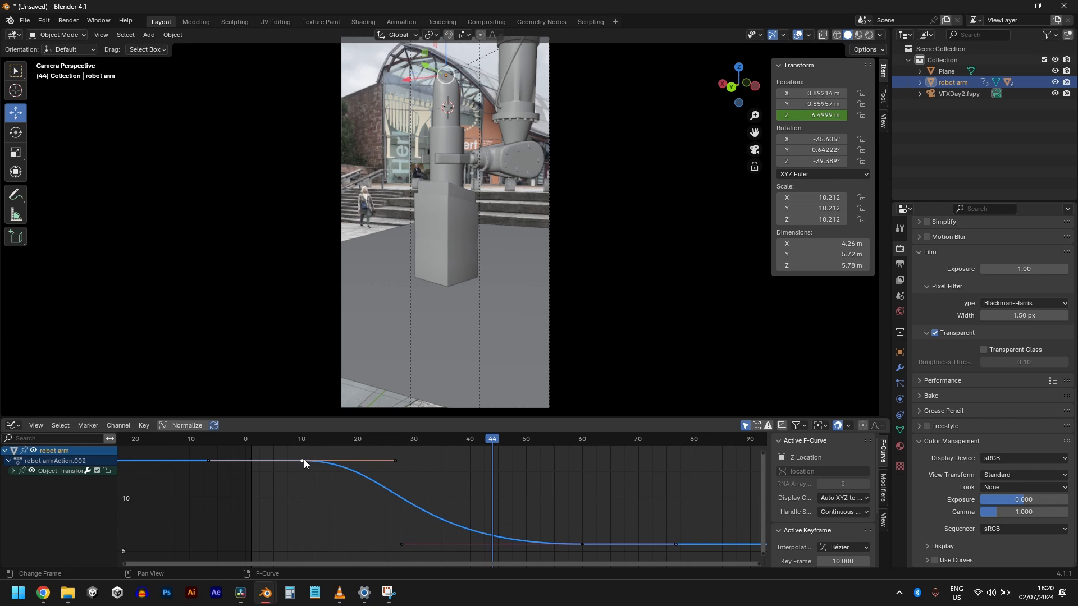
pyautogui.press('v')
pyautogui.click(284, 483)
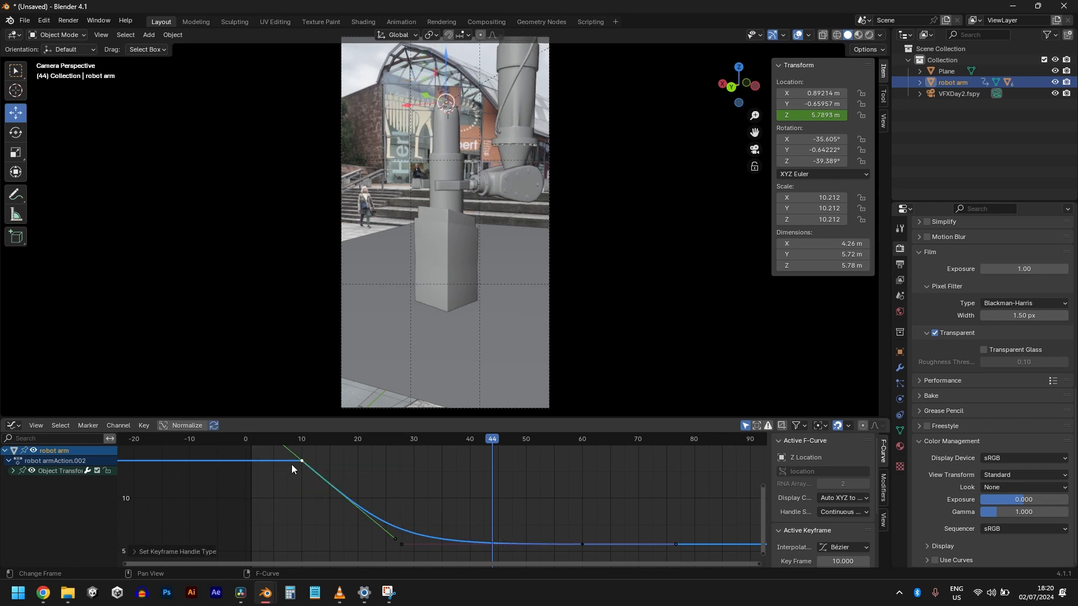
pyautogui.moveTo(302, 442)
pyautogui.mouseDown()
pyautogui.moveTo(325, 450)
pyautogui.moveTo(304, 448)
pyautogui.mouseUp()
pyautogui.press('space')
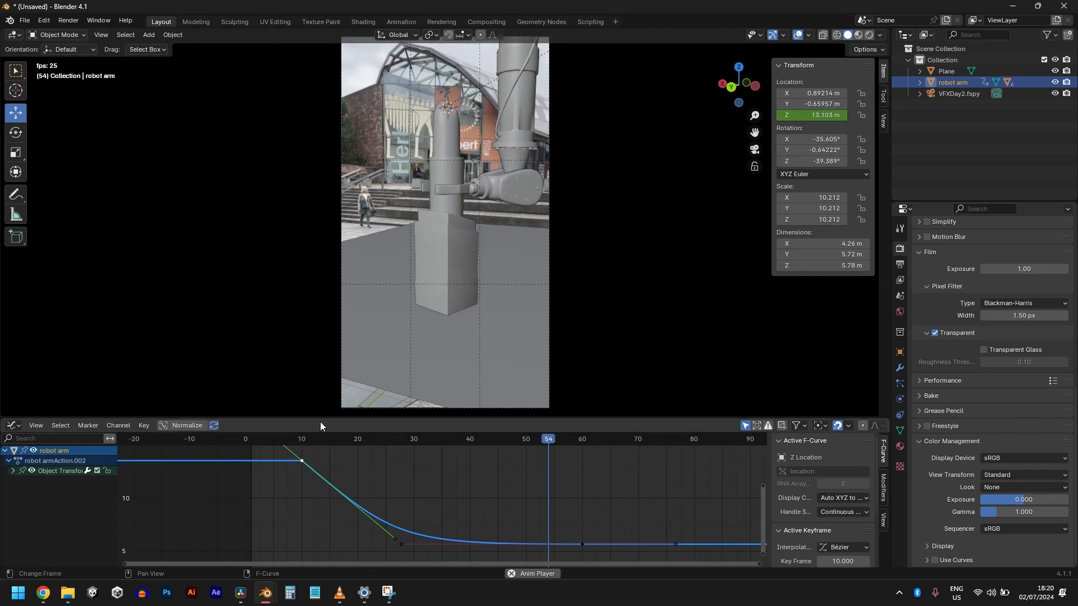
pyautogui.press('space')
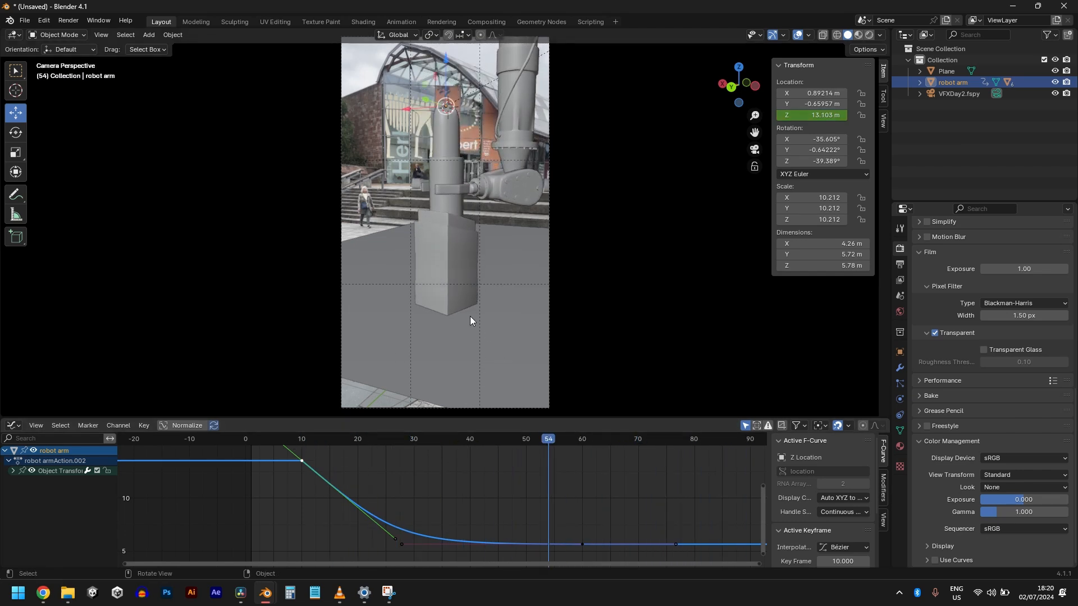
# Keyframe the rotation of Grabber hand 1 at frame 60.
pyautogui.click(524, 157)
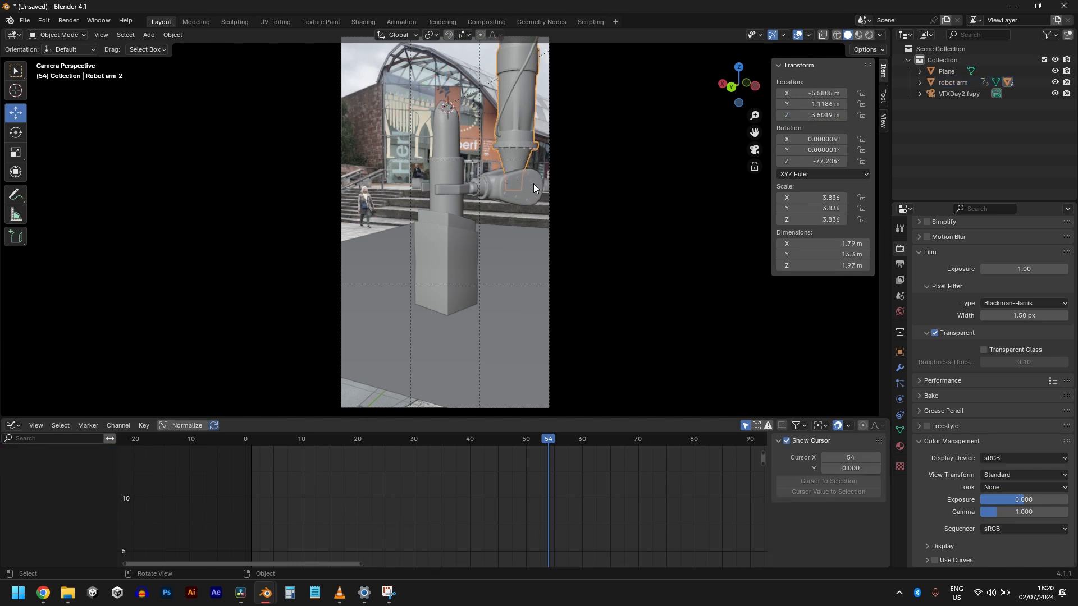
pyautogui.scroll(2, 457, 194)
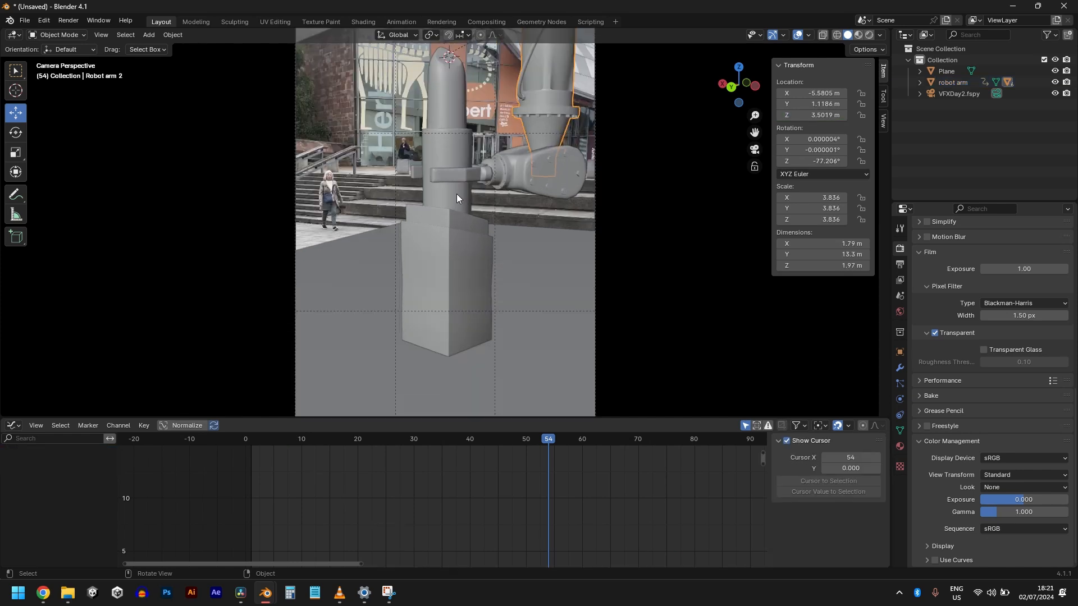
pyautogui.moveTo(456, 194); pyautogui.dragTo(516, 217, button='middle')
pyautogui.click(474, 190)
pyautogui.scroll(2, 506, 207)
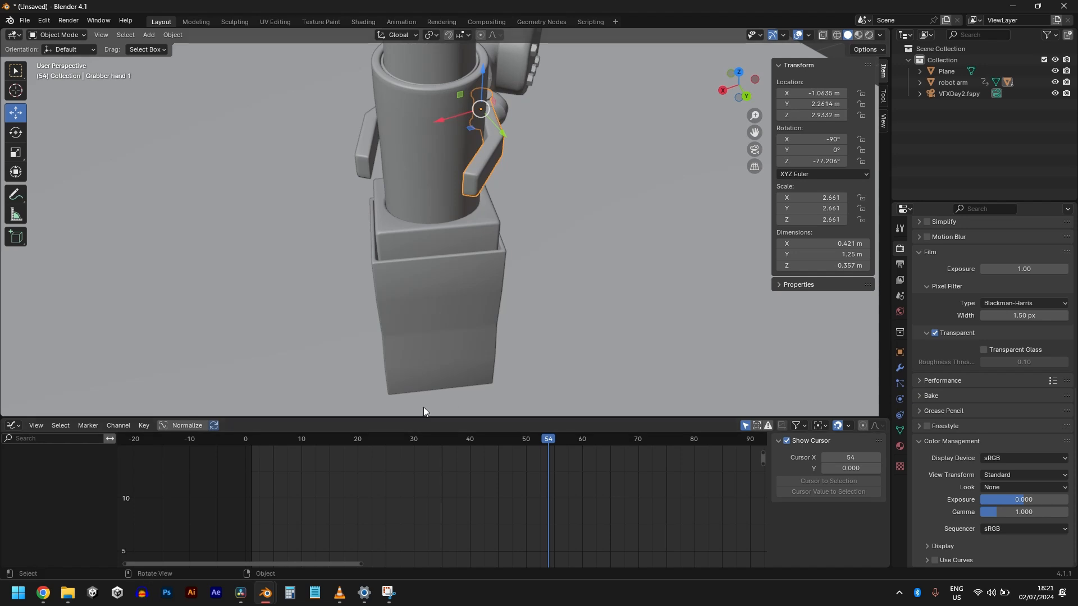
pyautogui.moveTo(317, 437); pyautogui.dragTo(561, 448)
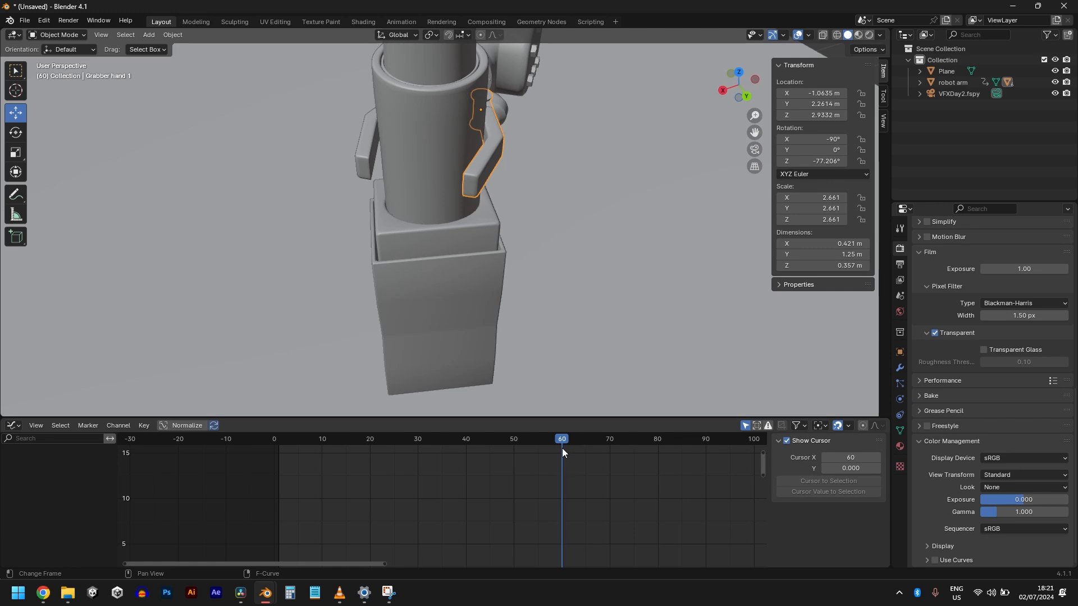
pyautogui.scroll(-2, 710, 140)
pyautogui.keyDown('shift'); pyautogui.moveTo(719, 137); pyautogui.dragTo(617, 200, button='middle'); pyautogui.keyUp('shift')
pyautogui.scroll(3, 645, 197)
pyautogui.moveTo(814, 160)
pyautogui.mouseDown()
pyautogui.moveTo(861, 166)
pyautogui.moveTo(827, 149)
pyautogui.mouseUp()
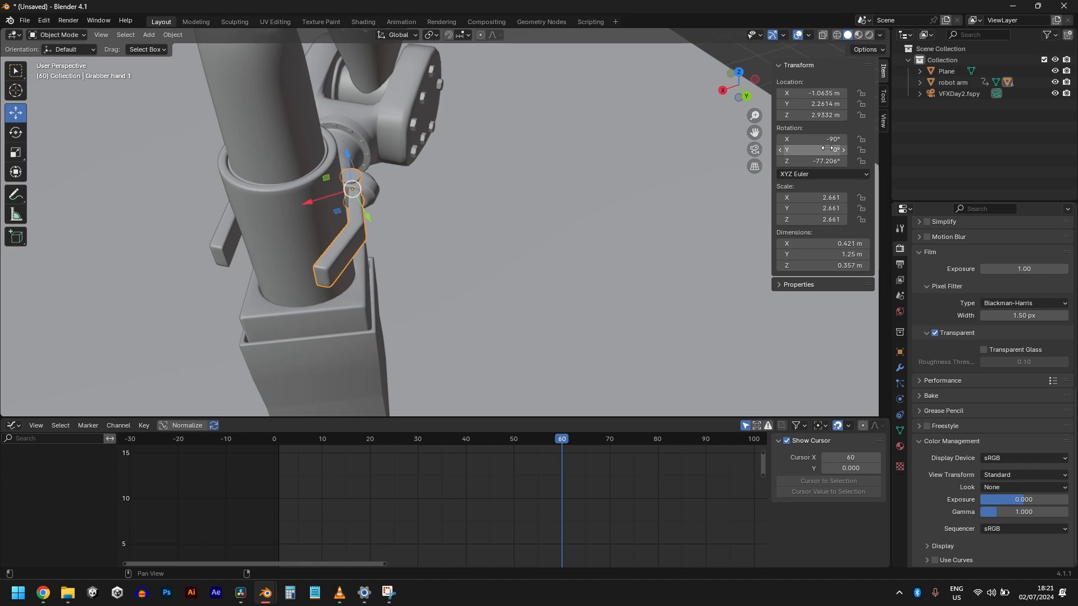
pyautogui.press('i')
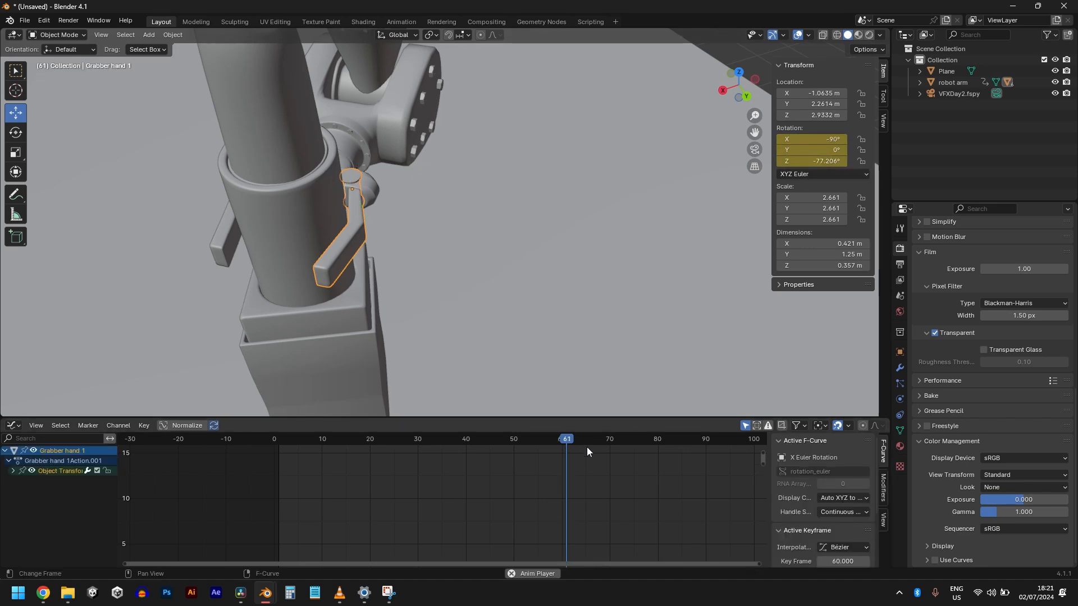
# At frame 90, swing Grabber hand 1 open about 24° around global Z and keyframe its rotation.
pyautogui.moveTo(587, 443); pyautogui.dragTo(705, 445)
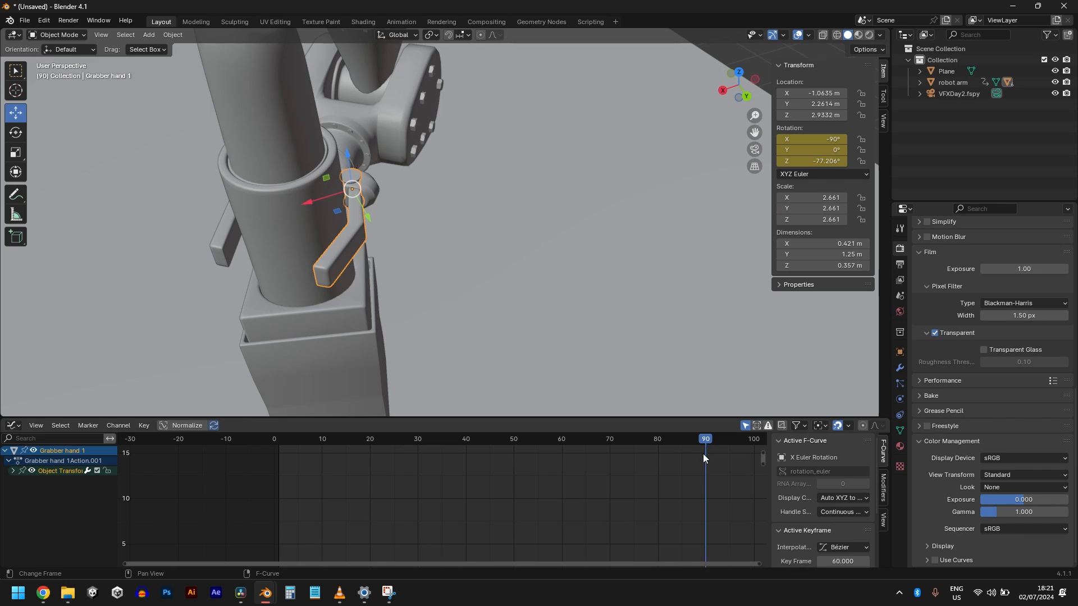
pyautogui.moveTo(702, 454); pyautogui.dragTo(553, 456, button='middle')
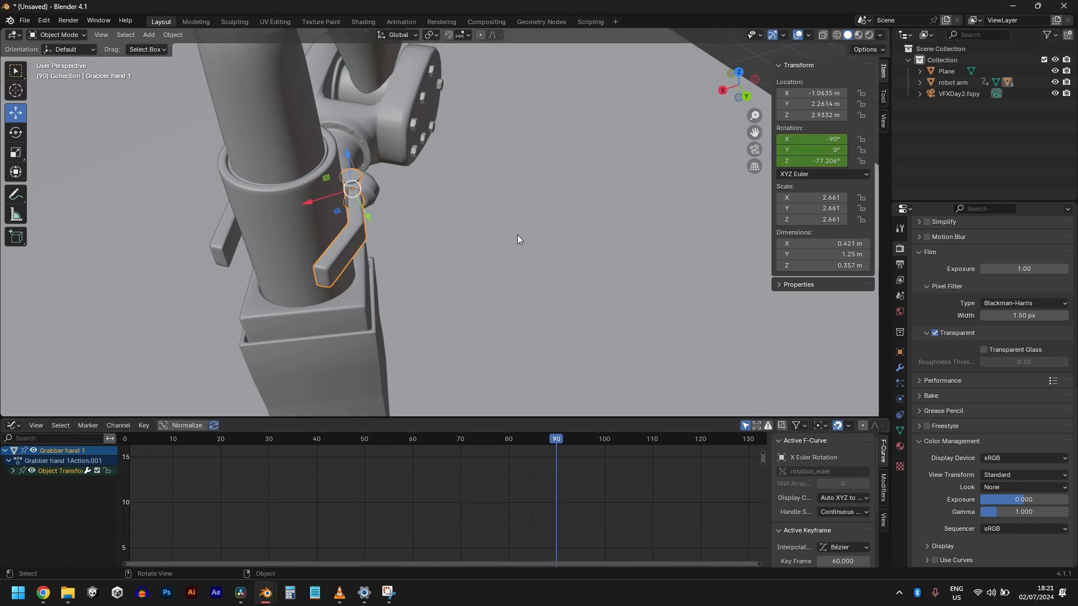
pyautogui.press('r')
pyautogui.press('z')
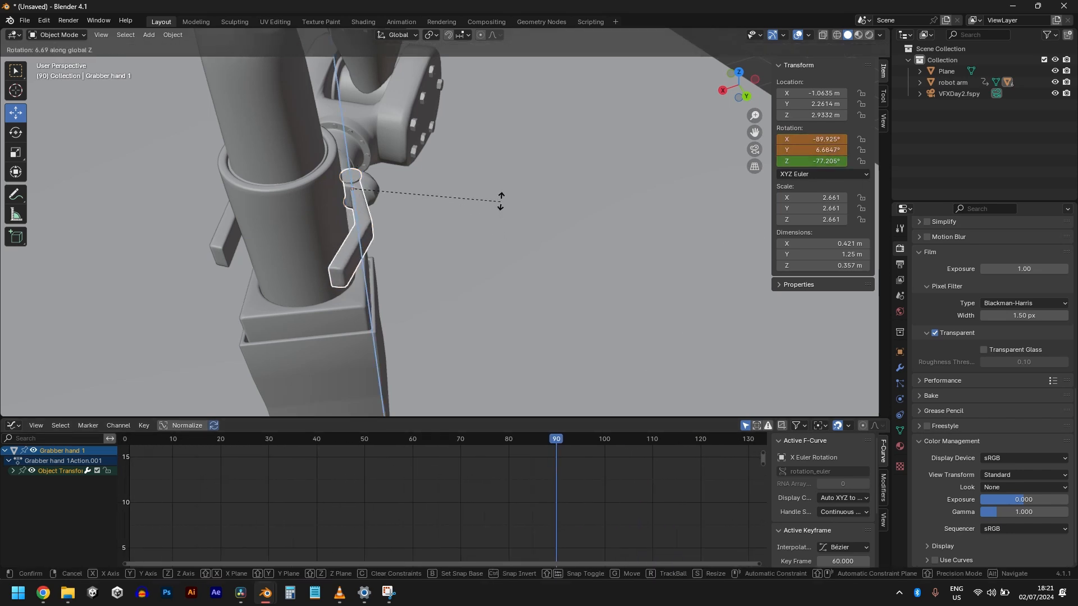
pyautogui.click(479, 161)
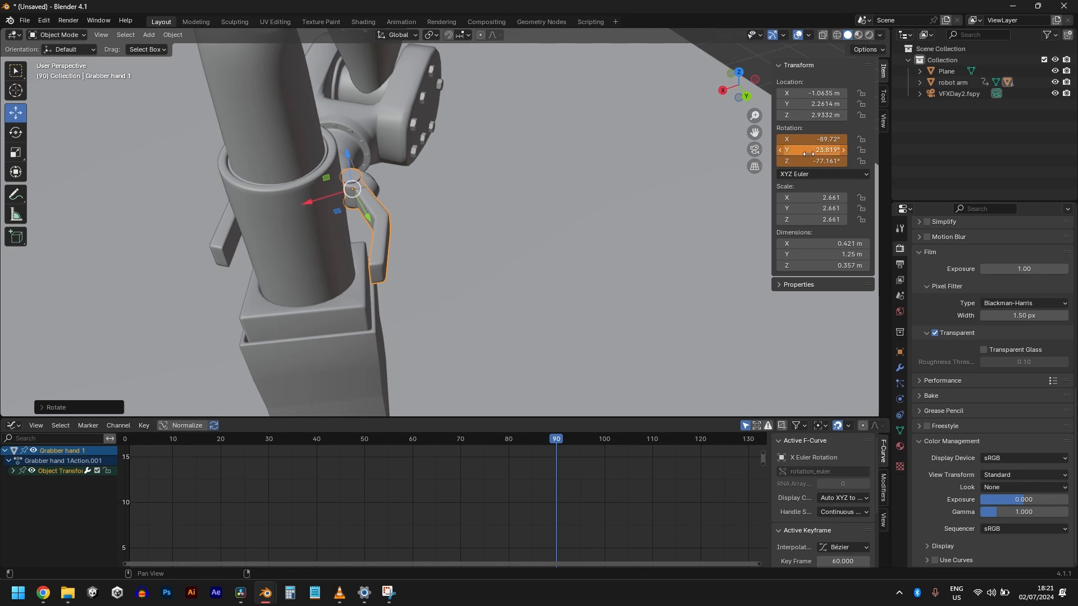
pyautogui.press('i')
# Keyframe the rotation of Grabber hand 2, the opposite gripper finger, at frame 60.
pyautogui.moveTo(402, 264); pyautogui.dragTo(358, 289, button='middle')
pyautogui.click(416, 440)
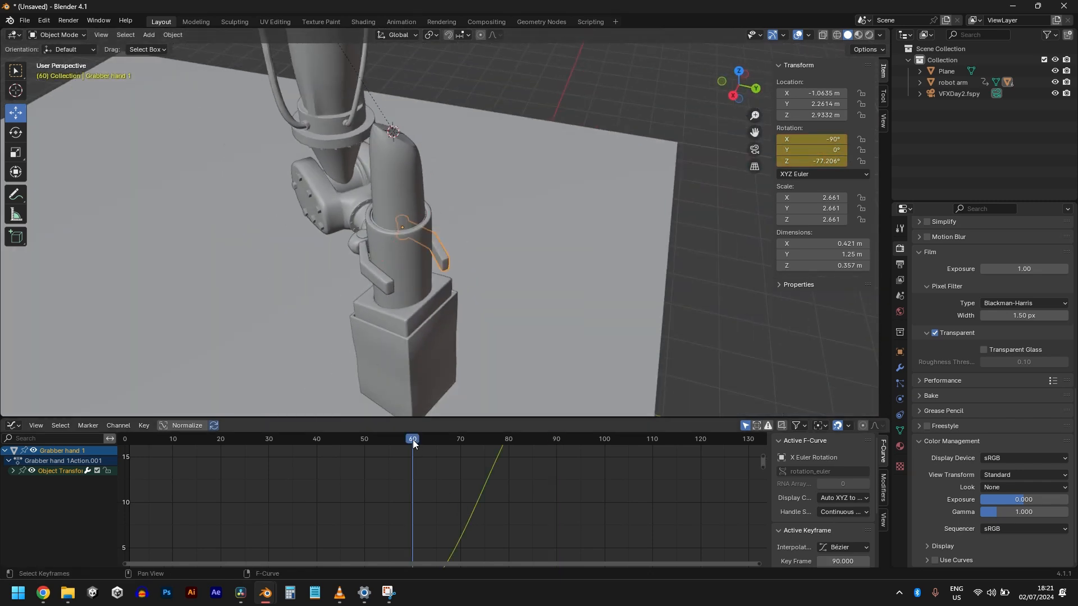
pyautogui.click(387, 274)
pyautogui.press('i')
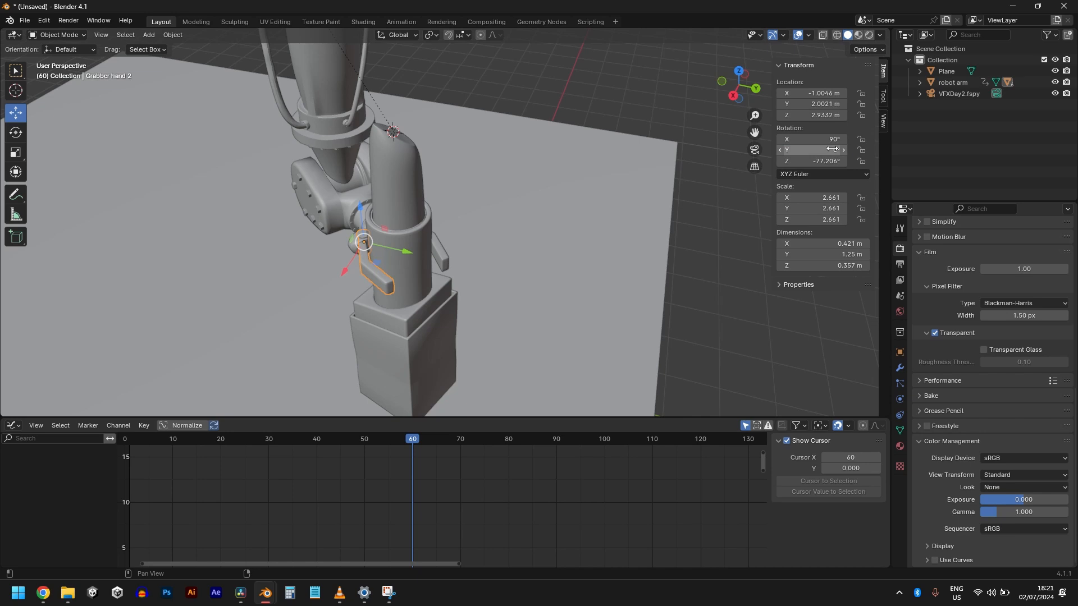
# At frame 90, swing Grabber hand 2 open about 19° around global Z, refining it from the top view, and keyframe its rotation.
pyautogui.click(555, 440)
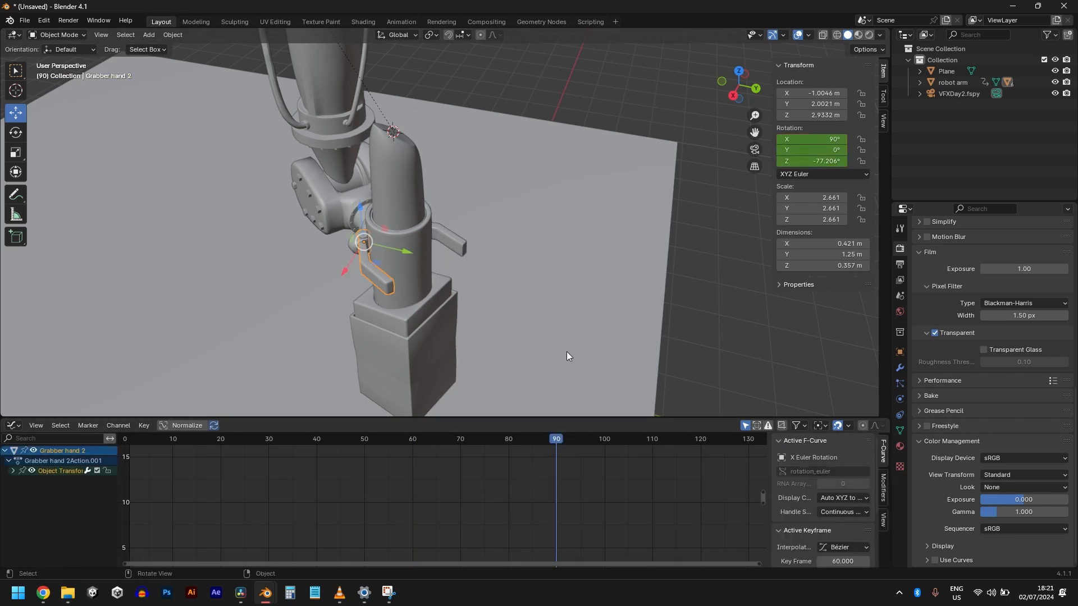
pyautogui.press('r')
pyautogui.press('z')
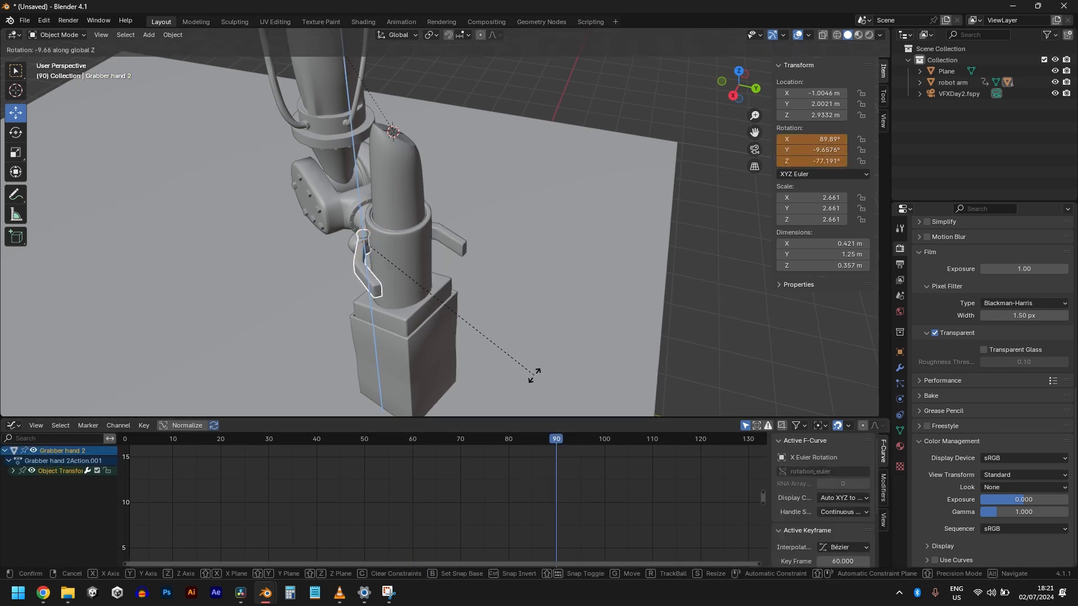
pyautogui.click(532, 375)
pyautogui.press('KP_7')
pyautogui.scroll(5, 518, 352)
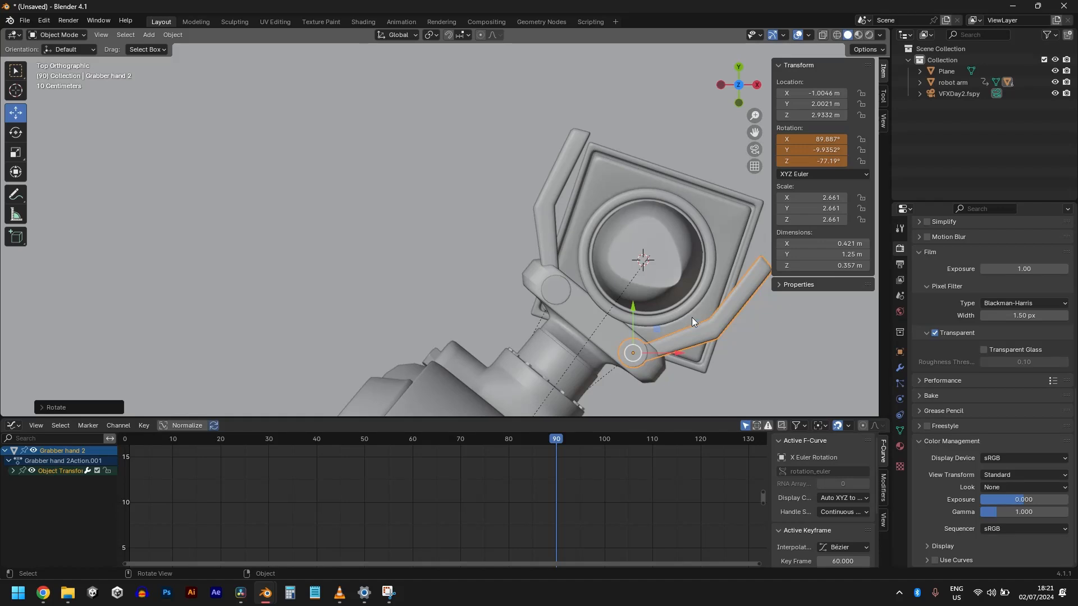
pyautogui.press('r')
pyautogui.press('z')
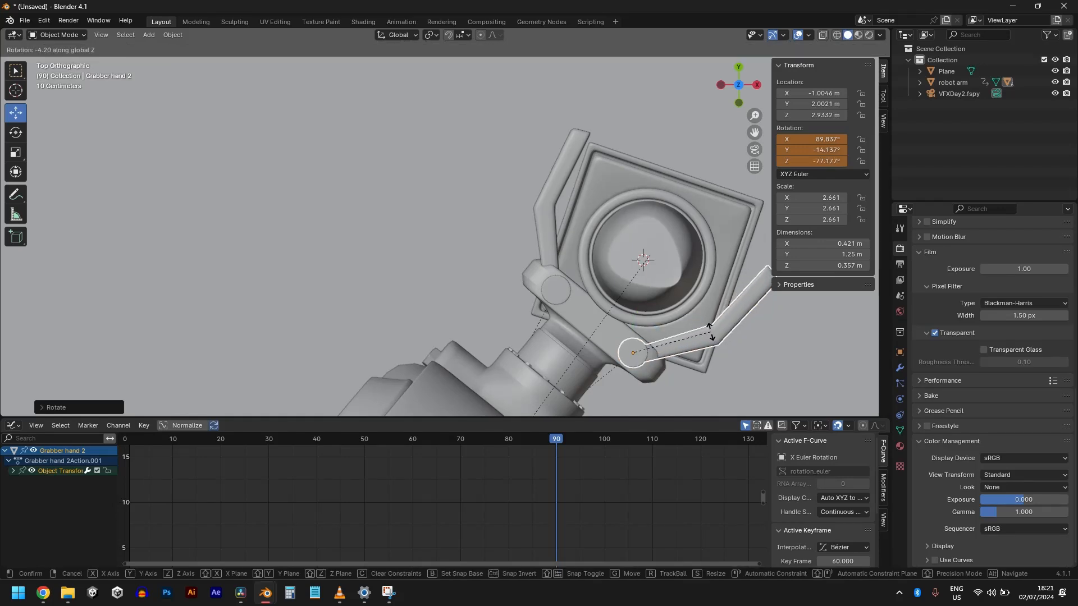
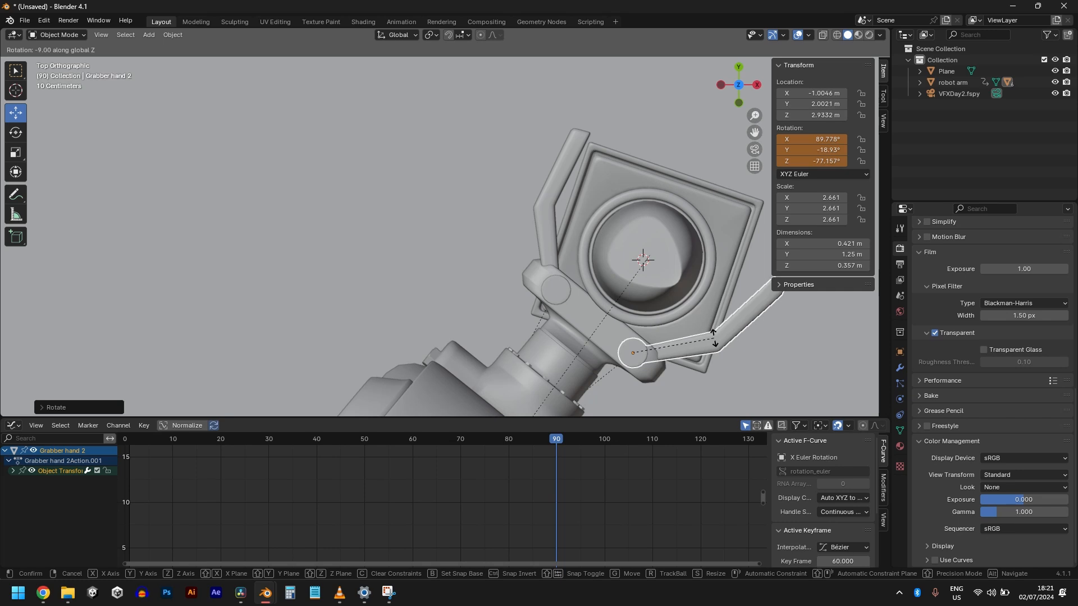
pyautogui.click(713, 337)
pyautogui.press('i')
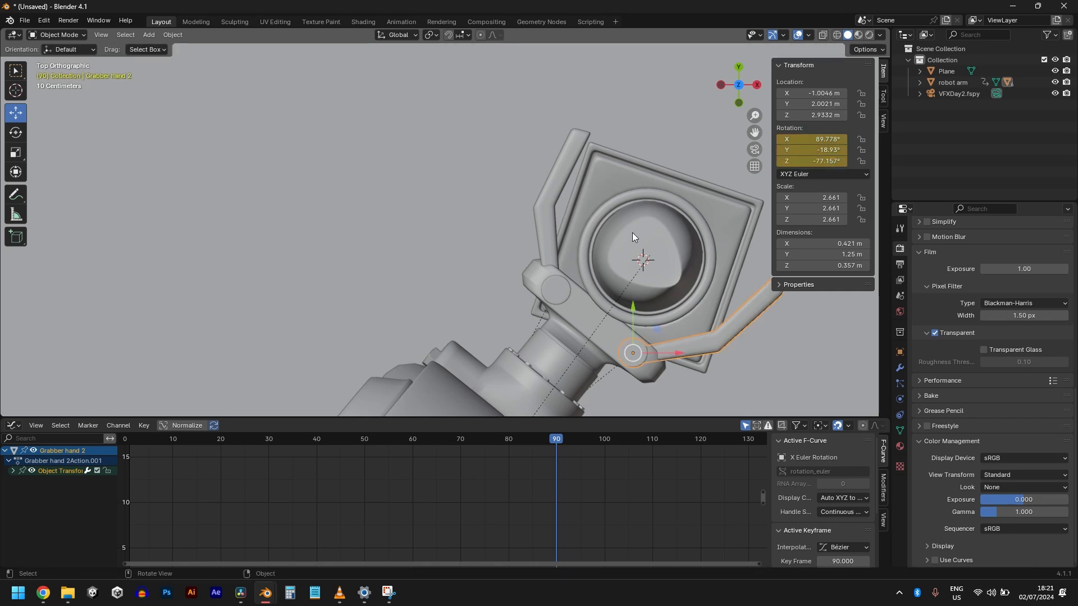
# Play the animation from frame 50 and watch both grabber hands release the lipstick.
pyautogui.moveTo(632, 233); pyautogui.dragTo(387, 364, button='middle')
pyautogui.click(359, 439)
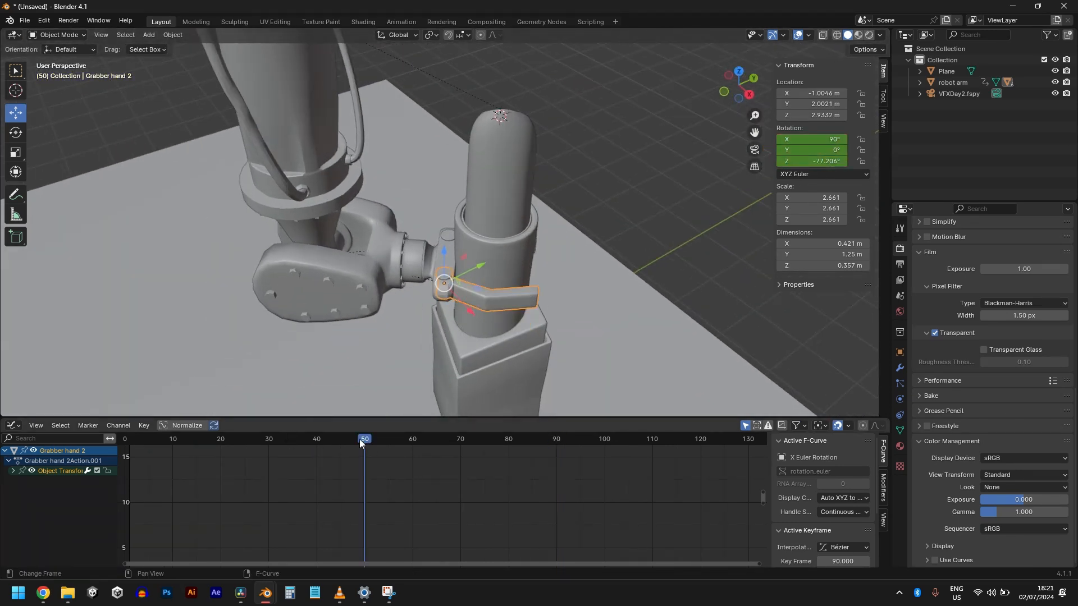
pyautogui.press('space')
pyautogui.moveTo(572, 335); pyautogui.dragTo(497, 318, button='middle')
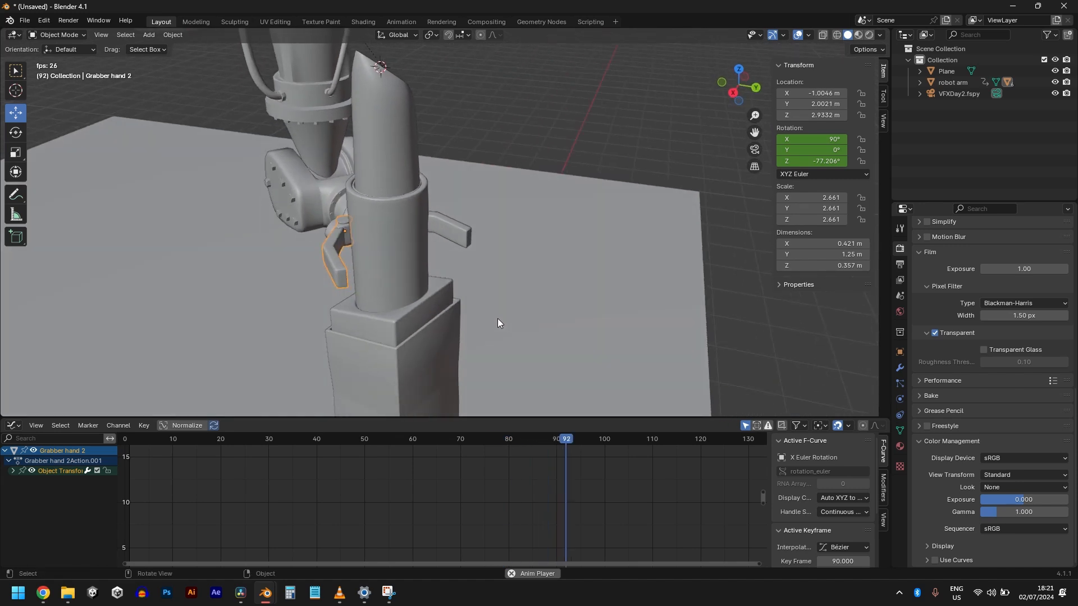
# Replay the gripper release from frame 30, then inspect the open grabber hands around frame 91.
pyautogui.click(271, 437)
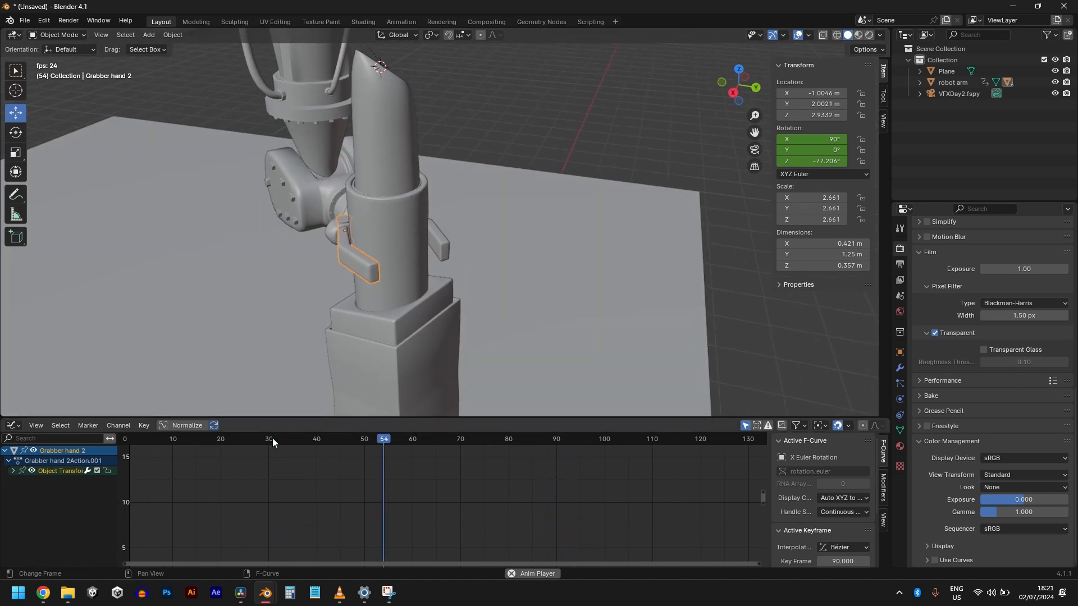
pyautogui.click(322, 196)
pyautogui.press('space')
pyautogui.click(554, 441)
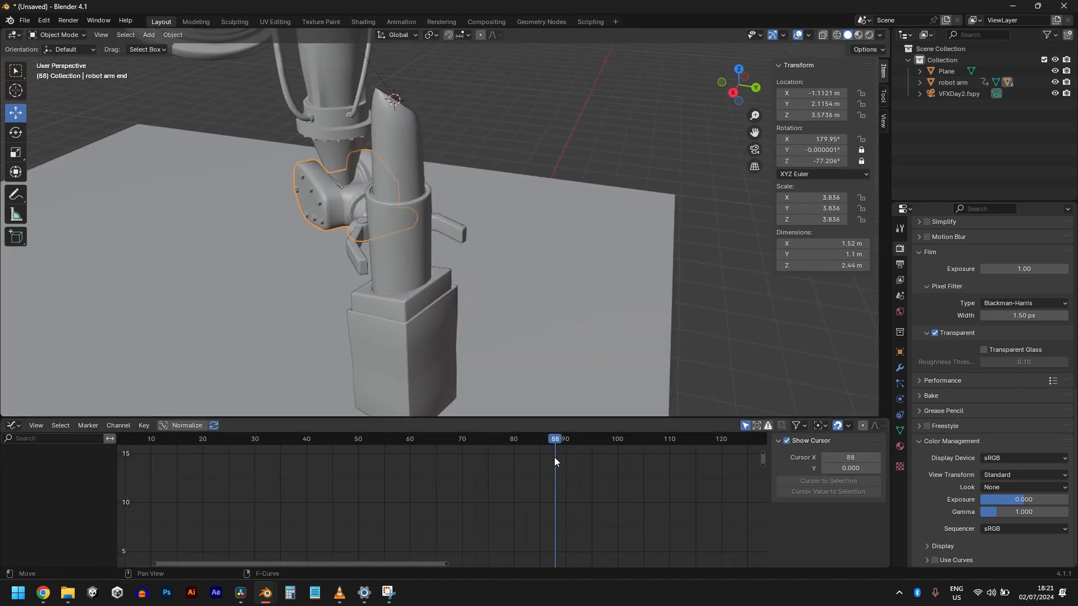
pyautogui.moveTo(554, 460); pyautogui.dragTo(572, 459)
pyautogui.moveTo(522, 382); pyautogui.dragTo(469, 204, button='middle')
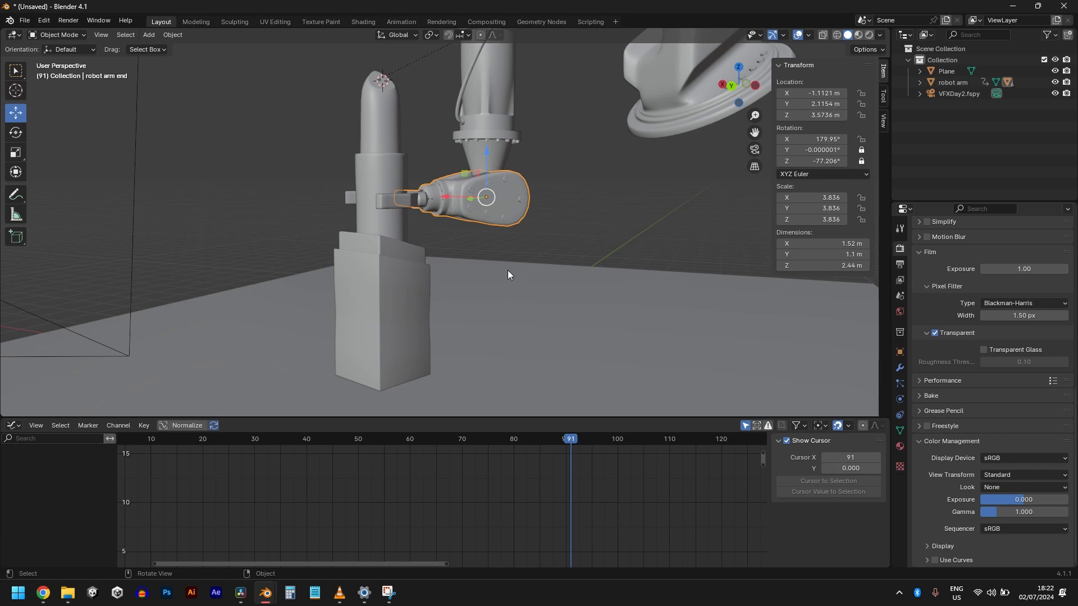
# At frame 70, keyframe only the X rotation of the robot arm end.
pyautogui.click(550, 212)
pyautogui.click(524, 212)
pyautogui.moveTo(428, 446); pyautogui.dragTo(461, 455)
pyautogui.rightClick(823, 138)
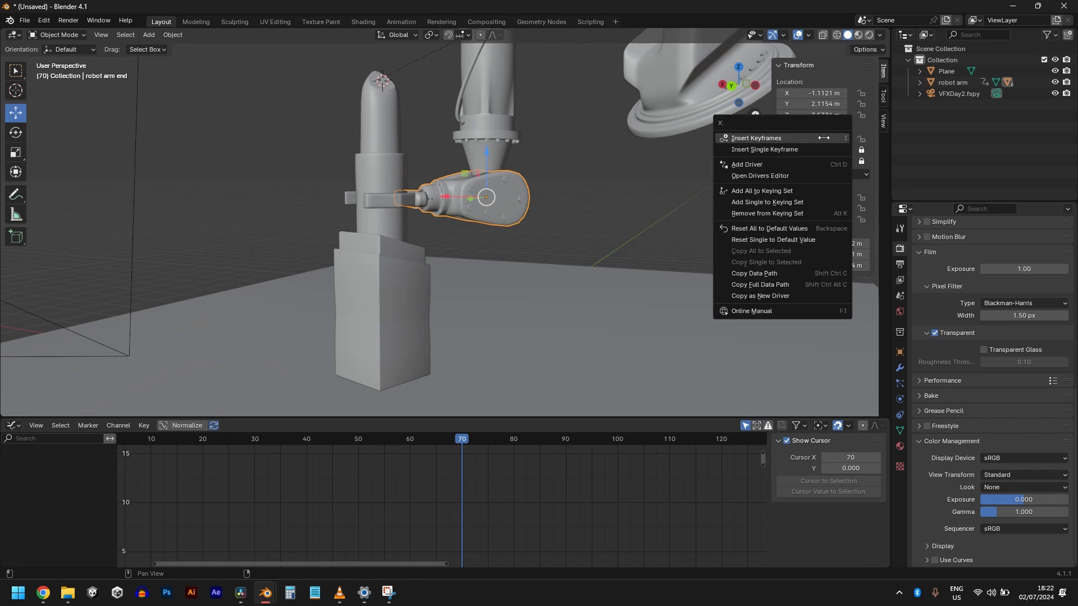
pyautogui.click(808, 150)
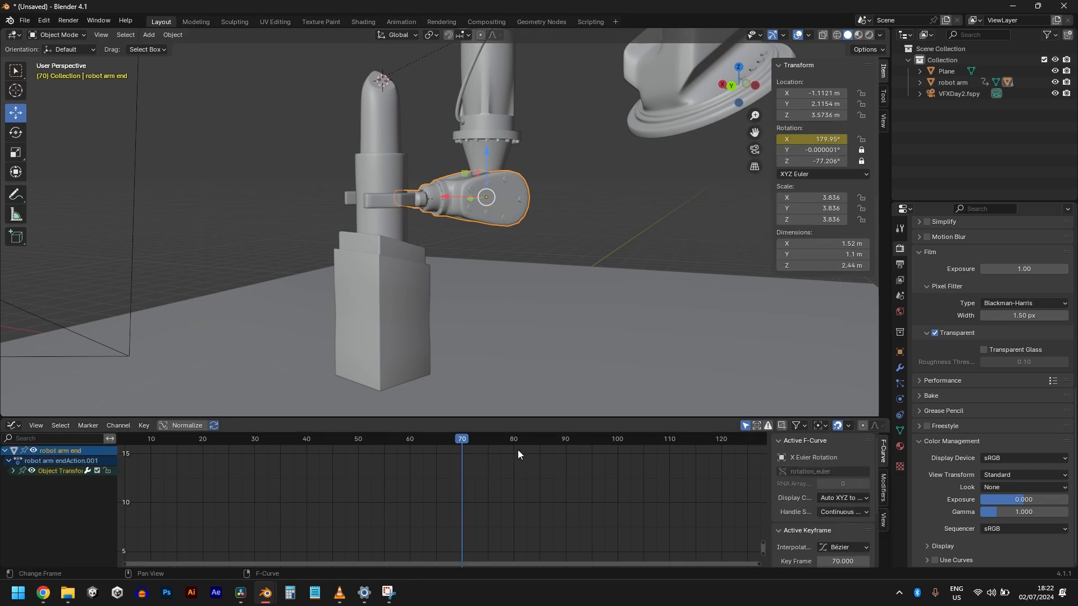
# At frame 120, tilt the robot arm end down to an X rotation of about 131° and keyframe it.
pyautogui.moveTo(583, 444); pyautogui.dragTo(721, 456)
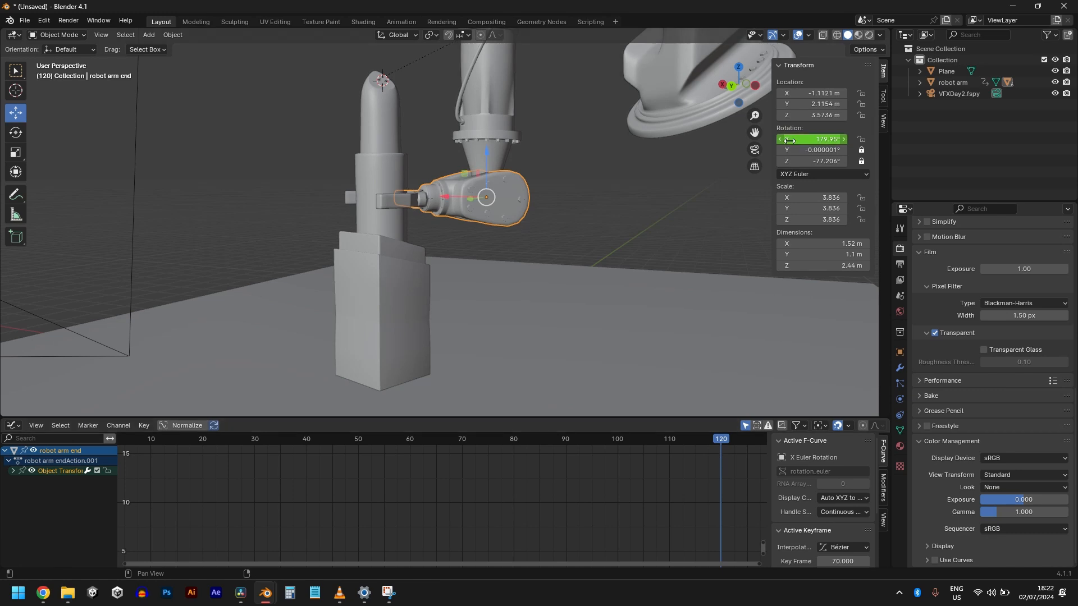
pyautogui.moveTo(819, 139); pyautogui.dragTo(853, 139)
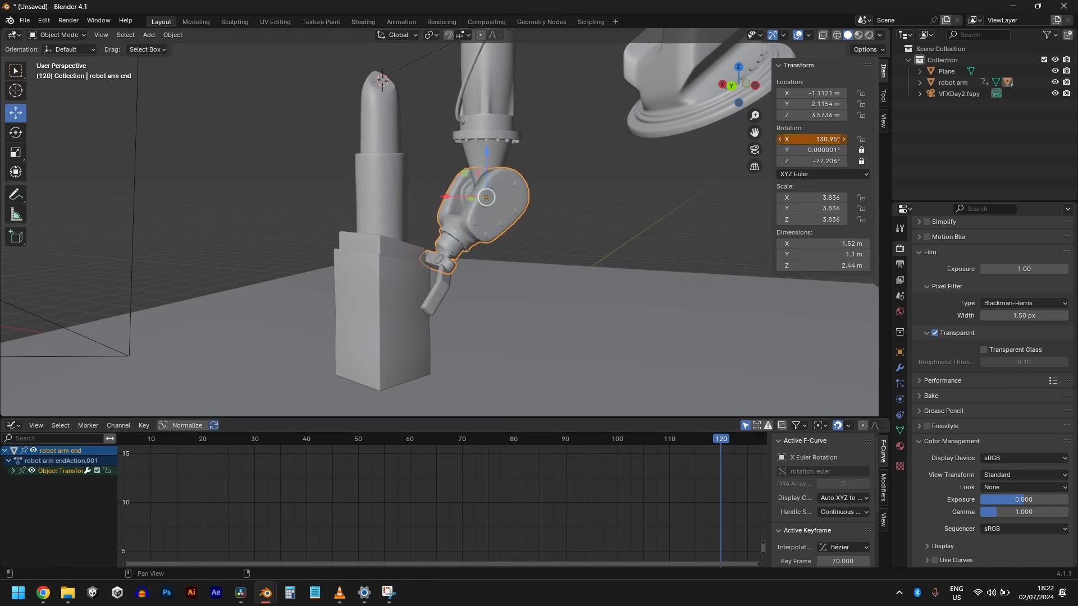
pyautogui.rightClick(800, 142)
pyautogui.click(800, 142)
# Scrub between about frames 93 and 99 and examine how the tilting arm end and grabber hands clear the lipstick.
pyautogui.moveTo(583, 292); pyautogui.dragTo(739, 460, button='middle')
pyautogui.moveTo(701, 440); pyautogui.dragTo(613, 440)
pyautogui.moveTo(586, 325); pyautogui.dragTo(413, 341, button='middle')
pyautogui.scroll(5, 412, 341)
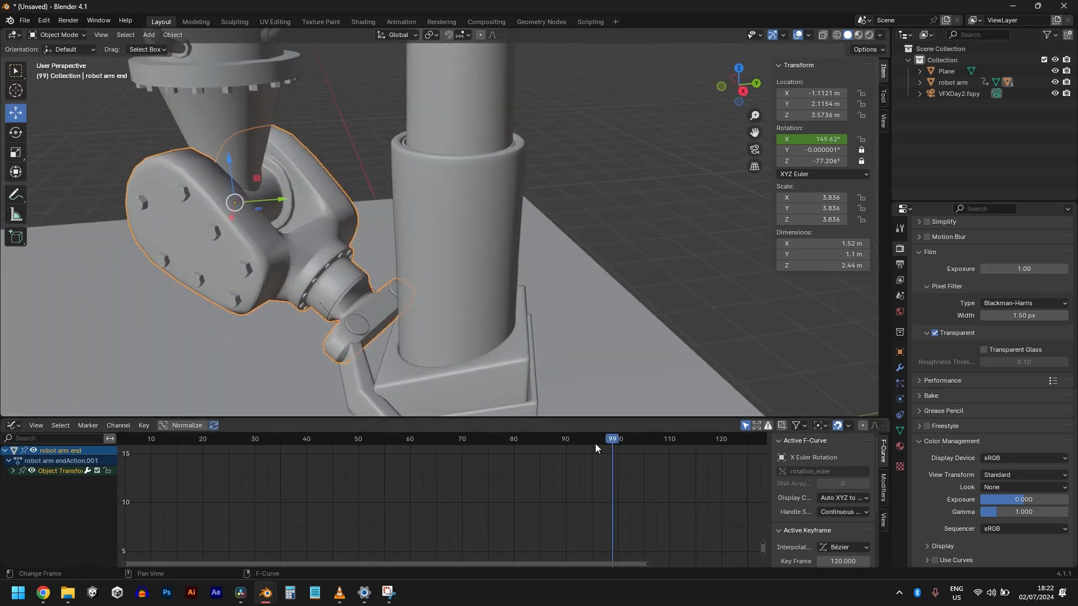
pyautogui.moveTo(595, 443)
pyautogui.mouseDown()
pyautogui.moveTo(570, 446)
pyautogui.moveTo(596, 443)
pyautogui.mouseUp()
pyautogui.scroll(-2, 539, 382)
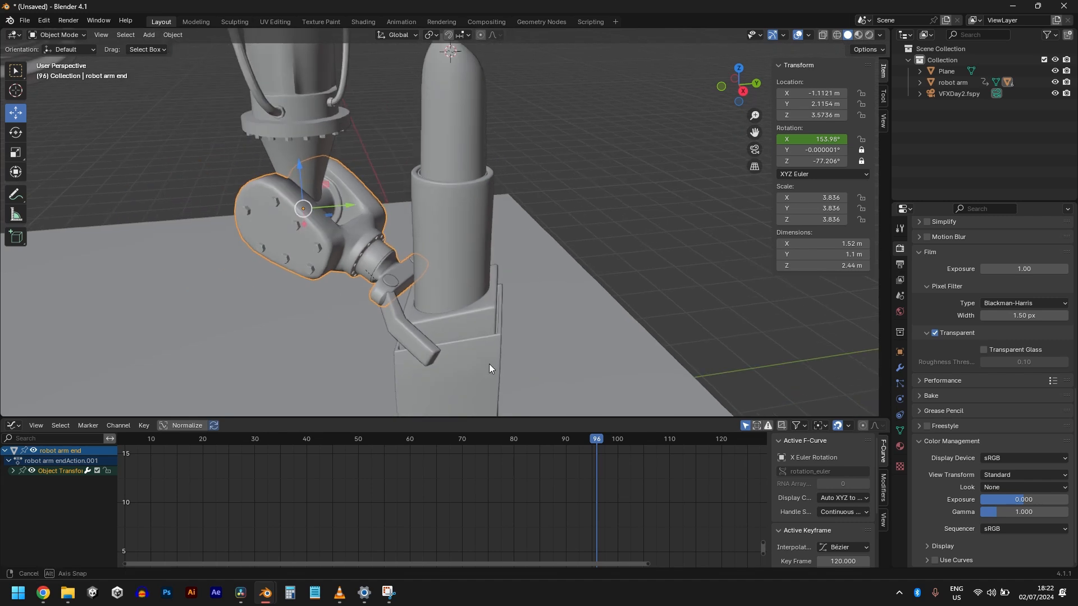
pyautogui.moveTo(489, 364); pyautogui.dragTo(435, 363, button='middle')
pyautogui.scroll(1, 538, 453)
pyautogui.moveTo(605, 439)
pyautogui.mouseDown()
pyautogui.moveTo(520, 437)
pyautogui.moveTo(647, 465)
pyautogui.moveTo(592, 449)
pyautogui.mouseUp()
pyautogui.scroll(-4, 597, 369)
pyautogui.moveTo(597, 370); pyautogui.dragTo(531, 236, button='middle')
pyautogui.click(532, 236)
pyautogui.scroll(-2, 565, 266)
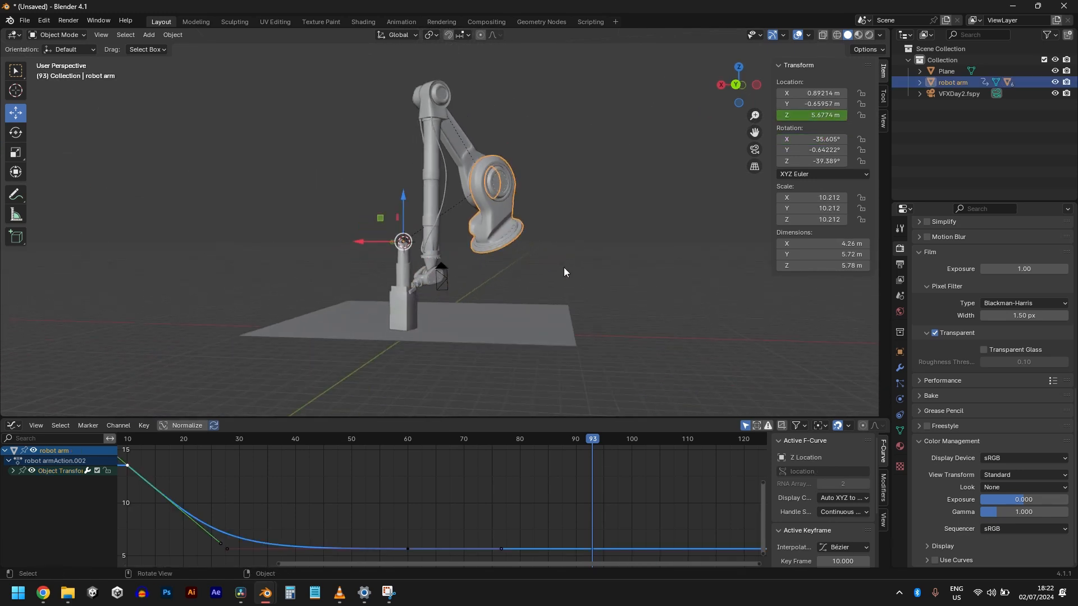
pyautogui.press('g')
pyautogui.press('z')
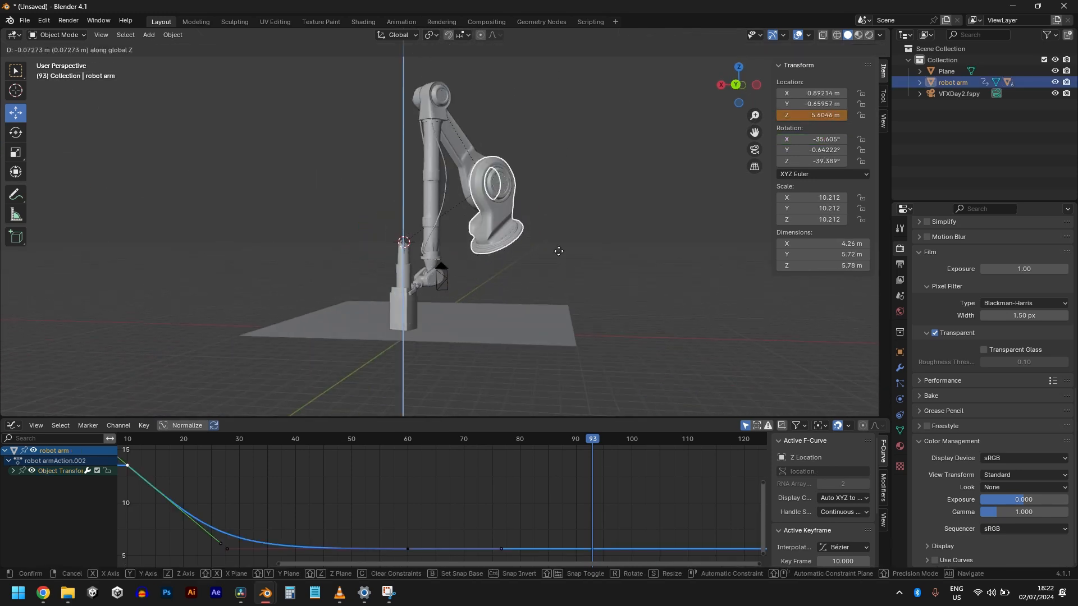
pyautogui.click(571, 278)
pyautogui.scroll(2, 567, 271)
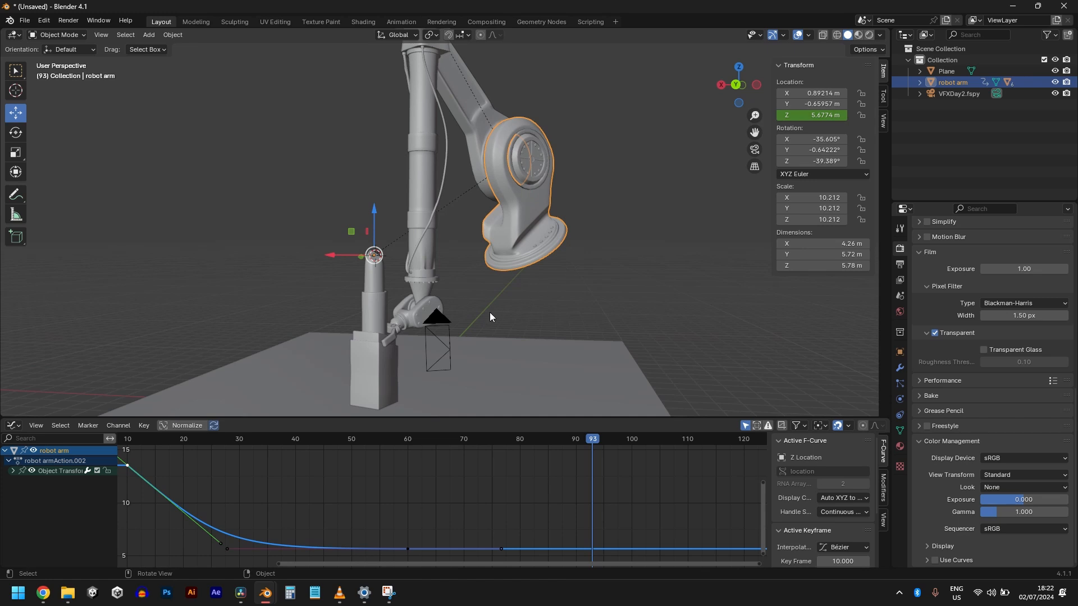
pyautogui.keyDown('shift'); pyautogui.moveTo(467, 329); pyautogui.dragTo(477, 308, button='middle'); pyautogui.keyUp('shift')
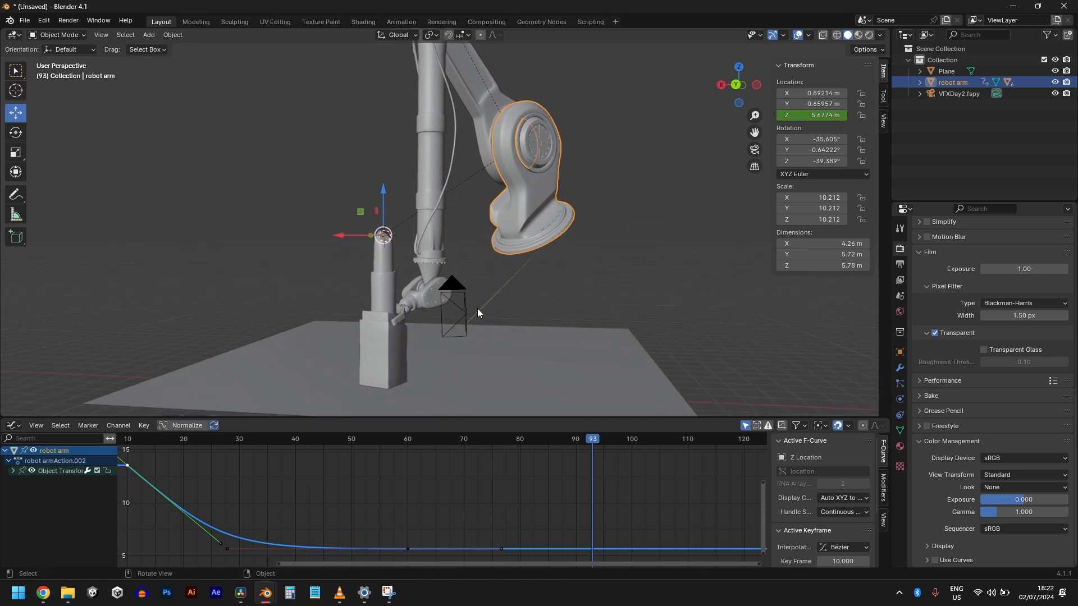
# Select the lipstick and examine its position against the gripper around frame 78.
pyautogui.click(388, 338)
pyautogui.moveTo(388, 337); pyautogui.dragTo(404, 291, button='middle')
pyautogui.moveTo(493, 445)
pyautogui.mouseDown()
pyautogui.moveTo(702, 460)
pyautogui.moveTo(236, 457)
pyautogui.moveTo(507, 457)
pyautogui.mouseUp()
pyautogui.moveTo(495, 316); pyautogui.dragTo(451, 231, button='middle')
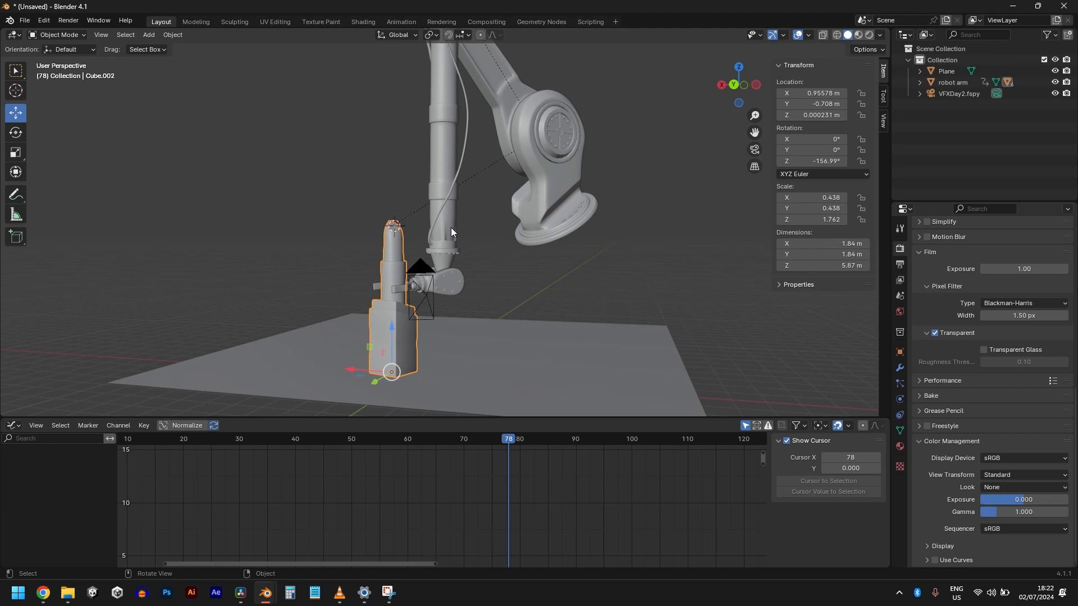
pyautogui.click(445, 181)
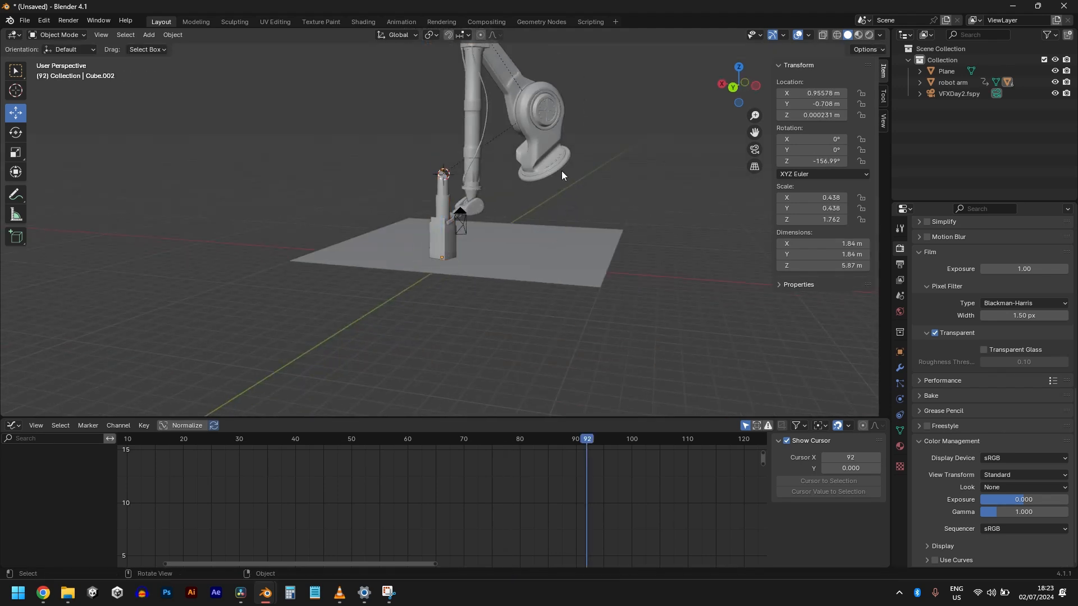
pyautogui.click(561, 170)
pyautogui.press('g')
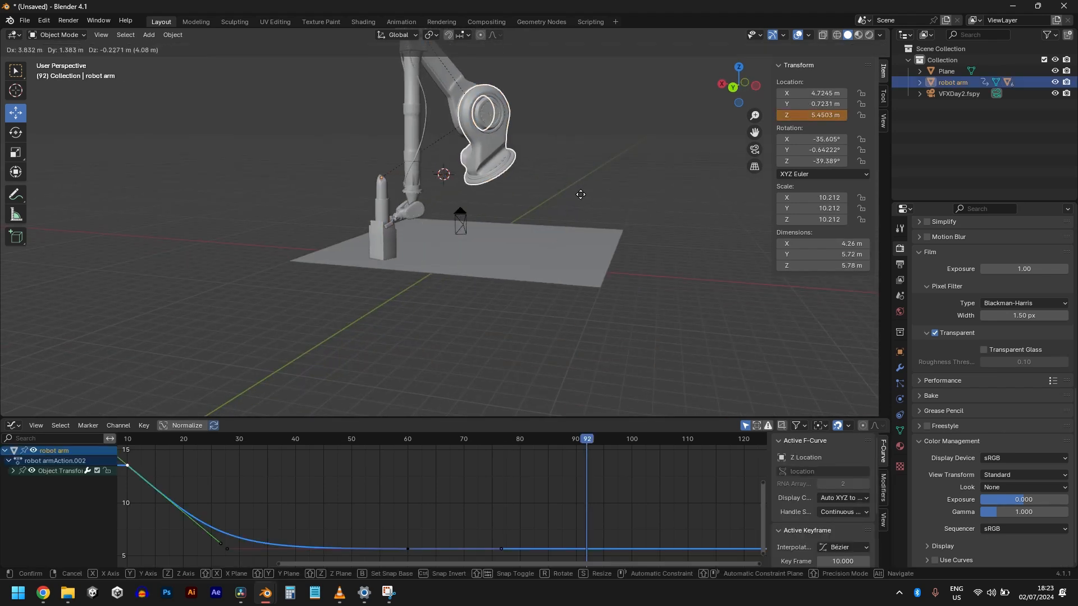
pyautogui.press('Escape')
pyautogui.click(469, 180)
pyautogui.press('g')
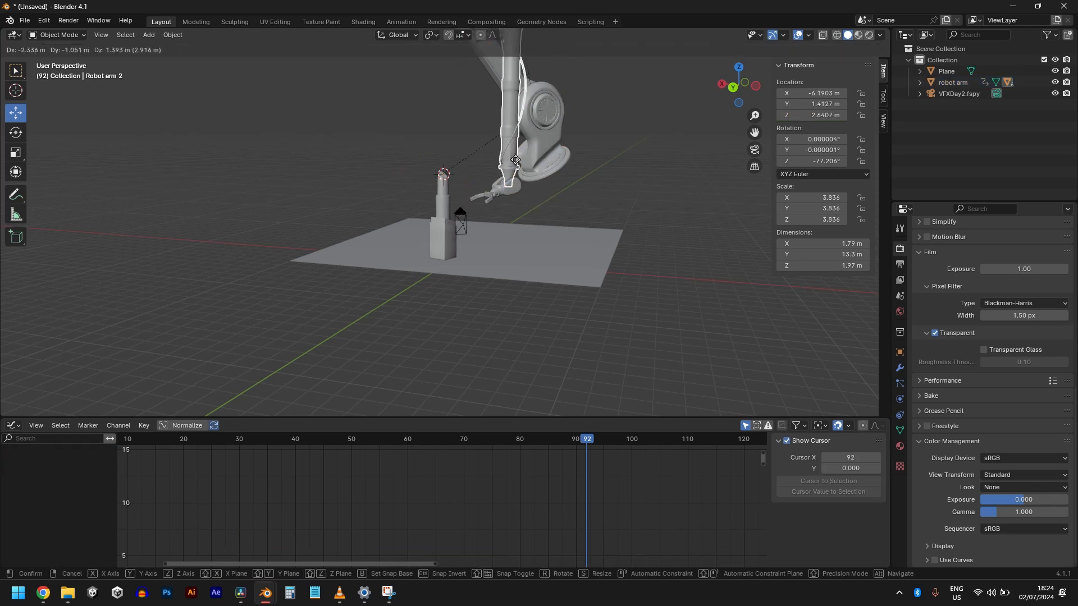
pyautogui.press('Escape')
pyautogui.click(469, 212)
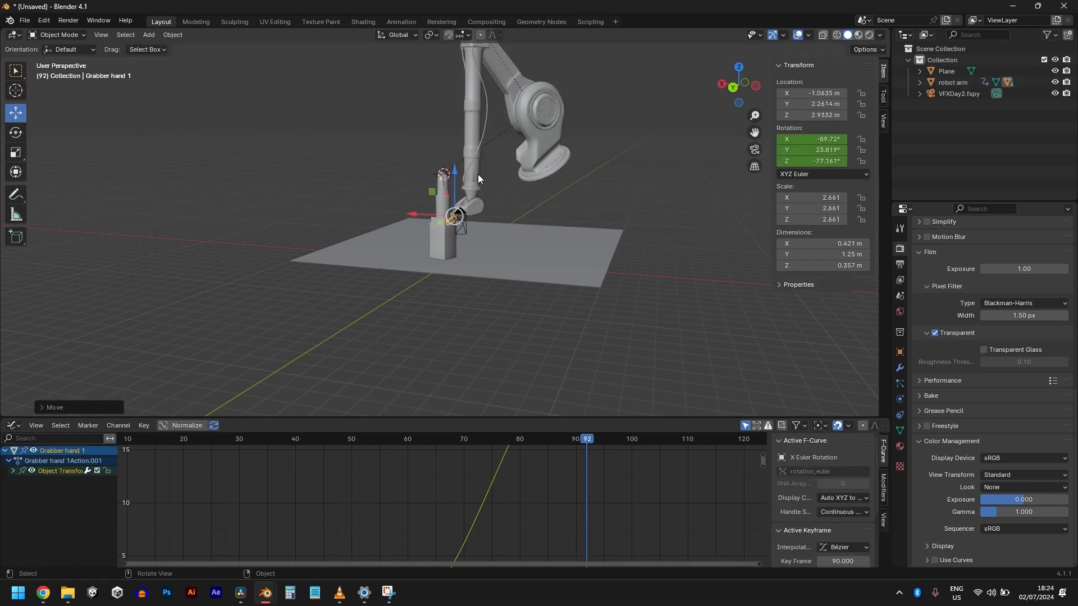
pyautogui.click(477, 170)
pyautogui.scroll(4, 488, 204)
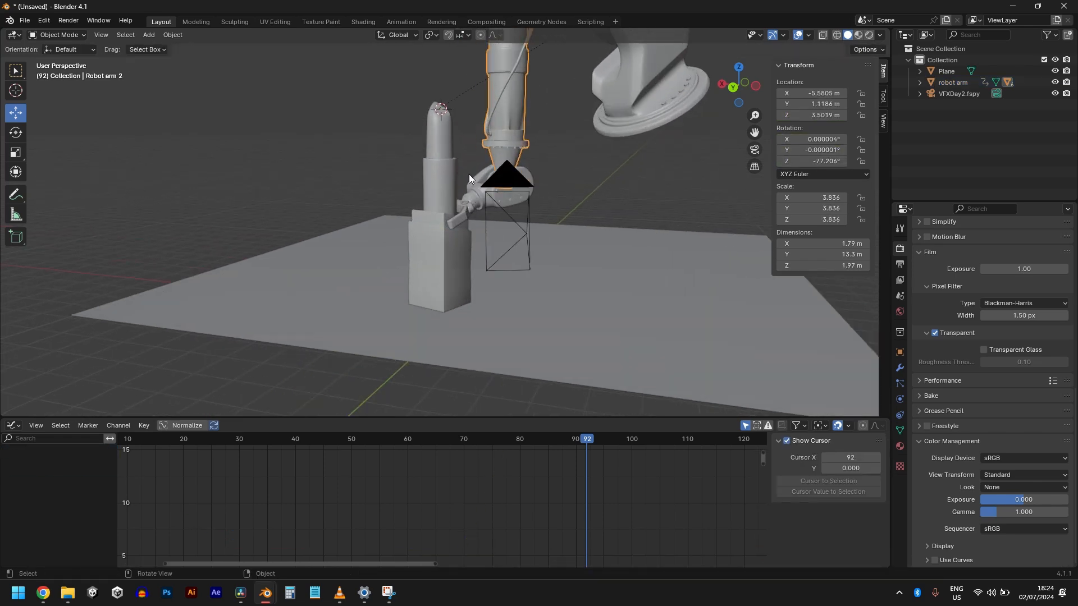
pyautogui.click(478, 190)
pyautogui.click(496, 133)
pyautogui.press('g')
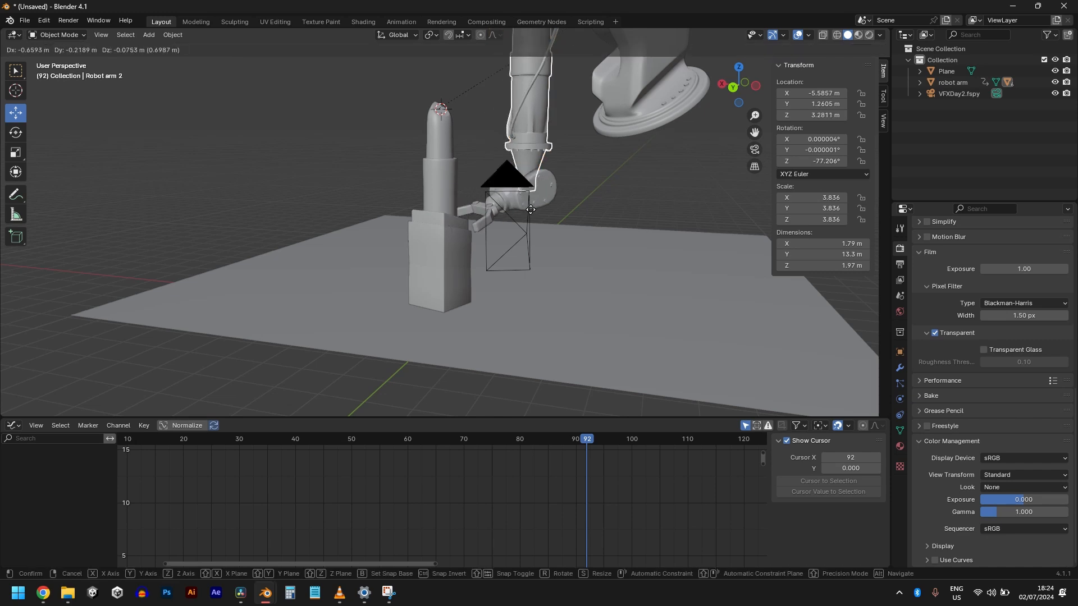
pyautogui.click(538, 209)
pyautogui.press('KP_0')
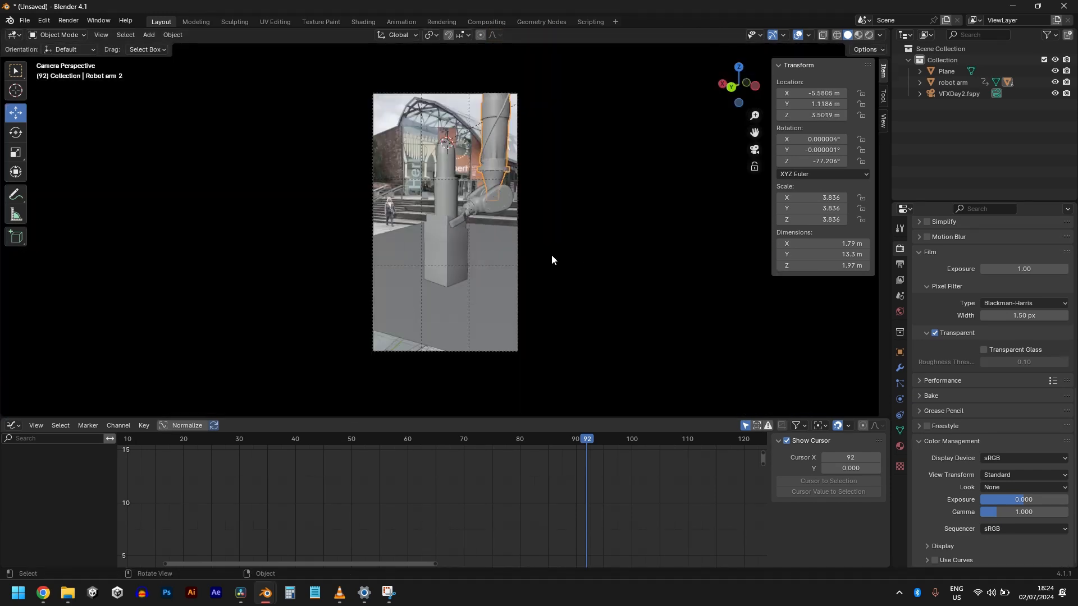
pyautogui.moveTo(551, 255); pyautogui.dragTo(568, 267, button='middle')
pyautogui.scroll(-11, 533, 219)
pyautogui.scroll(3, 435, 164)
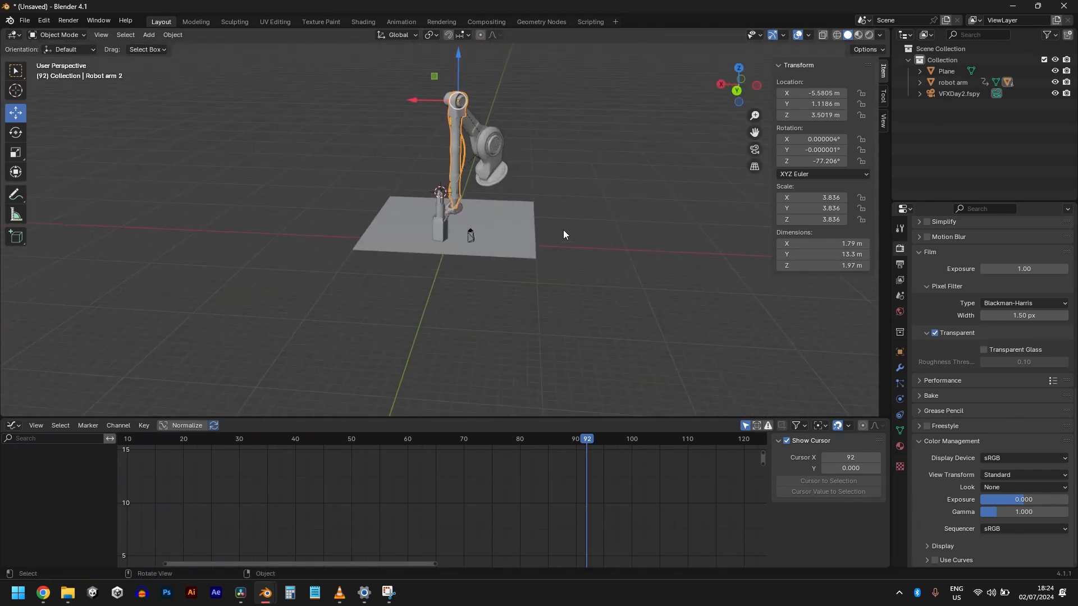
pyautogui.press('g')
pyautogui.press('Escape')
# In the camera view, keyframe the location of Robot arm 2, the vertical arm segment, at frame 65.
pyautogui.press('KP_0')
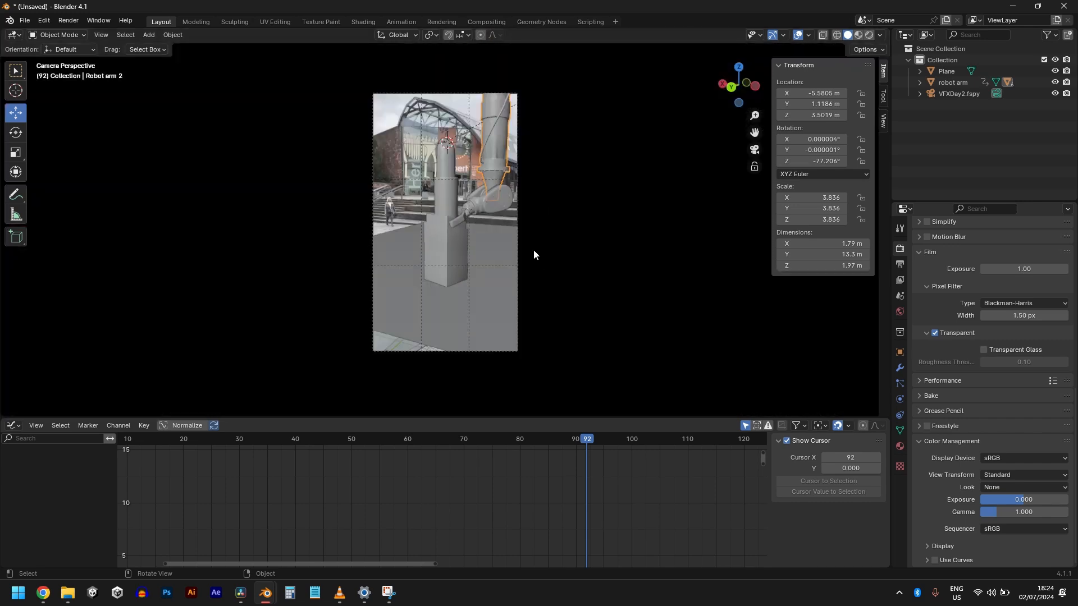
pyautogui.click(436, 440)
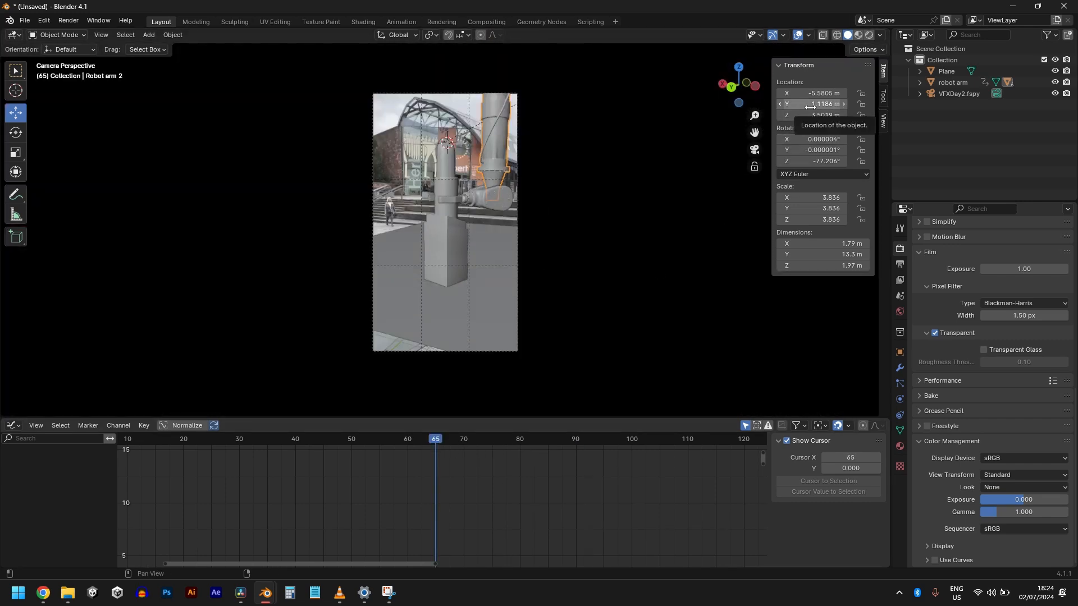
pyautogui.press('i')
pyautogui.press('Home')
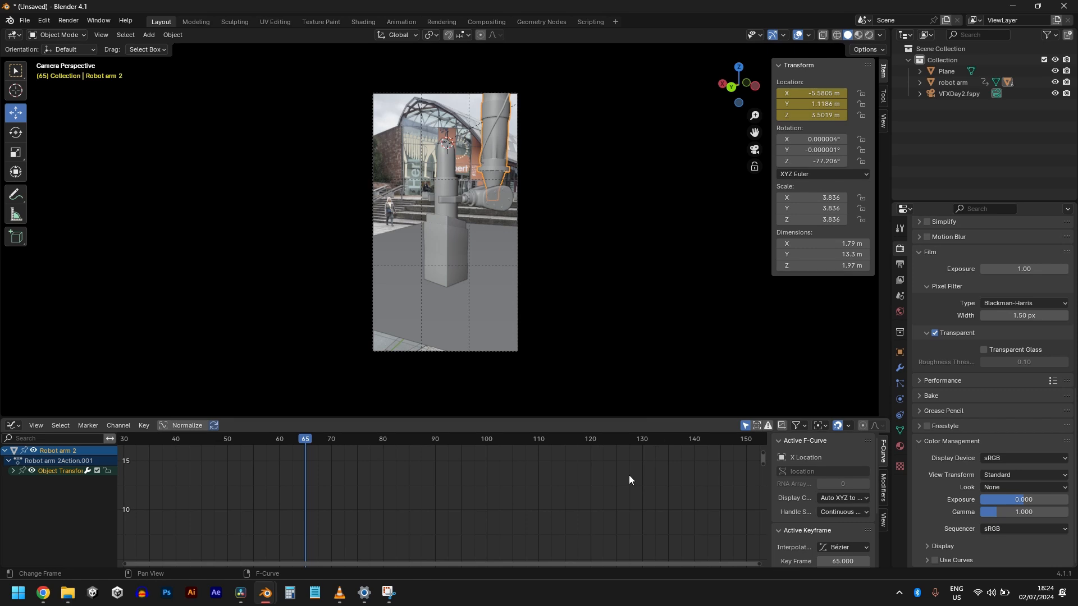
# At frame 120, raise Robot arm 2 about 4.8 m along global Z.
pyautogui.click(591, 439)
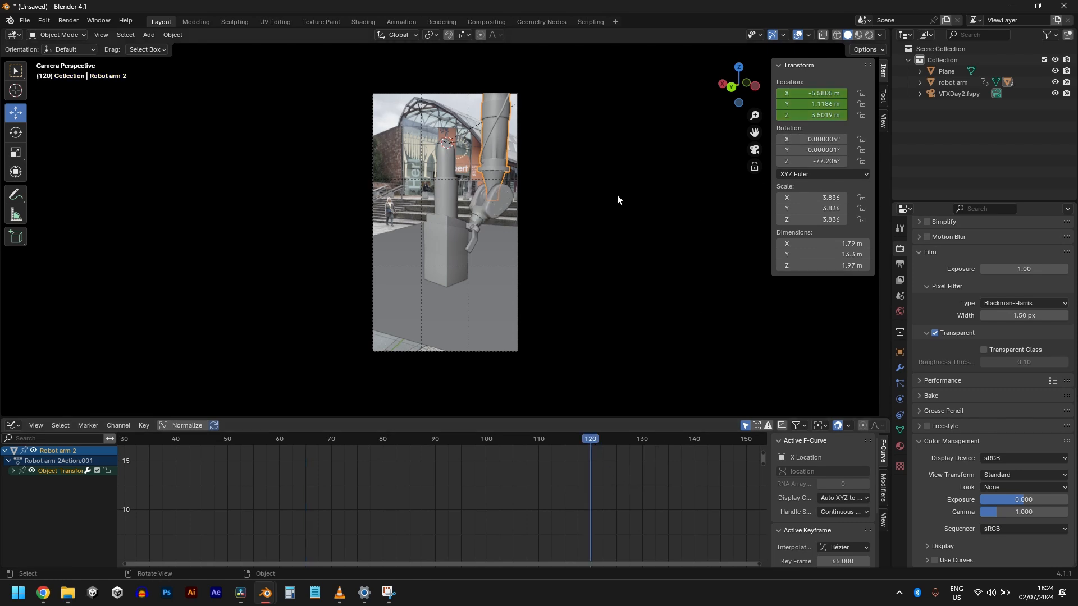
pyautogui.press('g')
pyautogui.press('z')
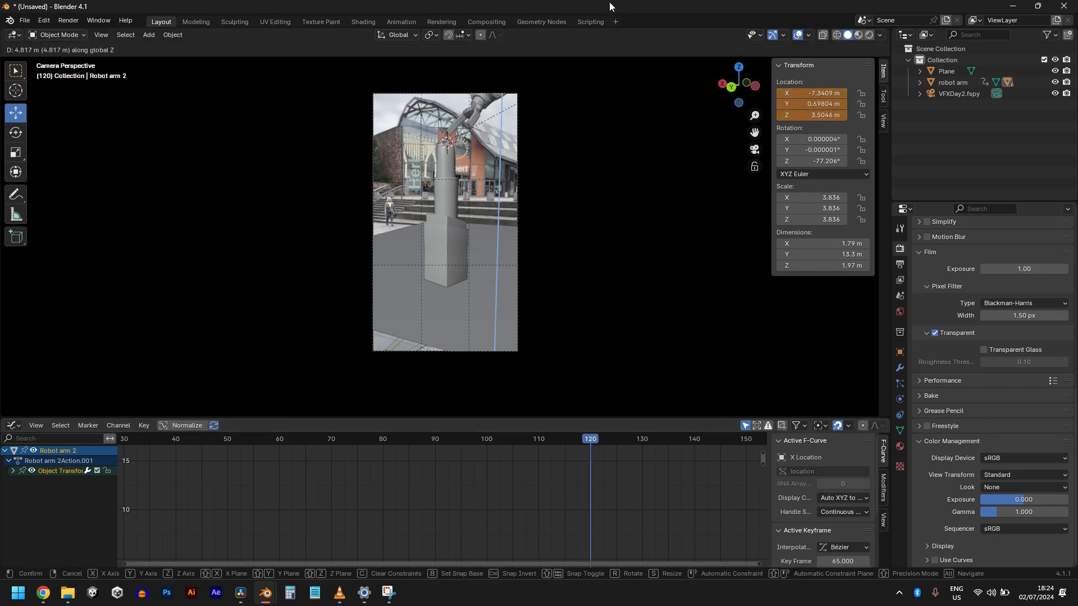
pyautogui.click(610, 7)
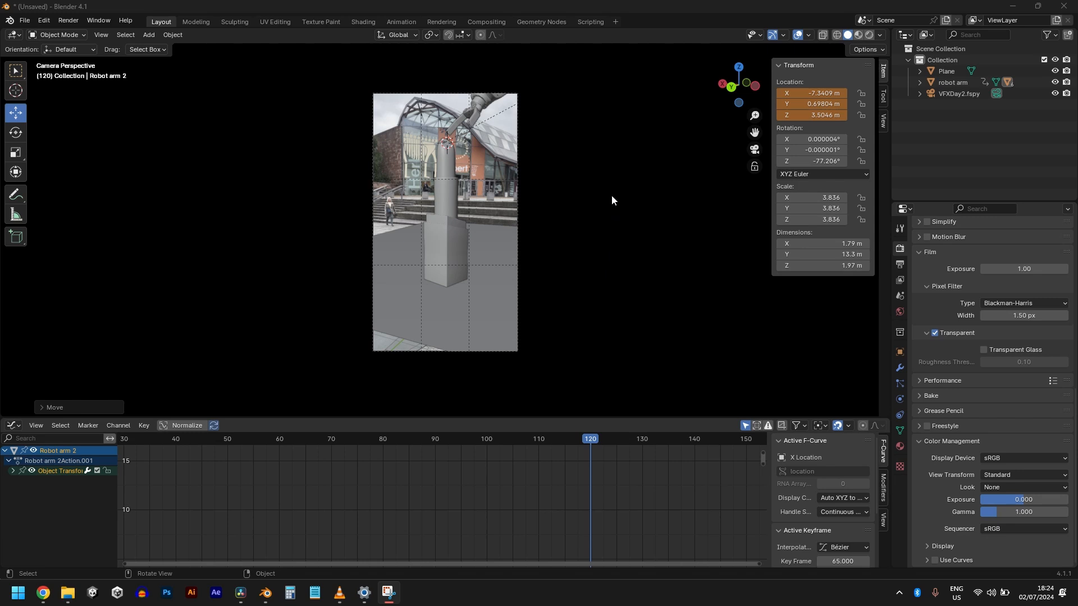
# Raise Robot arm 2 further along global Z, out of the camera frame to location X about -8.04 m, and keyframe its location.
pyautogui.click(591, 177)
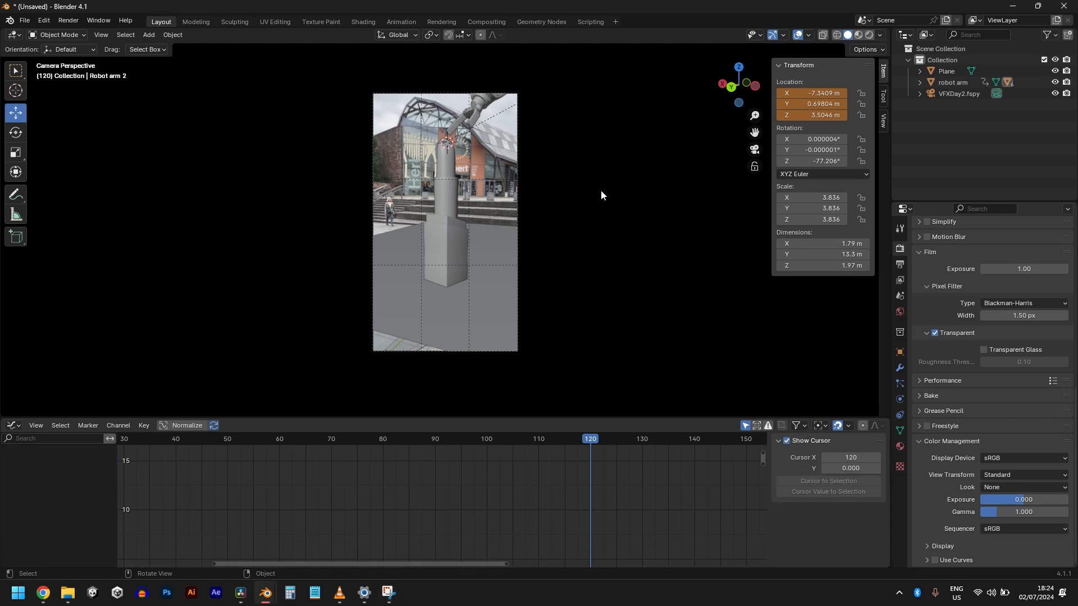
pyautogui.moveTo(601, 190); pyautogui.dragTo(470, 96, button='middle')
pyautogui.click(466, 122)
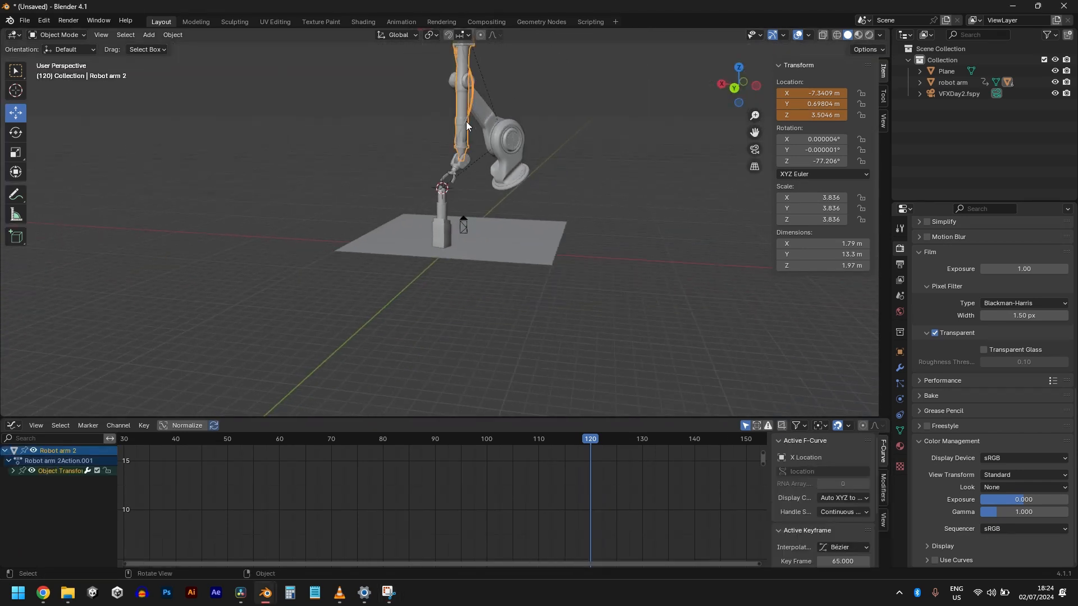
pyautogui.press('KP_0')
pyautogui.press('g')
pyautogui.press('z')
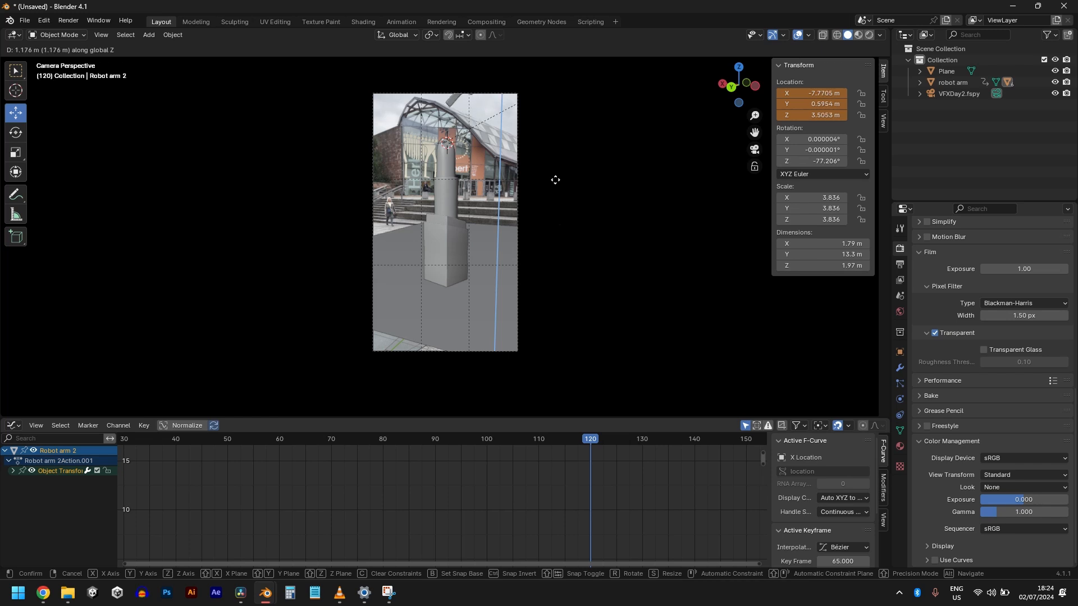
pyautogui.click(555, 153)
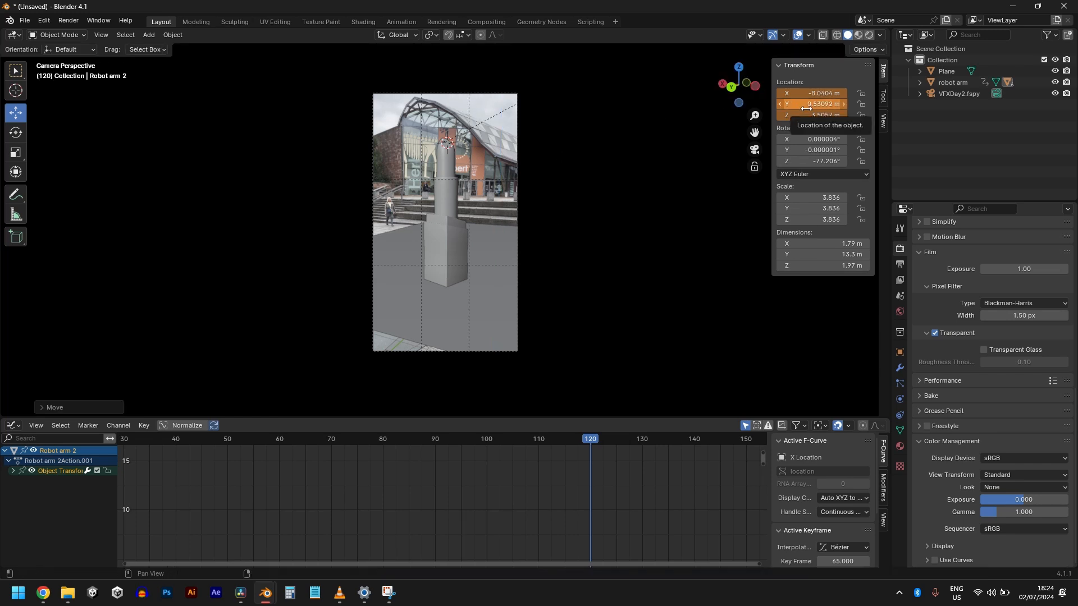
pyautogui.press('i')
# Play the animation from about frame 65 in the camera view and watch the arm lift away from the lipstick.
pyautogui.moveTo(359, 440); pyautogui.dragTo(299, 441)
pyautogui.press('space')
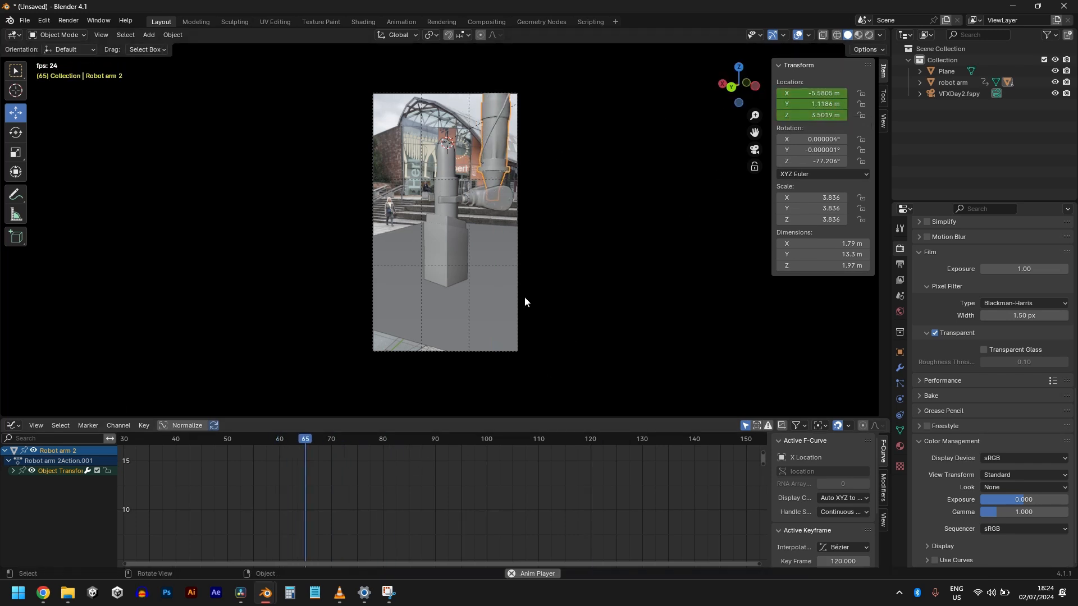
pyautogui.press('space')
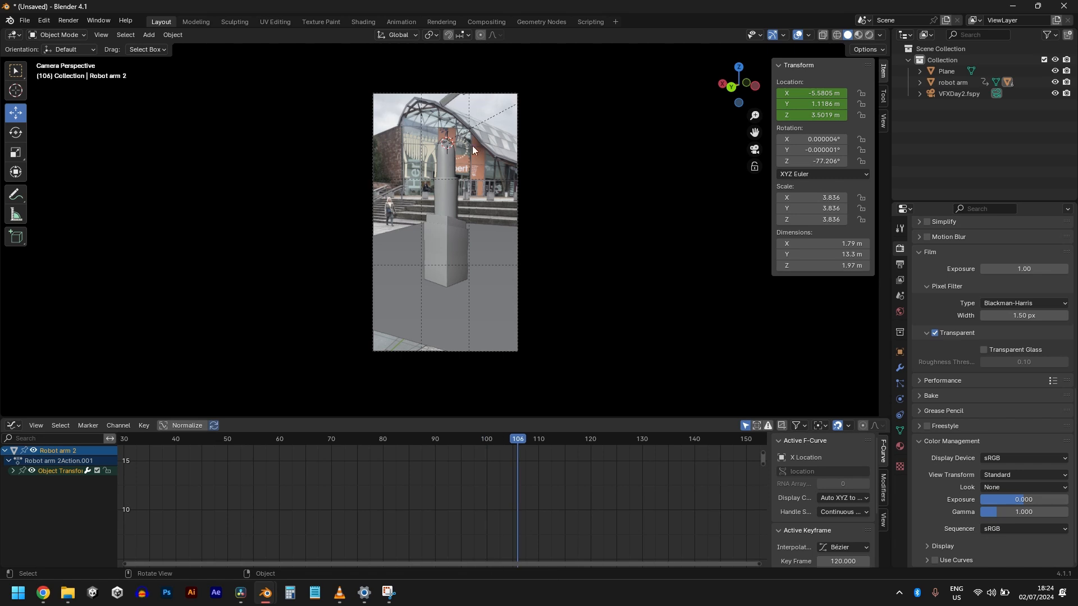
# Select the robot arm end and lower its frame 120 X rotation keyframe to about 83.5° in the Graph Editor.
pyautogui.click(435, 439)
pyautogui.click(475, 139)
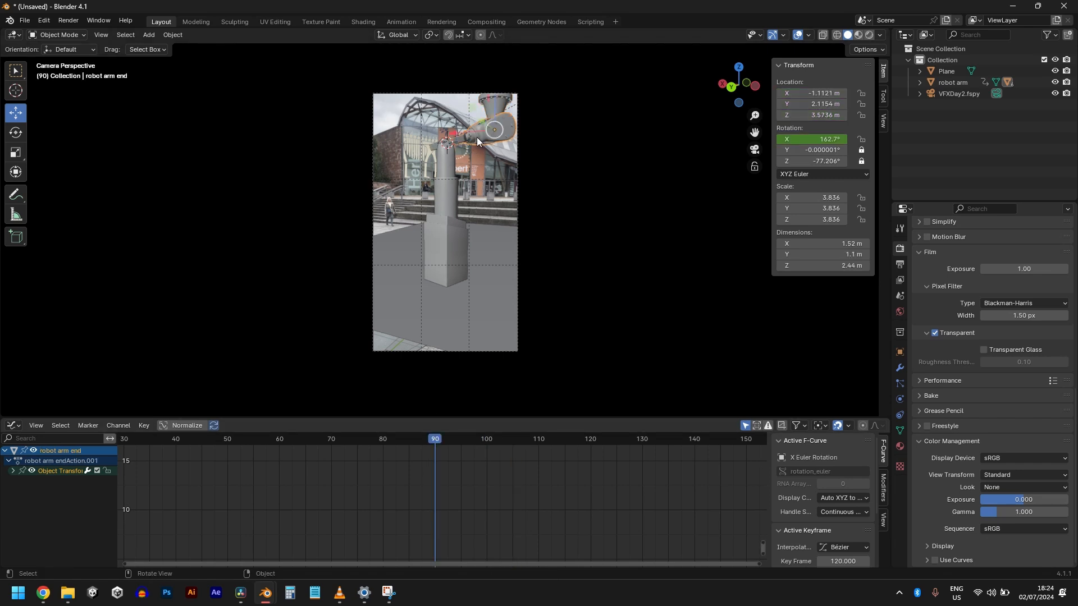
pyautogui.press('Home')
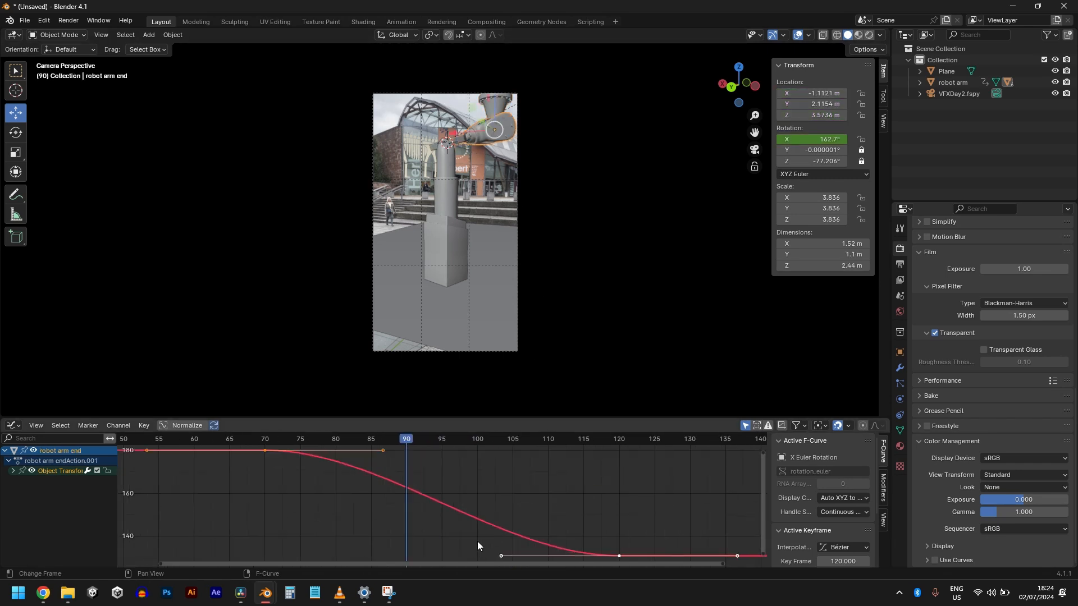
pyautogui.click(562, 538)
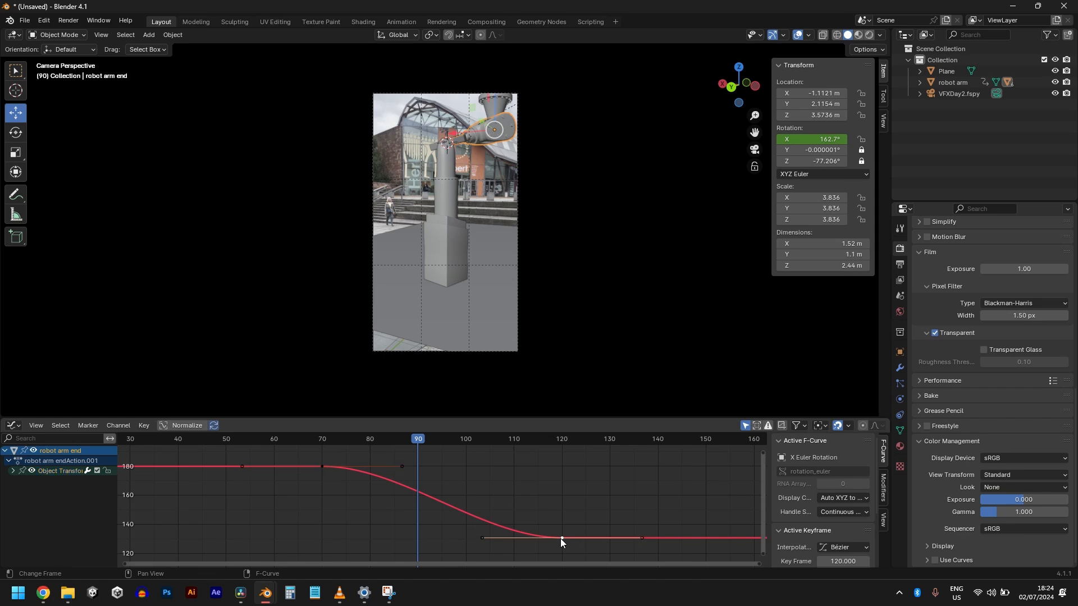
pyautogui.scroll(-3, 561, 535)
pyautogui.press('g')
pyautogui.press('y')
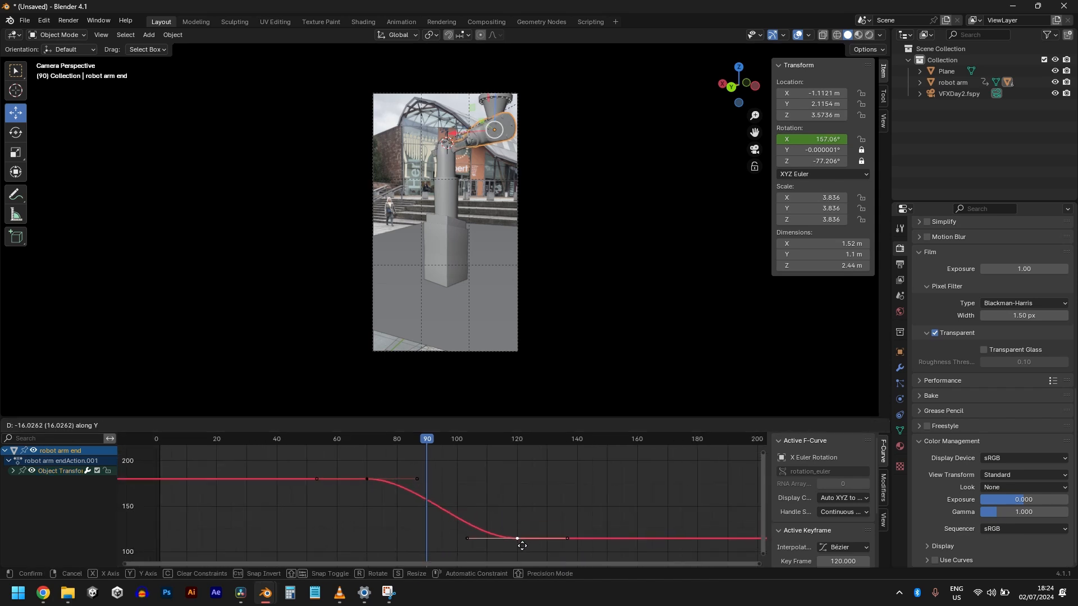
pyautogui.click(517, 570)
pyautogui.scroll(-4, 325, 465)
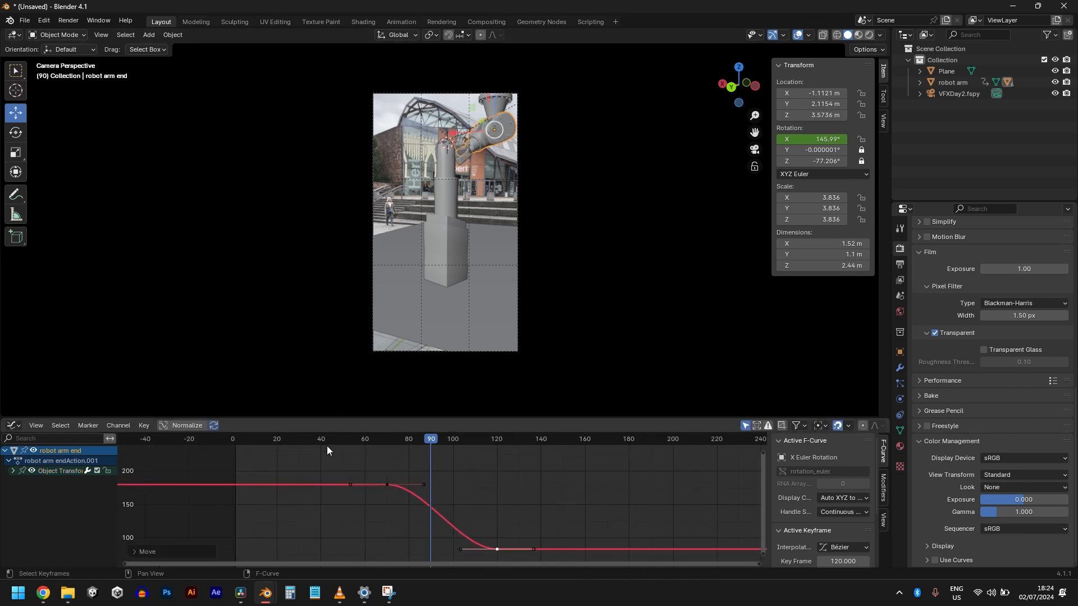
# Play the animation in the camera view and in an orthographic side-on view to check the arm end's steeper tilt.
pyautogui.press('space')
pyautogui.click(639, 213)
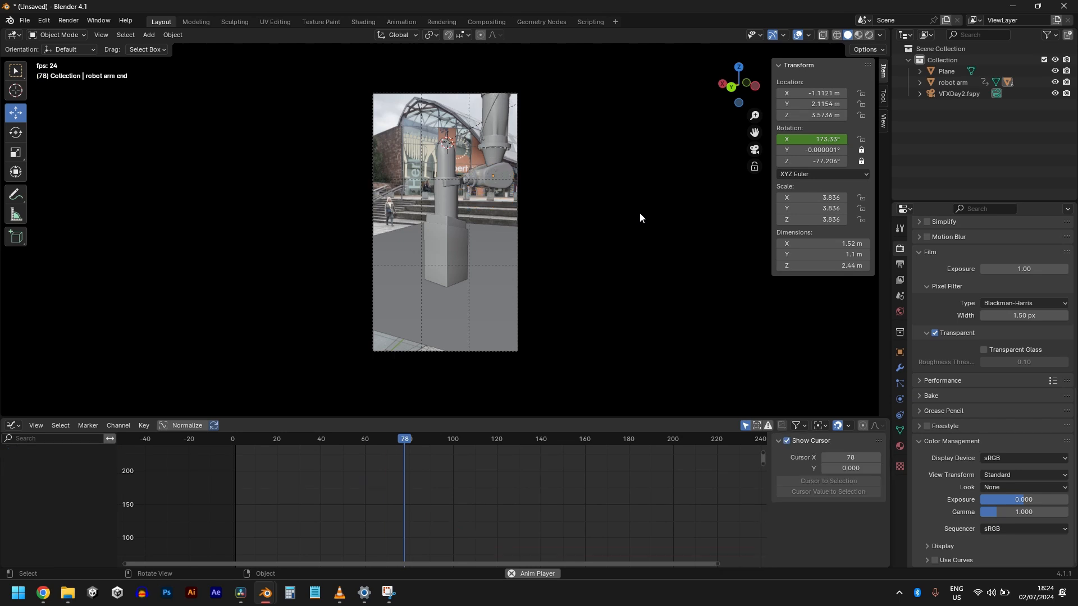
pyautogui.click(307, 443)
pyautogui.press('ctrl+KP_1')
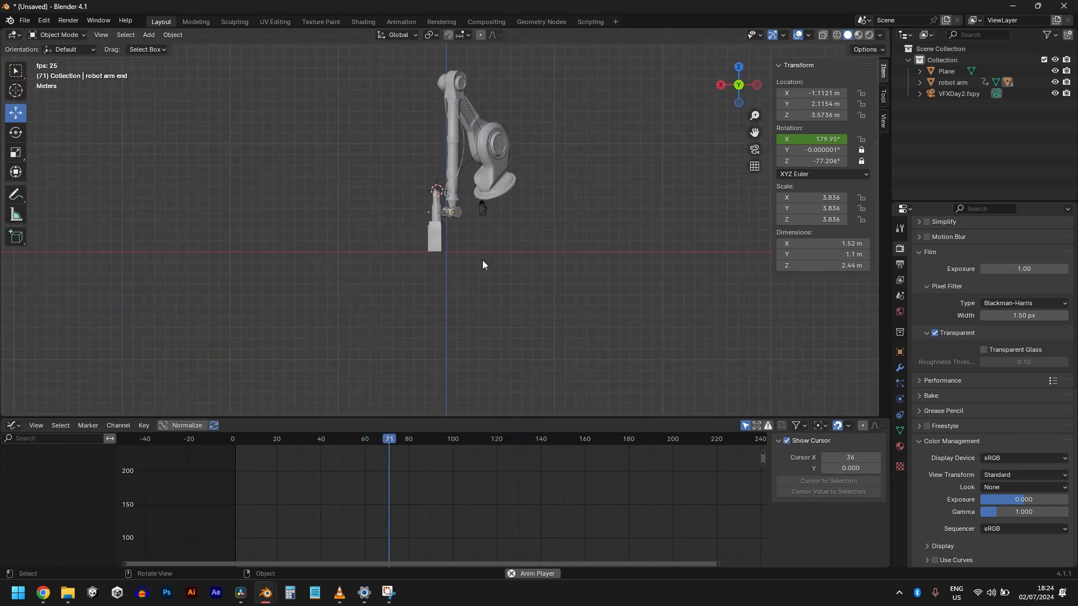
pyautogui.press('KP_0')
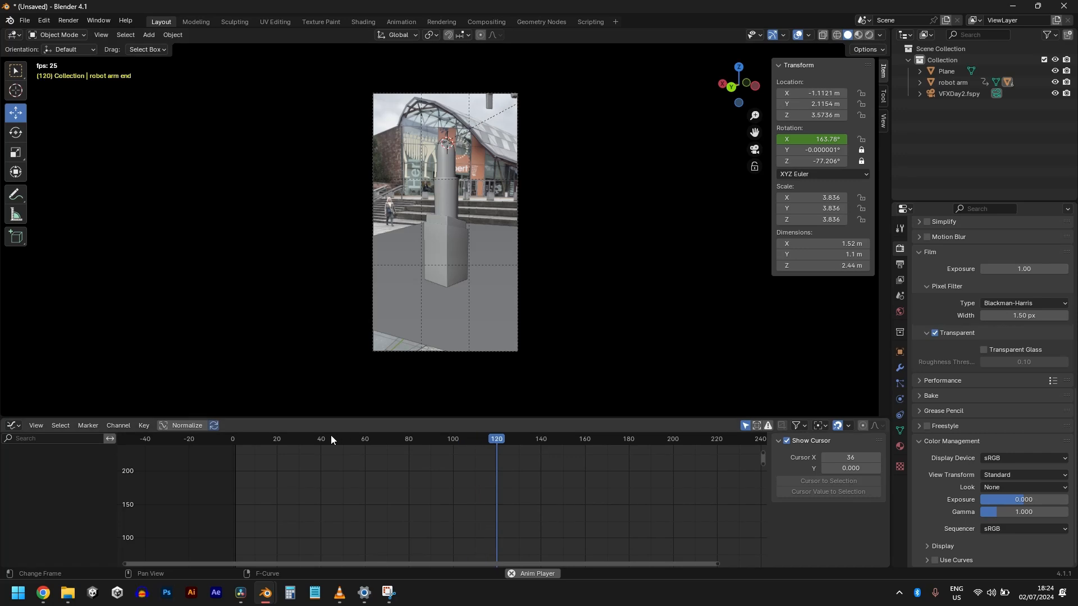
pyautogui.click(327, 440)
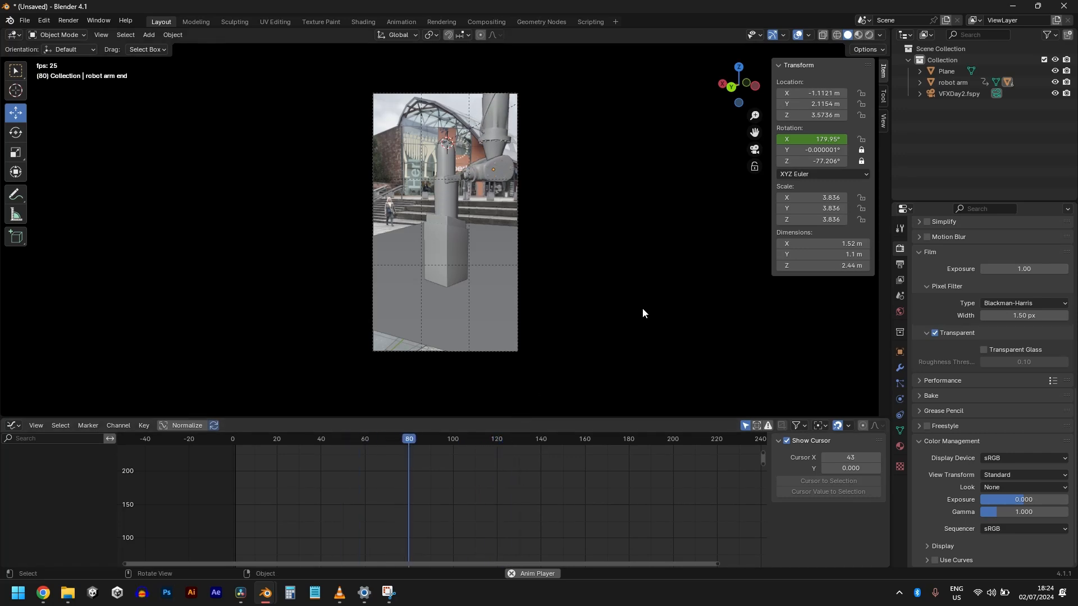
# Stop playback and scrub through the arm's lift in a perspective view and the camera view to check its motion.
pyautogui.press('space')
pyautogui.moveTo(656, 303); pyautogui.dragTo(577, 319, button='middle')
pyautogui.scroll(-8, 575, 318)
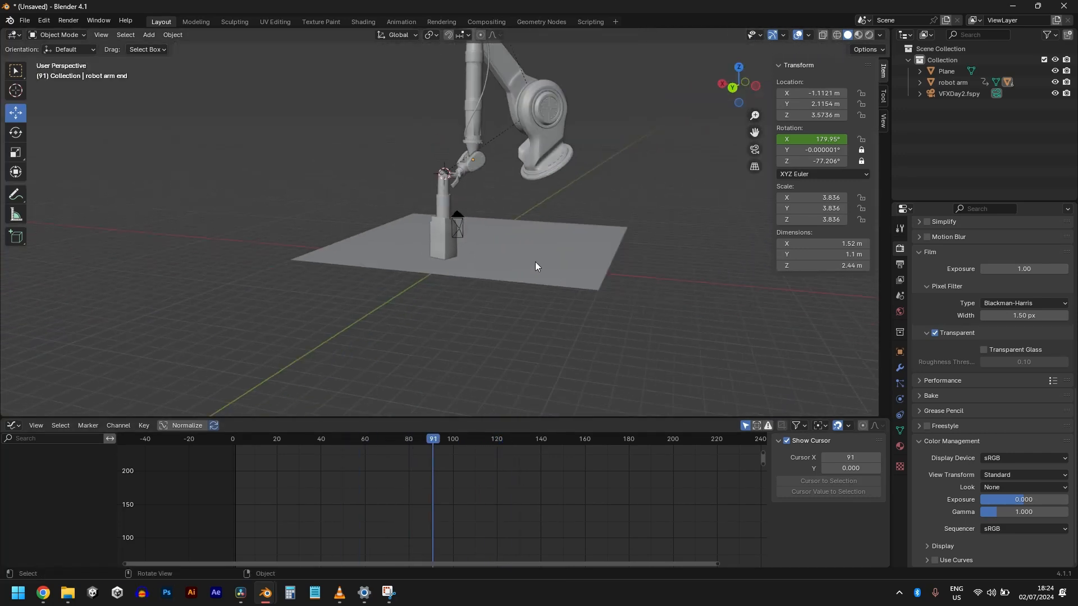
pyautogui.moveTo(438, 439); pyautogui.dragTo(504, 444)
pyautogui.moveTo(543, 448); pyautogui.dragTo(428, 440)
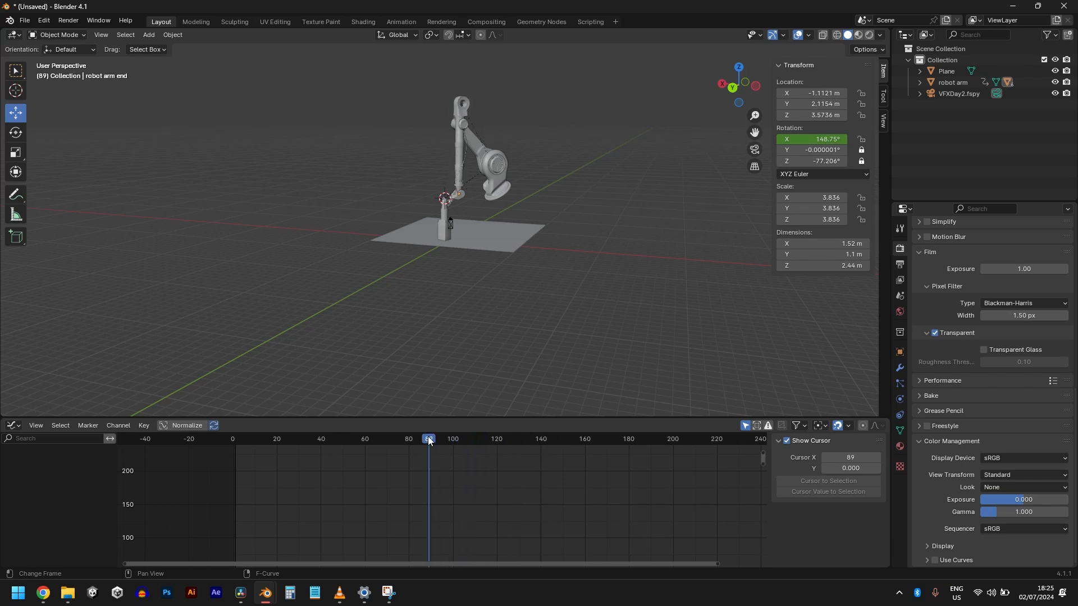
pyautogui.press('KP_0')
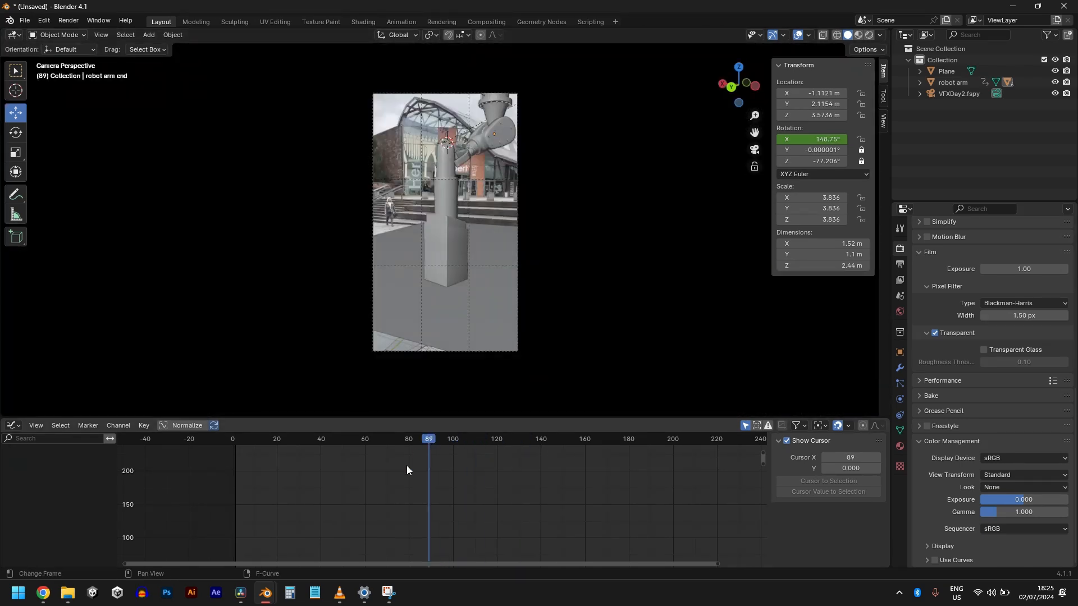
pyautogui.moveTo(347, 439); pyautogui.dragTo(336, 498)
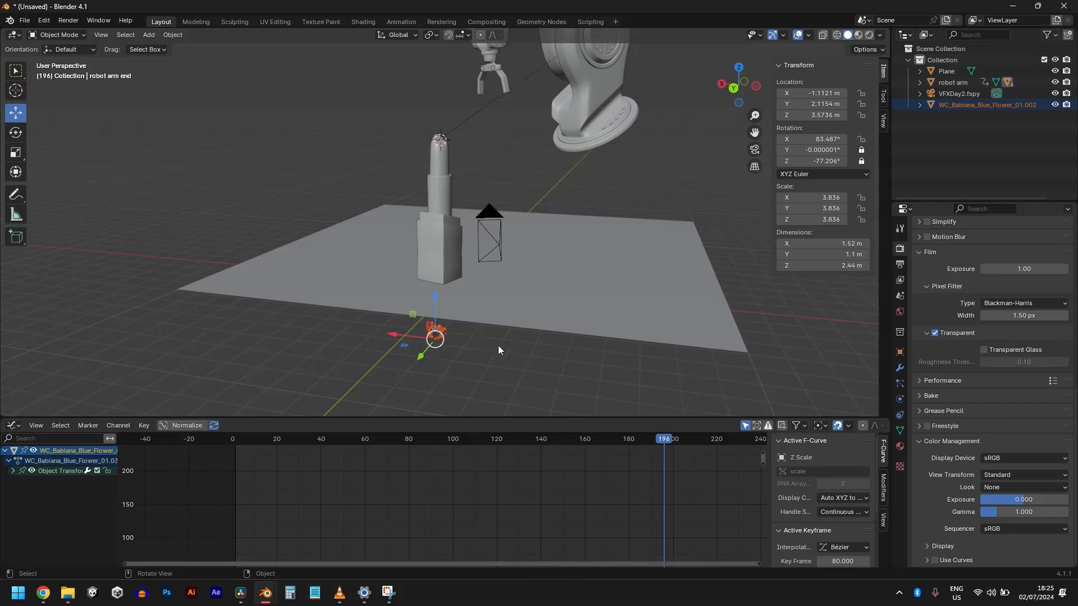
# Select the flower WC_Babiana_Blue_Flower_01.002 and clear its existing scale keyframes.
pyautogui.scroll(5, 469, 379)
pyautogui.press('KP_Decimal')
pyautogui.scroll(-3, 470, 379)
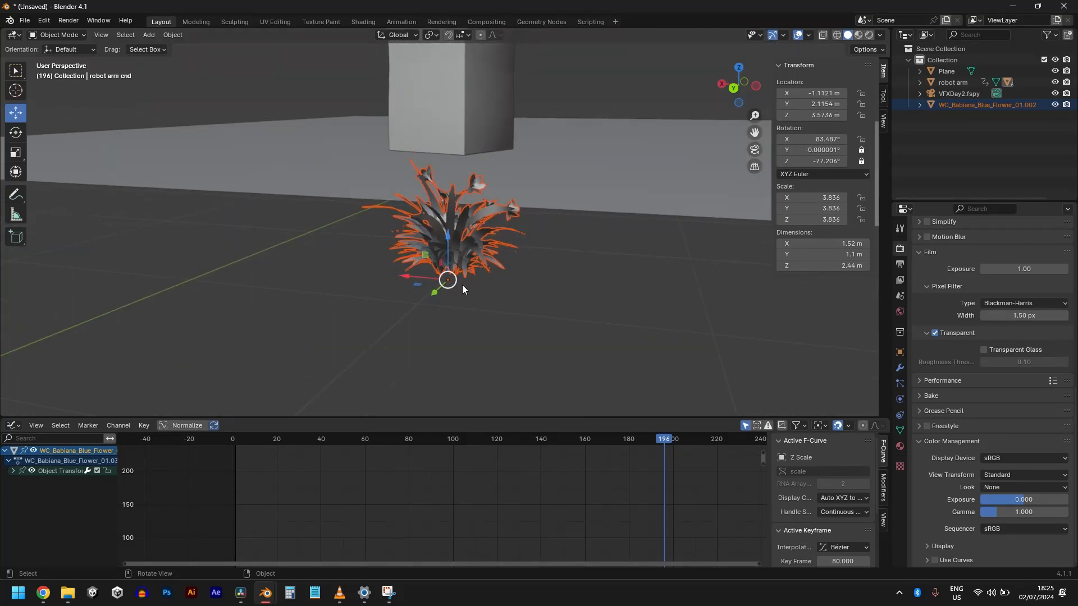
pyautogui.moveTo(462, 284); pyautogui.dragTo(593, 273, button='middle')
pyautogui.scroll(1, 593, 267)
pyautogui.click(437, 261)
pyautogui.click(510, 281)
pyautogui.click(460, 261)
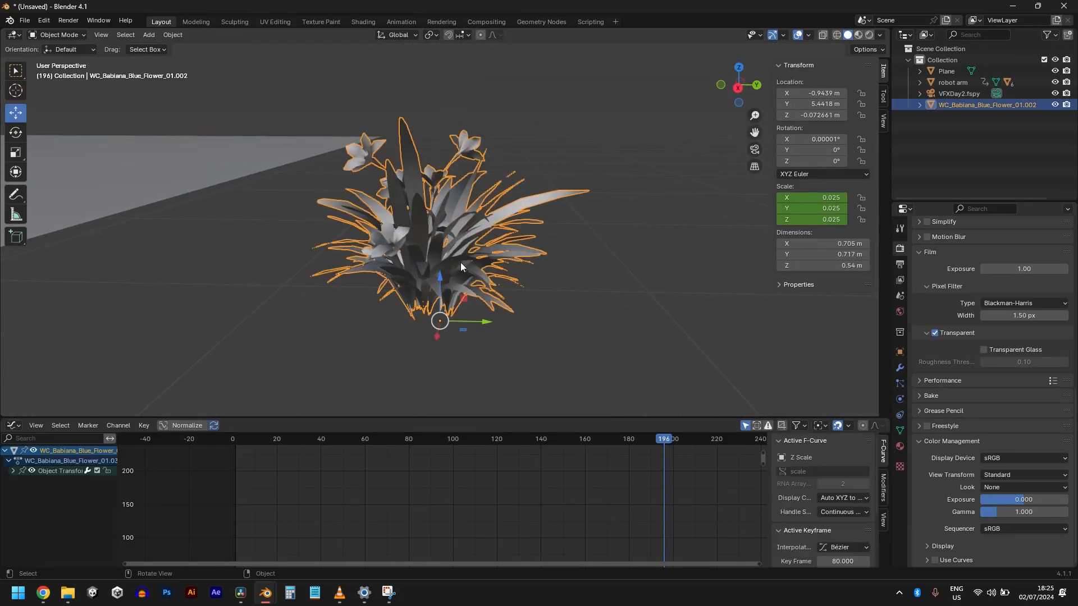
pyautogui.scroll(-3, 444, 296)
pyautogui.scroll(-2, 449, 292)
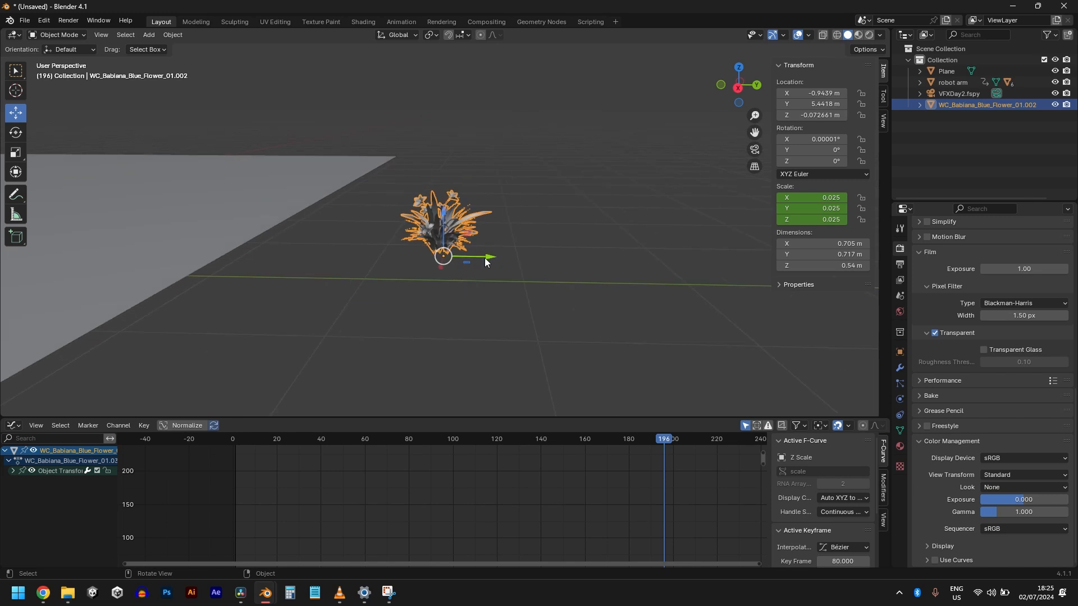
pyautogui.rightClick(802, 208)
pyautogui.click(799, 208)
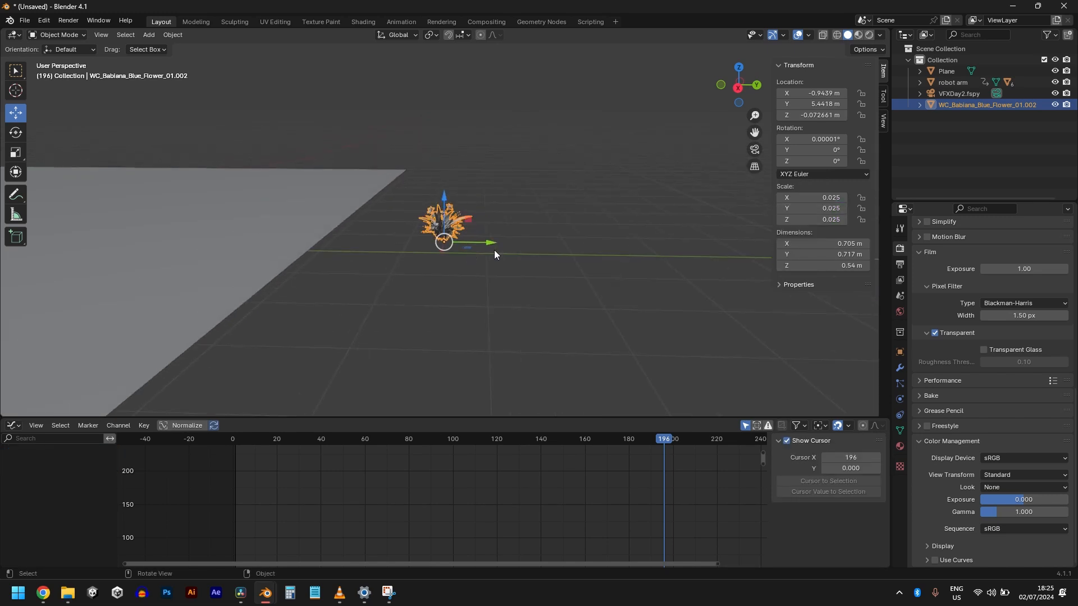
# Move the flower along Y to about 0.74 m, onto the ground plane near the lipstick base, and view it through the camera.
pyautogui.scroll(-3, 374, 247)
pyautogui.keyDown('shift'); pyautogui.moveTo(374, 248); pyautogui.dragTo(625, 253, button='middle'); pyautogui.keyUp('shift')
pyautogui.moveTo(614, 251); pyautogui.dragTo(408, 266)
pyautogui.press('KP_0')
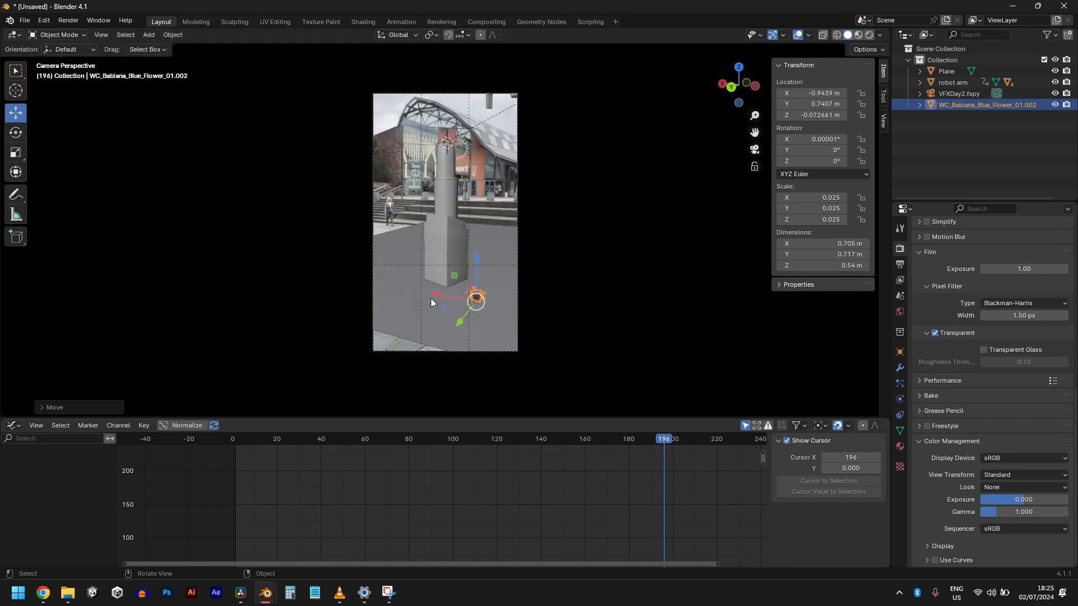
# Keyframe the flower's scale of 0.025 at frame 120.
pyautogui.moveTo(409, 442); pyautogui.dragTo(496, 465)
pyautogui.press('i')
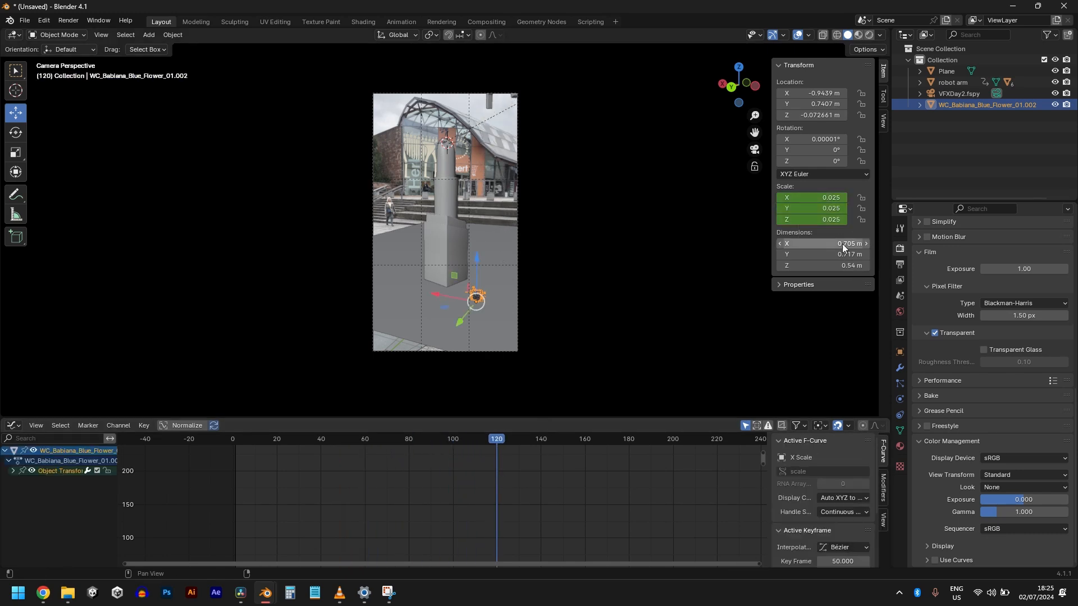
pyautogui.press('i')
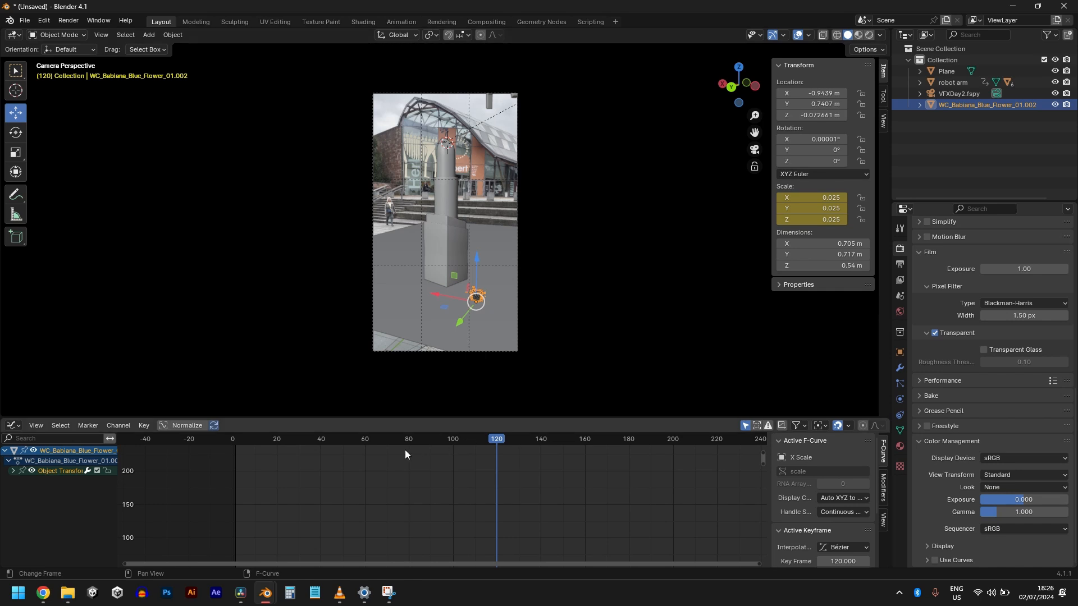
# At frame 50, set the flower's X, Y and Z scale to 0 and keyframe it.
pyautogui.click(389, 439)
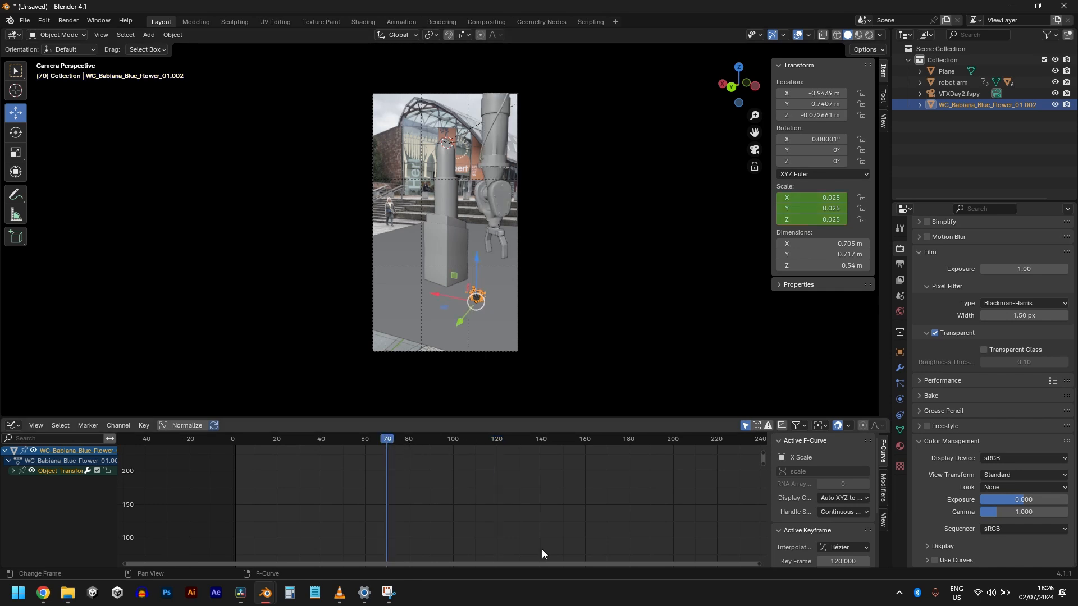
pyautogui.click(342, 439)
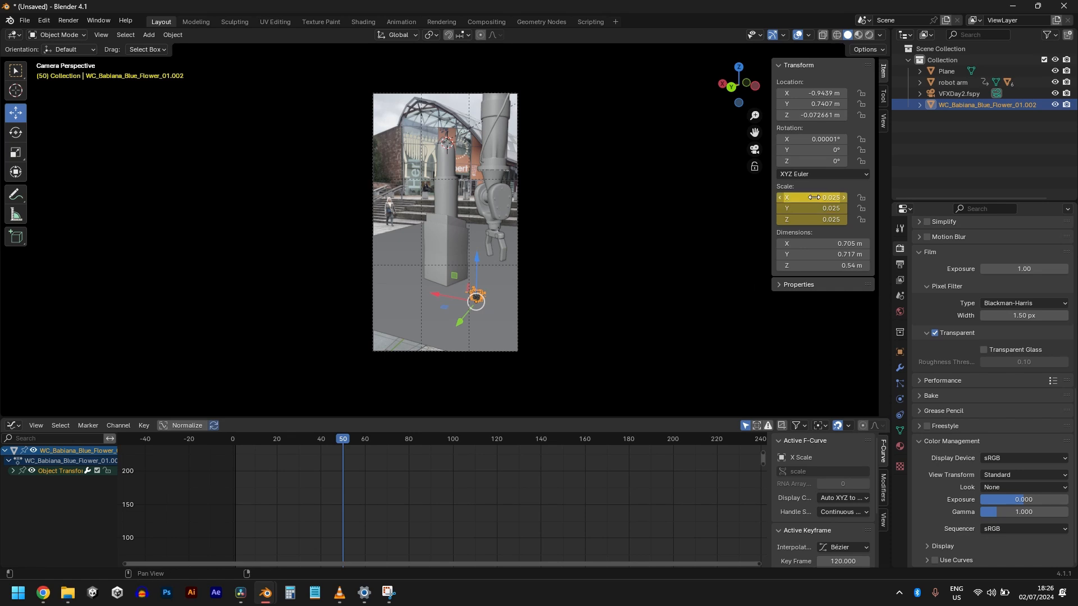
pyautogui.moveTo(813, 198); pyautogui.dragTo(813, 219)
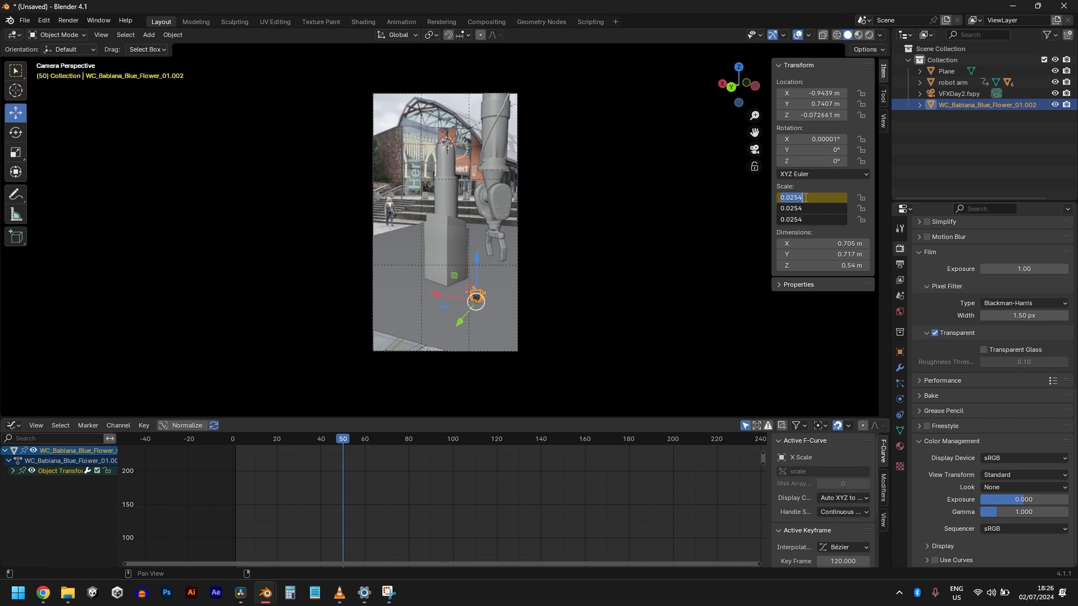
pyautogui.write('0')
pyautogui.press('Return')
pyautogui.press('i')
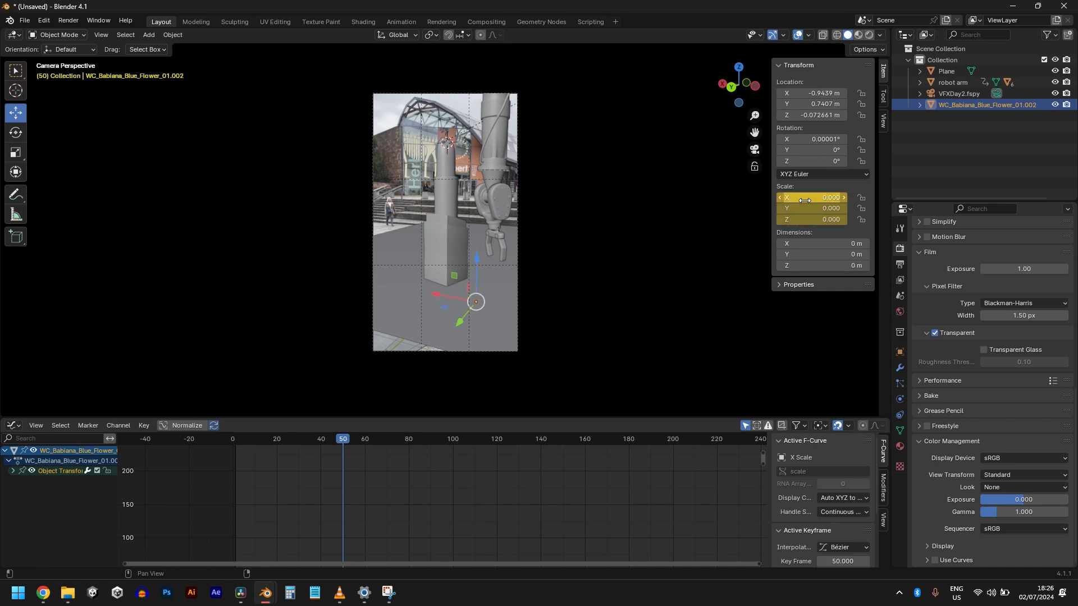
# At frame 167, scatter seven duplicates of the flower in top view between the lipstick base and the robot arm.
pyautogui.moveTo(339, 440); pyautogui.dragTo(599, 466)
pyautogui.press('KP_7')
pyautogui.hotkey('shift', 'd')
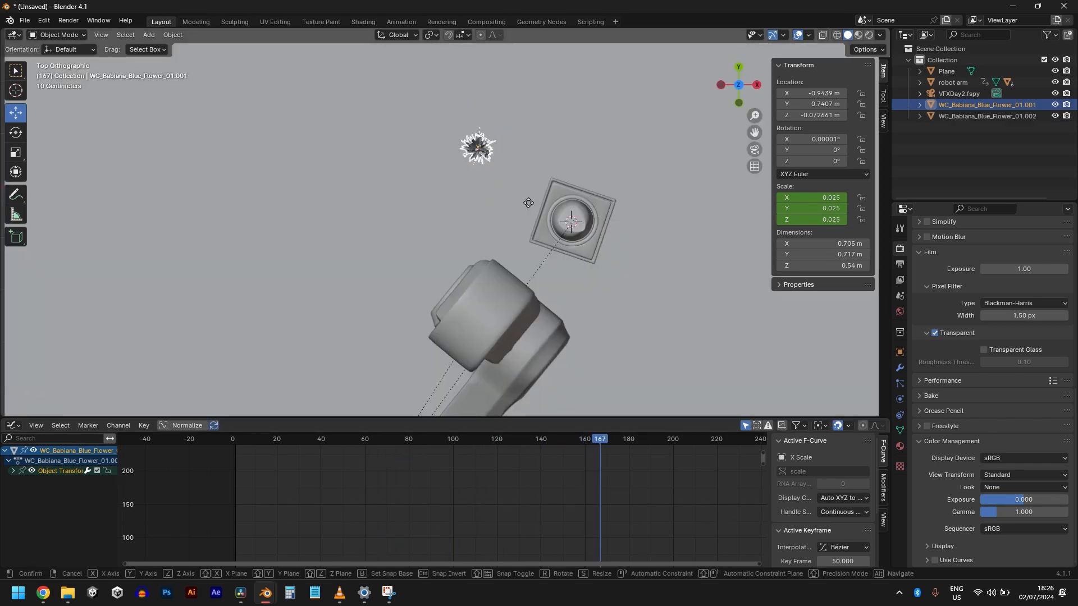
pyautogui.click(539, 272)
pyautogui.hotkey('shift', 'd')
pyautogui.click(597, 177)
pyautogui.hotkey('alt', 'd')
pyautogui.click(549, 185)
pyautogui.hotkey('alt', 'd')
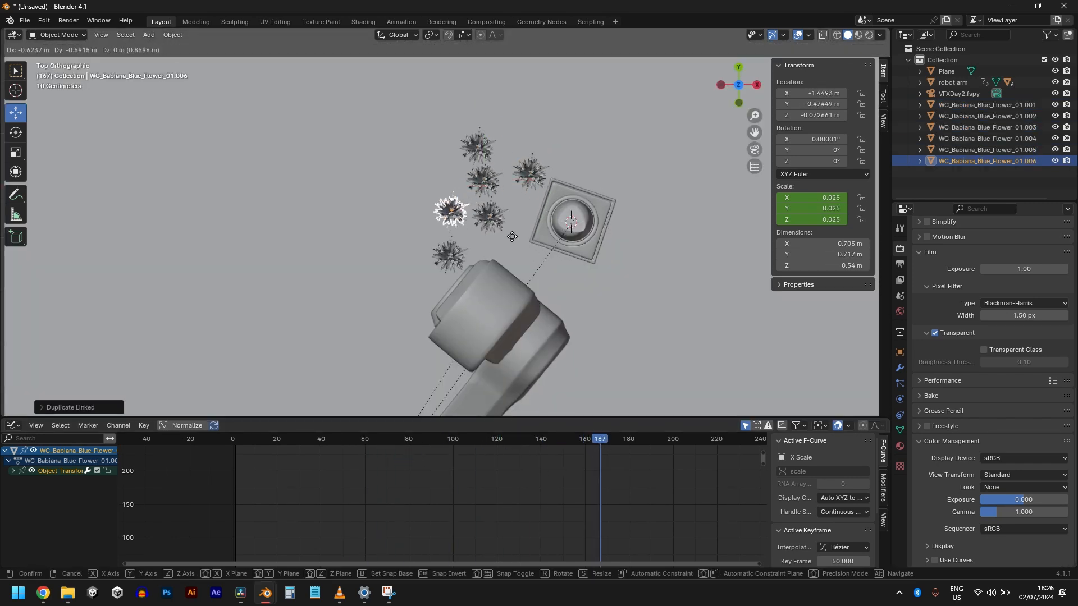
pyautogui.click(504, 206)
pyautogui.hotkey('alt', 'd')
pyautogui.click(516, 260)
pyautogui.hotkey('alt', 'd')
pyautogui.click(470, 291)
pyautogui.hotkey('alt', 'd')
pyautogui.click(574, 254)
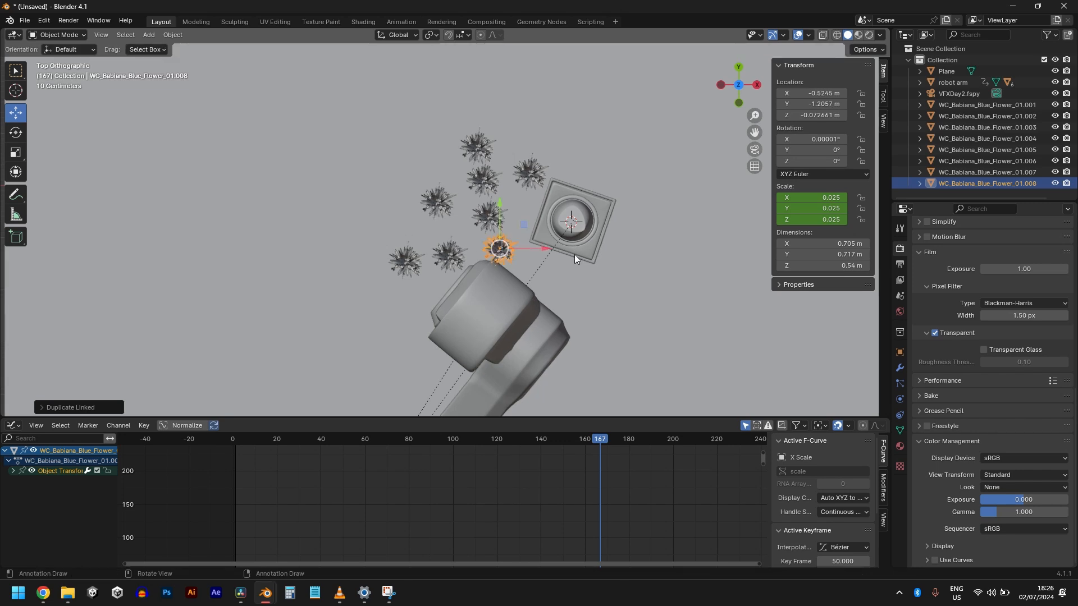
# Extend the flower bed with eleven linked duplicates, filling its gaps and curving it around the side of the robot arm.
pyautogui.hotkey('alt', 'd')
pyautogui.click(535, 229)
pyautogui.hotkey('alt', 'd')
pyautogui.click(477, 235)
pyautogui.hotkey('alt', 'd')
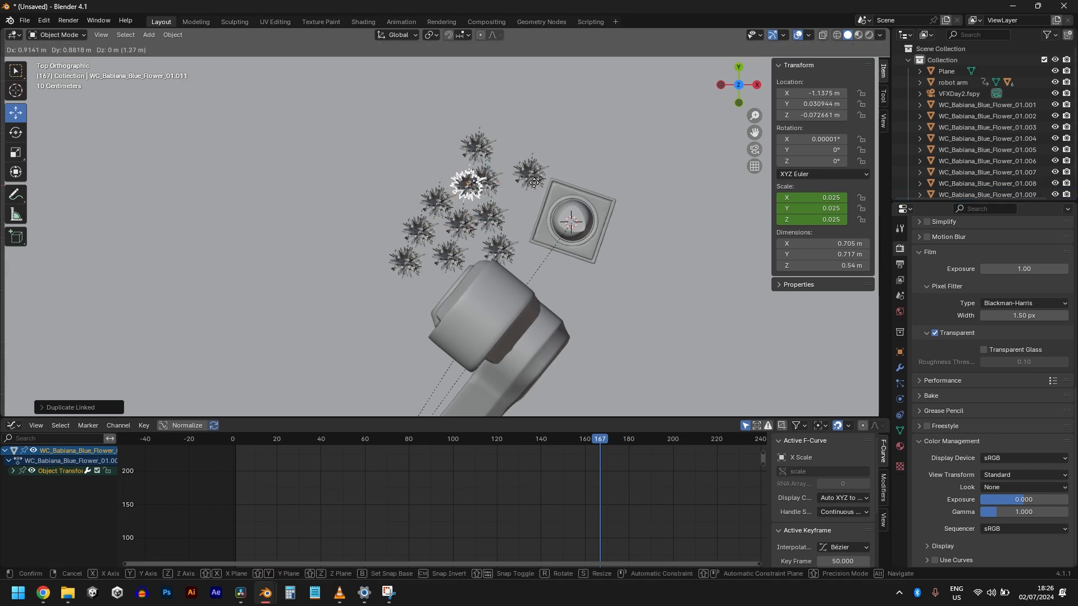
pyautogui.click(525, 185)
pyautogui.hotkey('alt', 'd')
pyautogui.click(491, 274)
pyautogui.hotkey('alt', 'd')
pyautogui.click(445, 299)
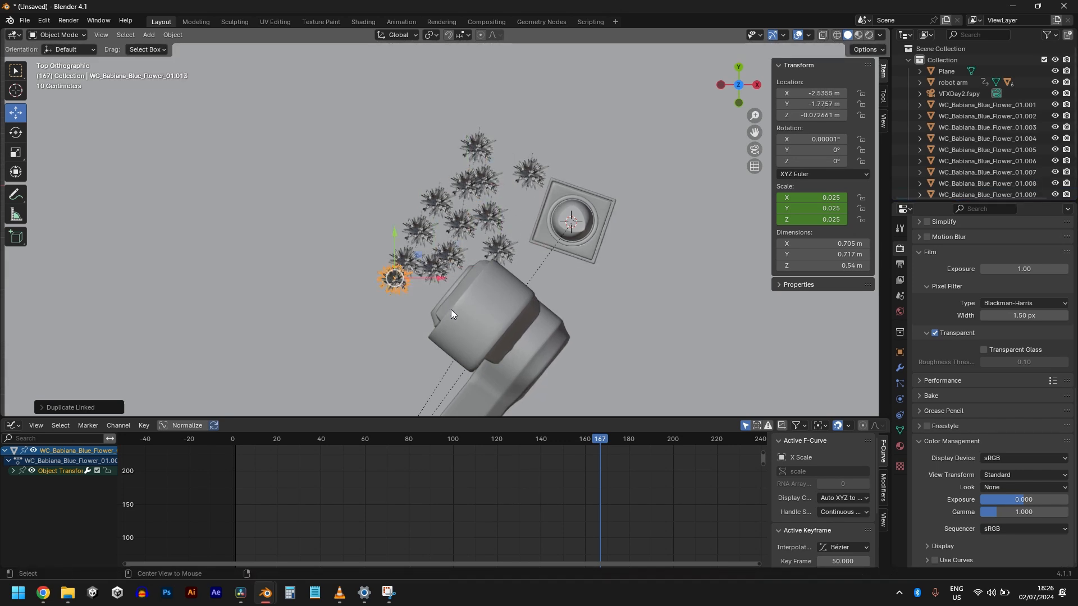
pyautogui.hotkey('alt', 'd')
pyautogui.click(443, 342)
pyautogui.hotkey('alt', 'd')
pyautogui.click(483, 328)
pyautogui.hotkey('alt', 'd')
pyautogui.click(469, 358)
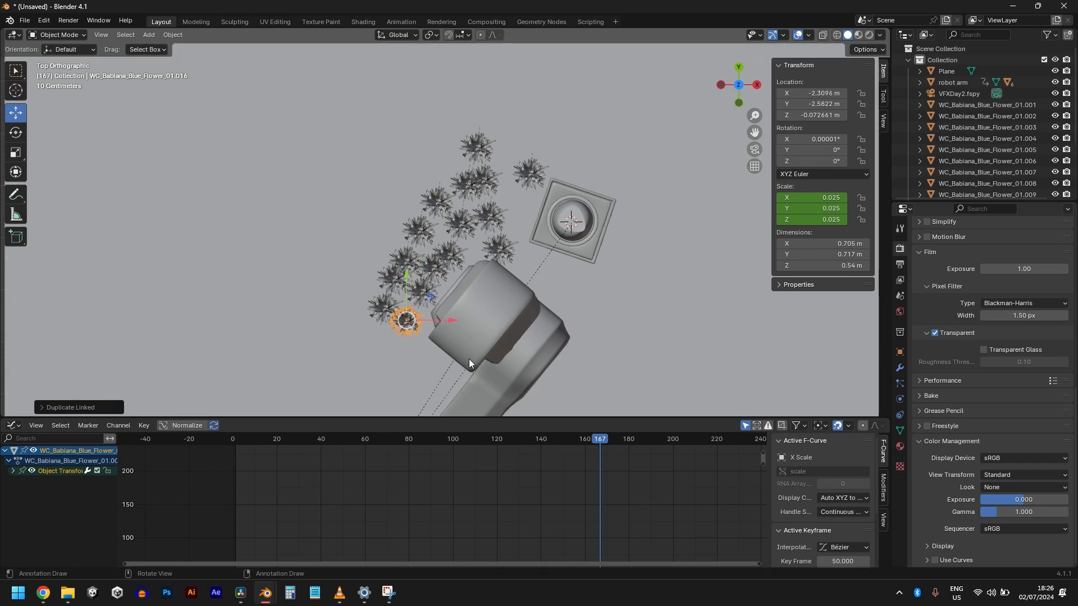
pyautogui.hotkey('alt', 'd')
pyautogui.click(457, 384)
pyautogui.hotkey('alt', 'd')
pyautogui.click(476, 409)
pyautogui.hotkey('alt', 'd')
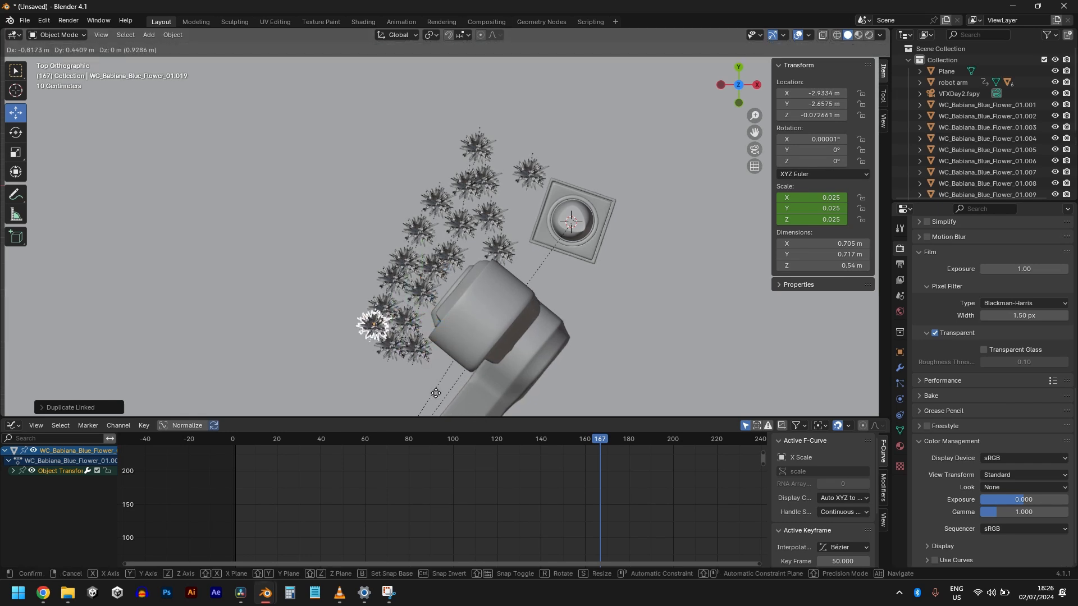
pyautogui.click(442, 381)
# Add seven more linked duplicates along the bed's outer edge, beside the lipstick base and at the far end past the arm.
pyautogui.hotkey('alt', 'd')
pyautogui.click(479, 251)
pyautogui.hotkey('alt', 'd')
pyautogui.click(504, 256)
pyautogui.hotkey('alt', 'd')
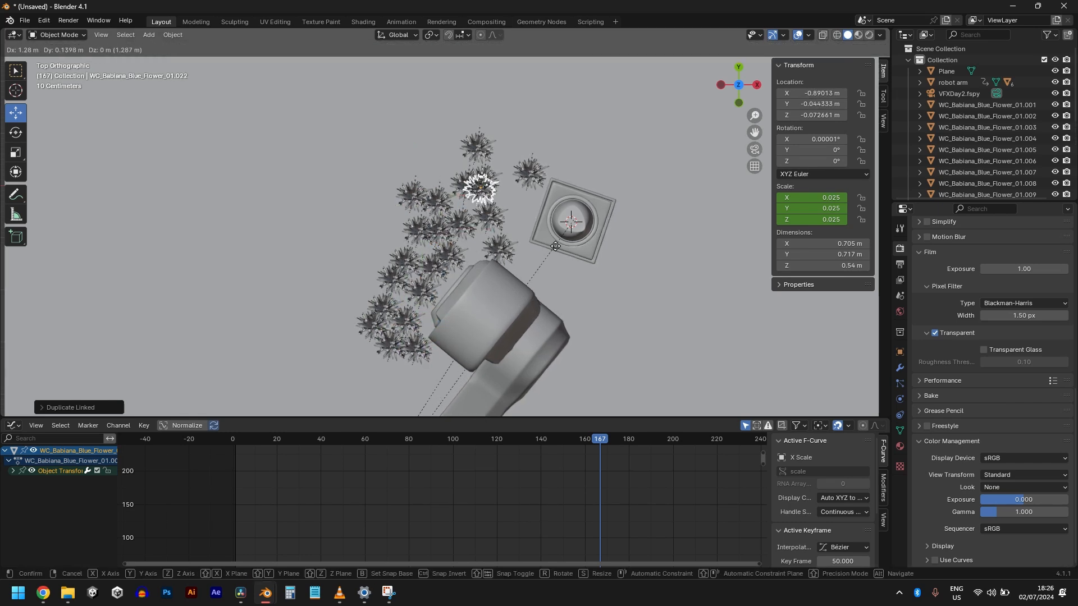
pyautogui.click(558, 253)
pyautogui.hotkey('alt', 'd')
pyautogui.click(536, 315)
pyautogui.hotkey('alt', 'd')
pyautogui.click(588, 300)
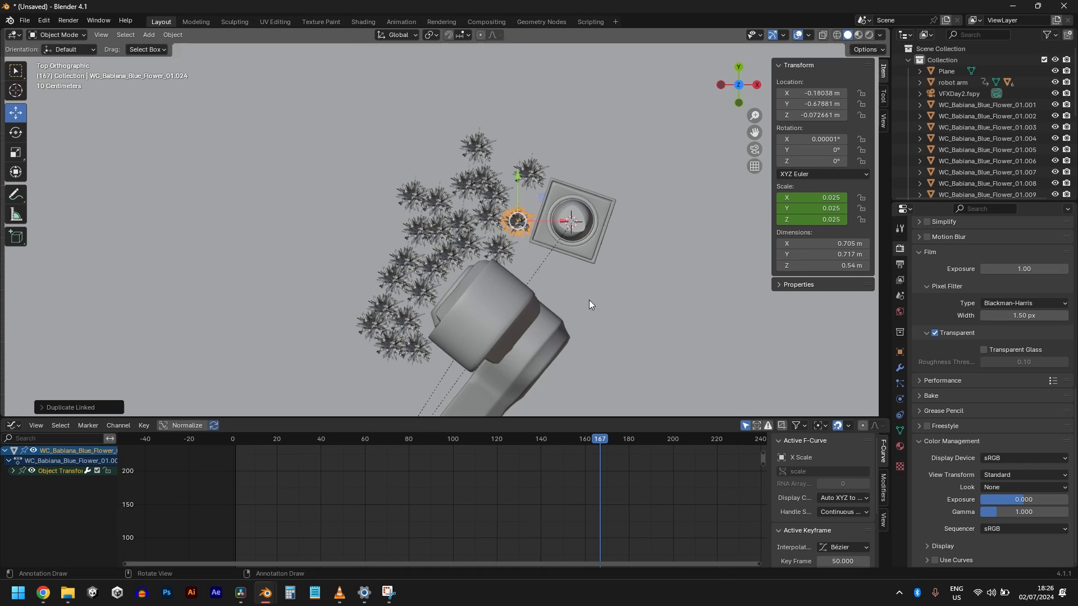
pyautogui.hotkey('alt', 'd')
pyautogui.click(478, 78)
pyautogui.hotkey('alt', 'd')
pyautogui.click(500, 73)
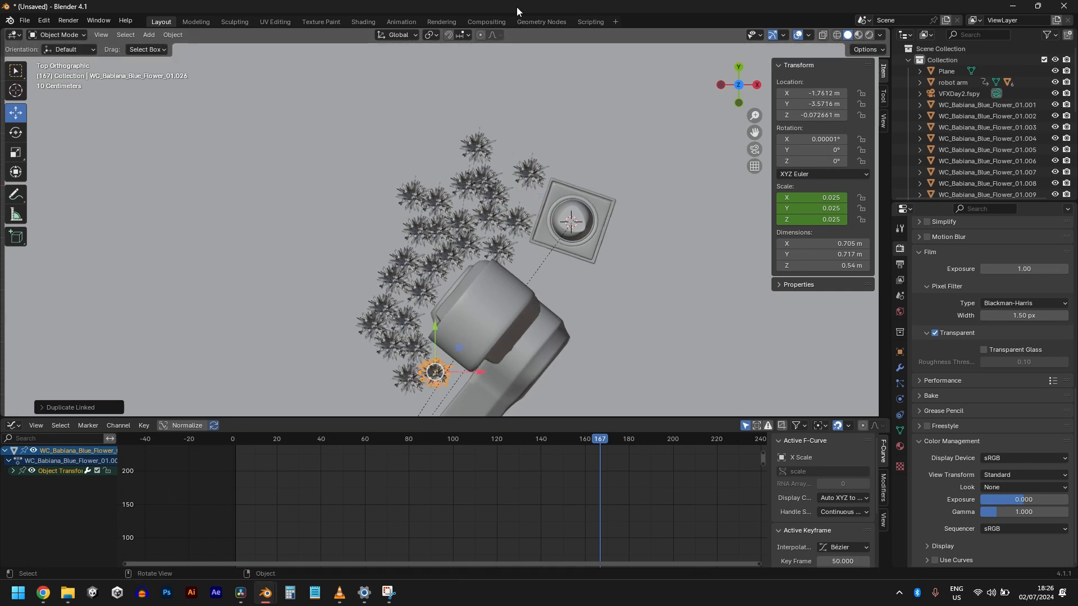
pyautogui.moveTo(500, 74); pyautogui.dragTo(586, 279, button='middle')
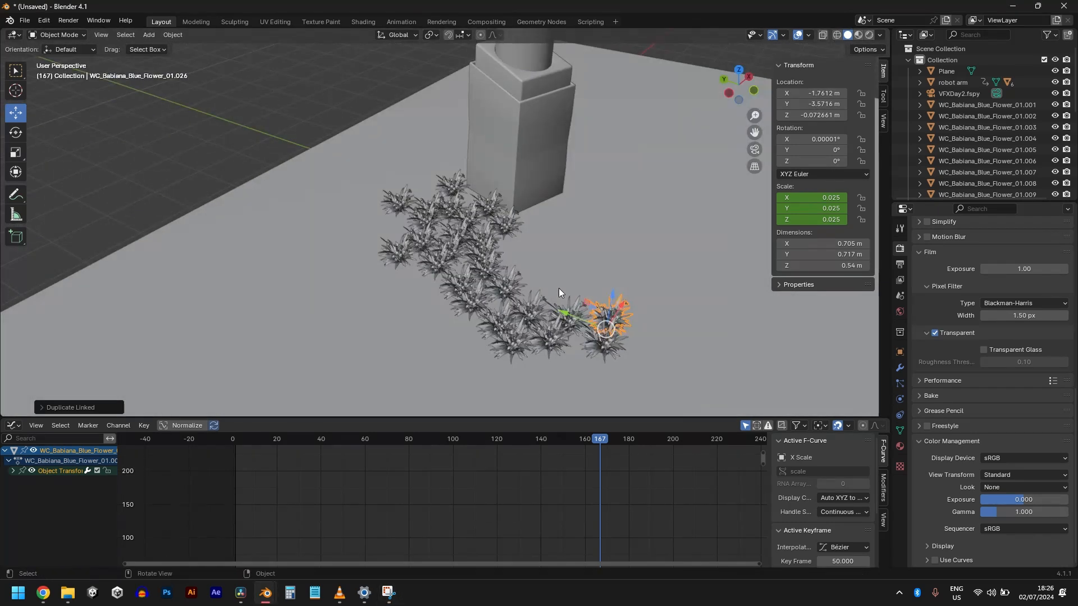
# In top view, move the four flowers at the bed's far end past the arm to the lipstick base's far side.
pyautogui.press('KP_7')
pyautogui.scroll(-2, 507, 331)
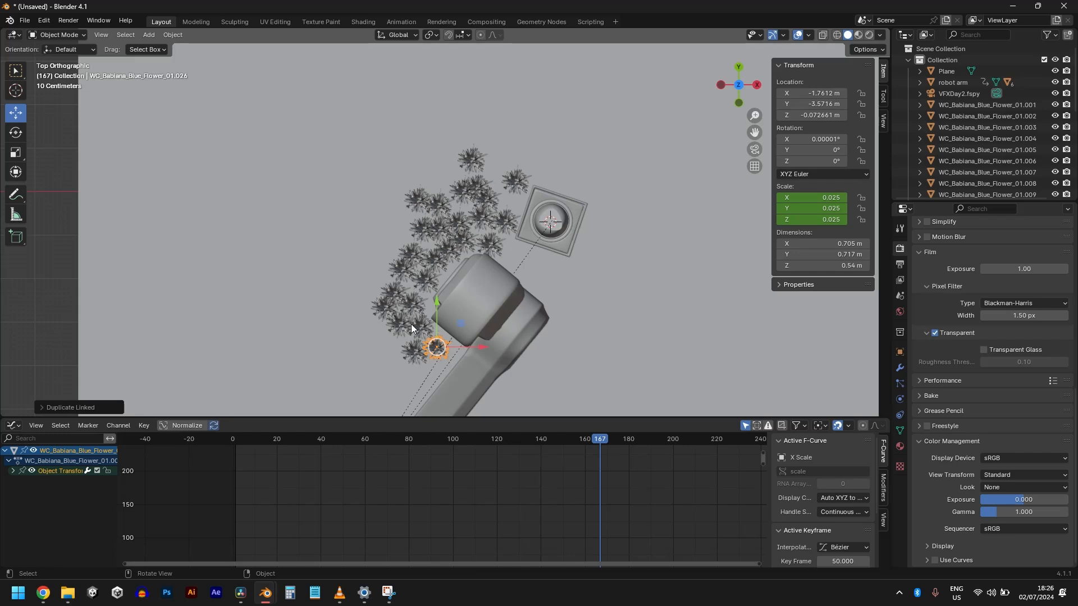
pyautogui.click(406, 329)
pyautogui.keyDown('shift'); pyautogui.click(419, 349); pyautogui.keyUp('shift')
pyautogui.keyDown('shift'); pyautogui.click(440, 348); pyautogui.keyUp('shift')
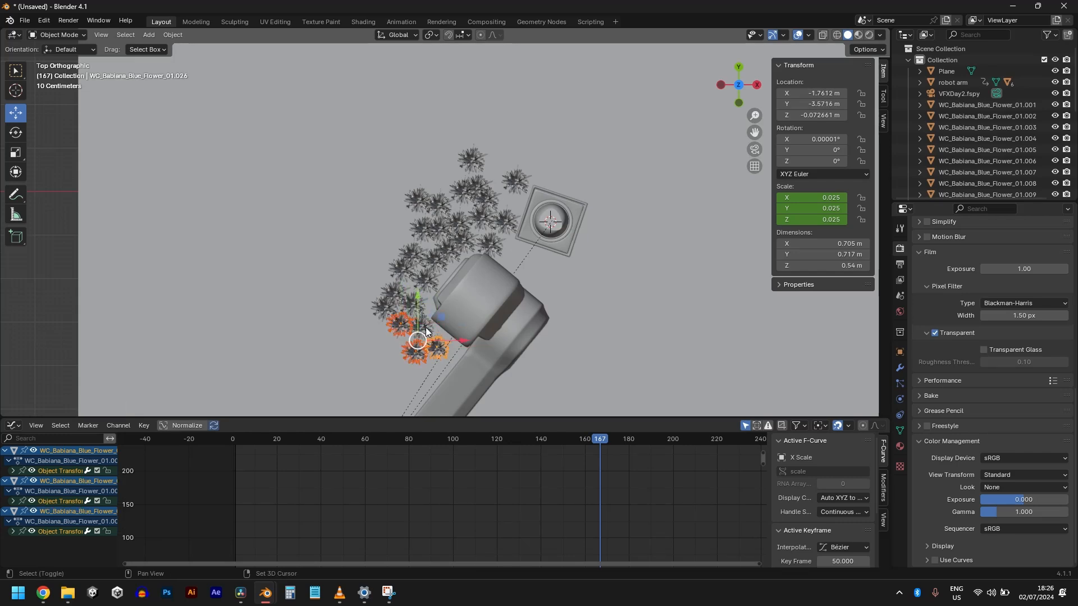
pyautogui.keyDown('shift'); pyautogui.click(426, 328); pyautogui.keyUp('shift')
pyautogui.press('g')
pyautogui.click(564, 138)
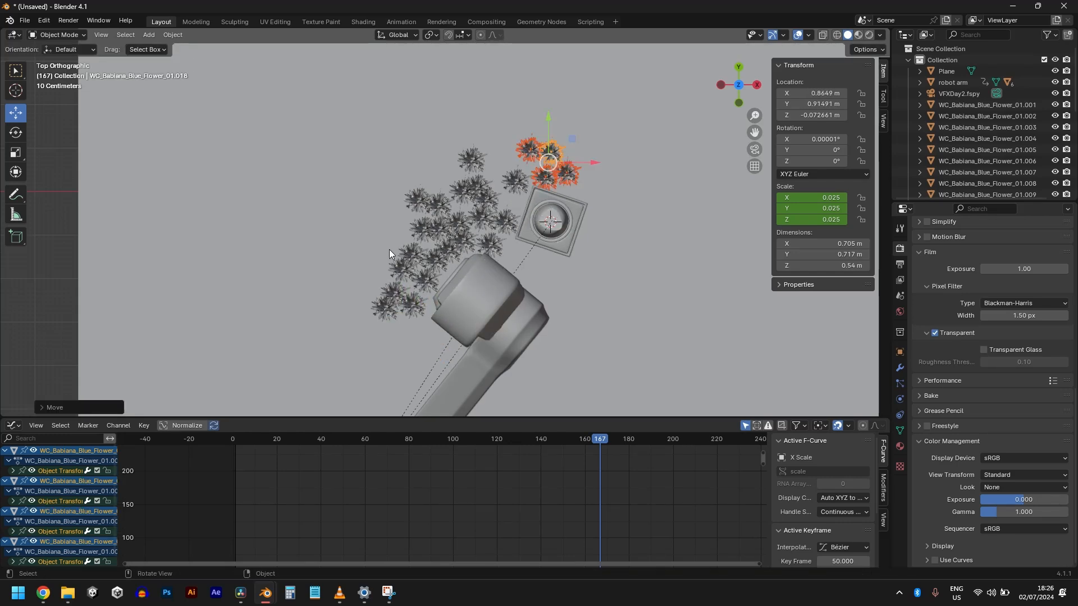
# Move the three flowers now ending the bed beside the arm to the left of the group behind the lipstick base.
pyautogui.click(381, 304)
pyautogui.keyDown('shift'); pyautogui.click(405, 308); pyautogui.keyUp('shift')
pyautogui.keyDown('shift'); pyautogui.click(419, 288); pyautogui.keyUp('shift')
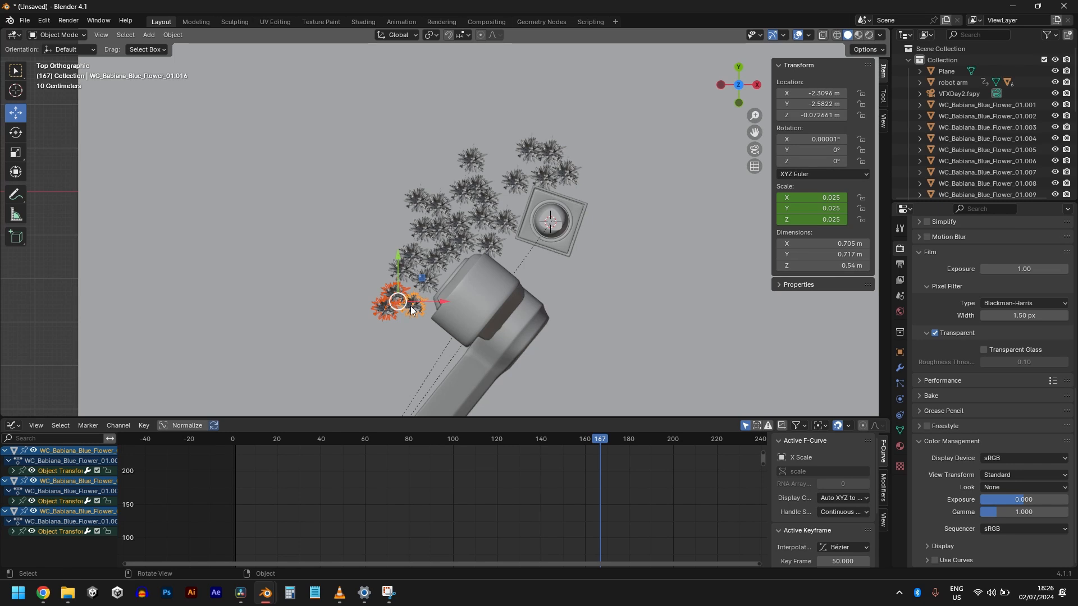
pyautogui.press('g')
pyautogui.click(511, 209)
# Move three more flowers from beside the robot arm into the gap at the lipstick base's upper-left corner.
pyautogui.click(405, 255)
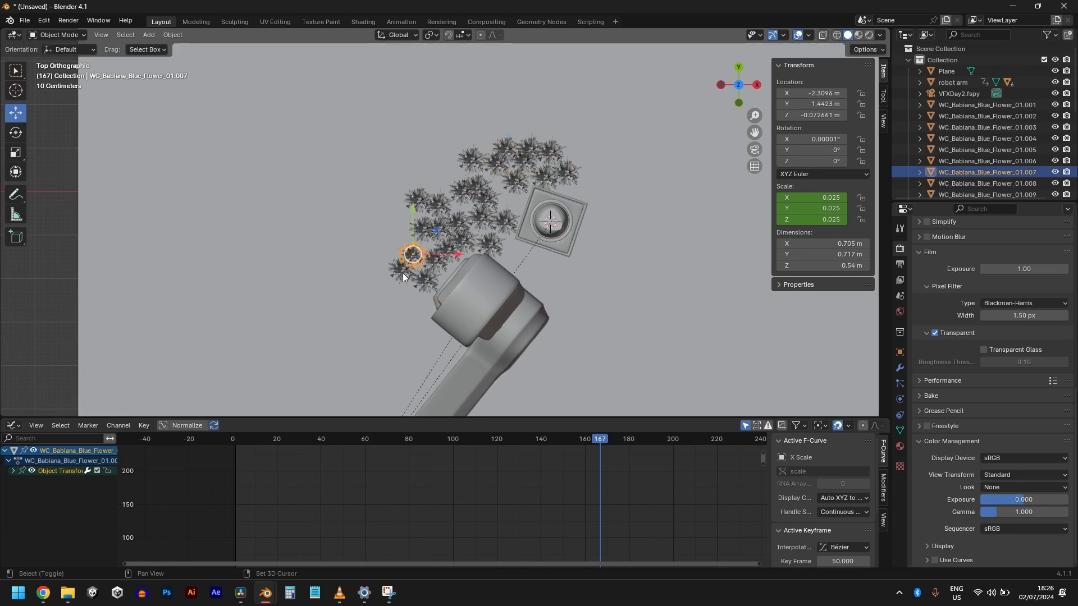
pyautogui.keyDown('shift'); pyautogui.click(402, 273); pyautogui.keyUp('shift')
pyautogui.keyDown('shift'); pyautogui.click(430, 282); pyautogui.keyUp('shift')
pyautogui.press('g')
pyautogui.click(568, 217)
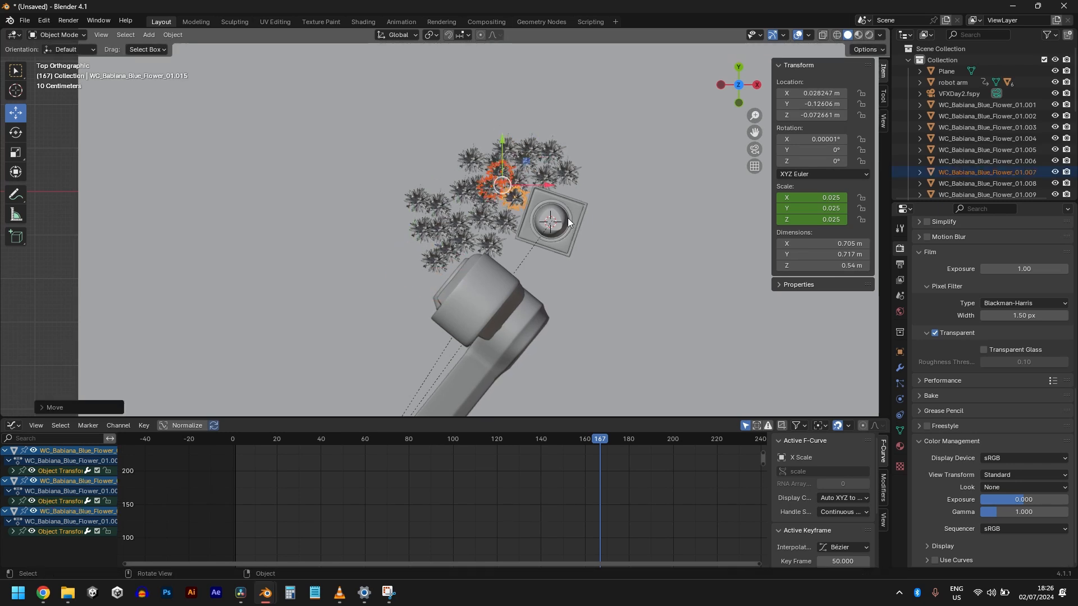
# Select the flowers at the right edge of the camera frame and move them in top view to the lipstick base's upper-right side.
pyautogui.press('KP_0')
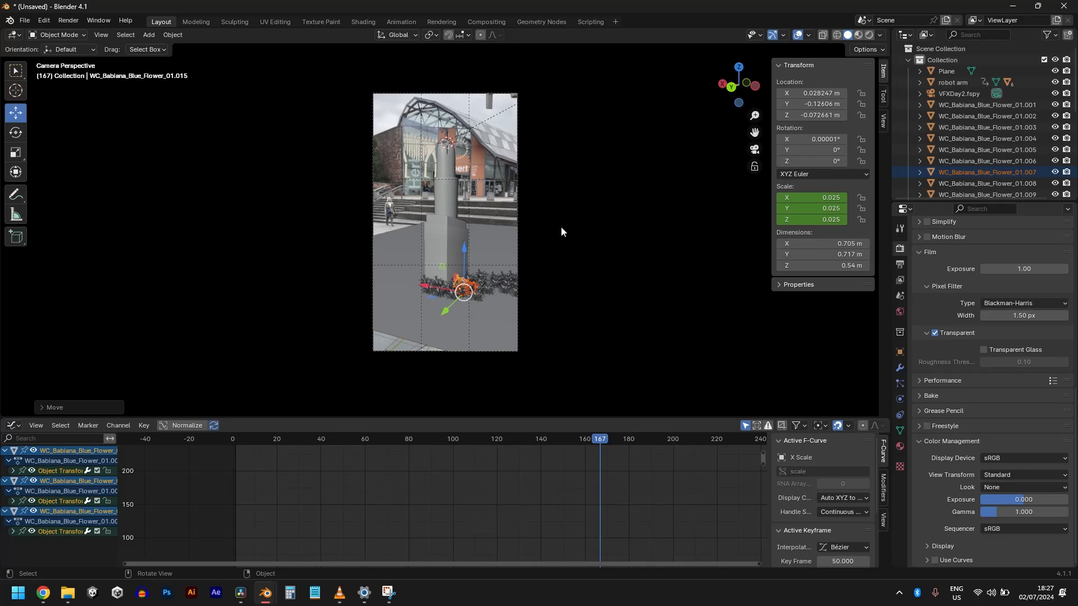
pyautogui.click(499, 283)
pyautogui.keyDown('shift'); pyautogui.click(510, 287); pyautogui.keyUp('shift')
pyautogui.keyDown('shift'); pyautogui.click(511, 281); pyautogui.keyUp('shift')
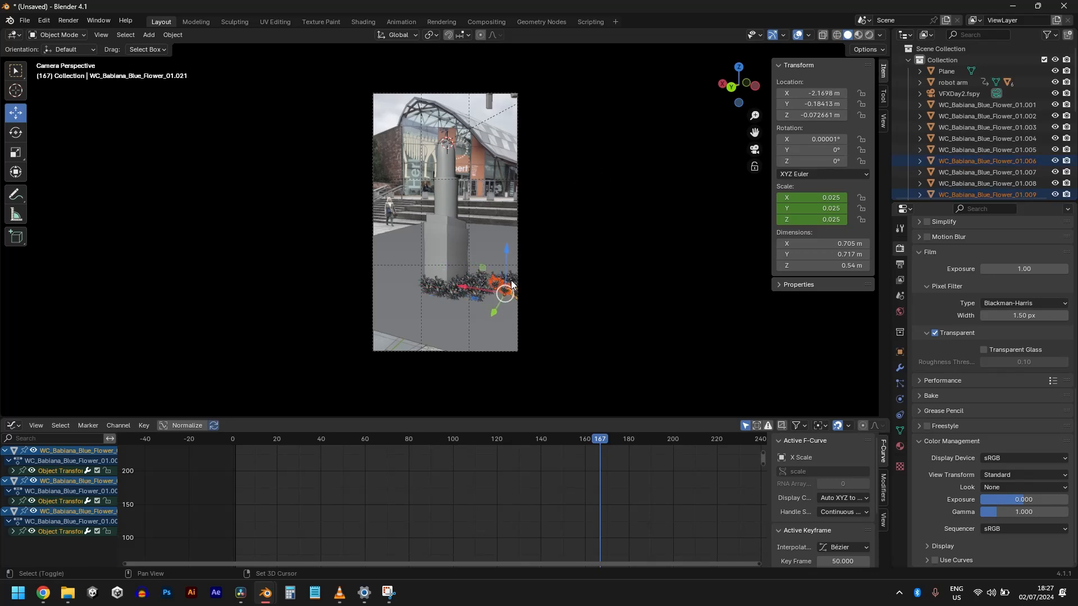
pyautogui.keyDown('shift'); pyautogui.click(506, 280); pyautogui.keyUp('shift')
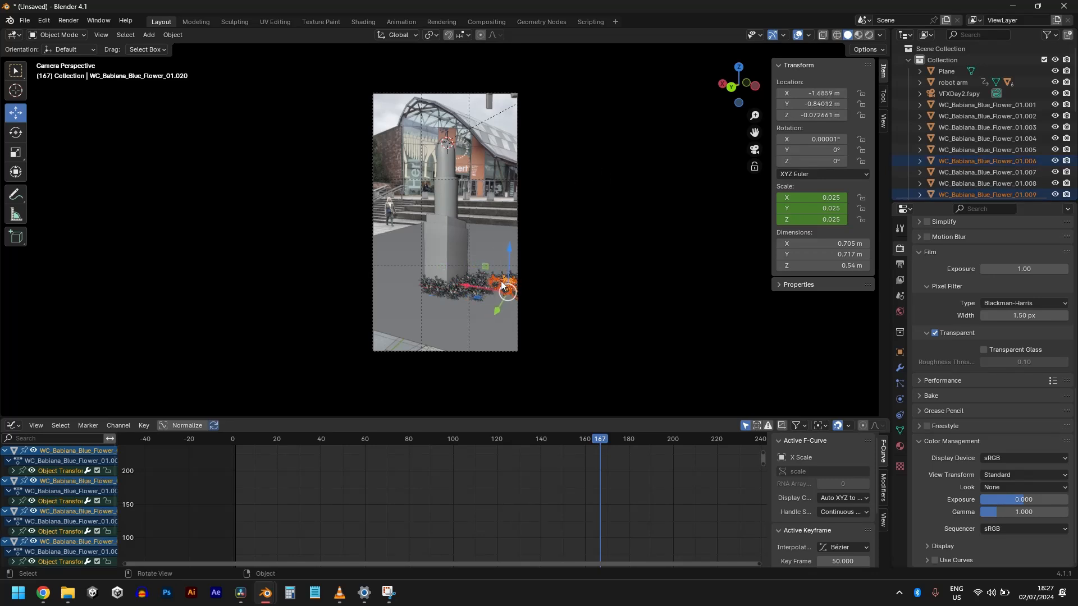
pyautogui.press('KP_7')
pyautogui.press('g')
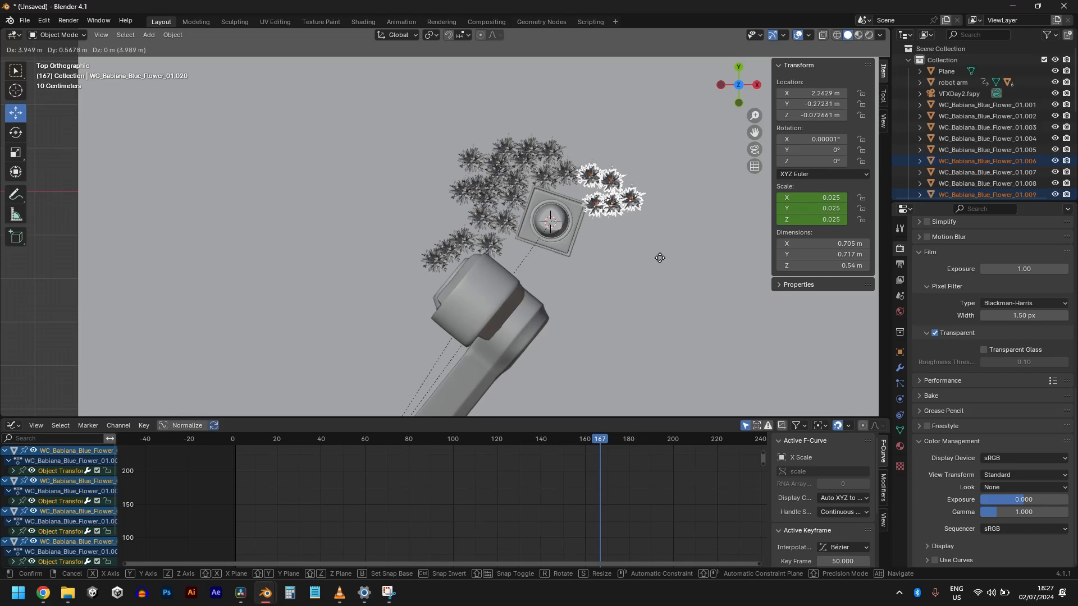
pyautogui.click(665, 256)
# Move the four remaining flowers near the robot arm one by one into the bed along the lipstick base's right and far sides.
pyautogui.click(456, 245)
pyautogui.press('g')
pyautogui.click(610, 186)
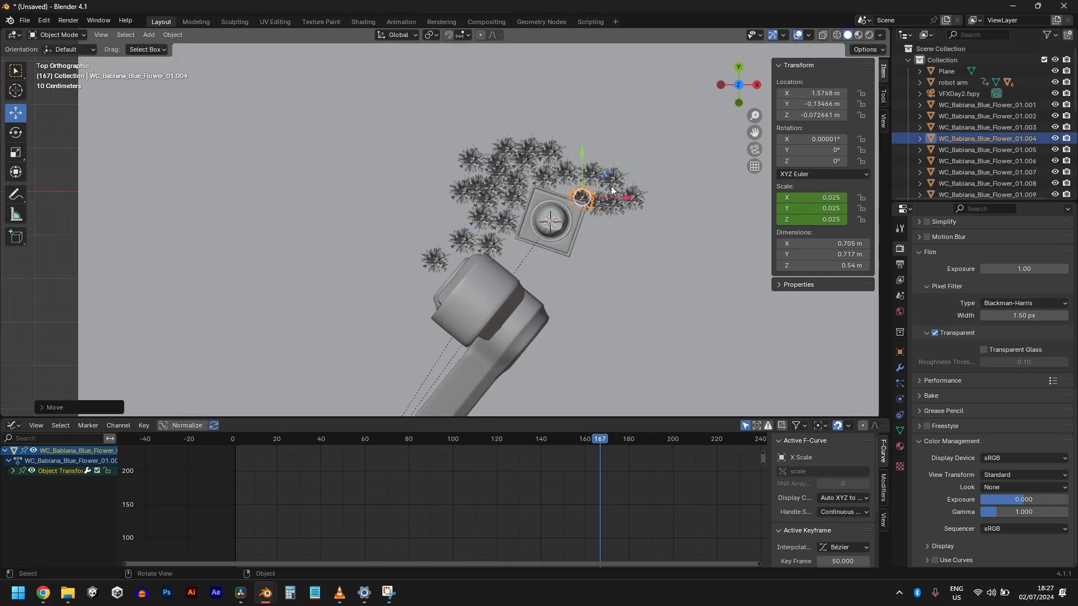
pyautogui.press('g')
pyautogui.click(523, 218)
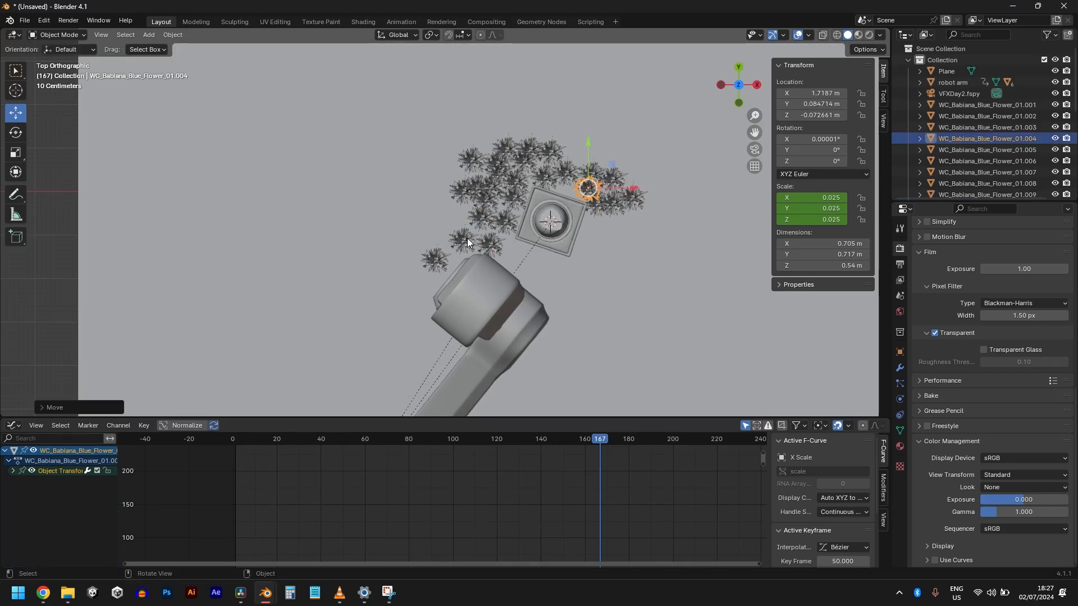
pyautogui.moveTo(467, 238); pyautogui.dragTo(568, 184)
pyautogui.press('g')
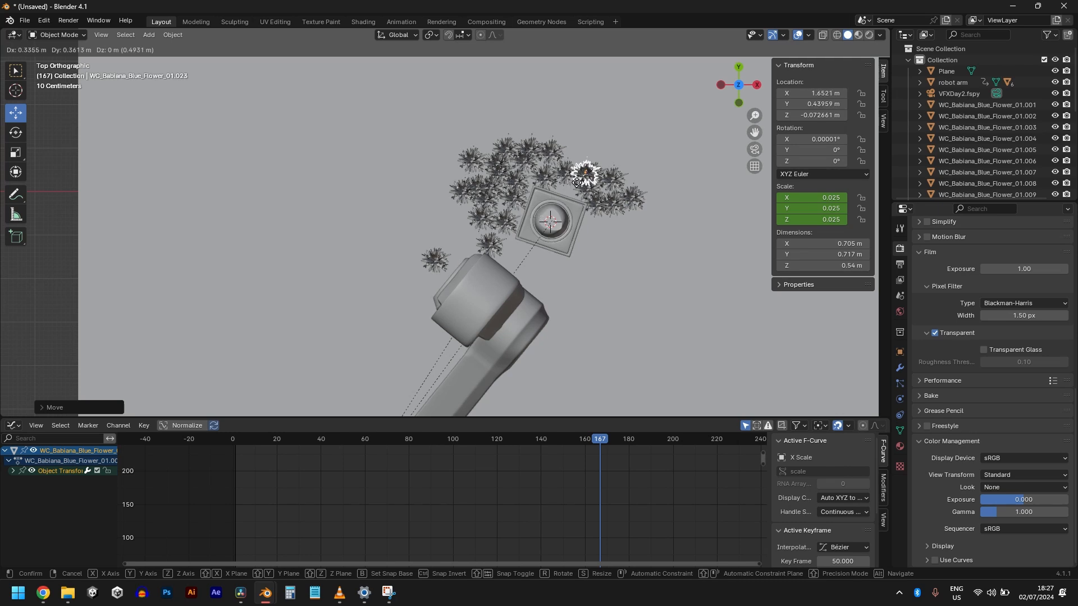
pyautogui.click(578, 182)
pyautogui.click(442, 255)
pyautogui.press('g')
pyautogui.click(598, 215)
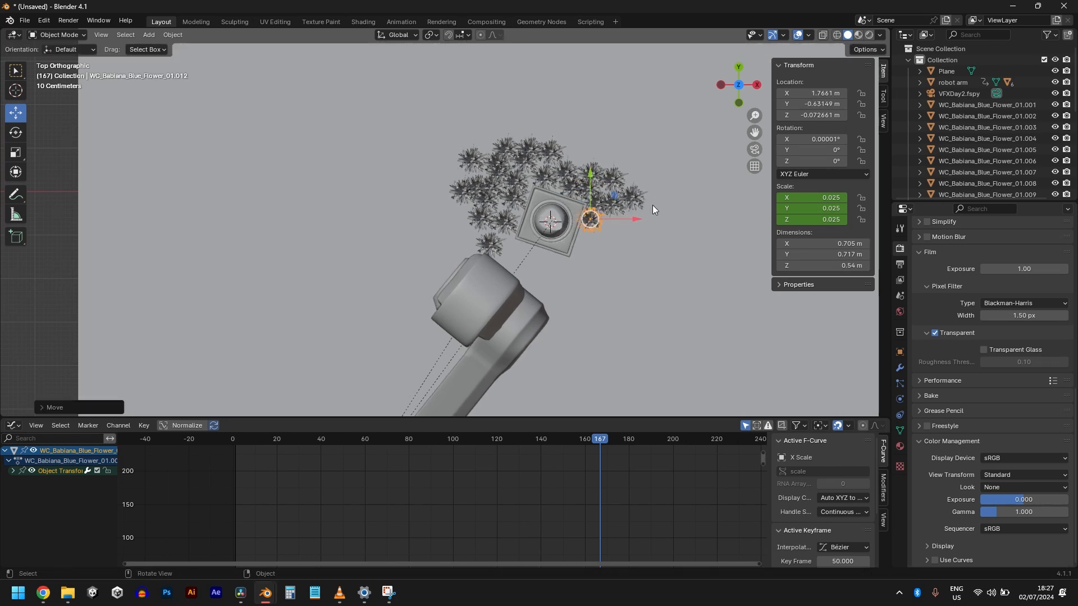
pyautogui.moveTo(480, 248); pyautogui.dragTo(573, 167)
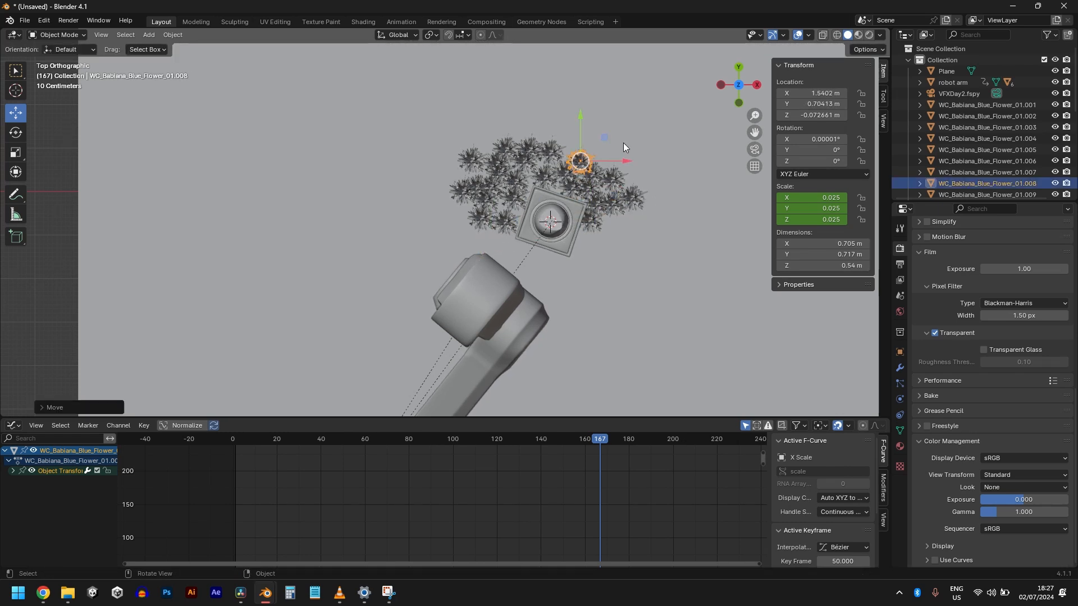
# Check the flower bed in camera view and set the animation's end frame to 120.
pyautogui.press('KP_0')
pyautogui.click(1028, 332)
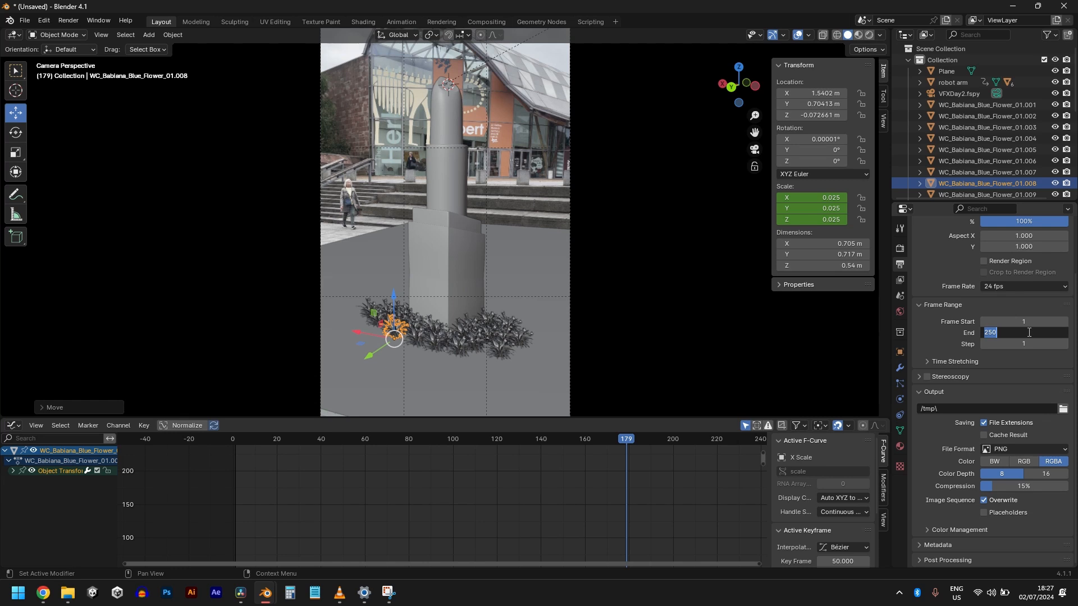
pyautogui.write('120')
pyautogui.press('Return')
# Play and scrub the animation through frame 100, checking the lipstick, robot arm and flower growth in camera view.
pyautogui.scroll(1, 993, 320)
pyautogui.press('space')
pyautogui.scroll(-4, 533, 339)
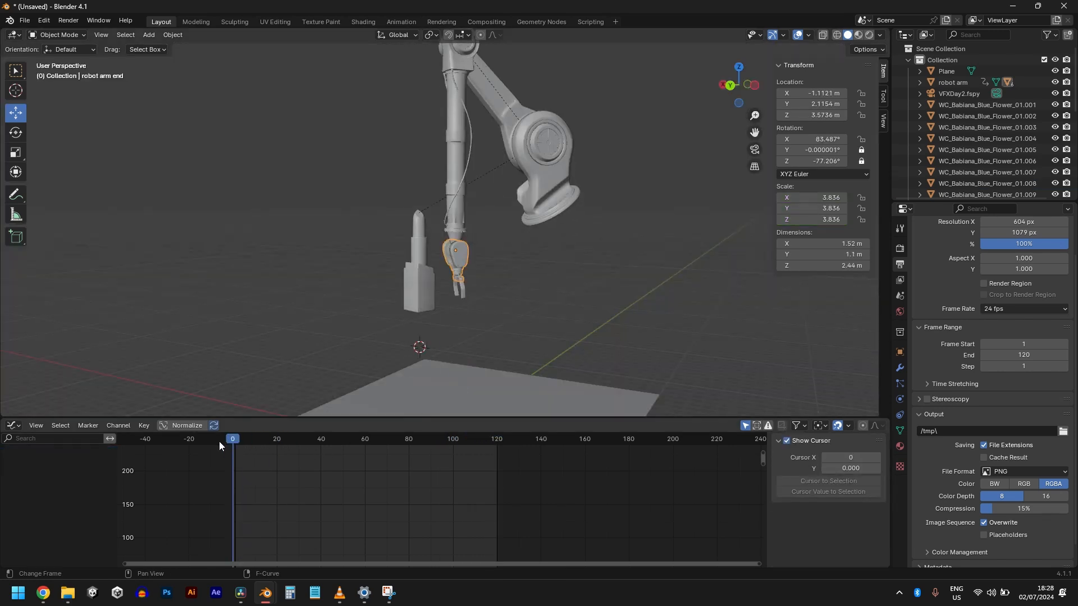
pyautogui.moveTo(219, 441); pyautogui.dragTo(292, 443)
pyautogui.click(303, 440)
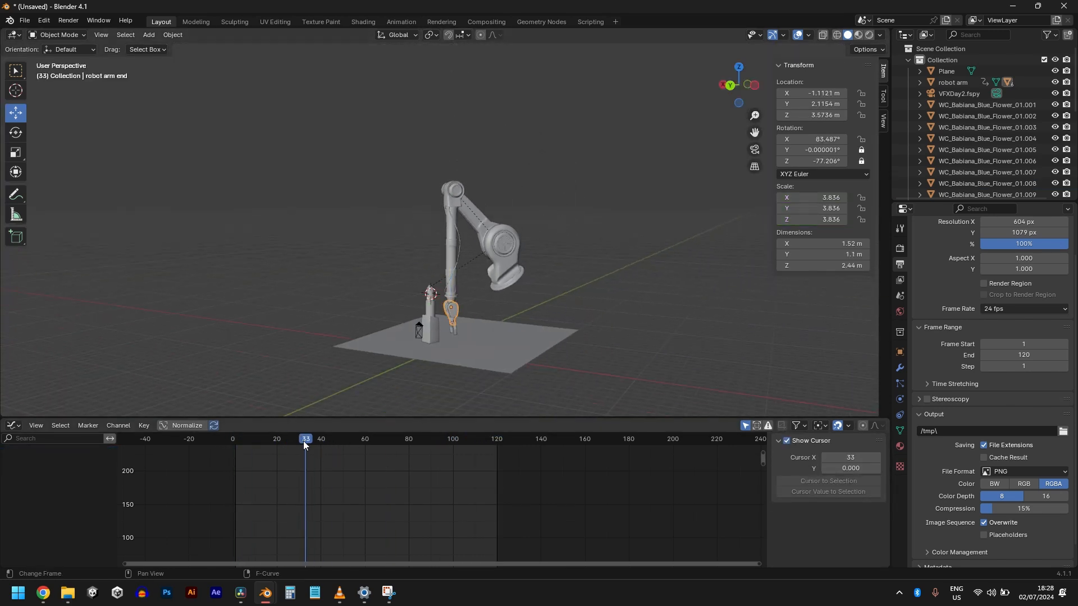
pyautogui.hotkey('shift', 'Left')
pyautogui.press('KP_0')
pyautogui.press('space')
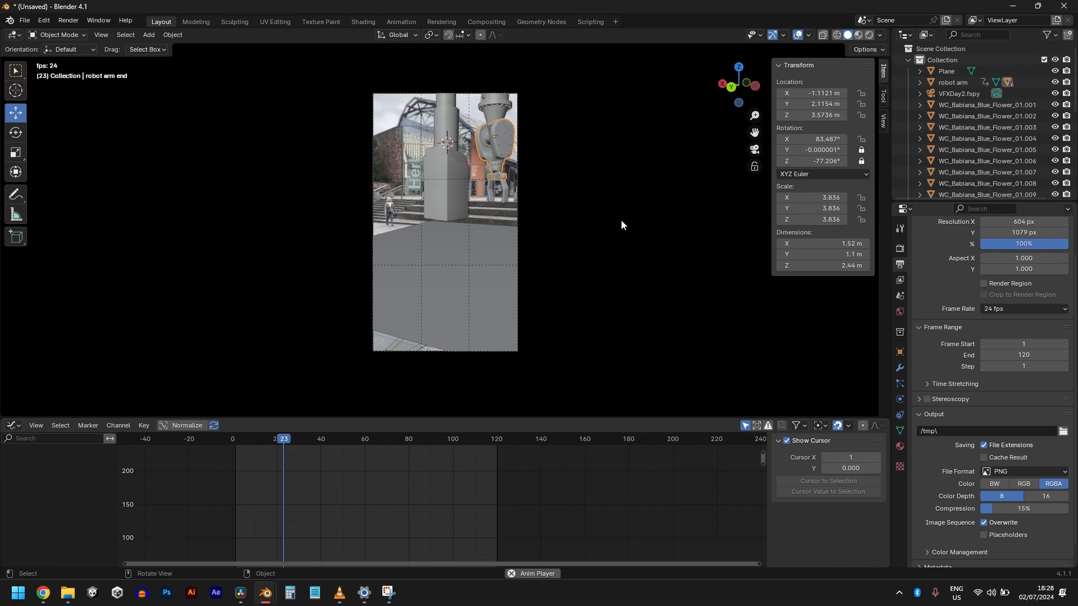
pyautogui.press('space')
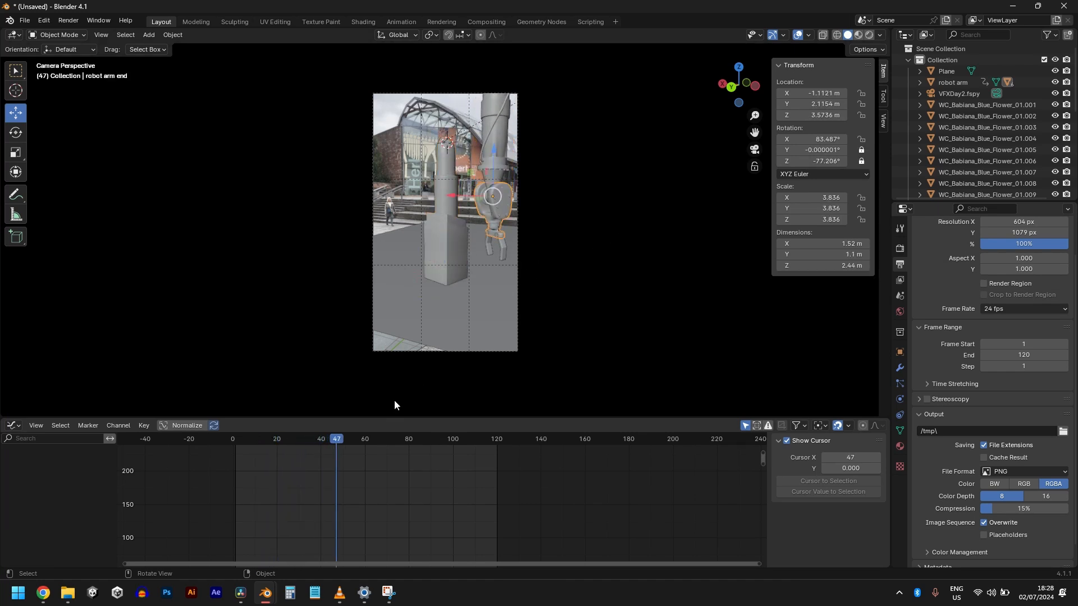
pyautogui.moveTo(315, 454); pyautogui.dragTo(453, 469)
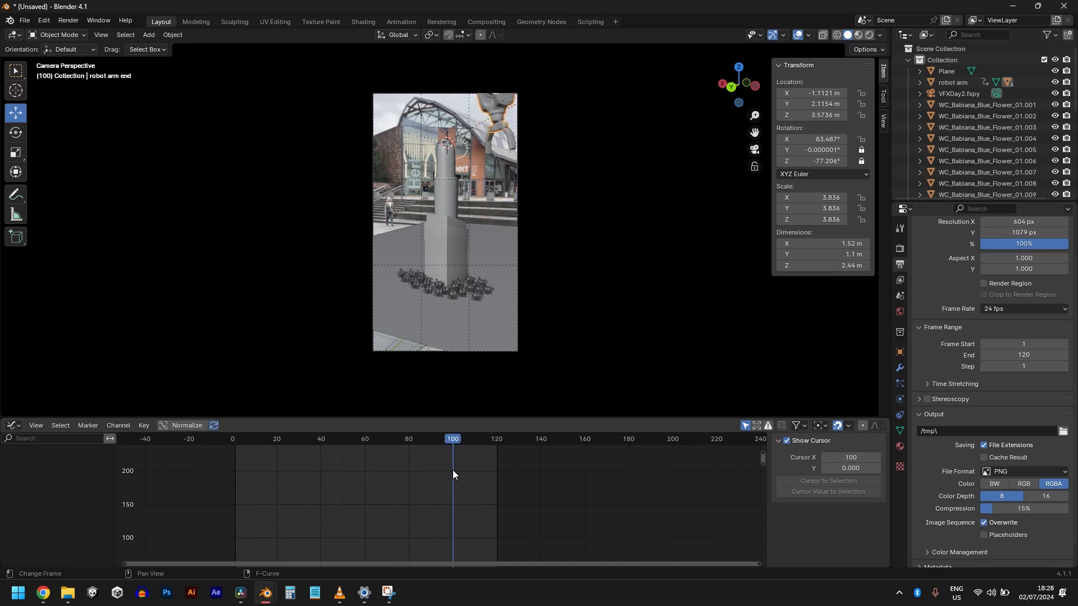
# At frame 120, keyframe the current rotation of the robot arm's end gripper.
pyautogui.hotkey('shift', 'Right')
pyautogui.moveTo(570, 289); pyautogui.dragTo(607, 251, button='middle')
pyautogui.scroll(-6, 656, 226)
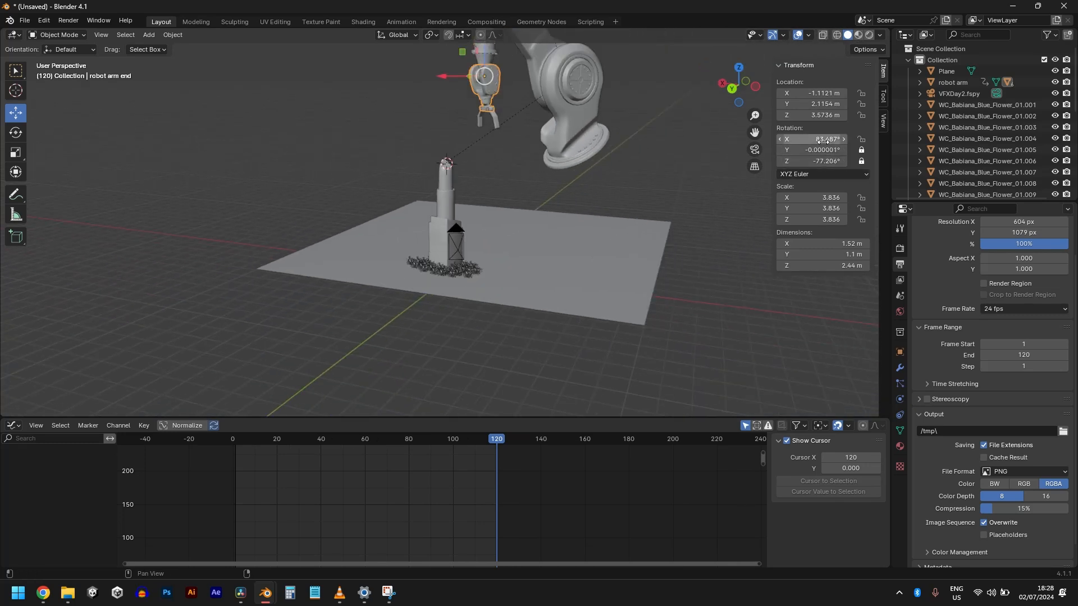
pyautogui.press('i')
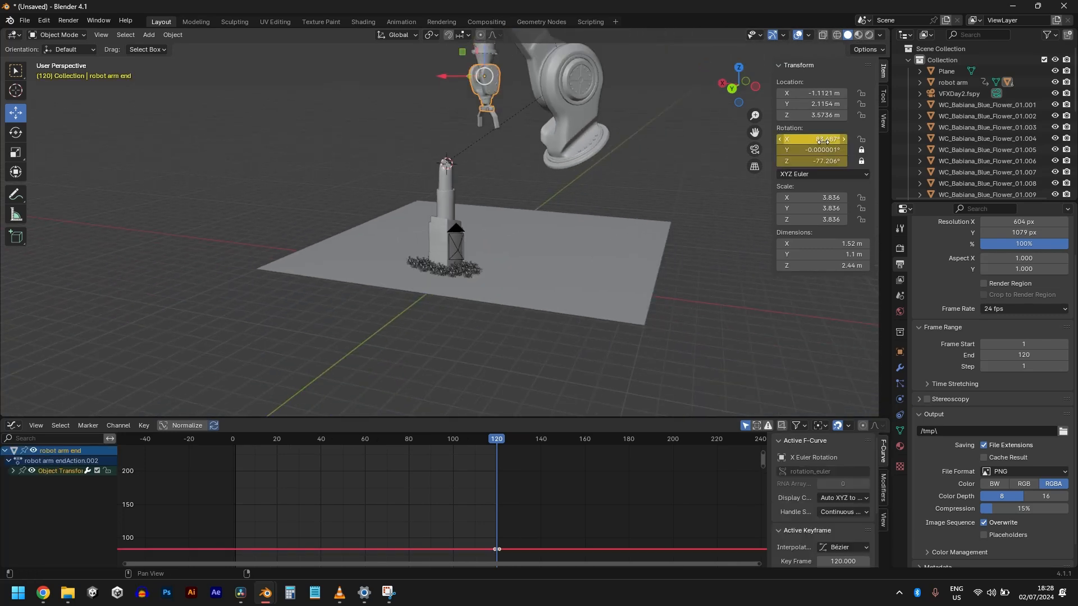
# At frame 60, rotate the arm's end gripper about X to 179.05° so it reaches the lipstick, and keyframe the rotation.
pyautogui.click(365, 439)
pyautogui.click(754, 149)
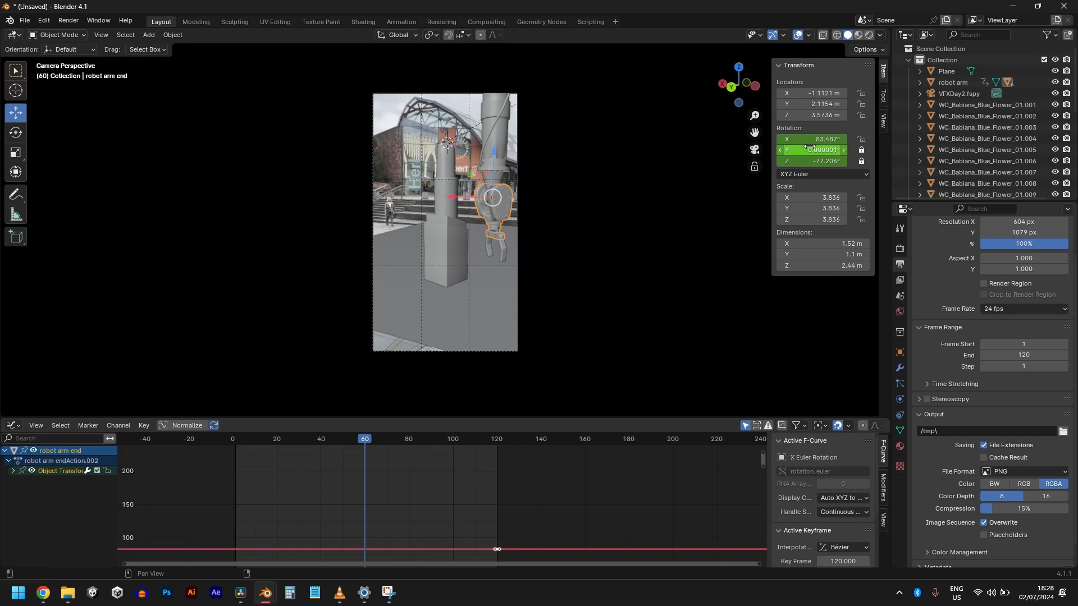
pyautogui.press('r')
pyautogui.press('x')
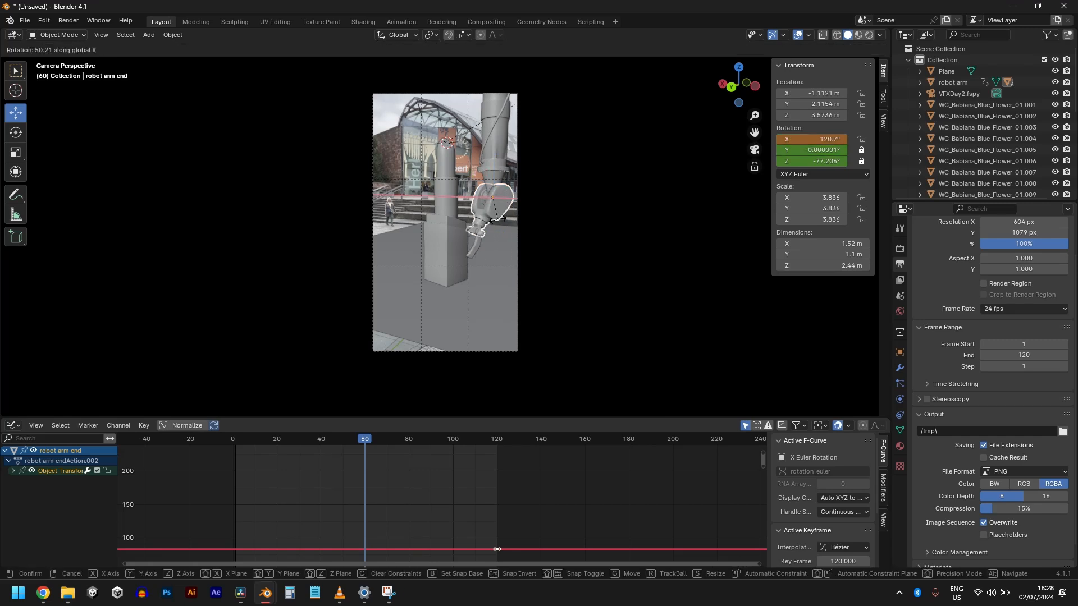
pyautogui.click(443, 213)
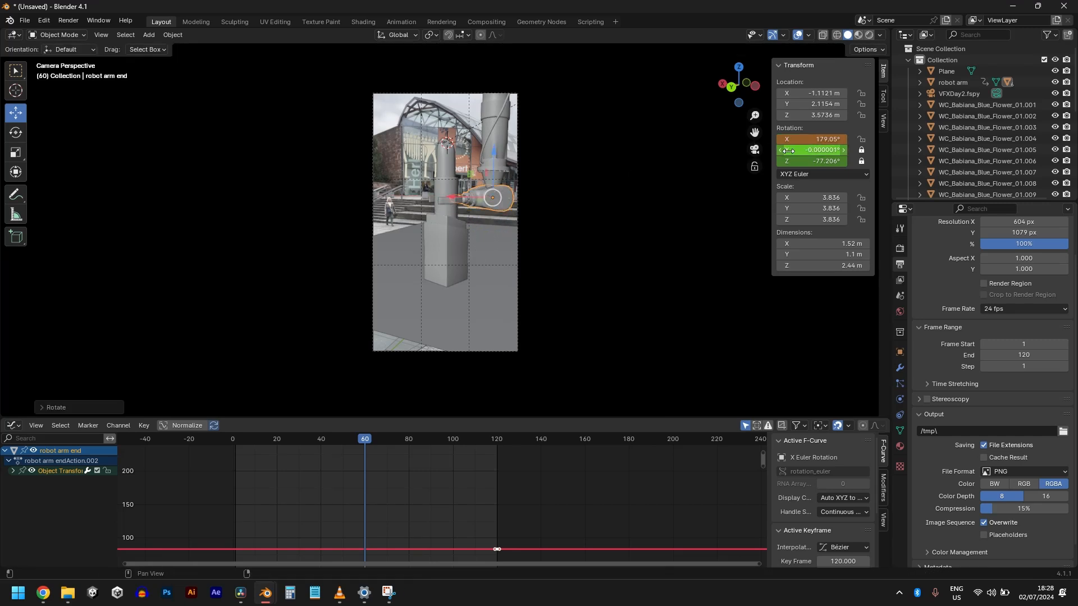
pyautogui.press('i')
# Play the animation from the start in camera view to check the gripper's new rotation.
pyautogui.hotkey('shift', 'Left')
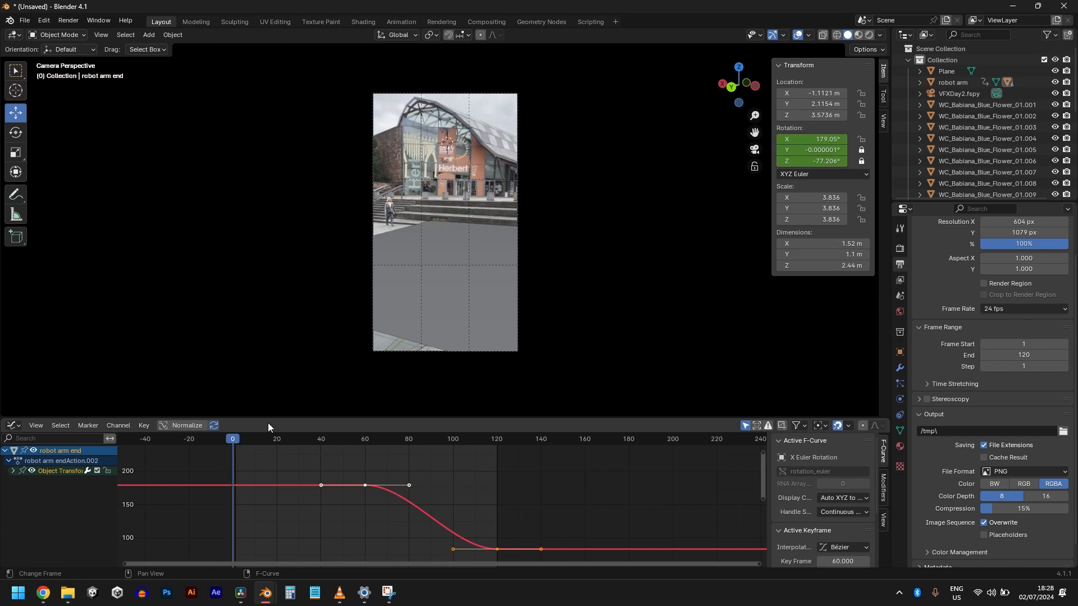
pyautogui.press('space')
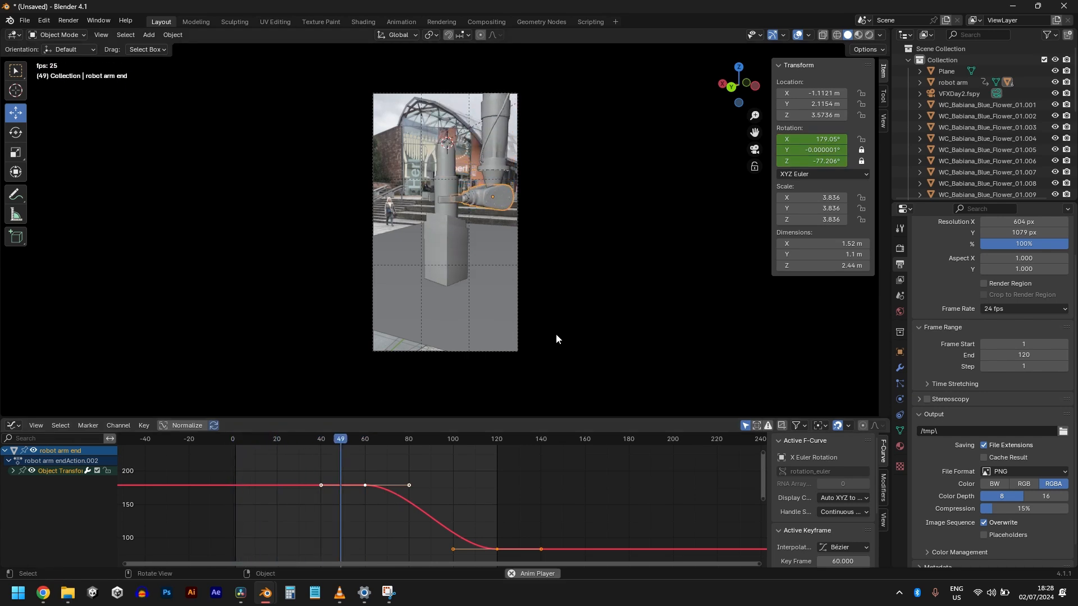
pyautogui.click(622, 296)
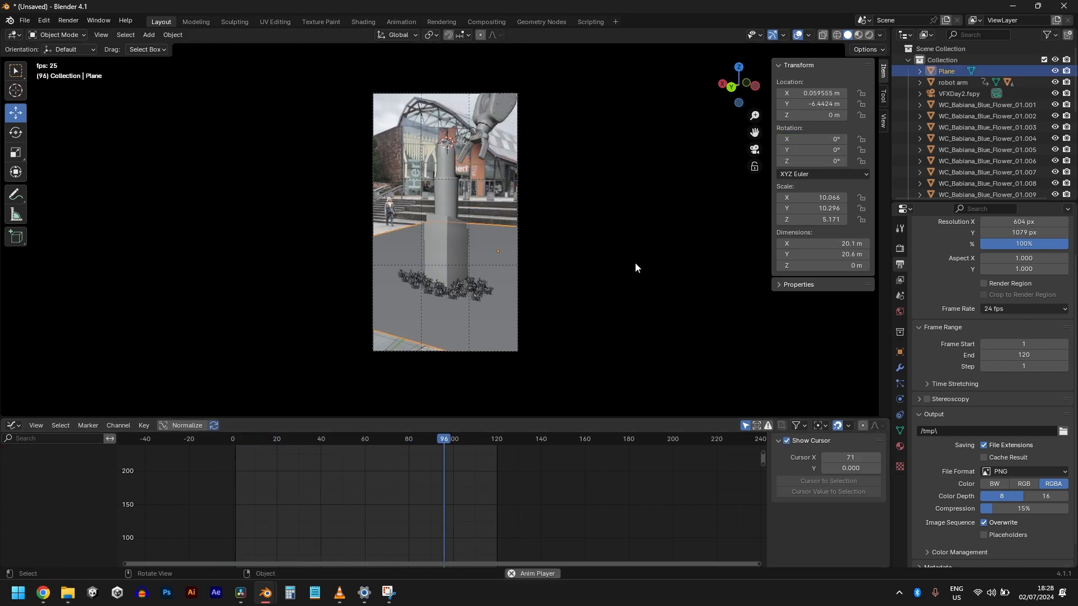
pyautogui.scroll(2, 562, 292)
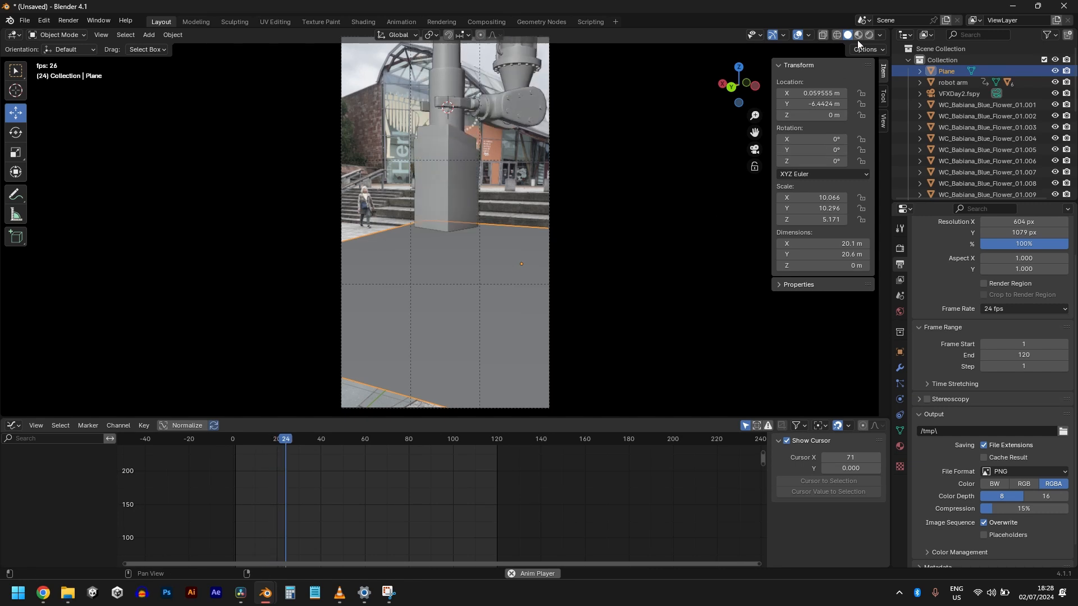
pyautogui.press('space')
# Switch the viewport to rendered shading and play the animation to examine the gripper, lipstick and flowers against the footage.
pyautogui.click(870, 35)
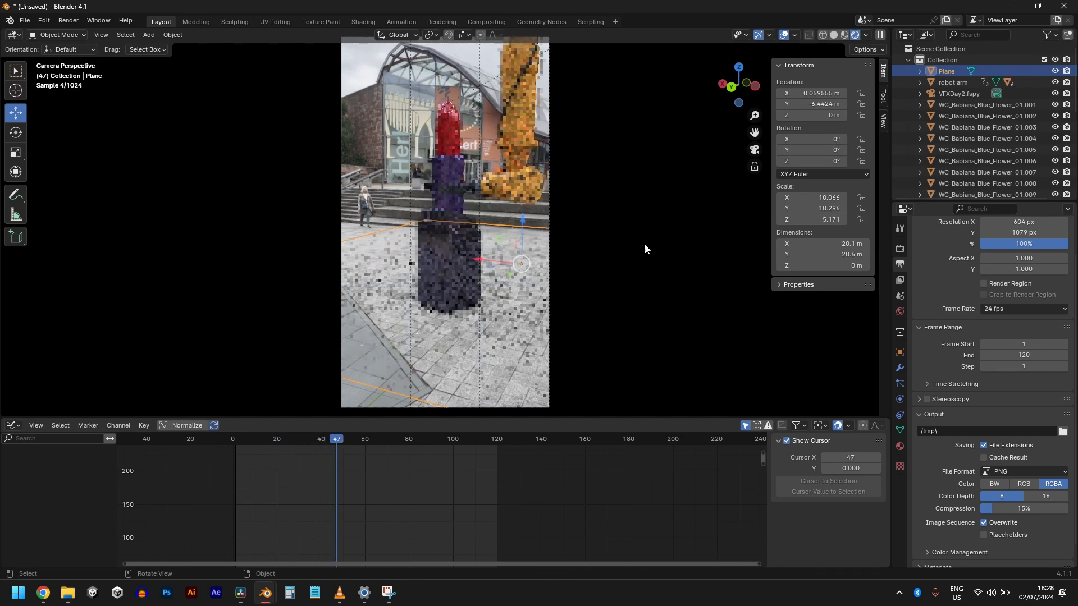
pyautogui.click(645, 259)
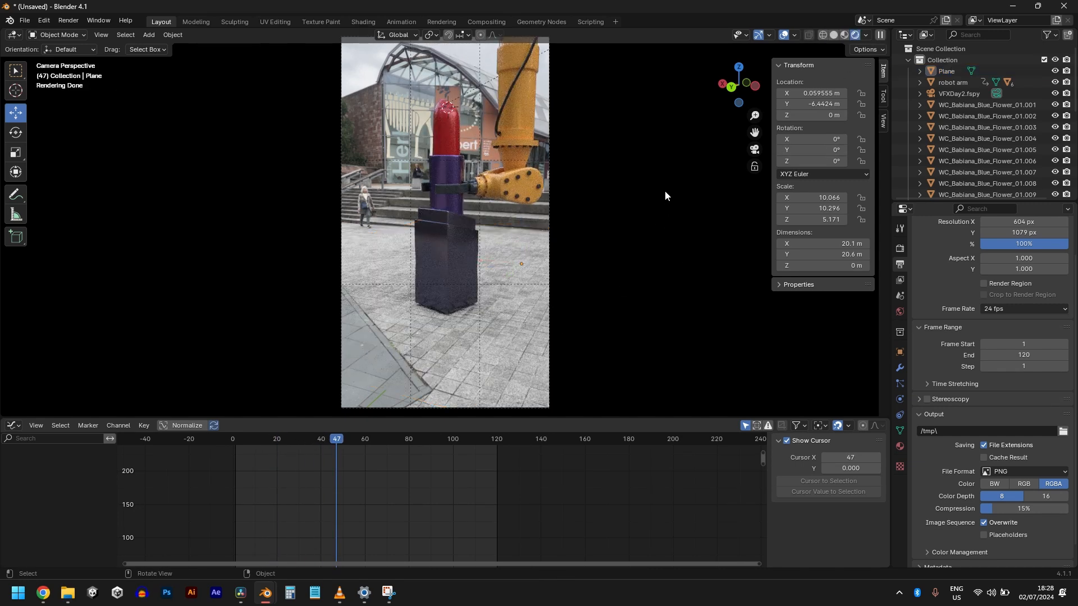
pyautogui.press('space')
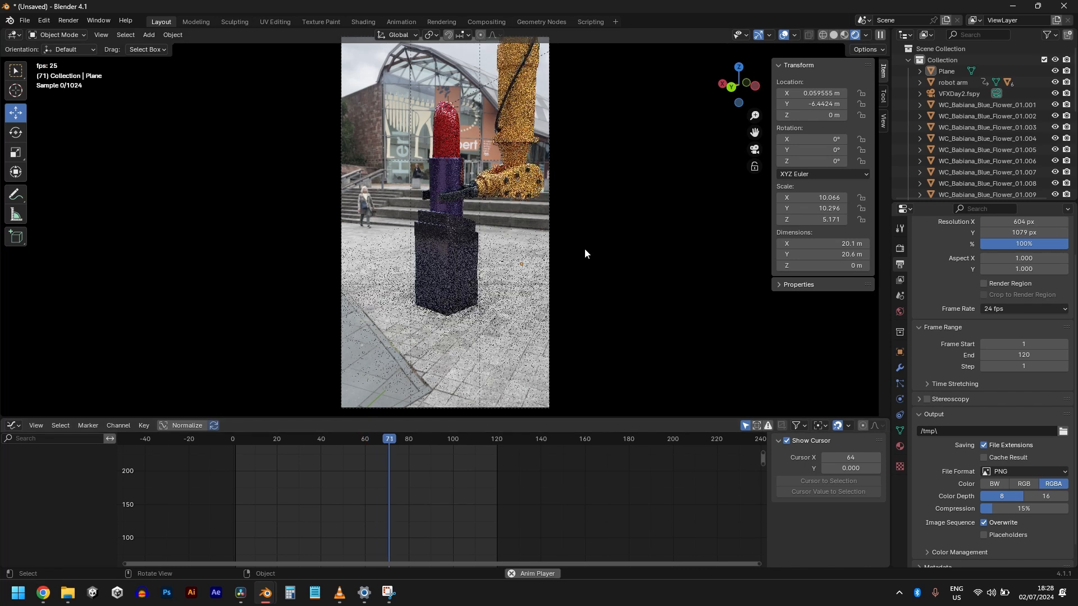
pyautogui.press('space')
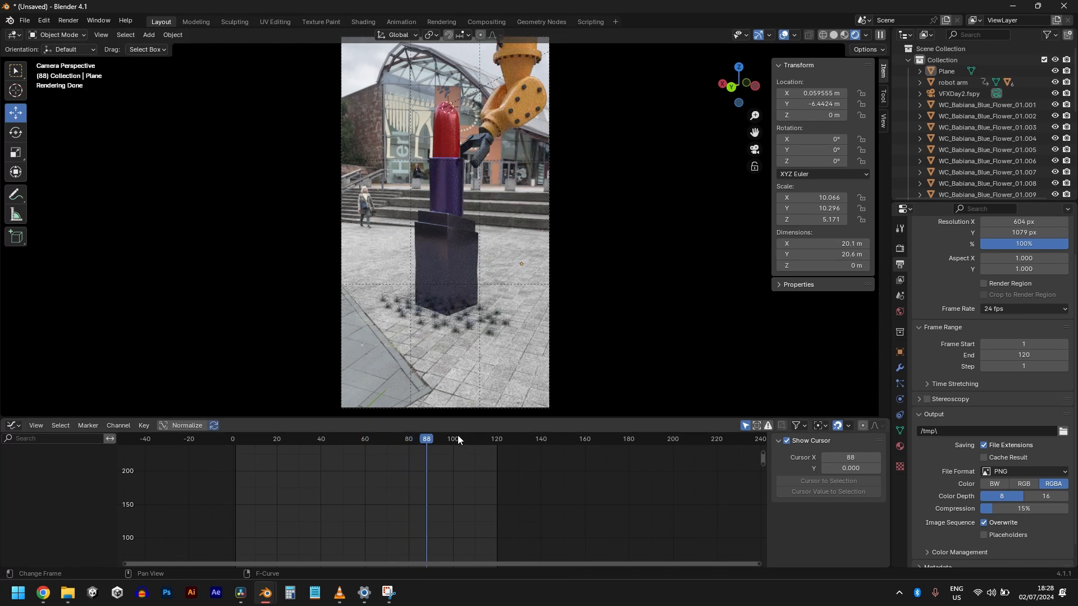
pyautogui.press('space')
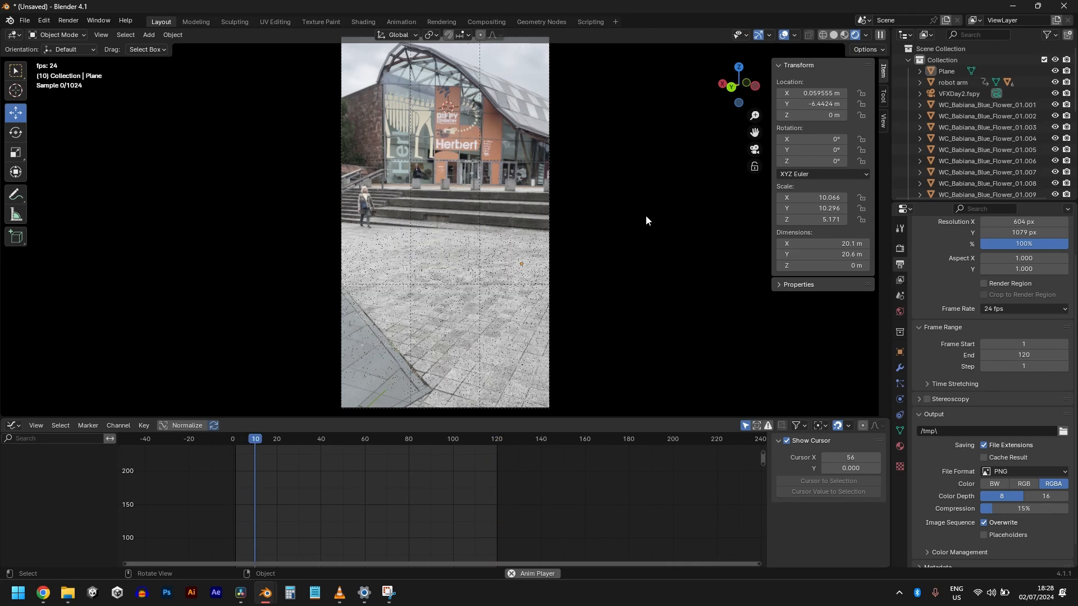
pyautogui.press('space')
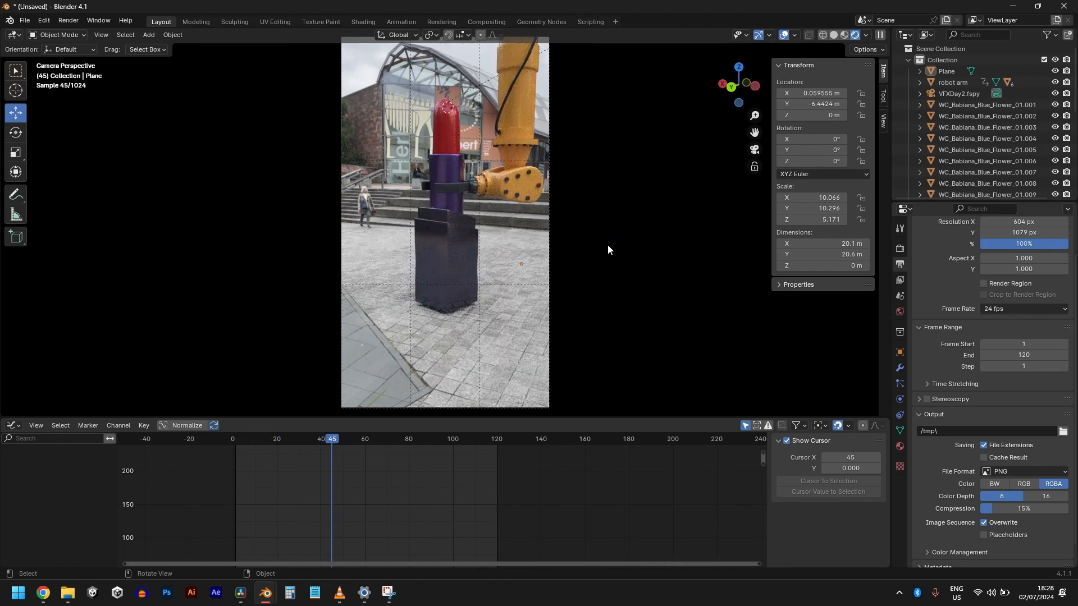